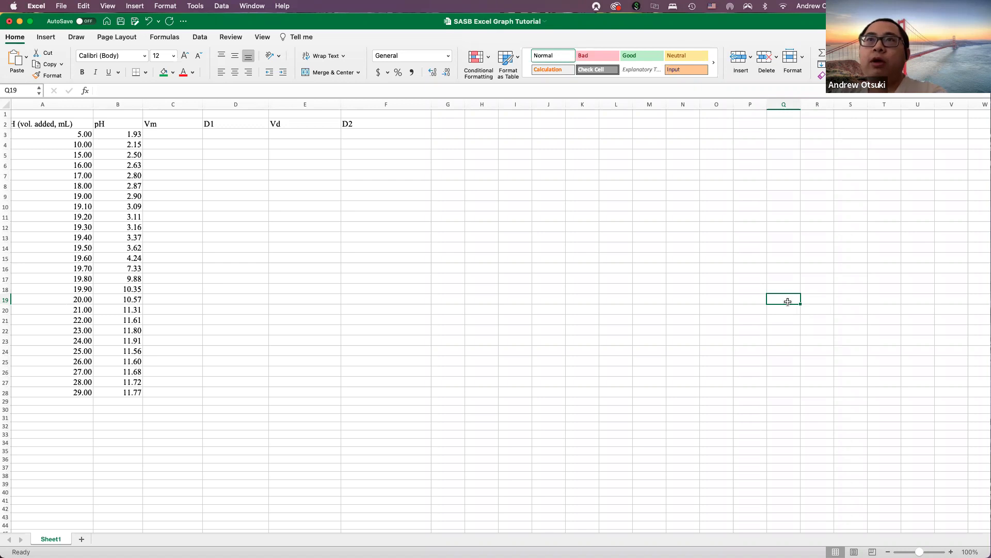
- Examine the NaOH volume and pH columns of the titration data in rows 3 to 28
scroll(542, 276, left, 2)
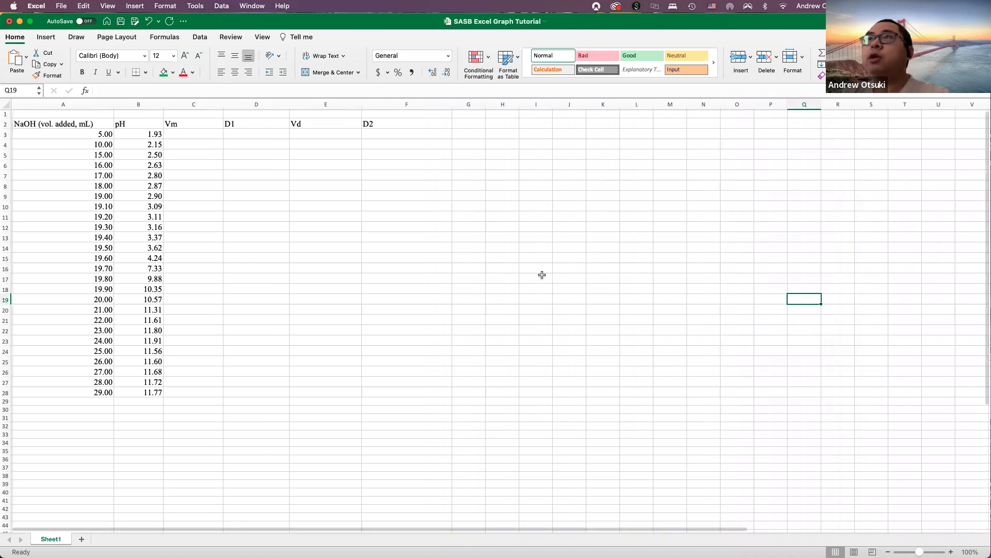
scroll(64, 134, down, 1)
scroll(64, 136, left, 1)
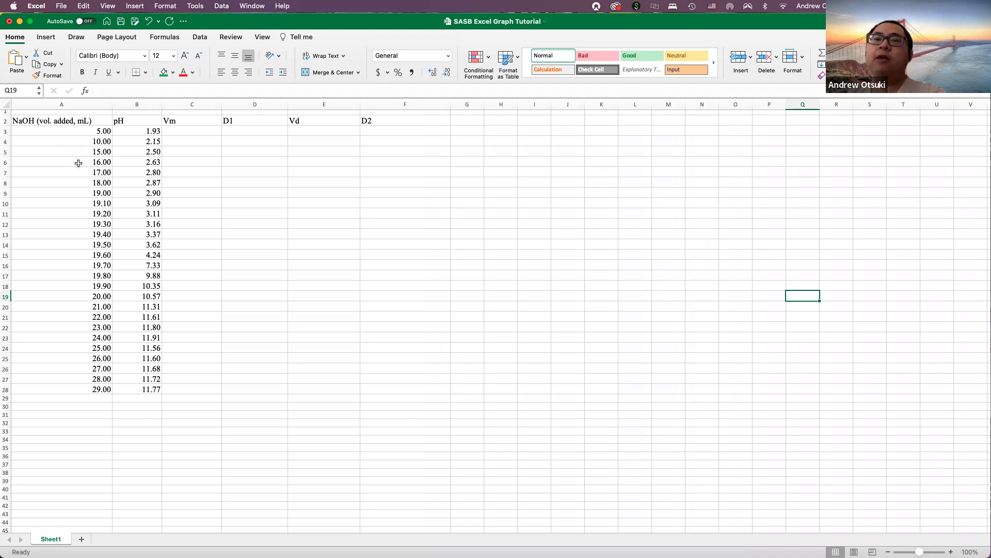
scroll(88, 159, right, 2)
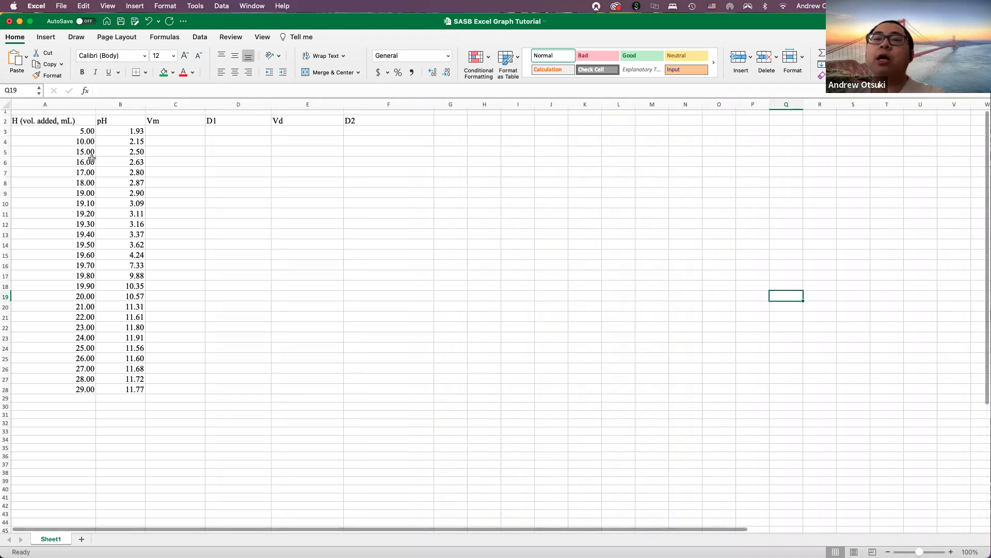
click(71, 134)
drag(71, 134, 47, 390)
click(73, 440)
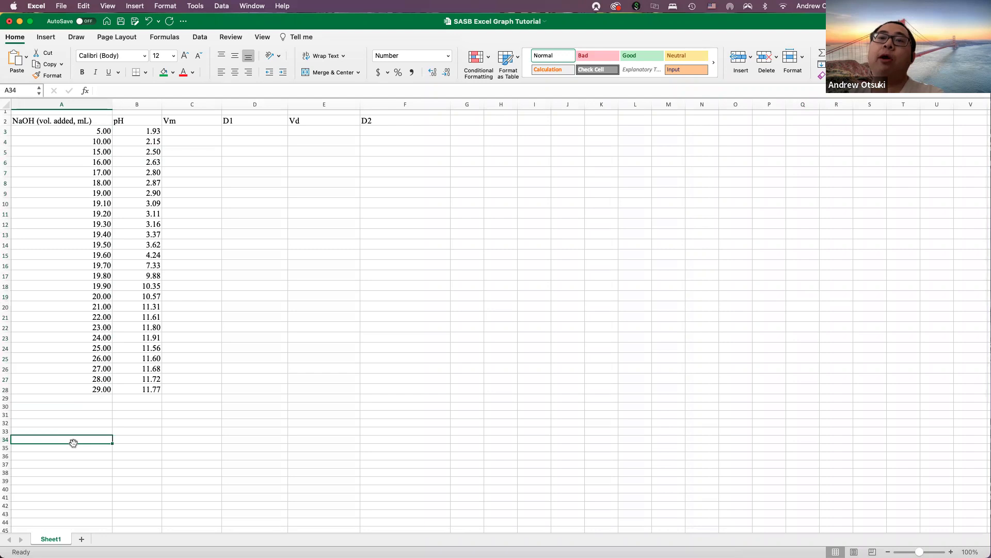
scroll(75, 442, up, 2)
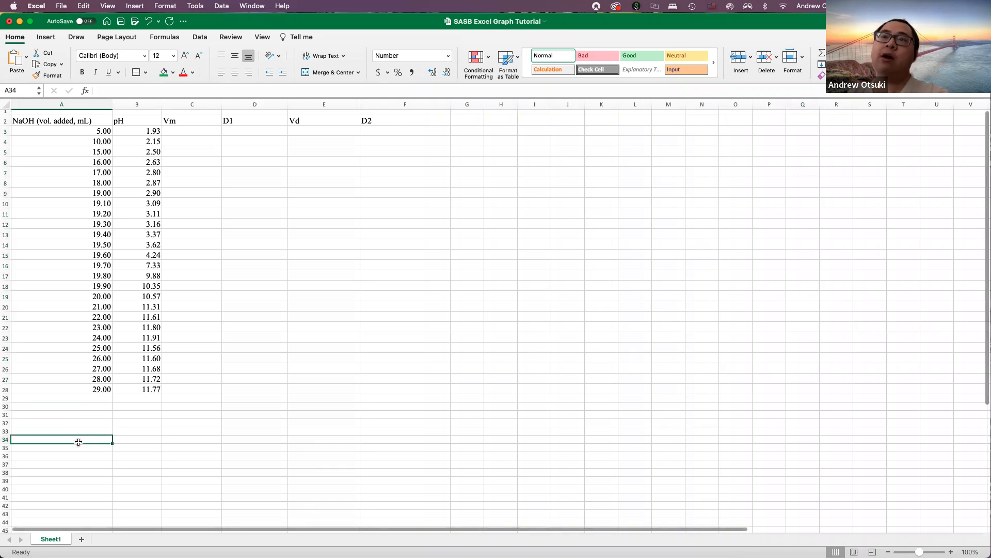
scroll(168, 212, right, 2)
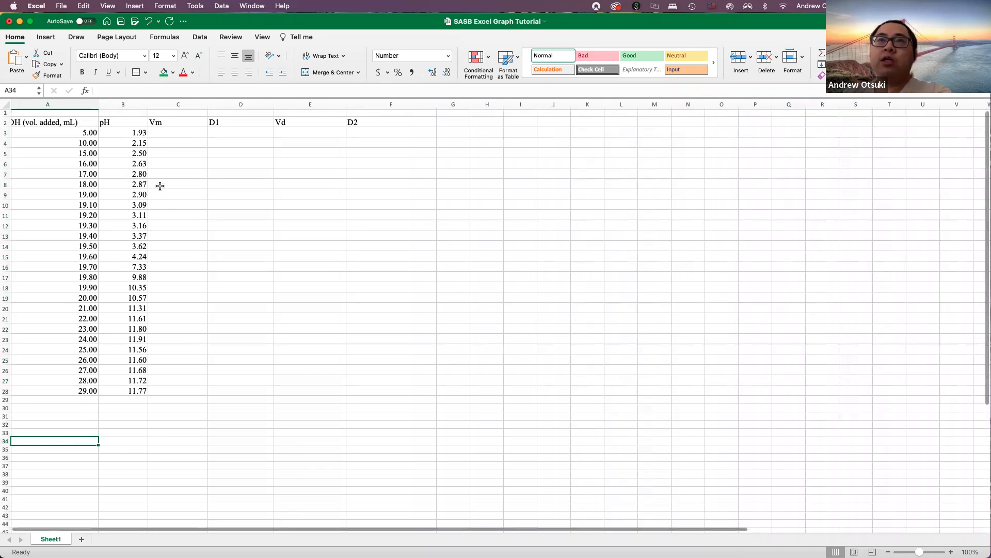
scroll(142, 252, up, 2)
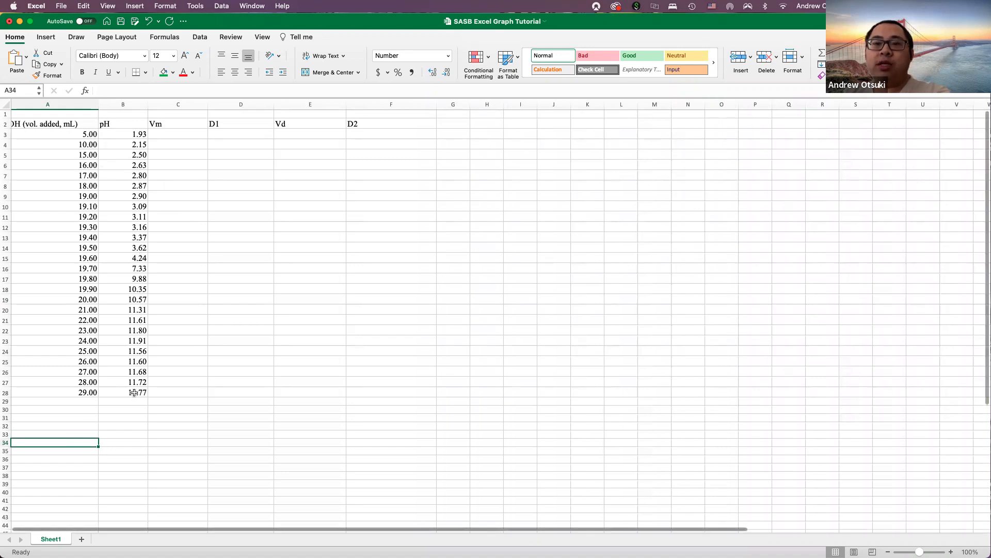
scroll(159, 401, right, 3)
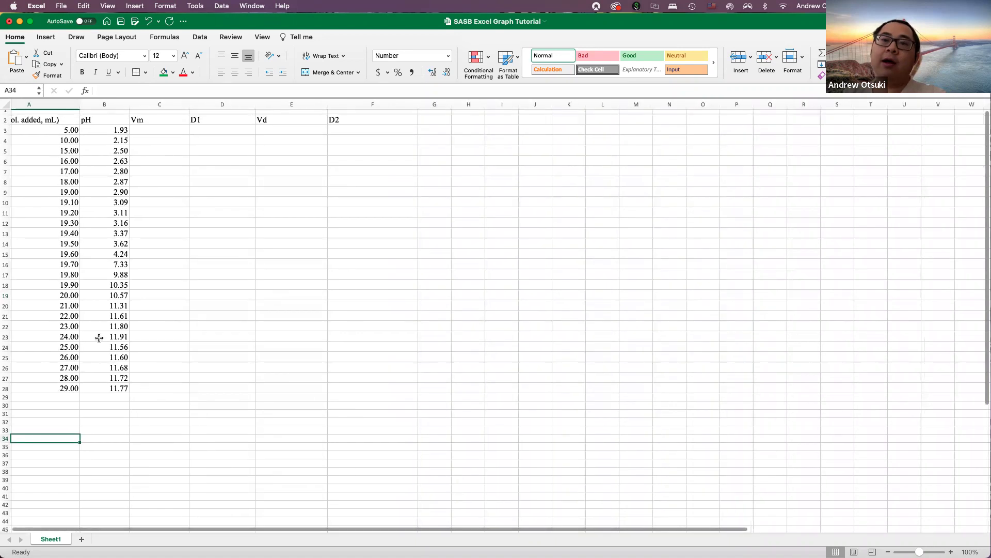
scroll(72, 316, up, 1)
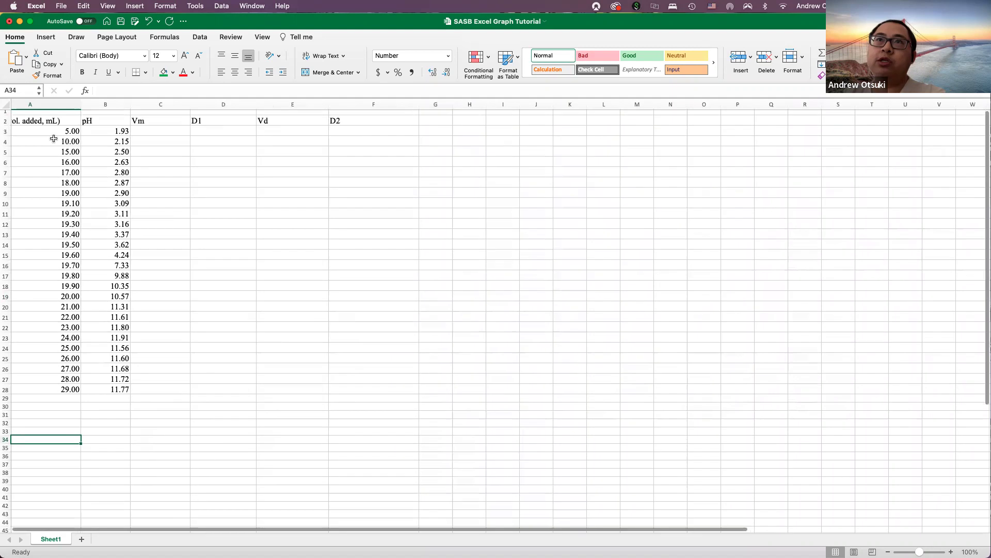
scroll(71, 401, left, 2)
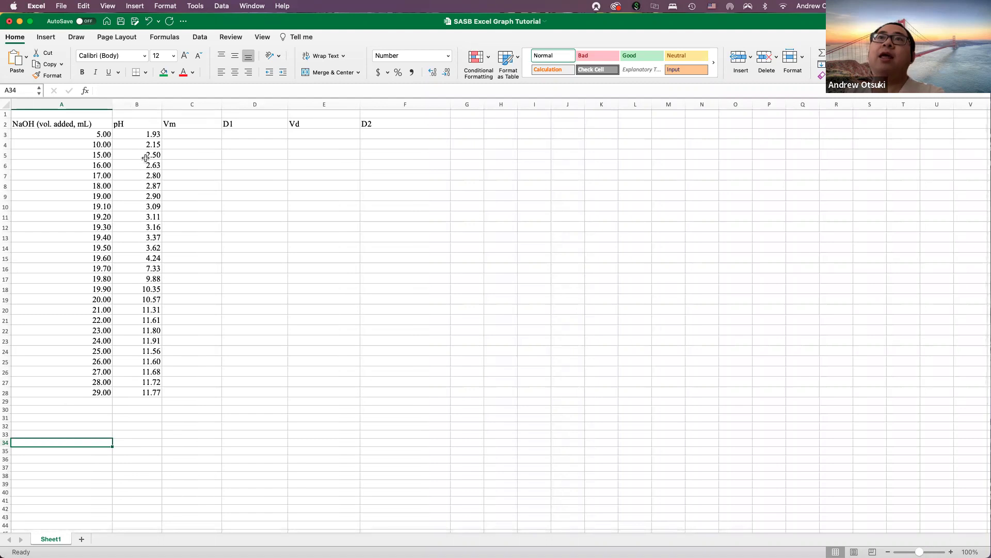
scroll(143, 145, down, 1)
drag(144, 133, 147, 388)
scroll(217, 388, up, 1)
click(242, 387)
scroll(237, 388, left, 1)
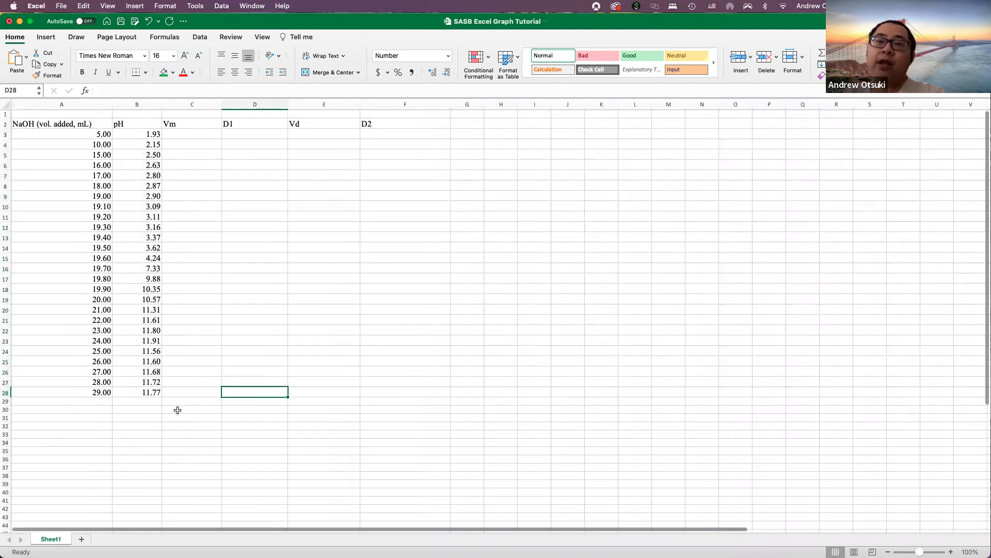
click(47, 409)
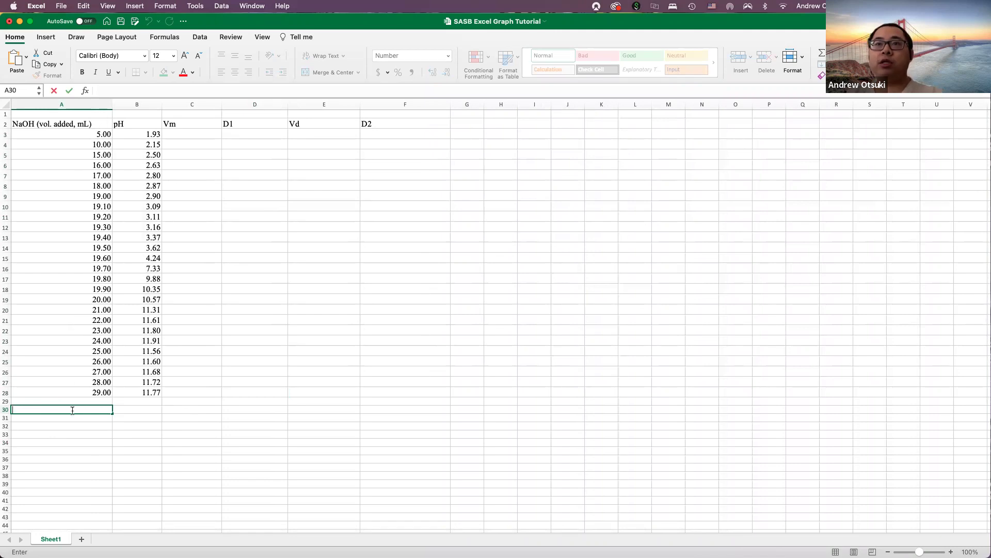
text(=)
text((dif)
key(BackSpace)
key(BackSpace)
key(BackSpace)
key(BackSpace)
text(buret)
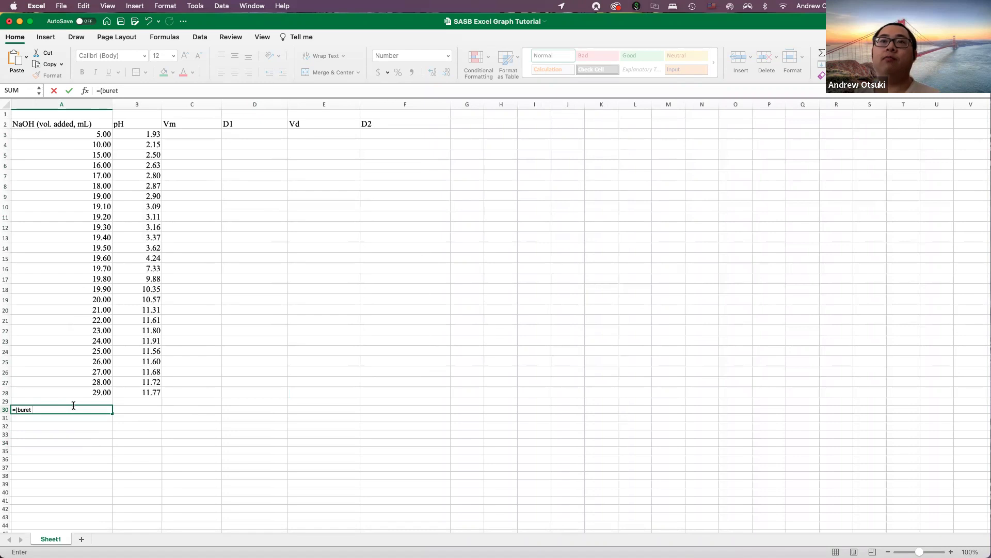
text( reading)
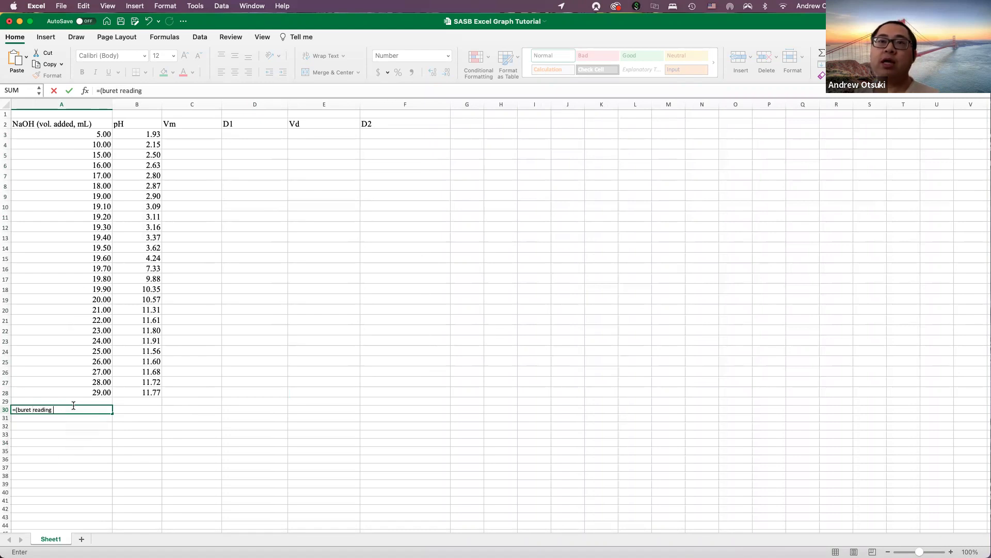
text( stopped - buret reading started)
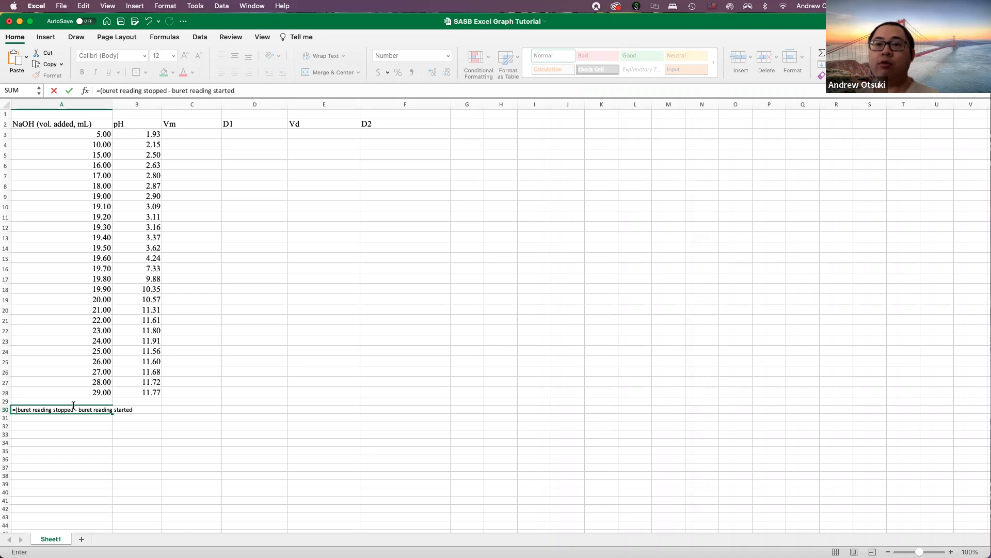
triple_click(102, 411)
key(BackSpace)
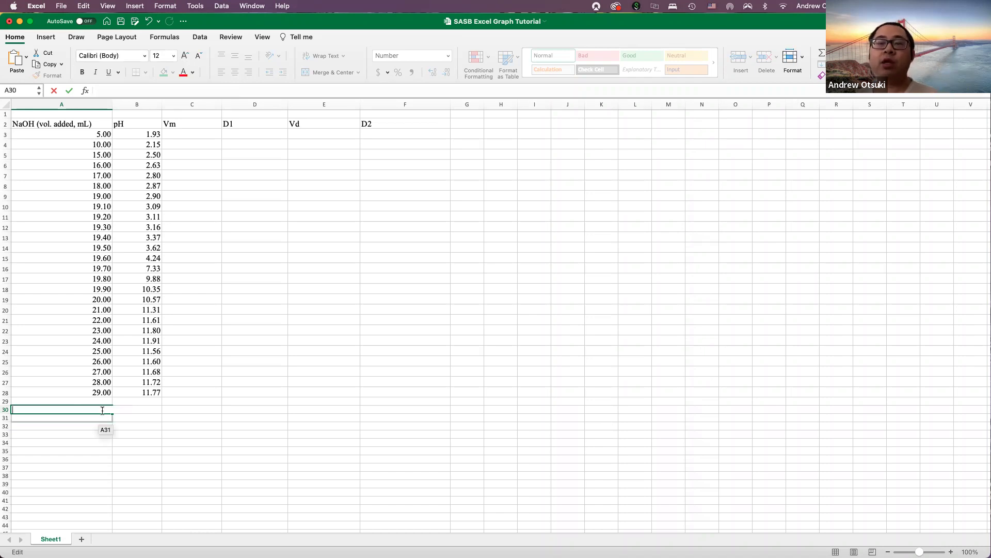
- Write the note "volume = final buret reading - initial buret reading)" in cell A30 and clear the cell again
text(volume)
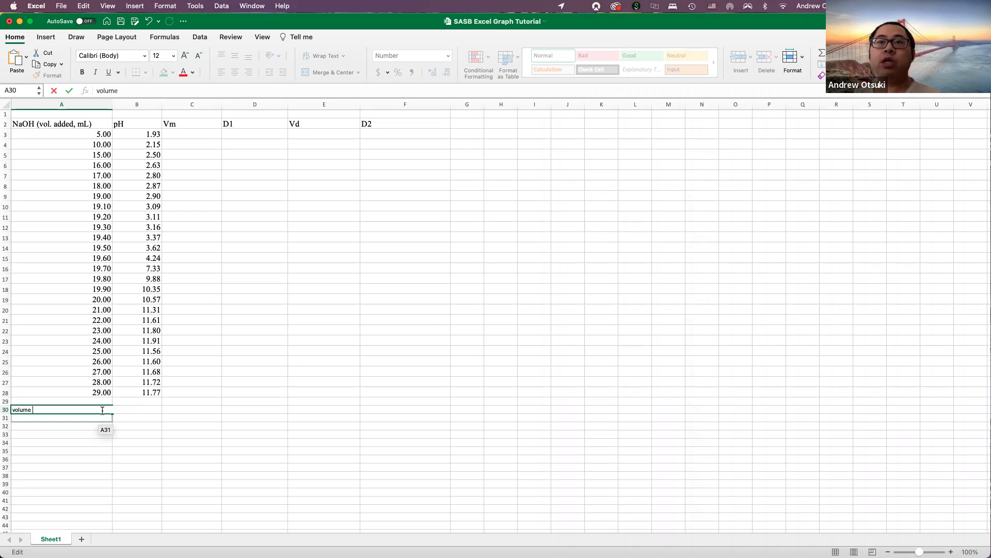
text( = final buret reading - init)
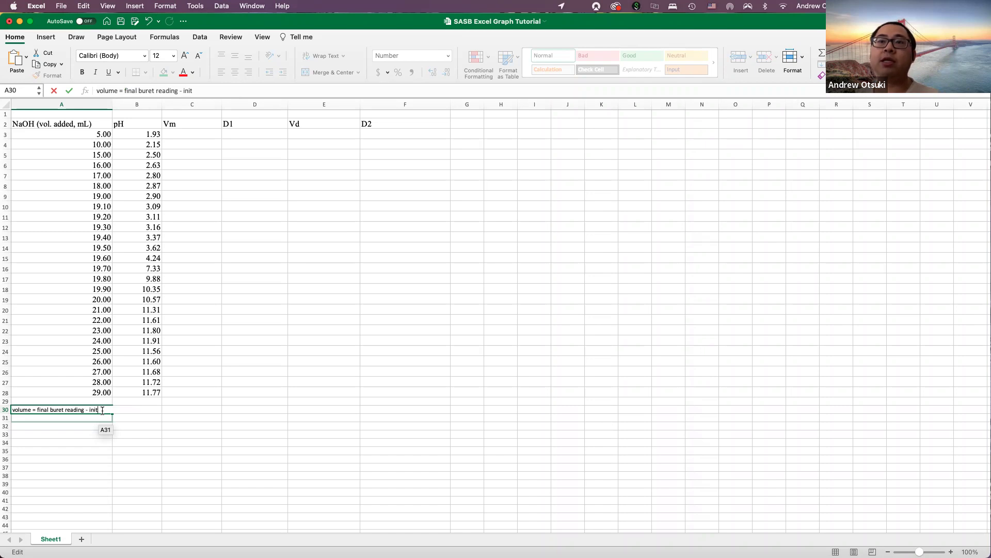
text(ial buret reading)
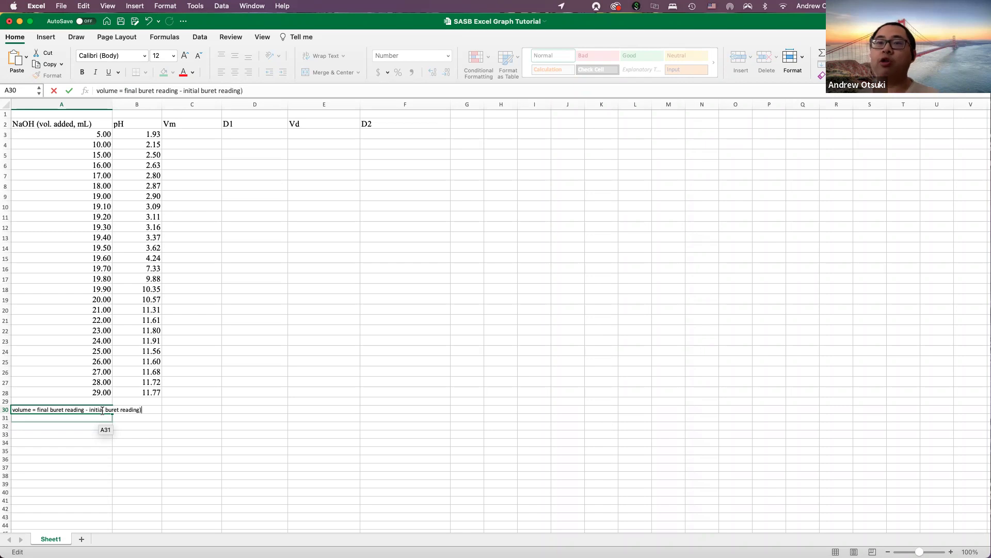
key(Return)
click(46, 410)
key(Delete)
scroll(171, 389, up, 1)
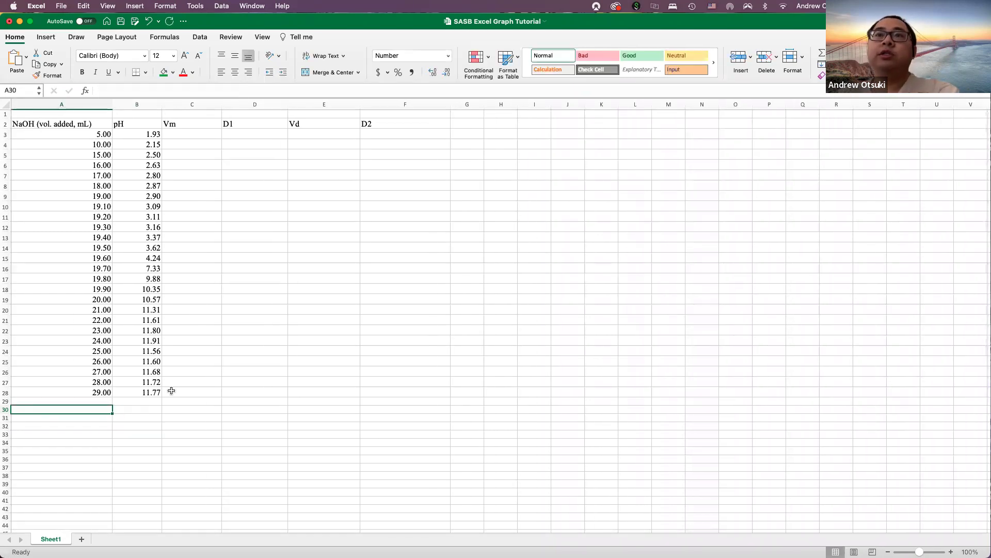
- Insert an X Y (Scatter) chart of the NaOH volume and pH data in A3:B28
scroll(49, 143, down, 1)
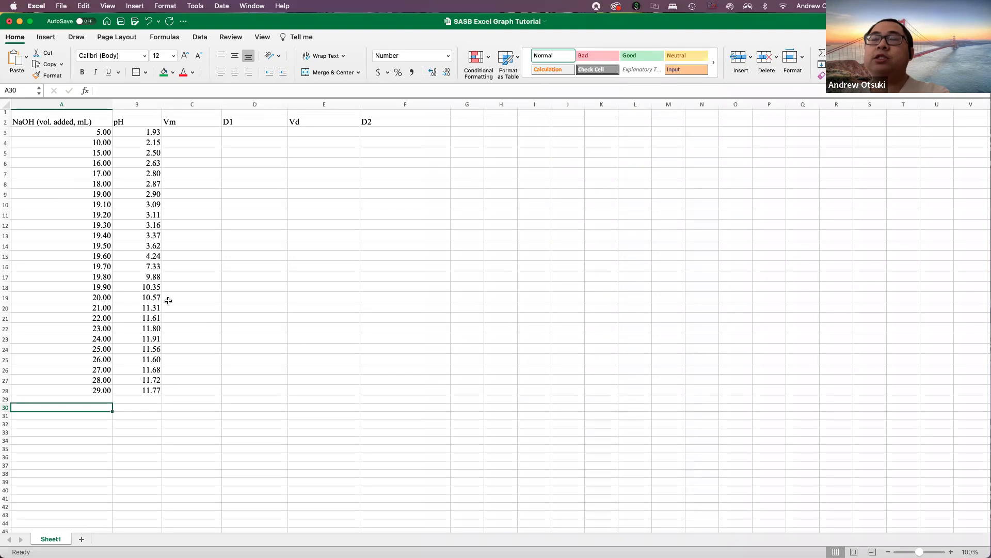
scroll(173, 305, up, 1)
scroll(173, 305, down, 1)
drag(60, 134, 131, 388)
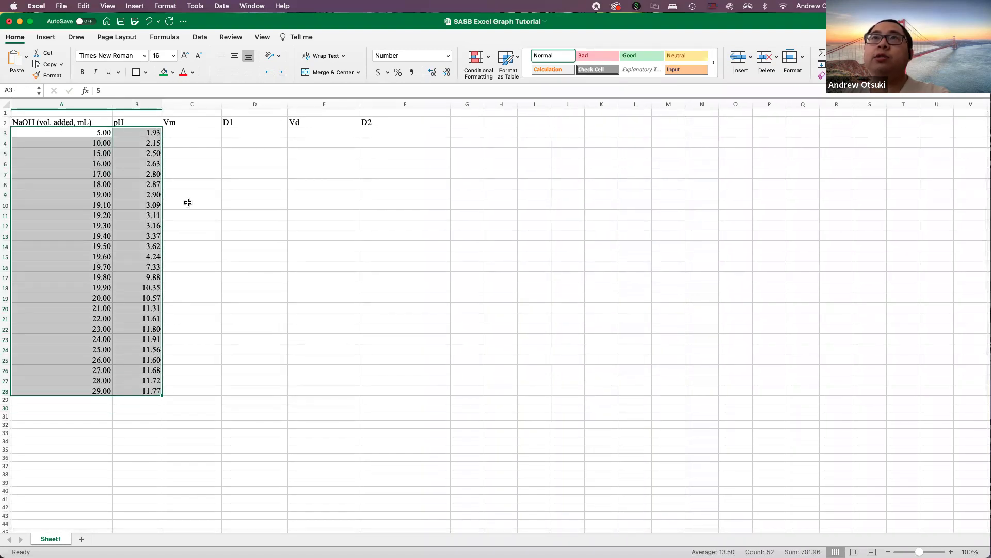
click(127, 6)
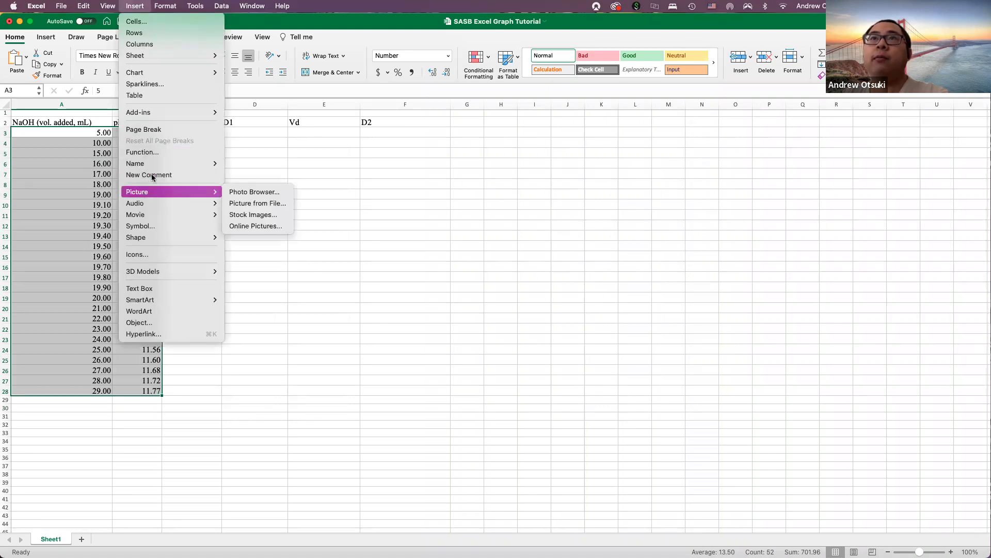
mouse_move(155, 76)
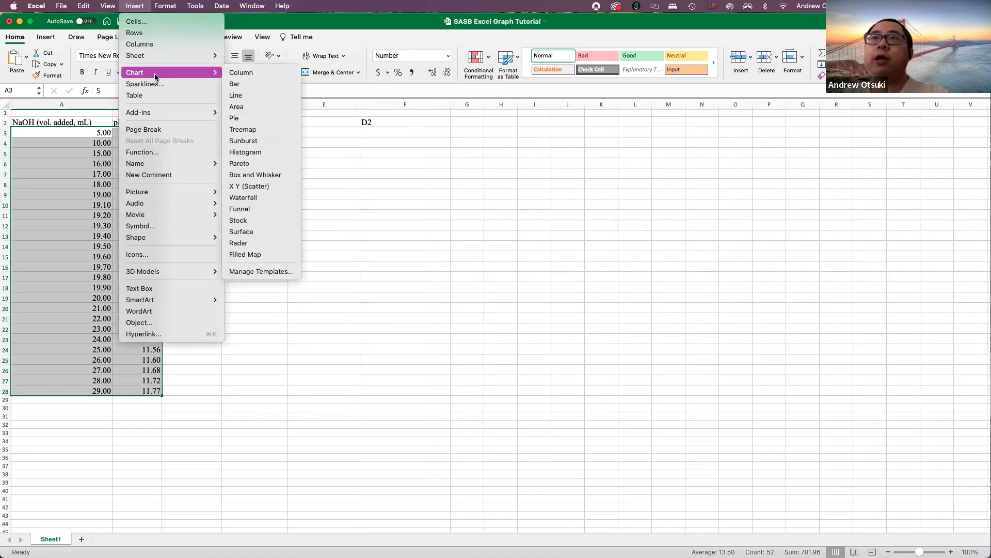
click(252, 186)
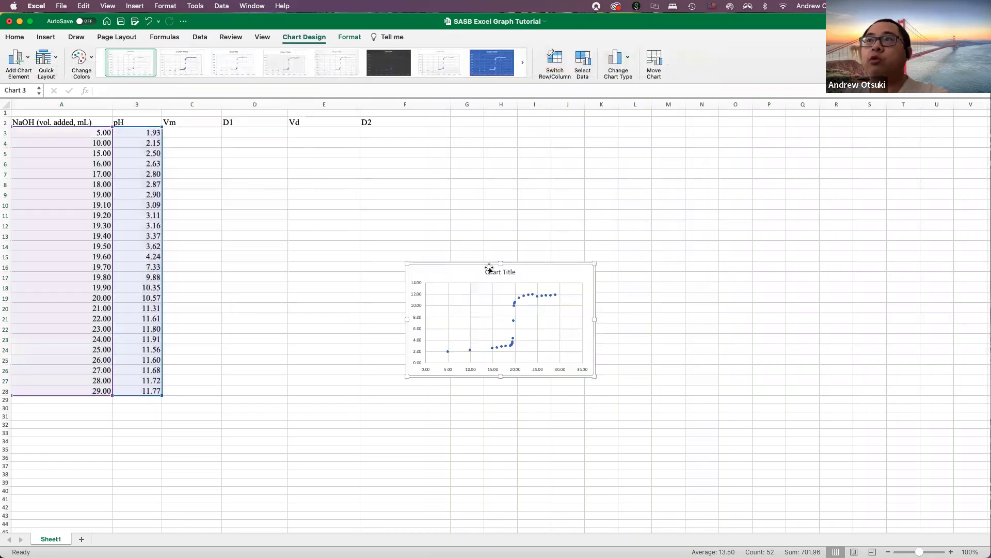
- Enlarge the scatter chart until it spans about columns F to T and rows 7 to 41
drag(597, 266, 773, 178)
drag(772, 381, 893, 500)
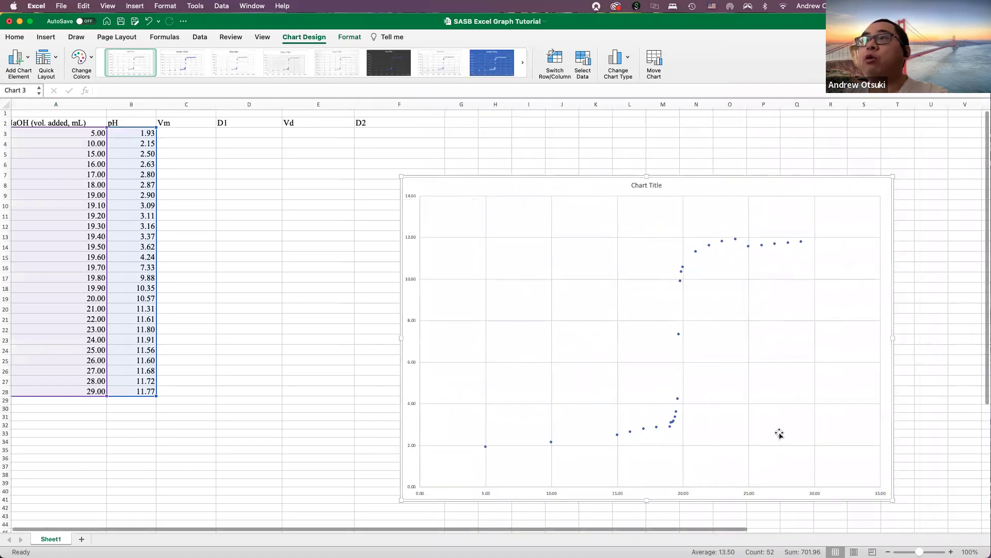
scroll(768, 434, down, 2)
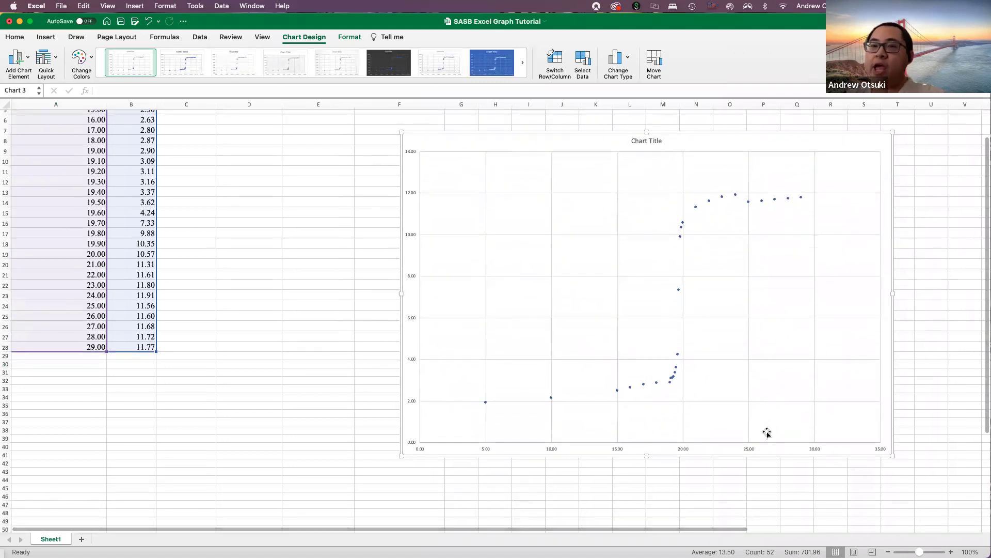
scroll(296, 209, up, 2)
scroll(296, 210, left, 1)
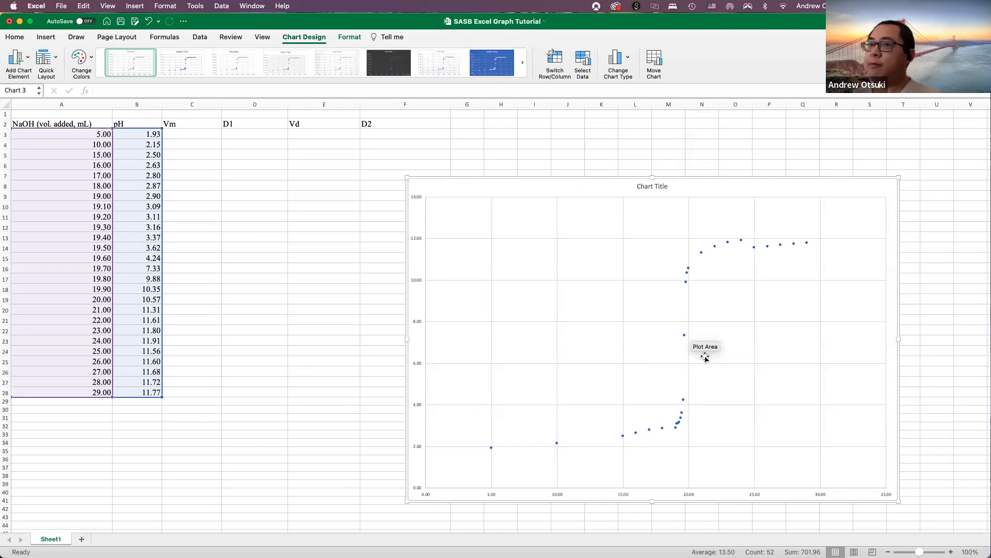
- Look through the commands available for the chart area and close them without choosing any
click(560, 145)
click(564, 206)
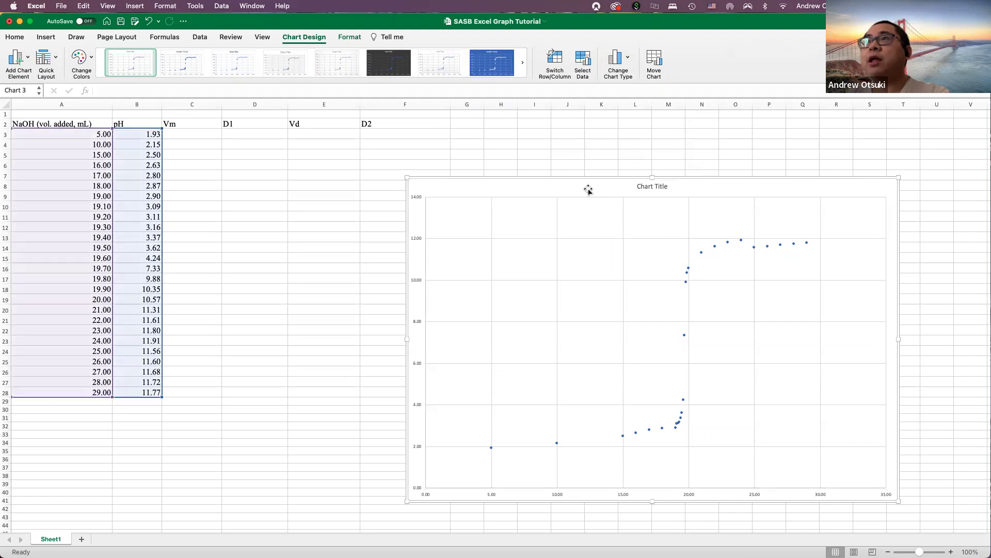
right_click(589, 191)
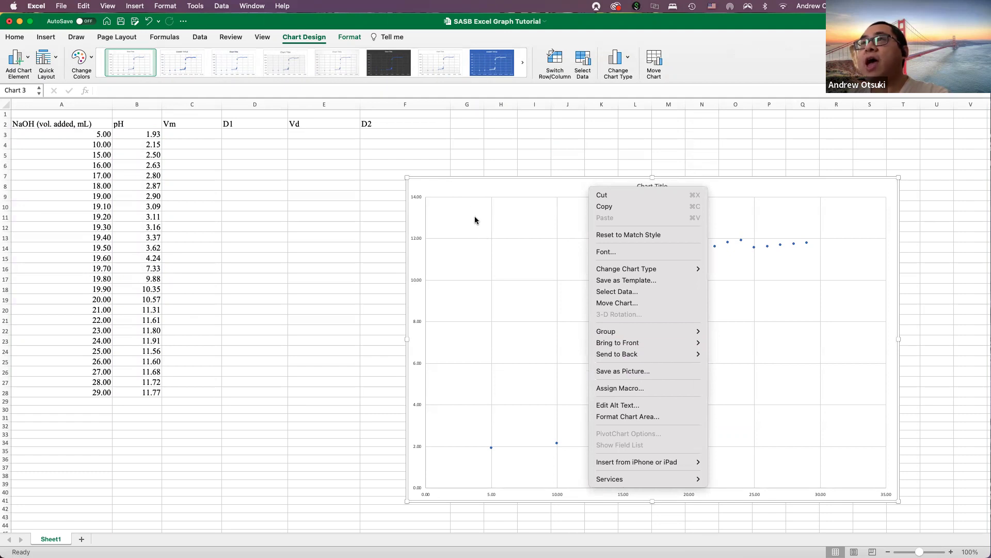
click(458, 208)
- Check the file format and save options in the workbook's Save As dialog, cancel it and select cell F5
click(63, 6)
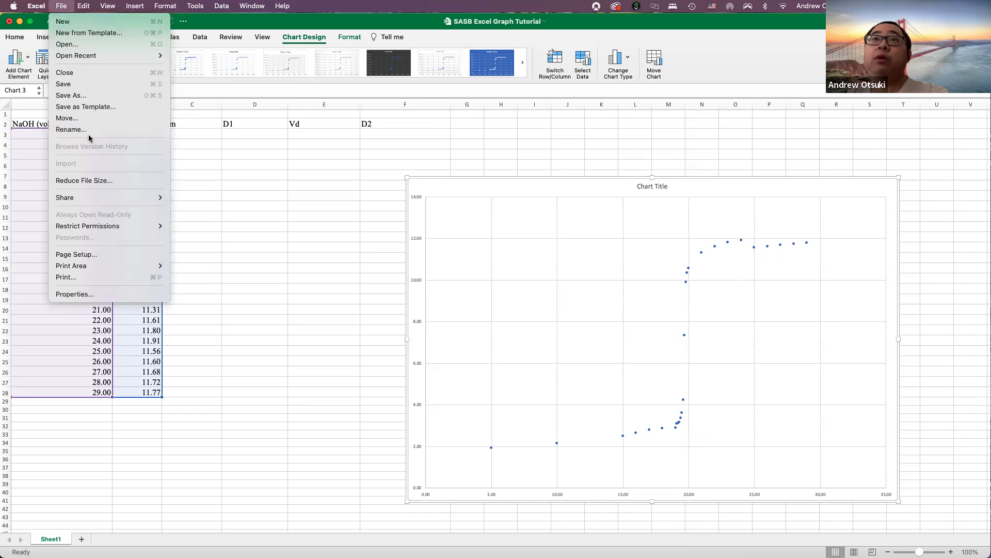
click(88, 95)
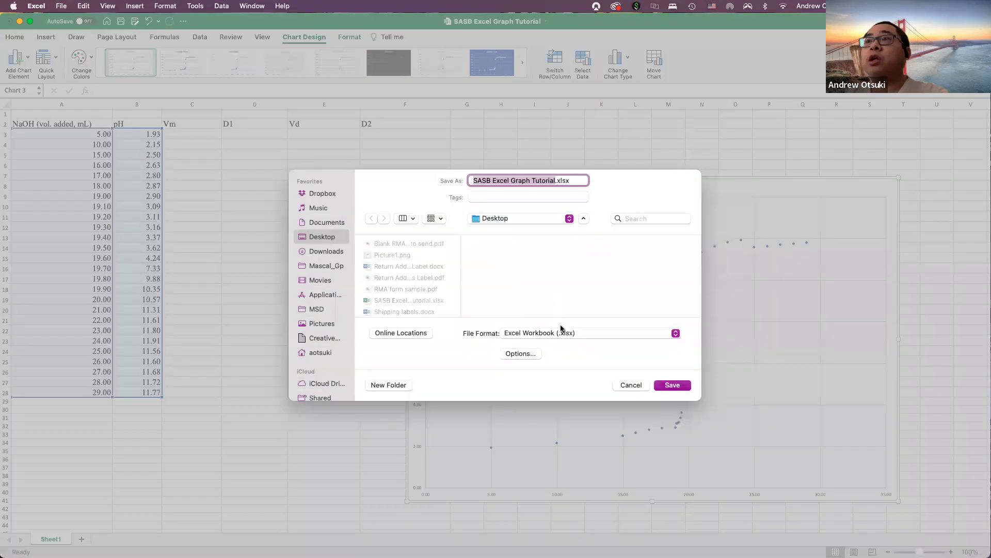
click(559, 332)
click(559, 334)
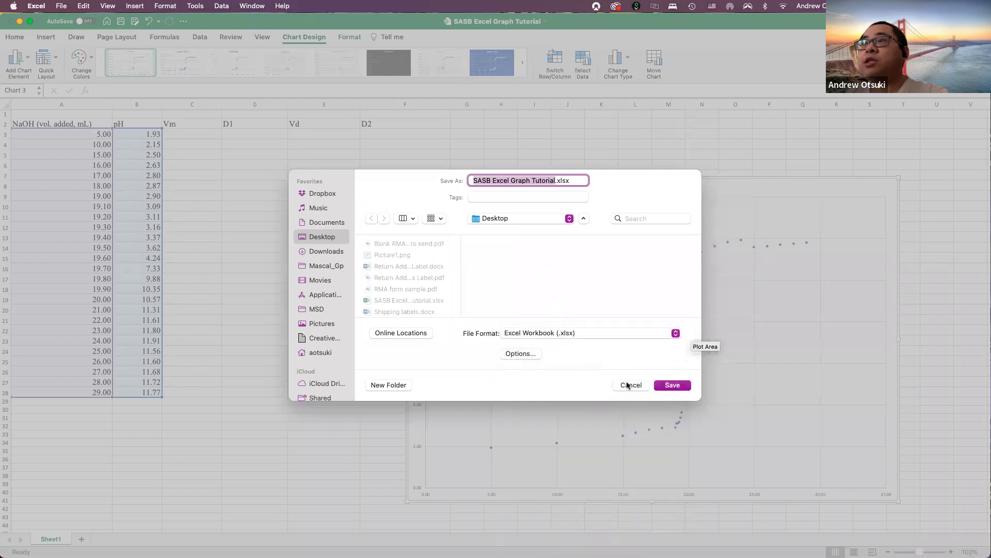
click(520, 354)
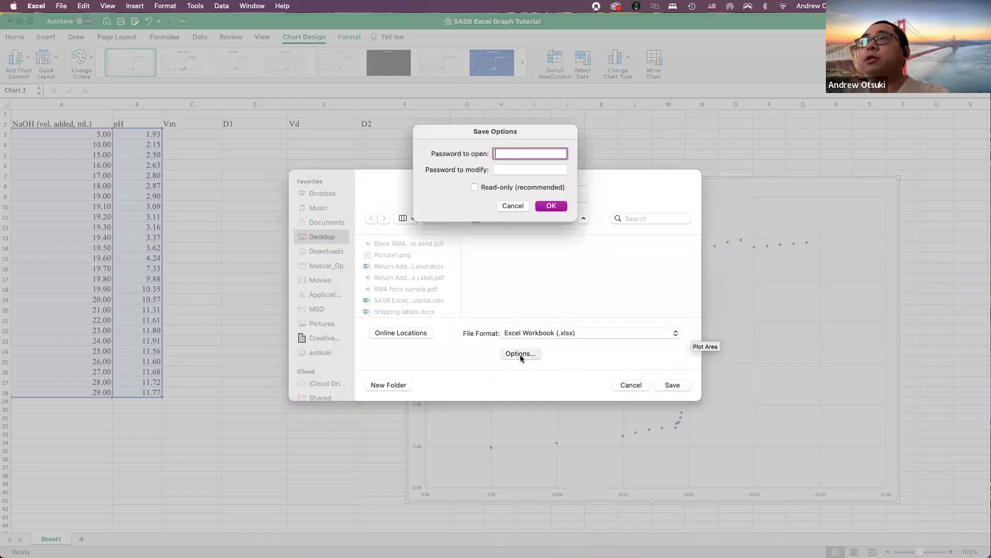
click(511, 205)
click(630, 385)
click(433, 154)
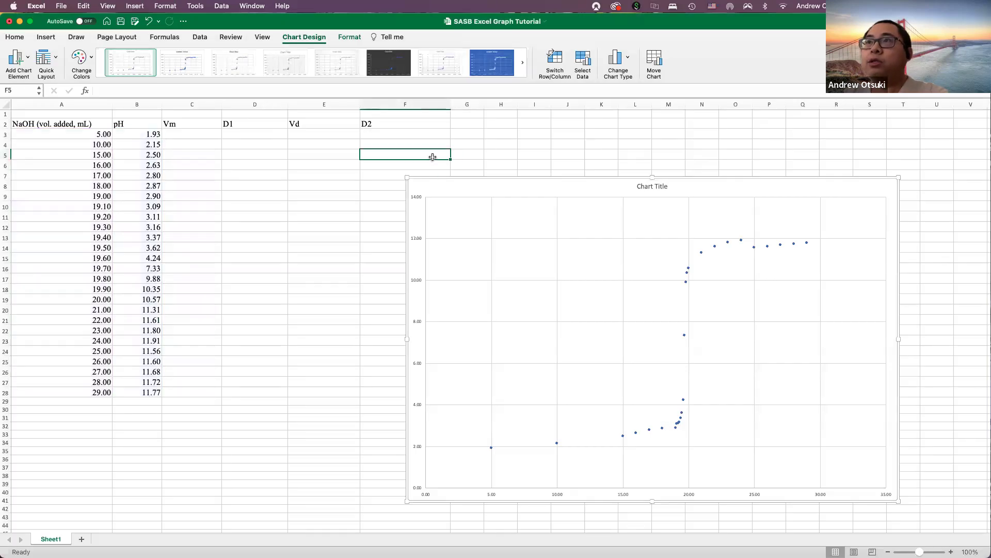
- Check the file types for saving the chart as a picture, choose PDF, and cancel the save
click(467, 191)
right_click(473, 193)
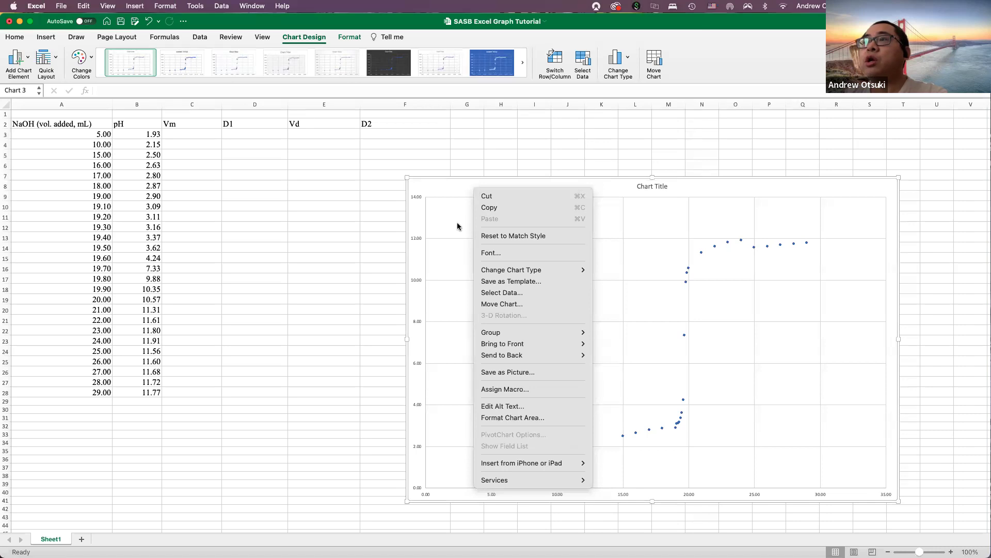
click(513, 374)
click(432, 261)
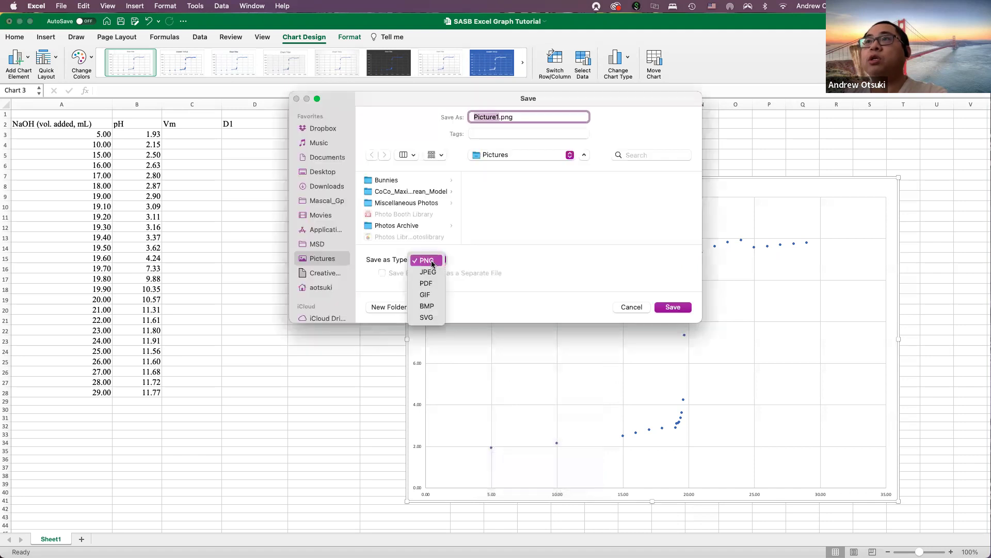
click(427, 283)
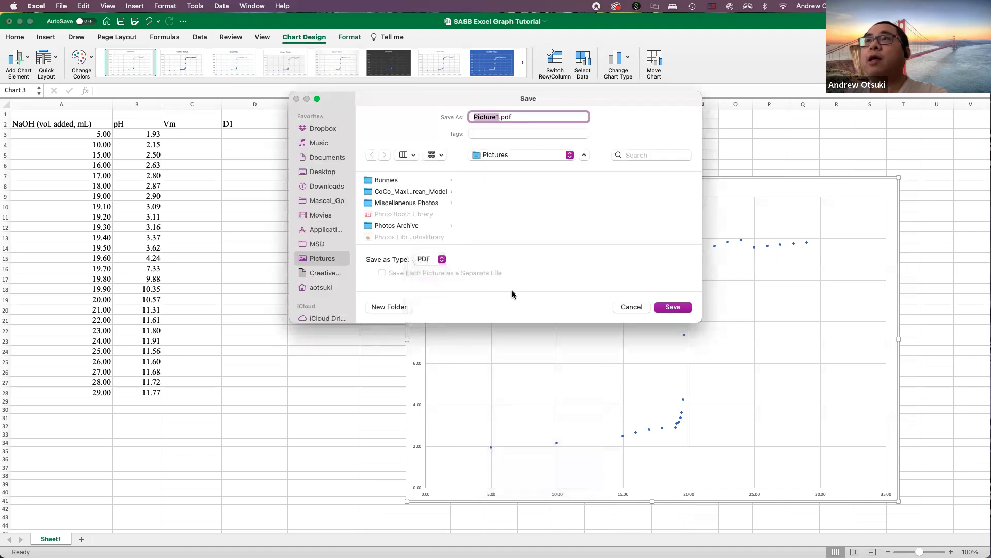
click(639, 308)
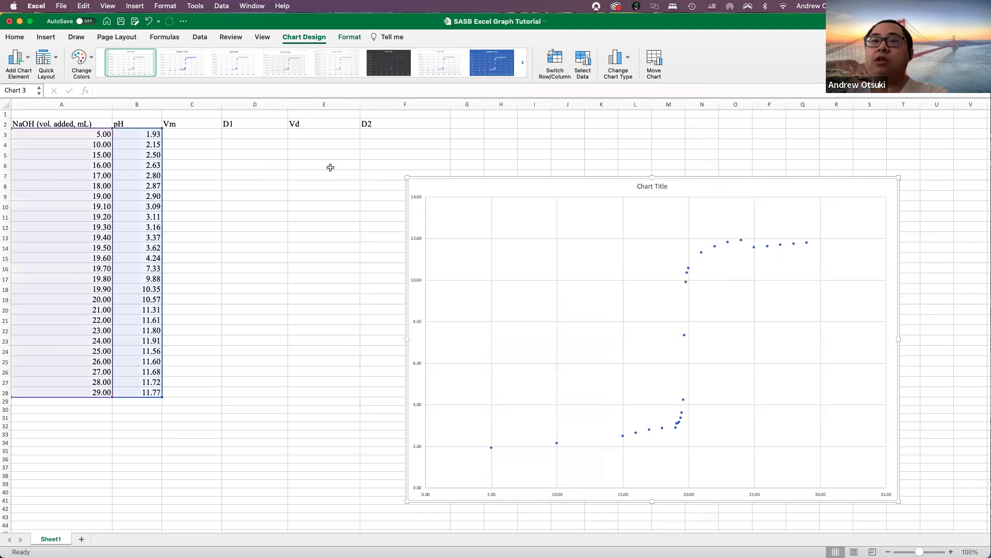
click(330, 166)
click(371, 223)
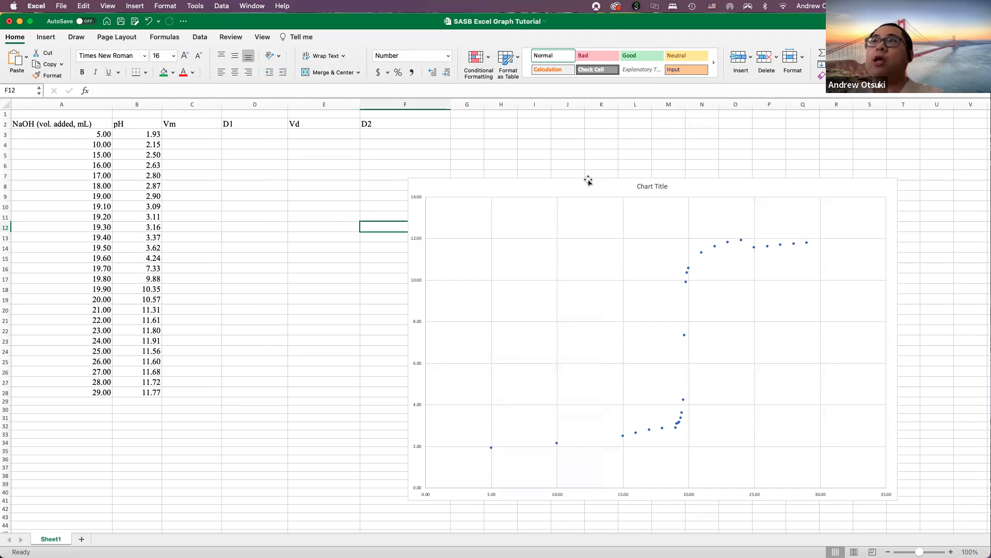
- Open the chart area's formatting options and move the chart so it spans about columns D to P and rows 6 to 39
double_click(644, 188)
drag(553, 188, 448, 179)
scroll(297, 463, down, 2)
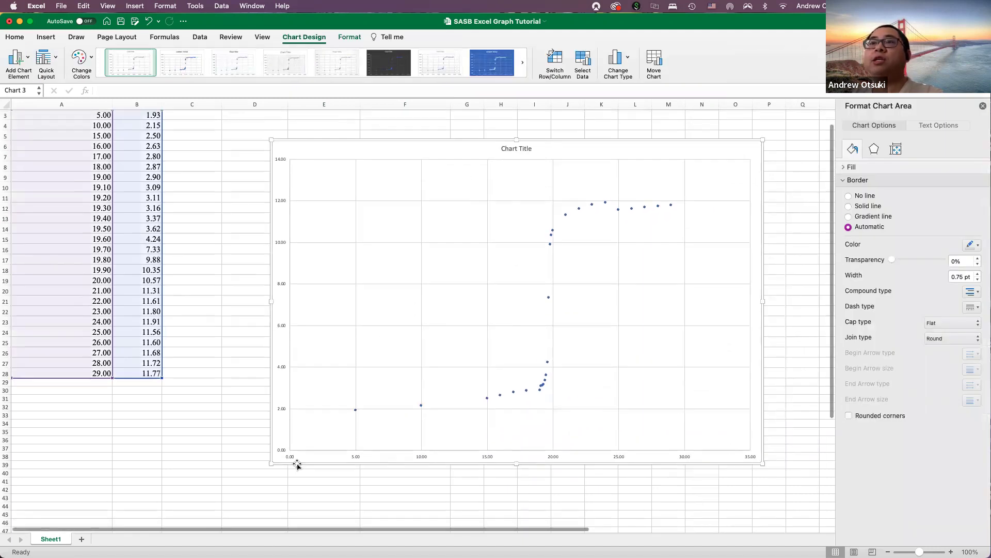
click(237, 406)
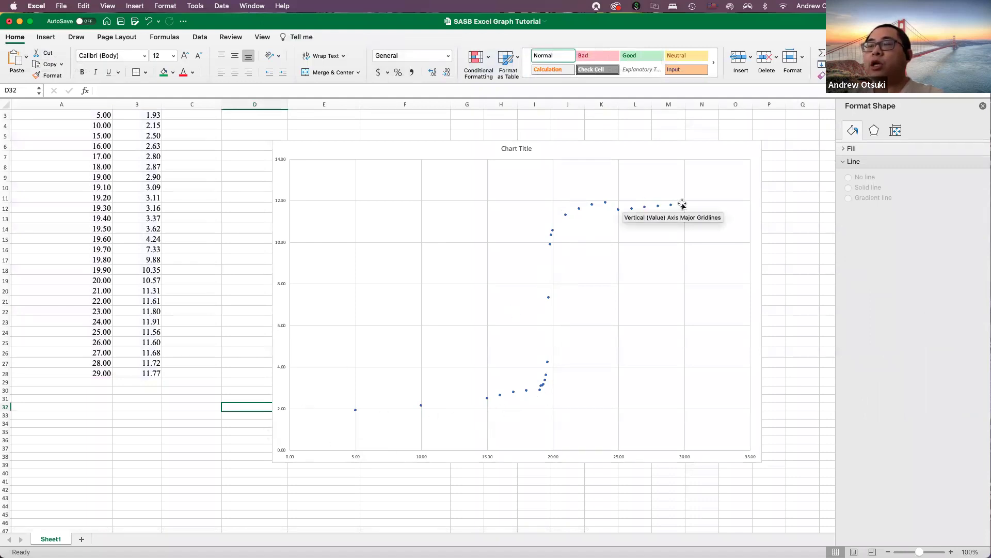
- Format the titration data series to connect its points with a solid line
click(551, 247)
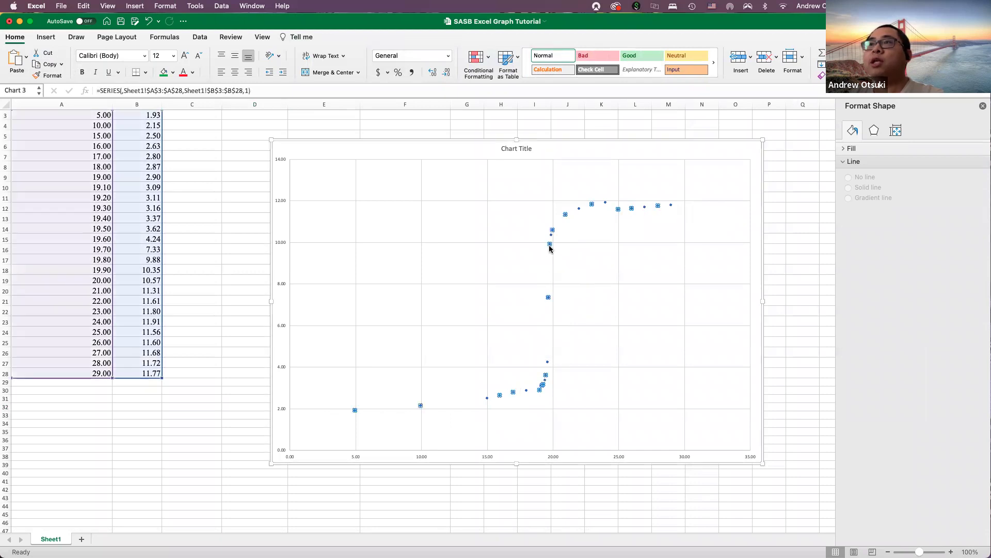
right_click(551, 247)
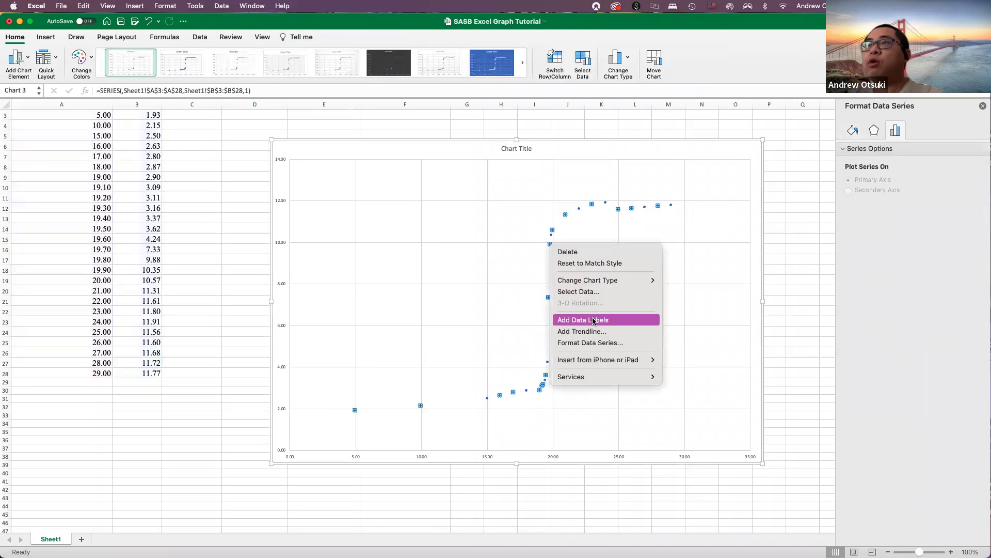
key(Escape)
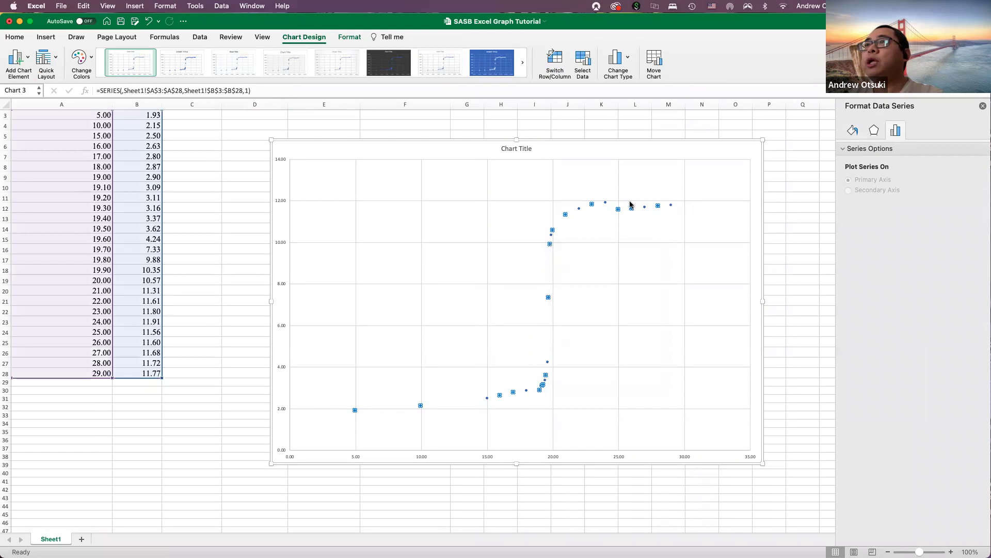
click(606, 203)
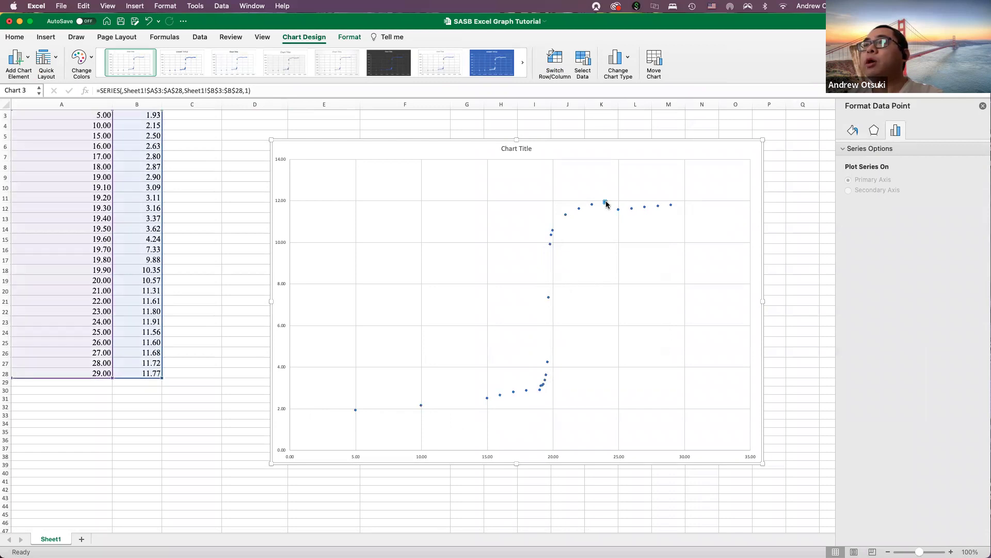
click(591, 204)
click(583, 209)
click(579, 209)
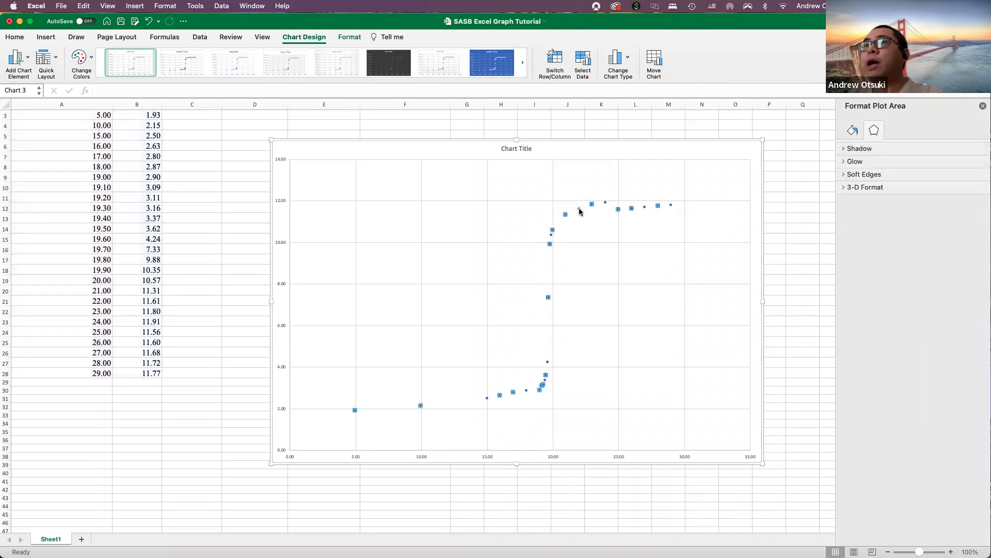
click(853, 130)
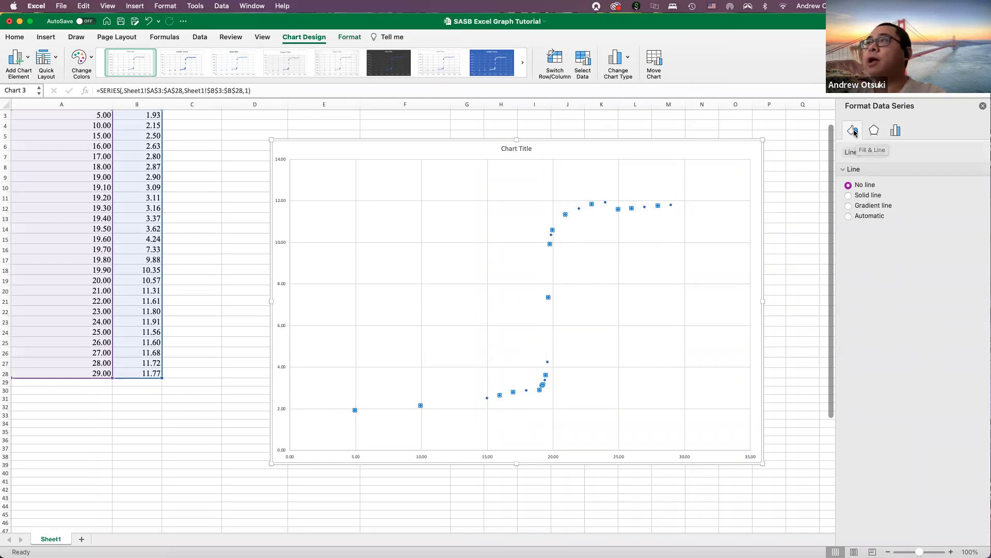
click(864, 195)
click(687, 295)
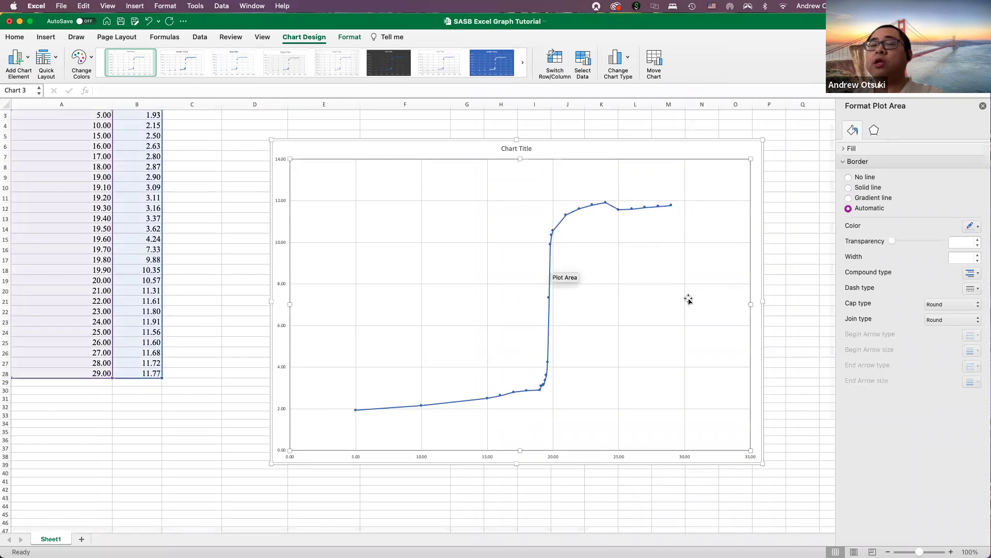
click(135, 5)
mouse_move(157, 74)
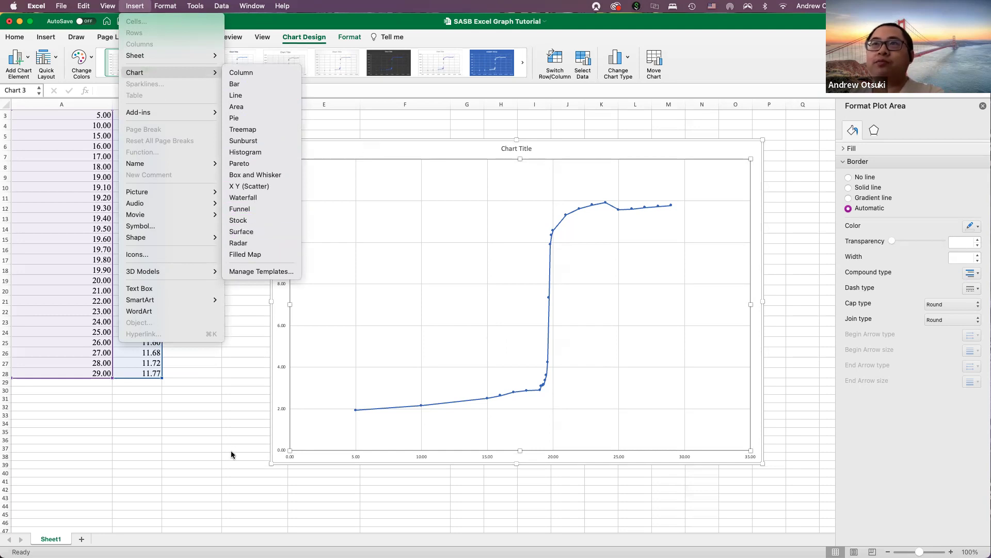
click(289, 198)
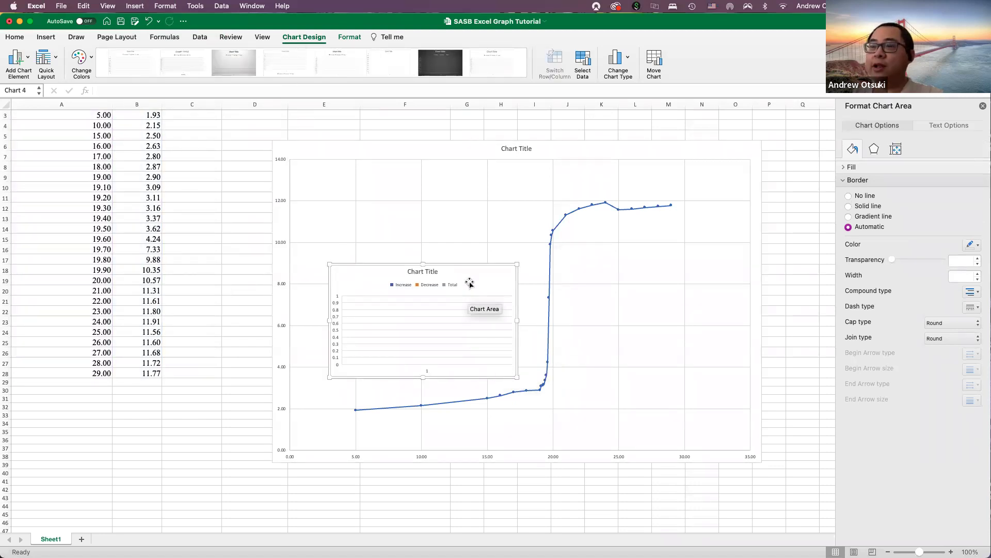
key(BackSpace)
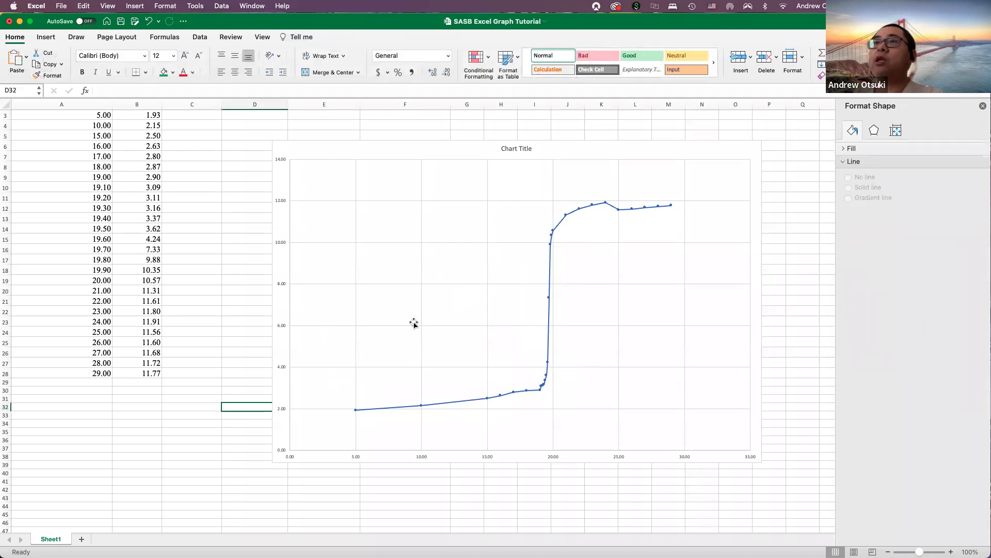
click(212, 424)
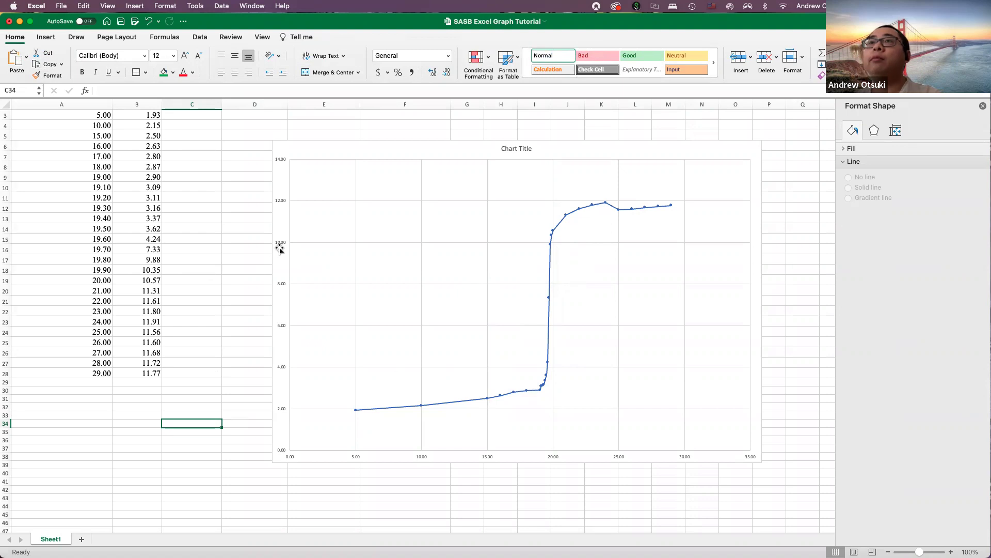
- Open the vertical axis's formatting options and examine its bounds and units against the plotted pH data
click(283, 203)
double_click(289, 229)
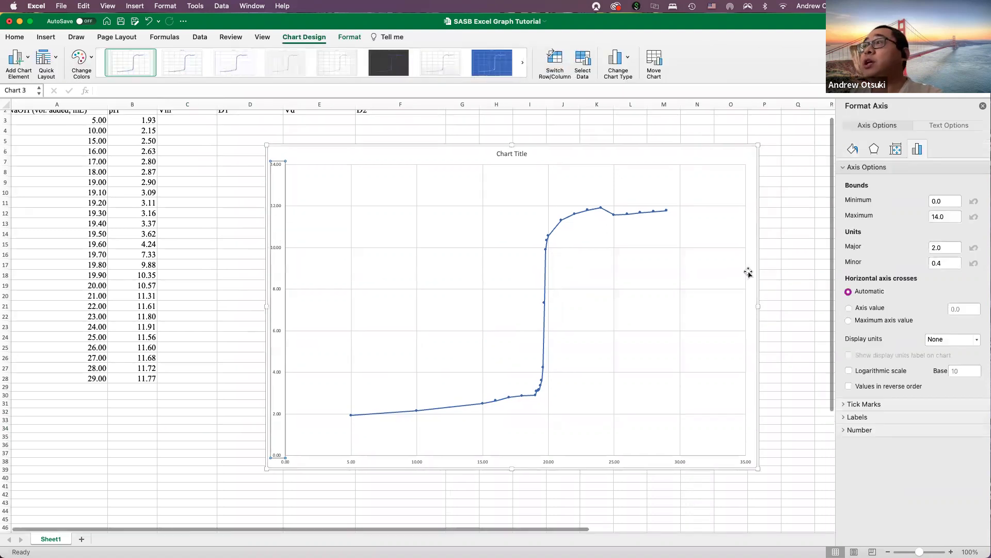
scroll(749, 275, up, 1)
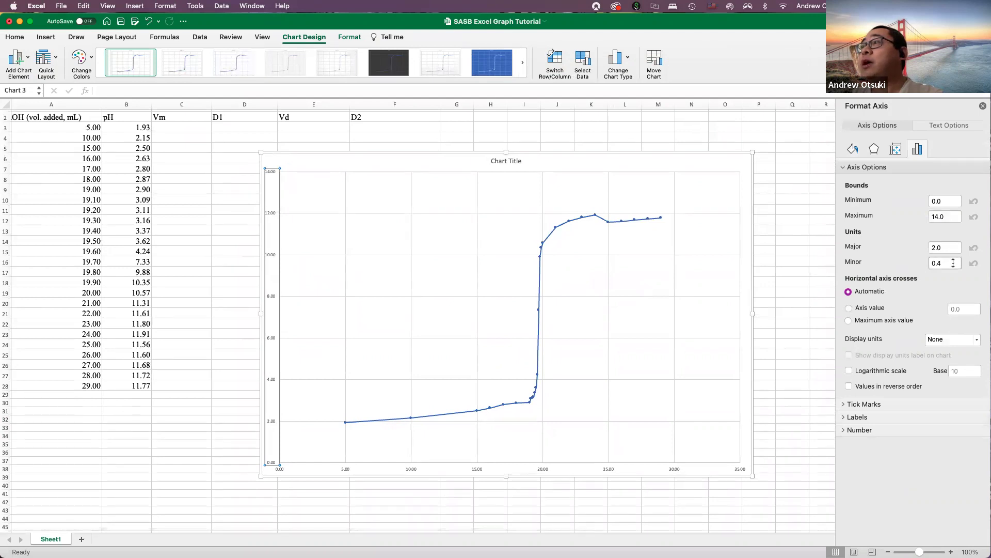
scroll(516, 310, down, 1)
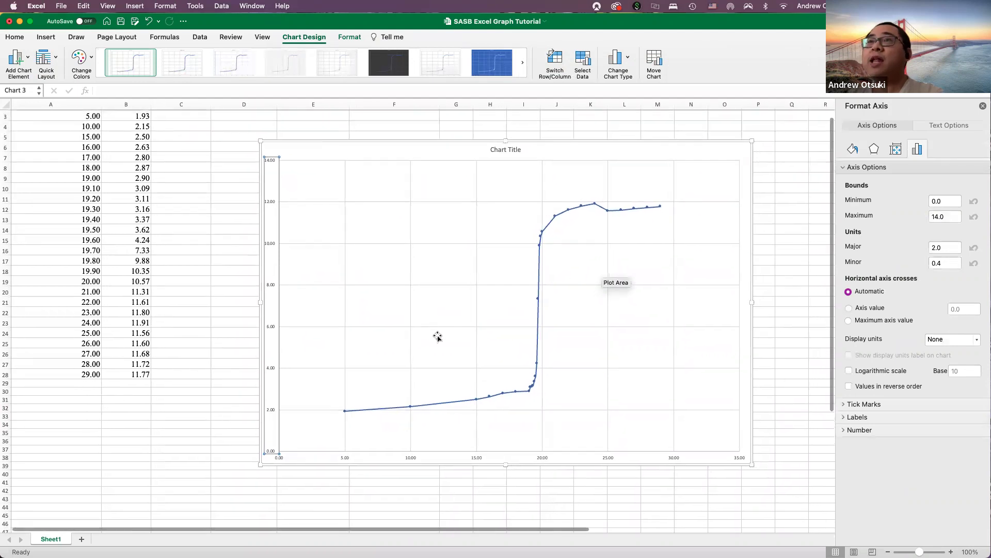
scroll(449, 338, down, 1)
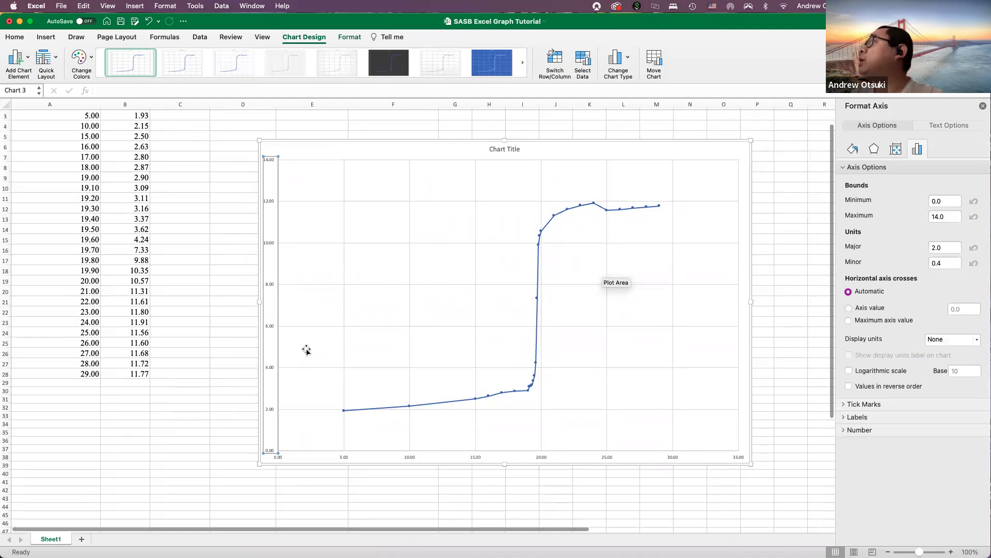
scroll(326, 362, down, 2)
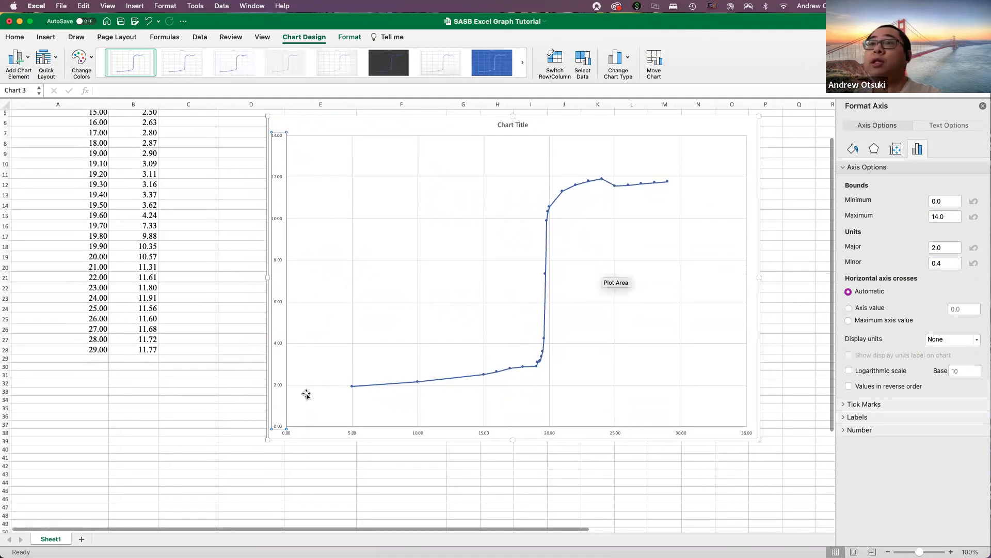
scroll(316, 393, up, 4)
click(228, 395)
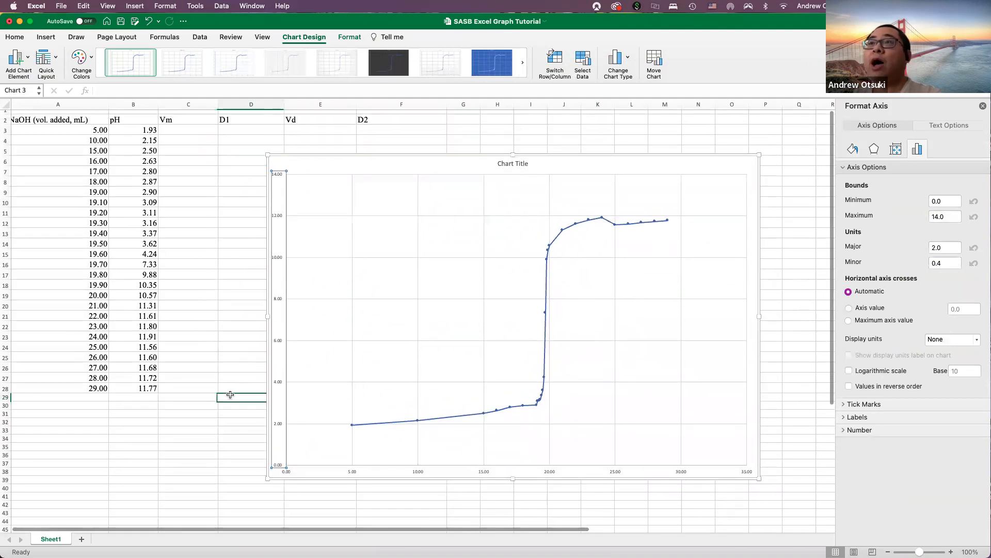
scroll(388, 468, down, 1)
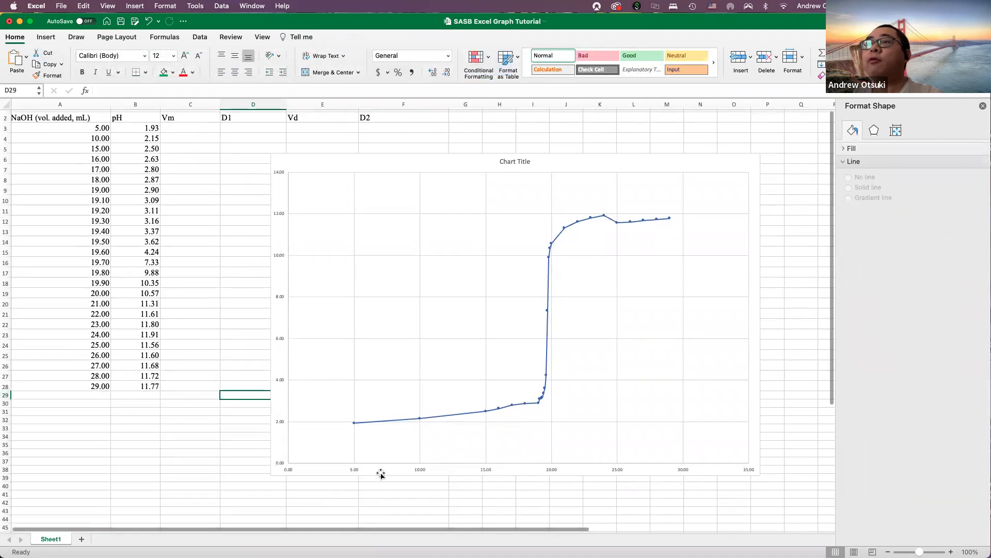
scroll(749, 456, up, 1)
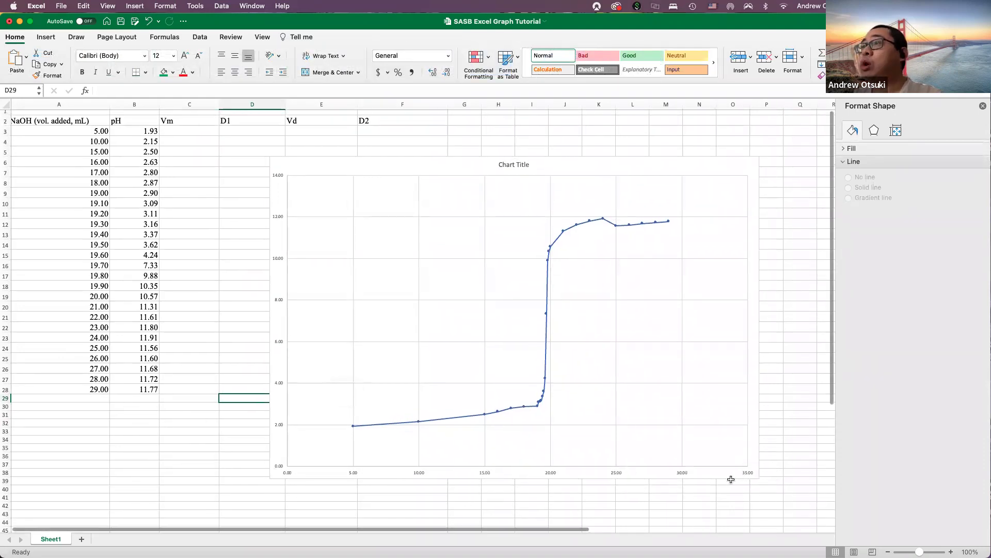
- Set the maximum bound of the chart's horizontal axis to 30.0
click(681, 470)
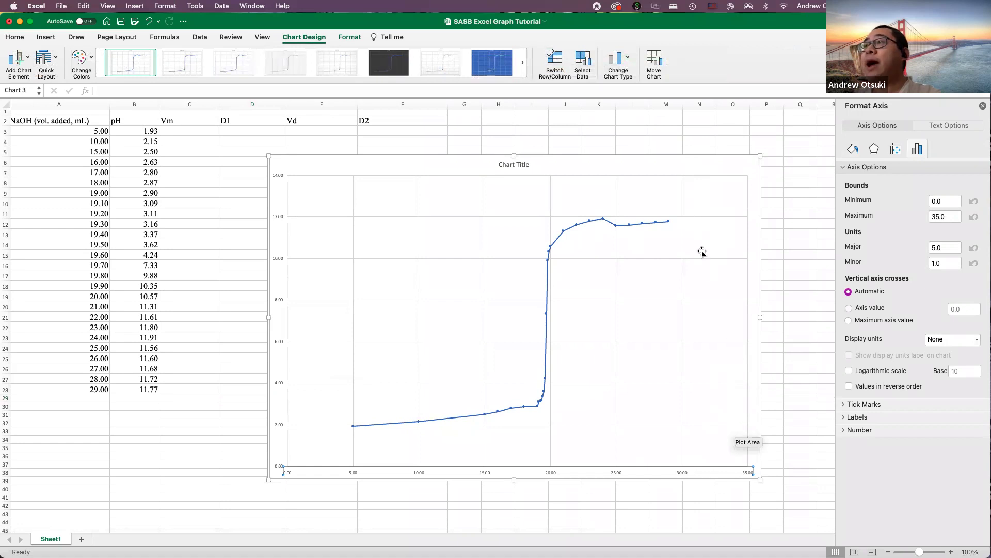
click(941, 217)
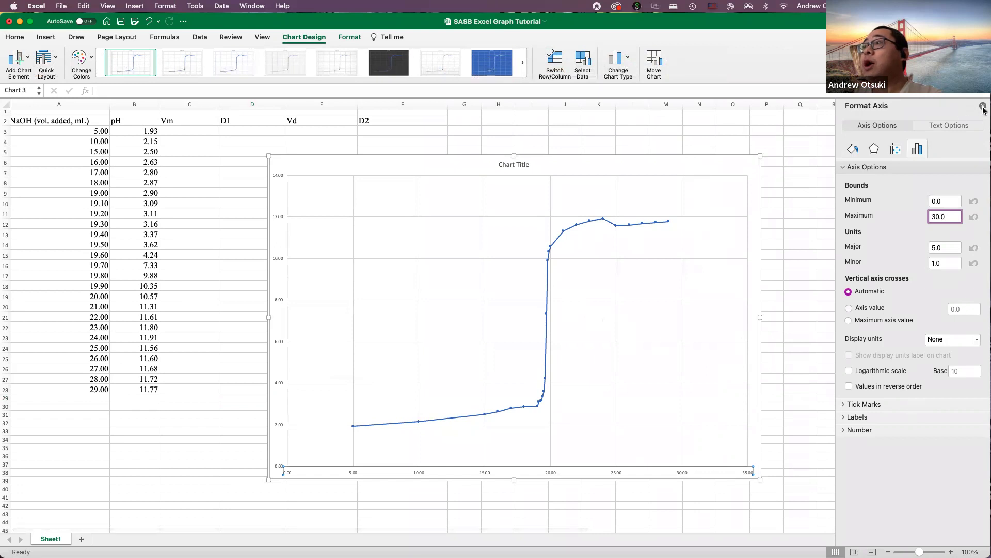
click(793, 325)
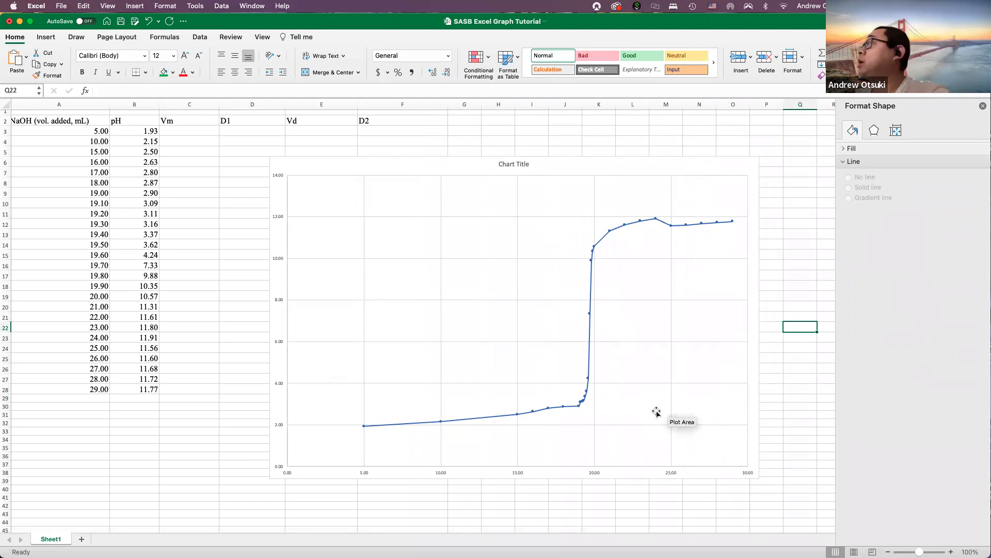
click(327, 455)
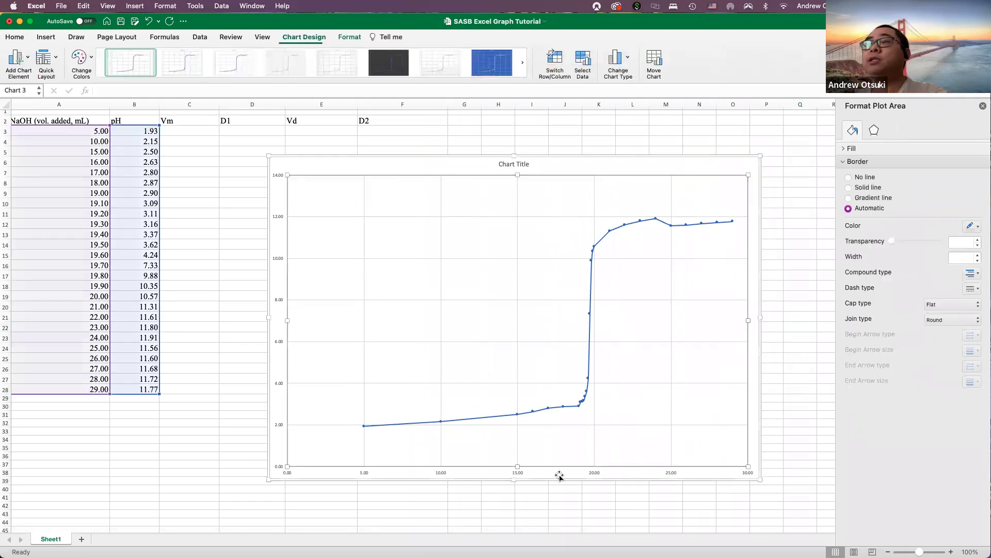
click(593, 473)
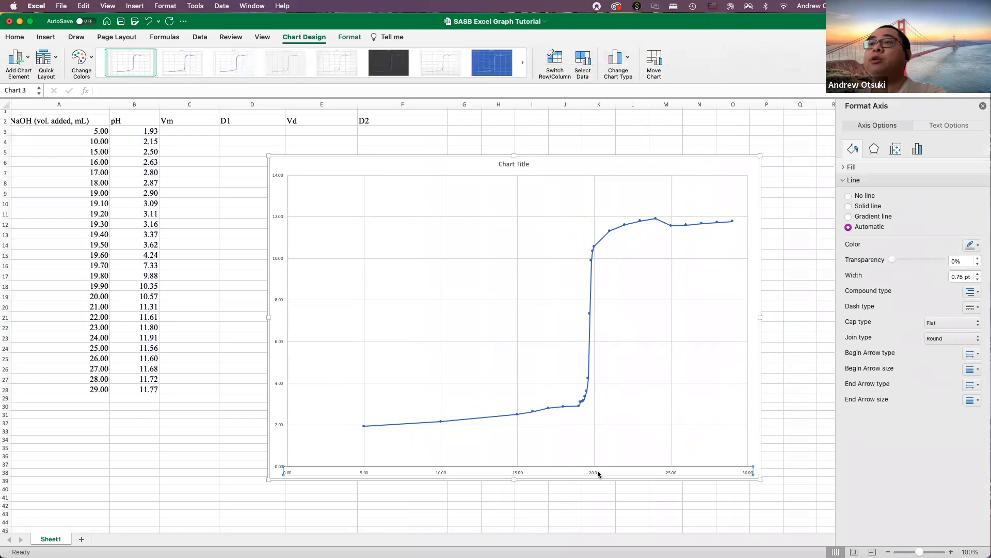
scroll(597, 473, up, 1)
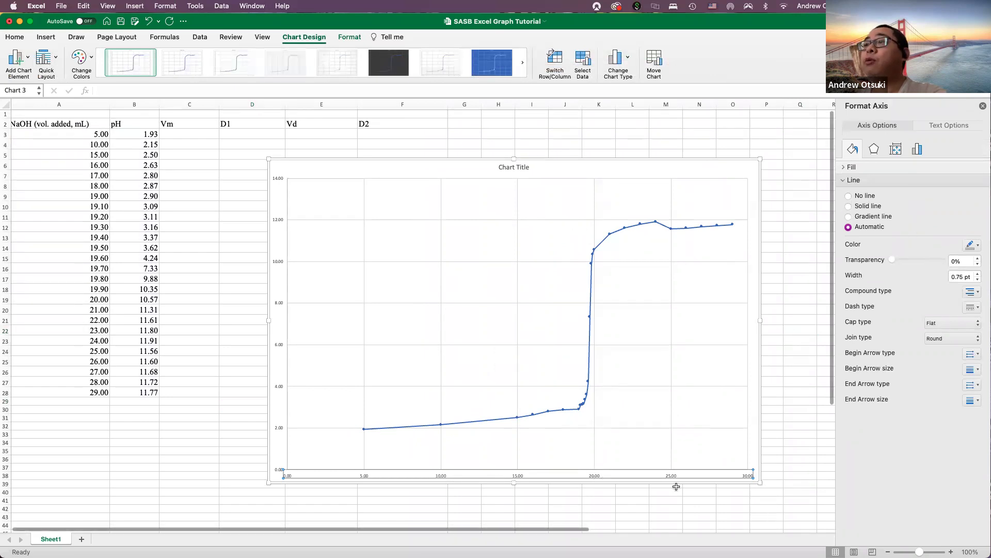
scroll(671, 472, down, 1)
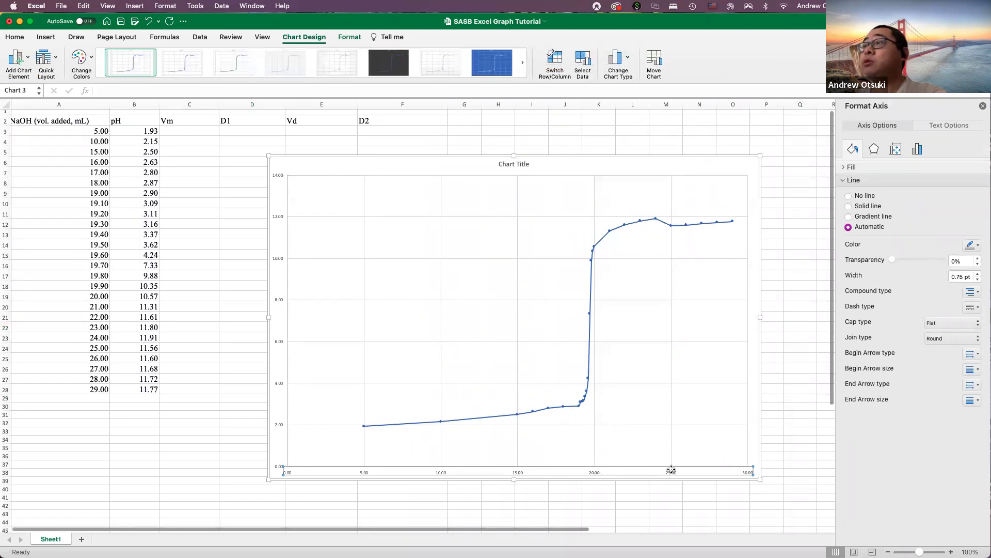
scroll(671, 471, up, 1)
click(682, 402)
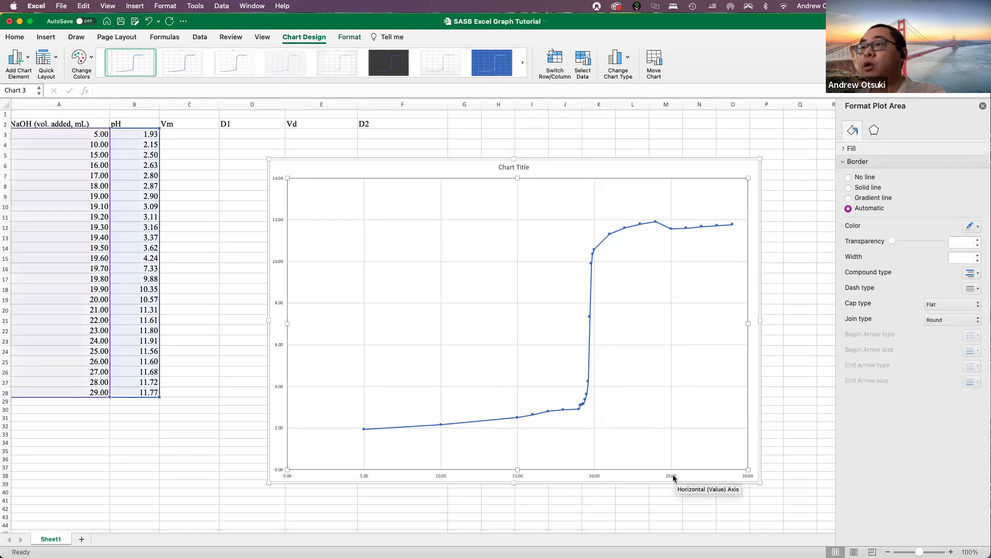
- Set the minimum bound of the chart's horizontal axis to 5.0
click(673, 474)
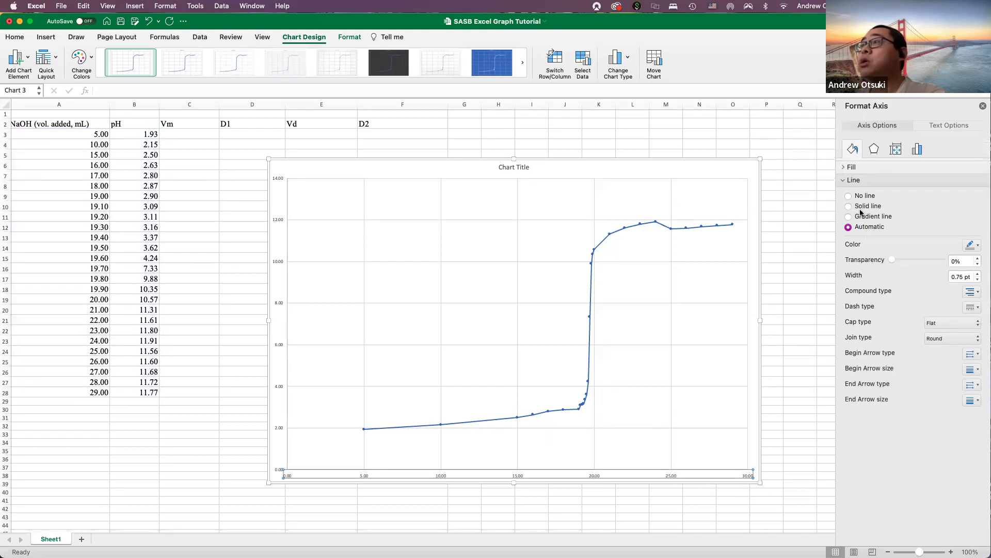
click(877, 127)
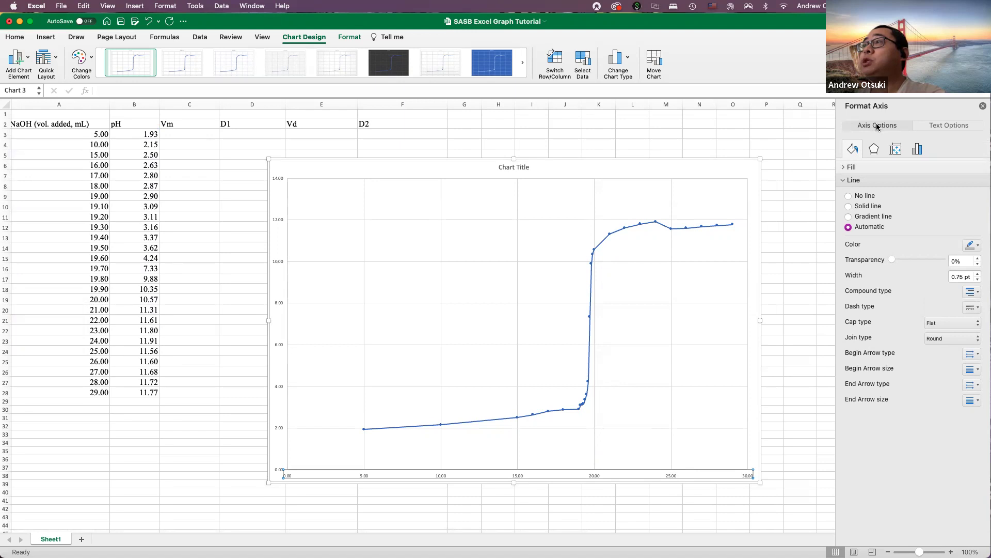
click(949, 128)
click(896, 125)
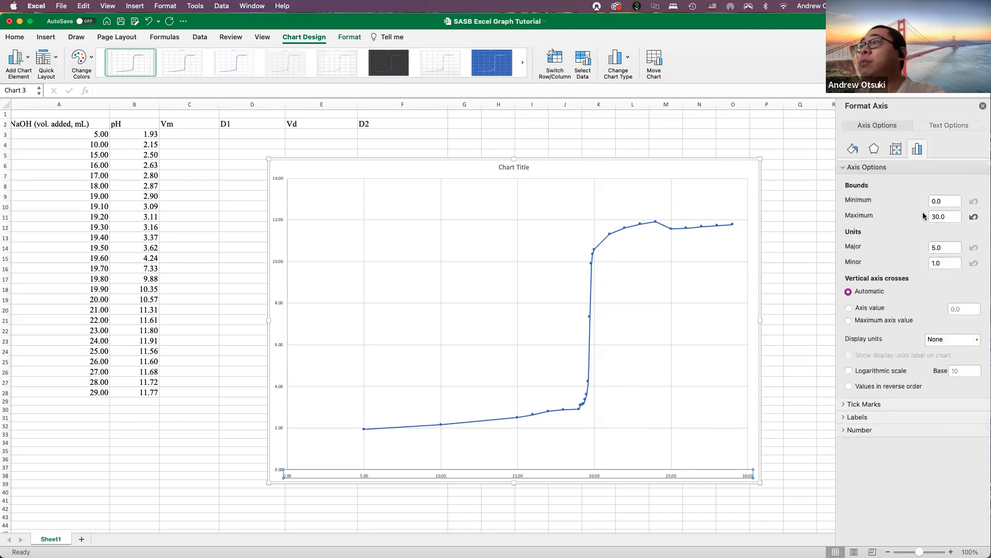
click(935, 200)
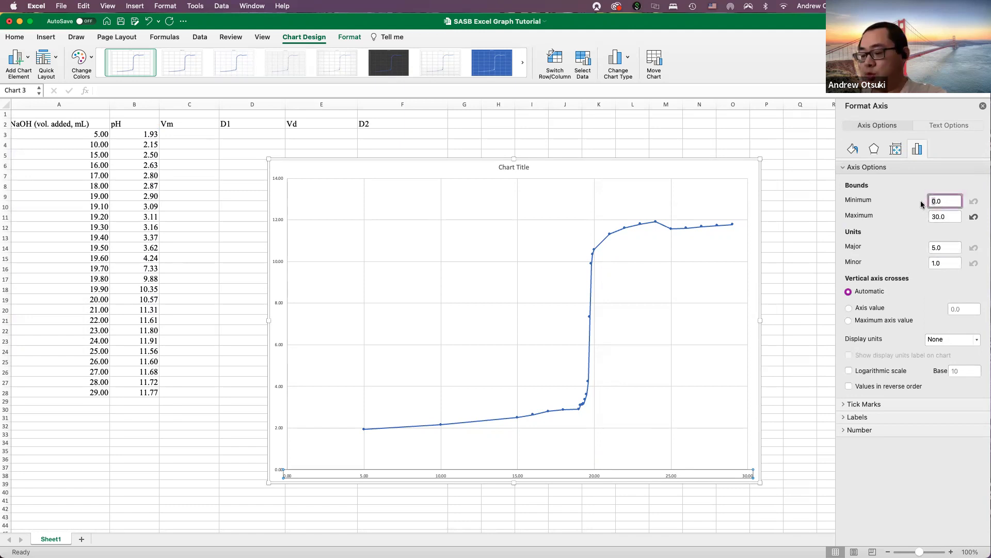
key(Return)
scroll(659, 434, right, 1)
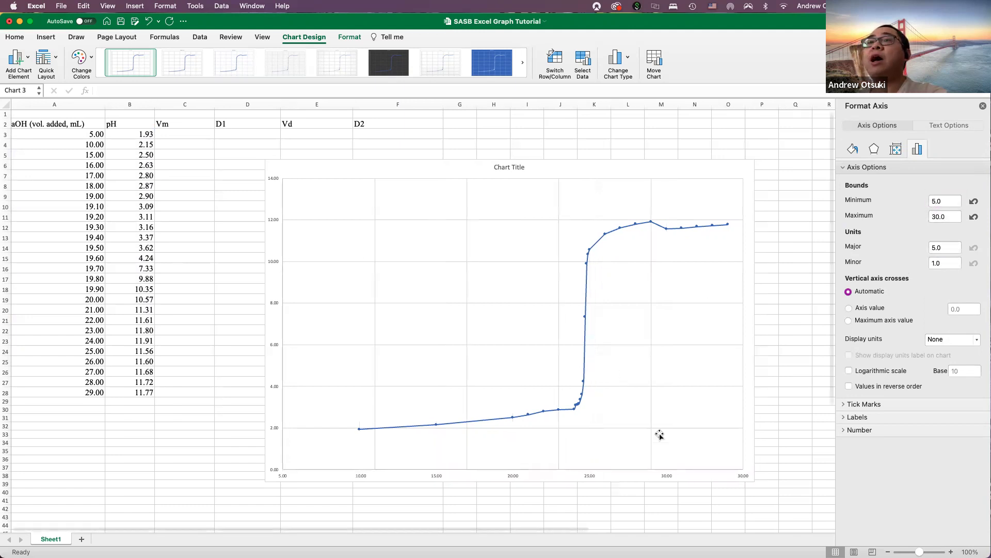
click(585, 497)
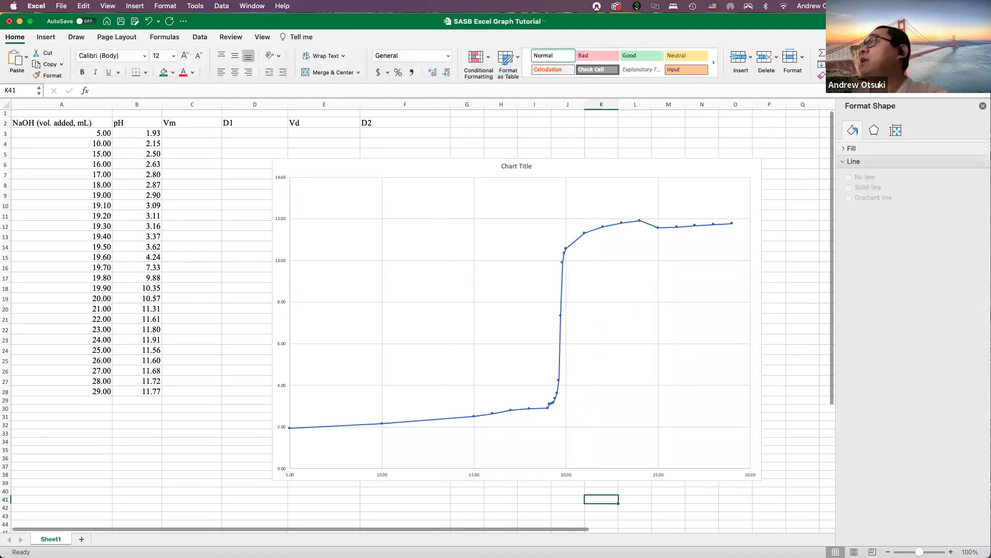
scroll(695, 391, right, 1)
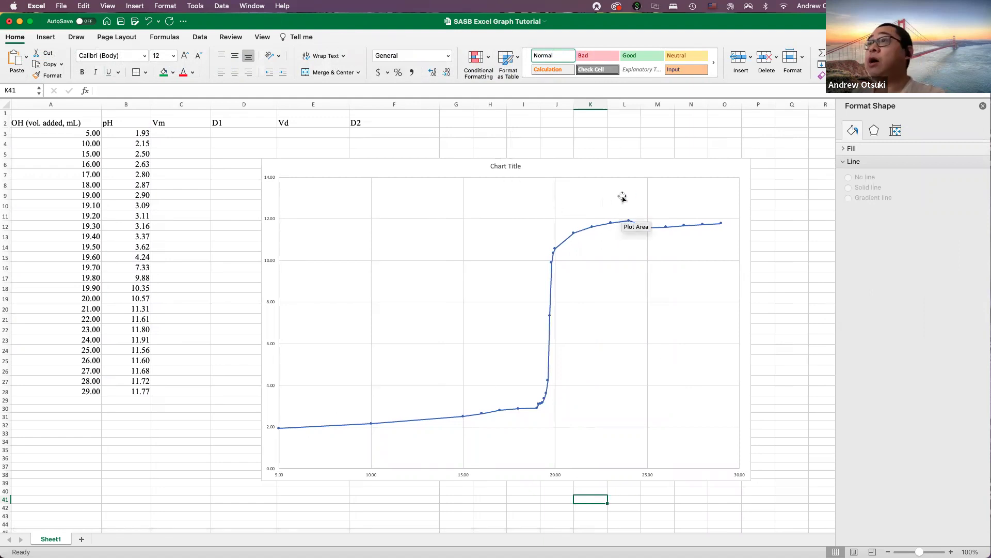
- Enlarge the data series markers by setting their border width to 2.75 pt
click(610, 223)
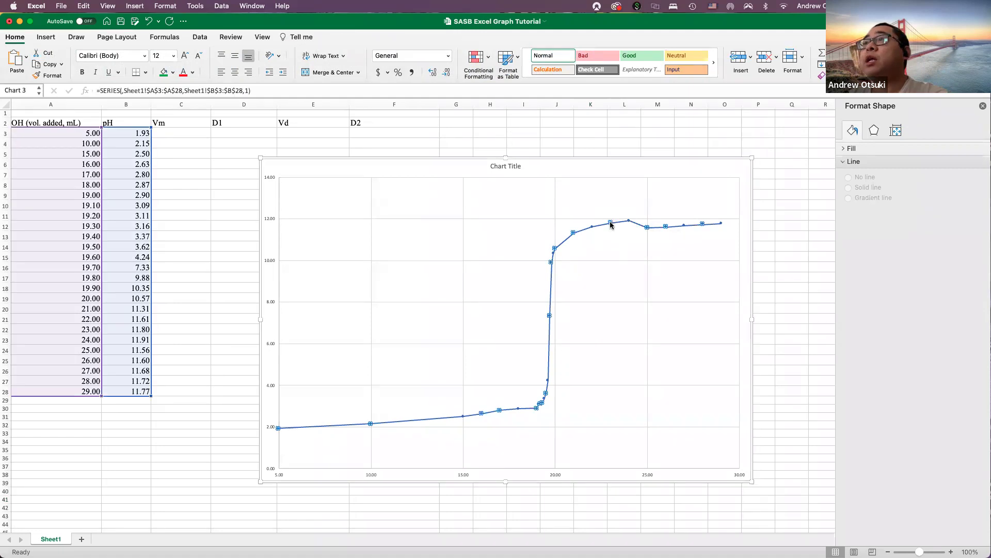
click(876, 131)
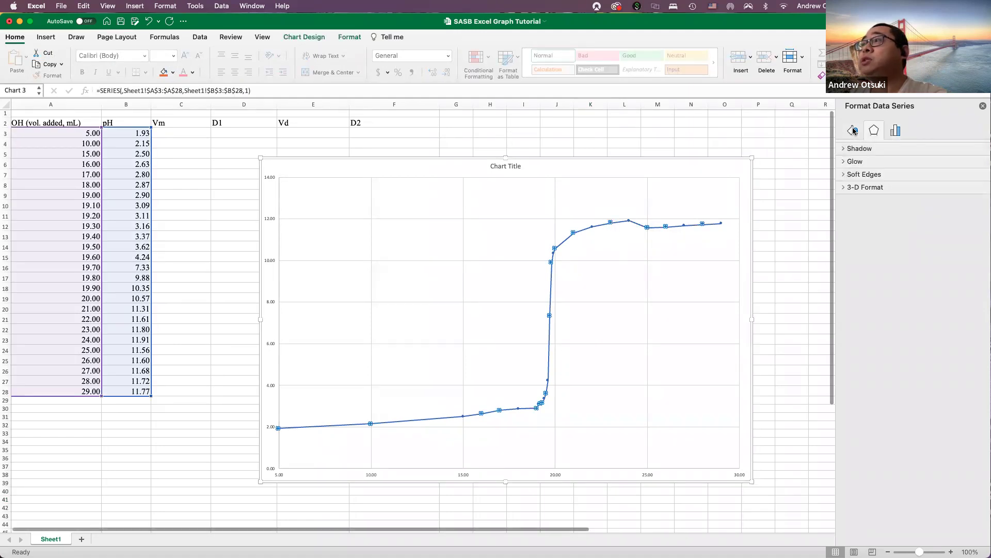
click(853, 131)
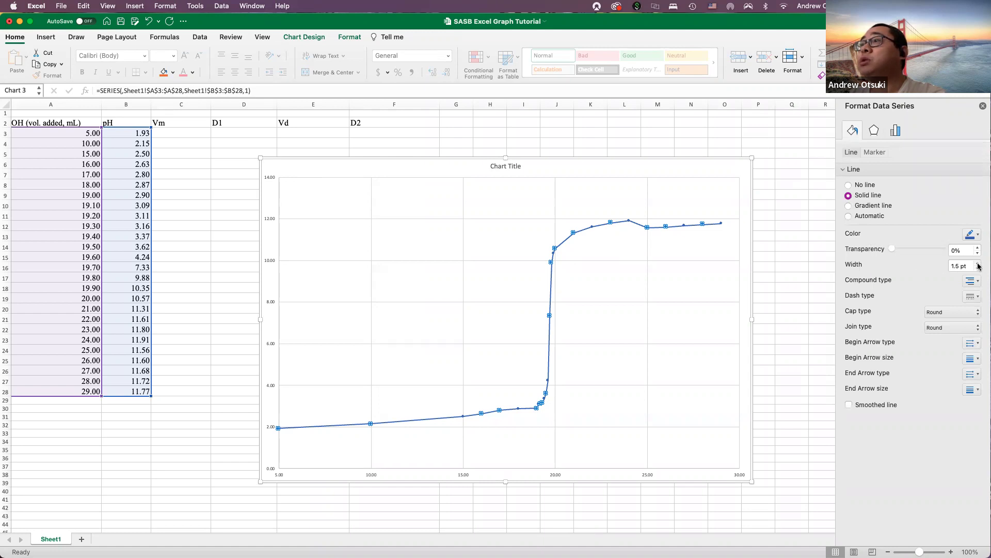
click(560, 321)
click(549, 315)
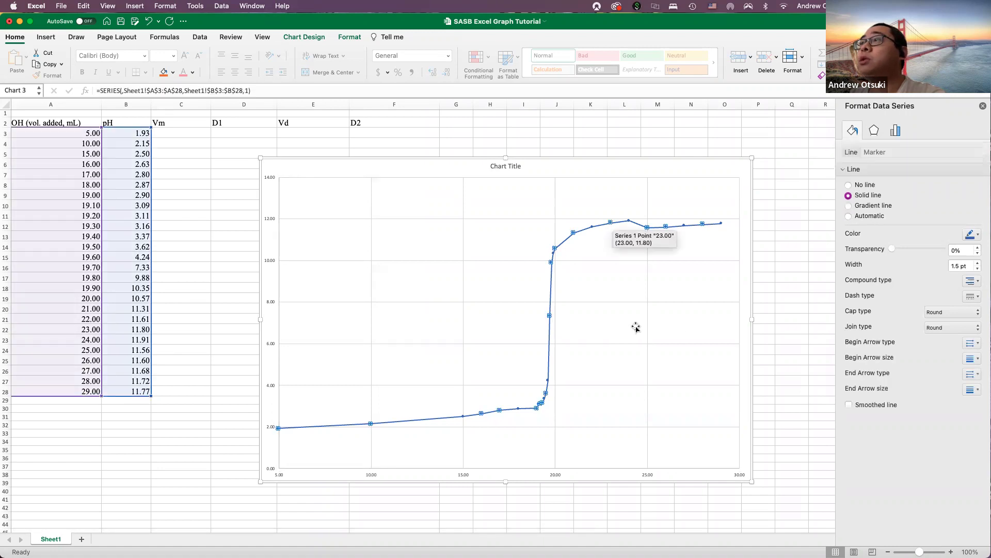
click(875, 153)
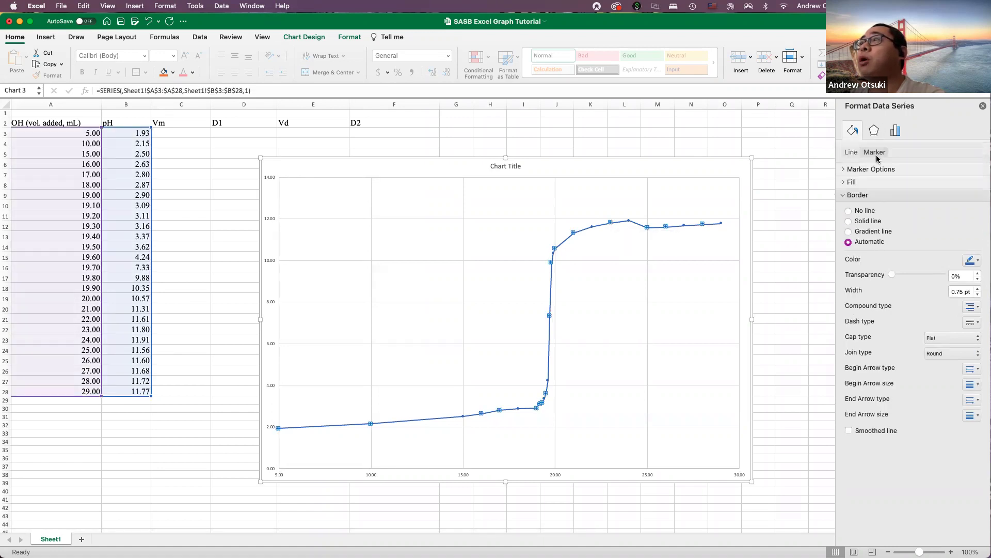
click(979, 289)
click(978, 289)
click(979, 290)
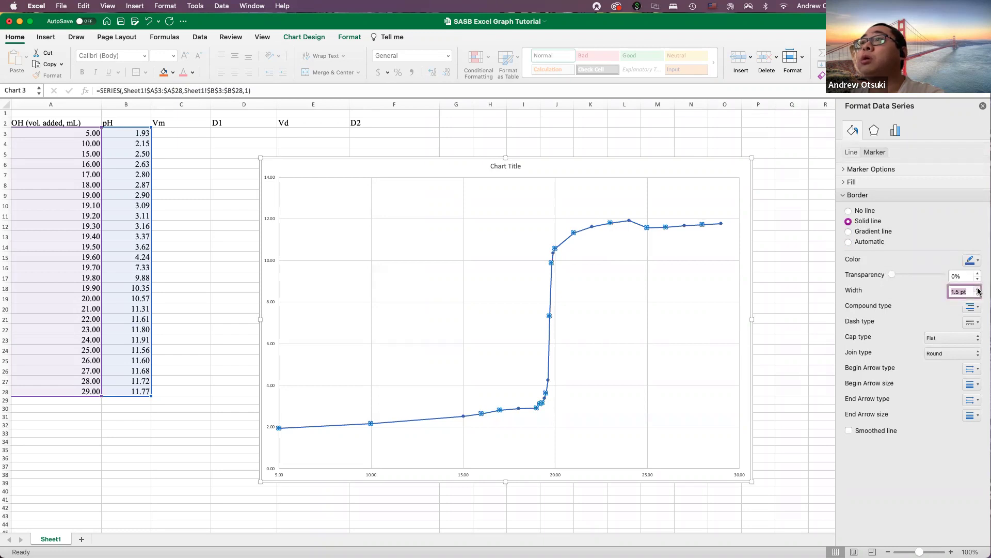
click(979, 288)
click(978, 288)
click(978, 288)
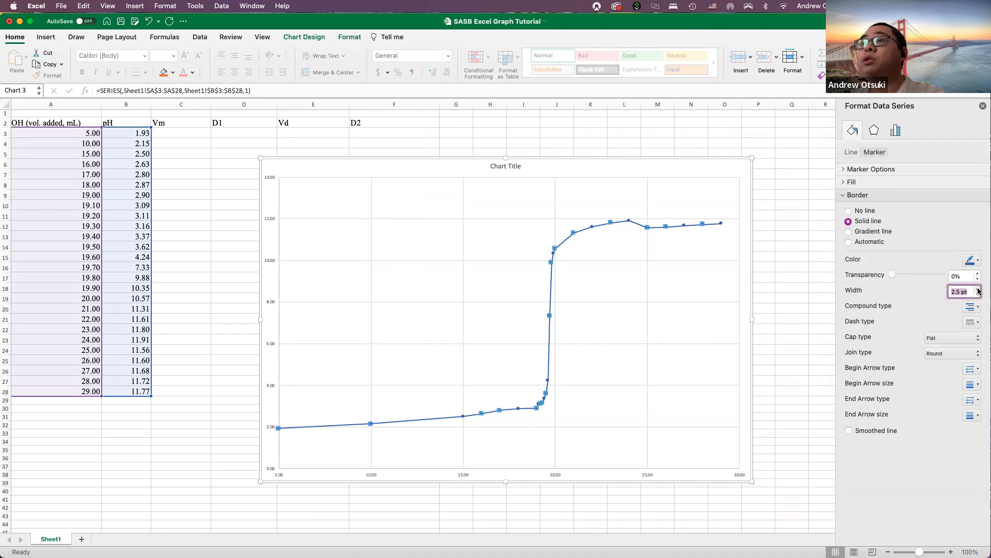
click(699, 347)
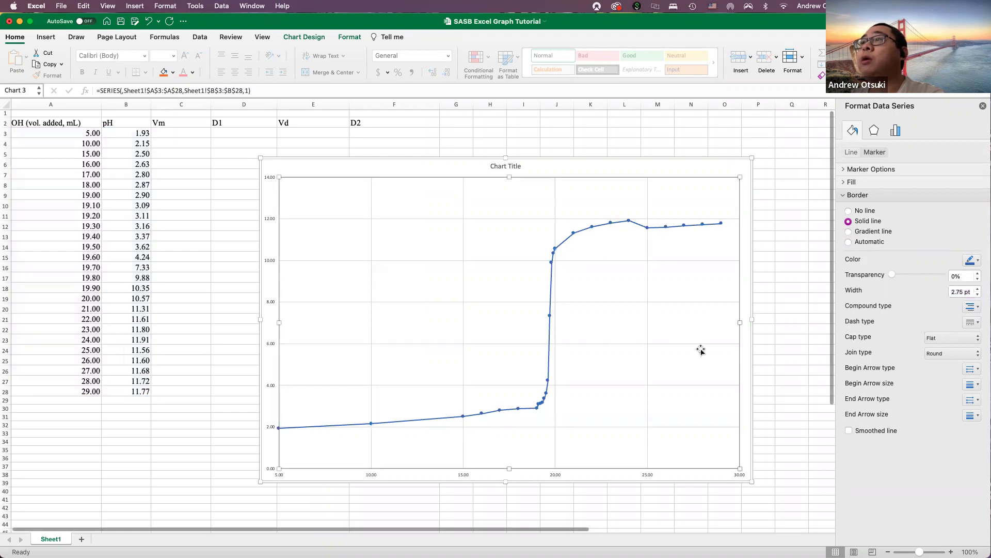
scroll(700, 348, down, 1)
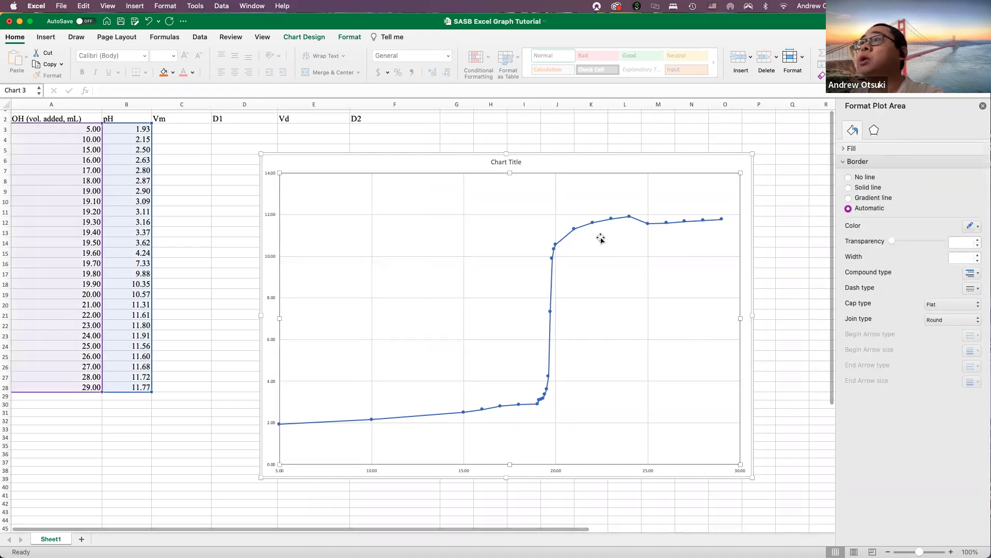
- Try a 3 pt connecting line for the data series and return its width to 1.5 pt
click(573, 230)
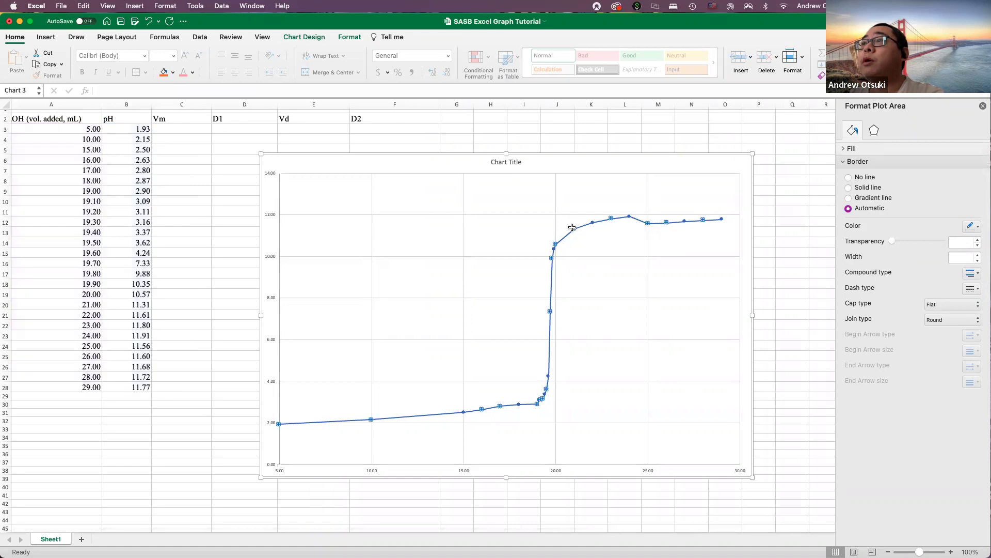
click(980, 264)
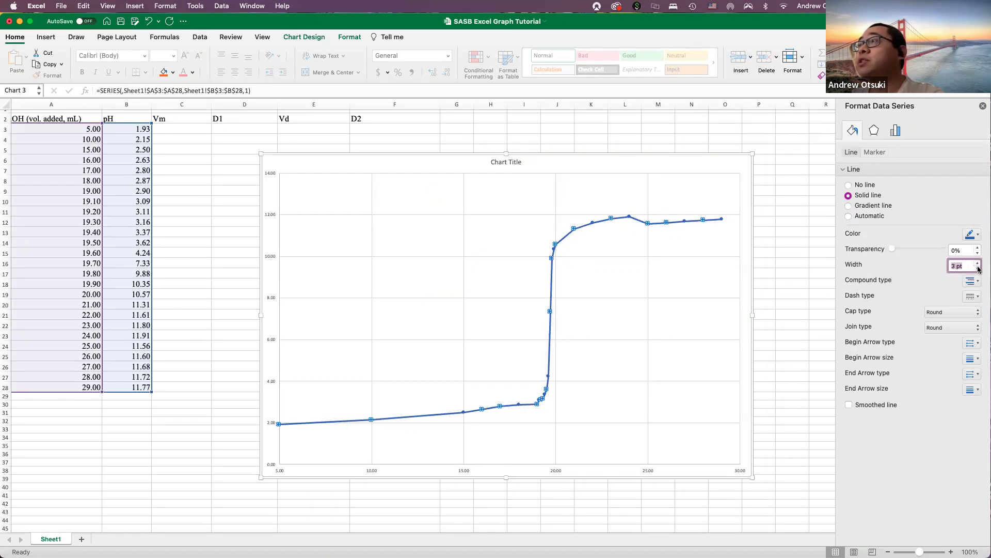
click(979, 269)
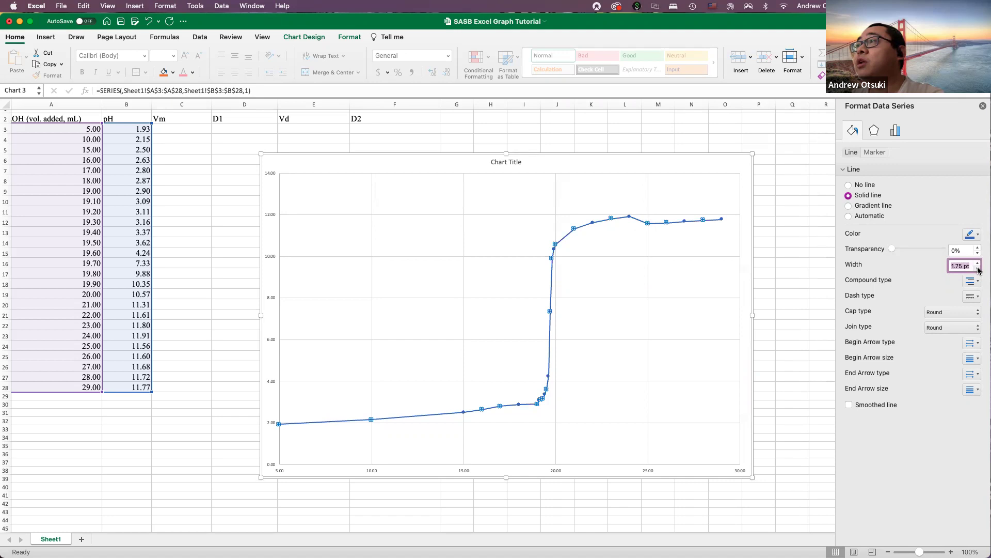
click(780, 302)
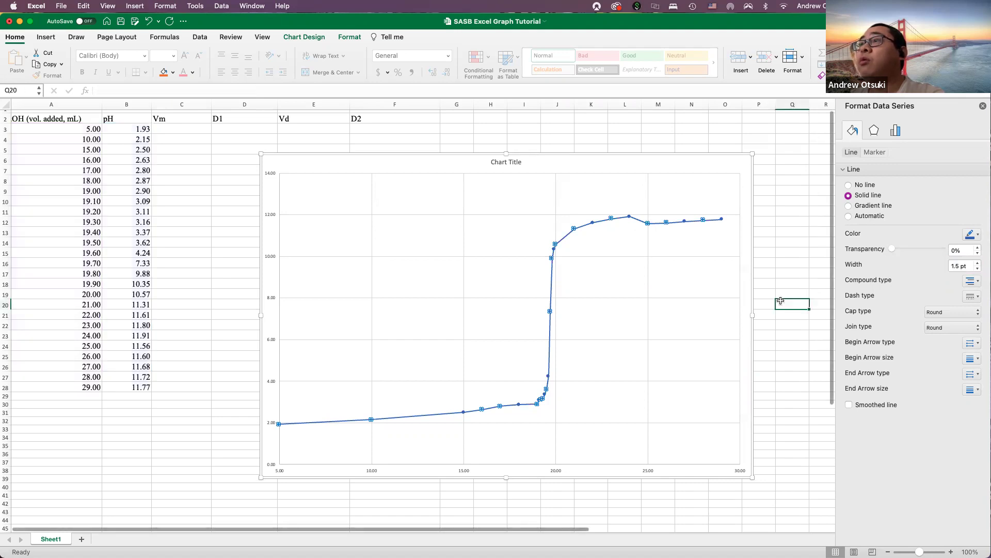
- Set the border width of the data series markers to 4.75 pt and deselect the chart
click(667, 224)
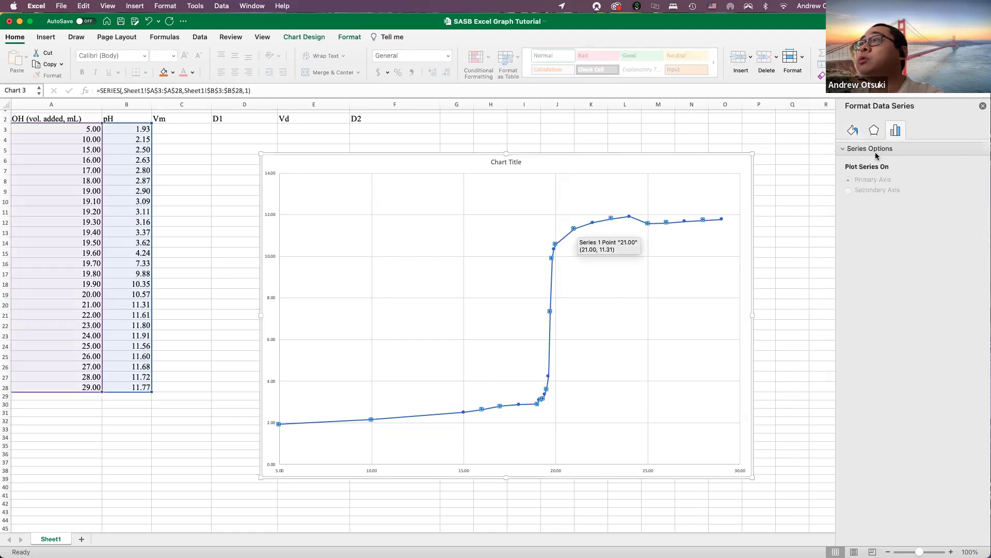
click(873, 131)
click(852, 132)
click(875, 153)
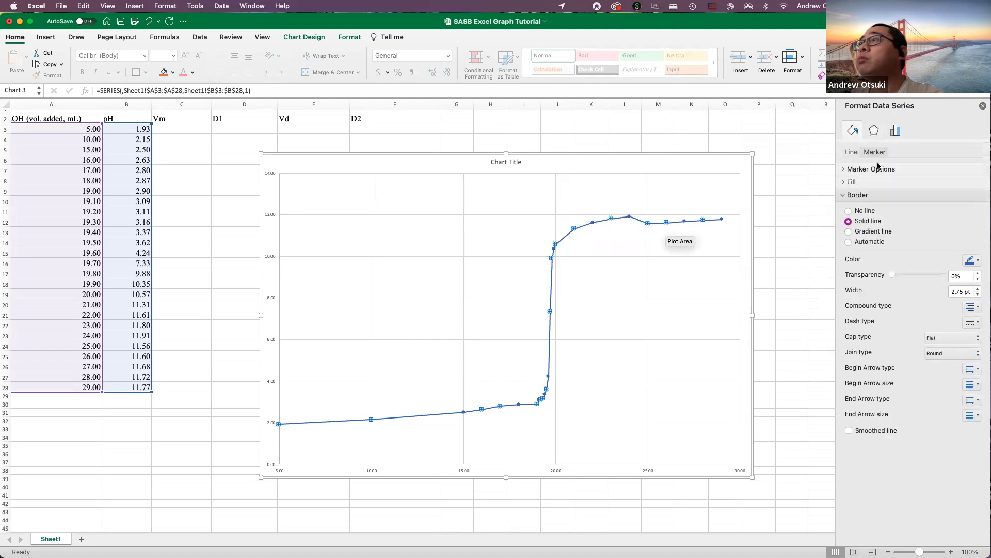
click(977, 289)
click(977, 289)
click(977, 289)
click(978, 289)
click(977, 289)
click(977, 289)
click(977, 289)
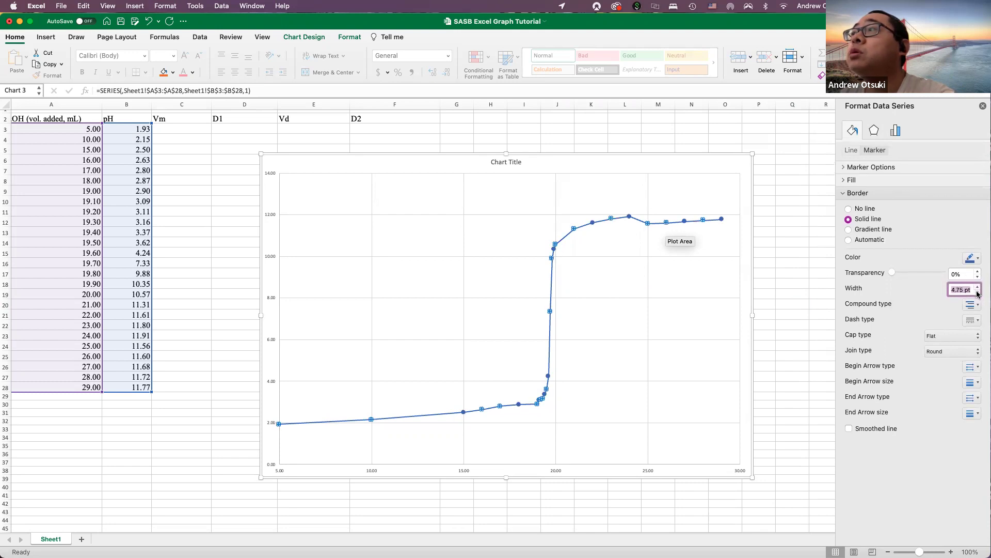
click(723, 351)
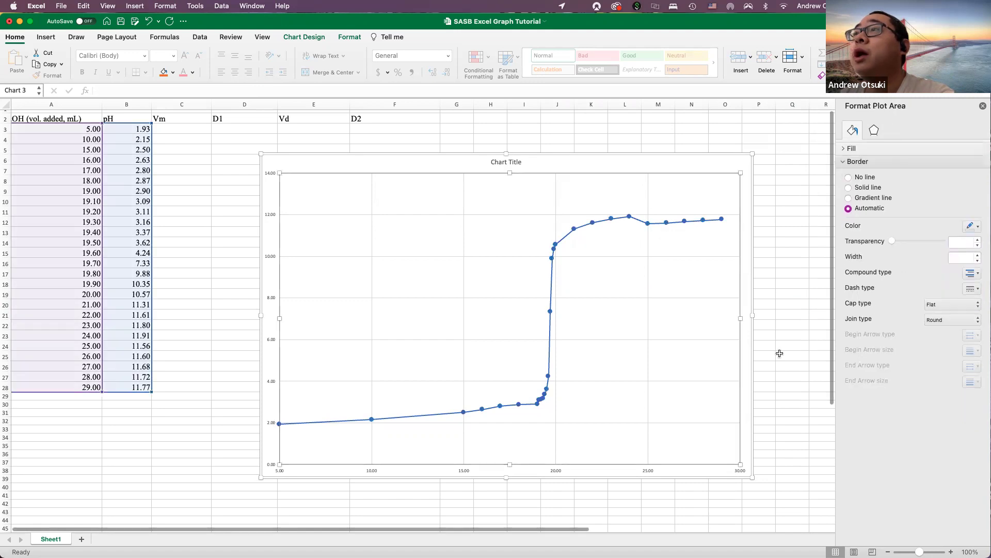
click(779, 359)
- Look through the horizontal axis's tick mark, label, effects and line settings for a way to label the axis
scroll(671, 393, down, 1)
scroll(671, 392, left, 1)
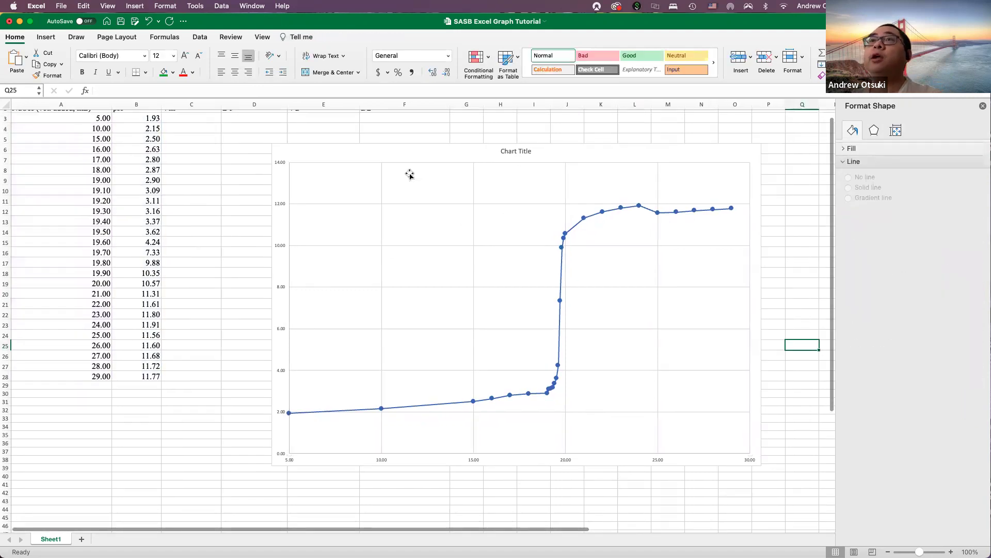
scroll(651, 458, down, 1)
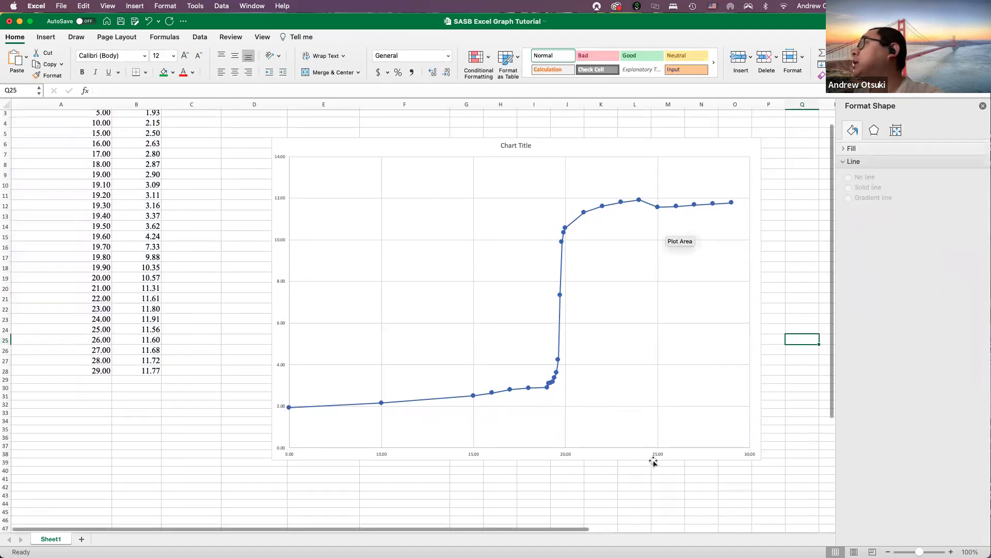
click(657, 450)
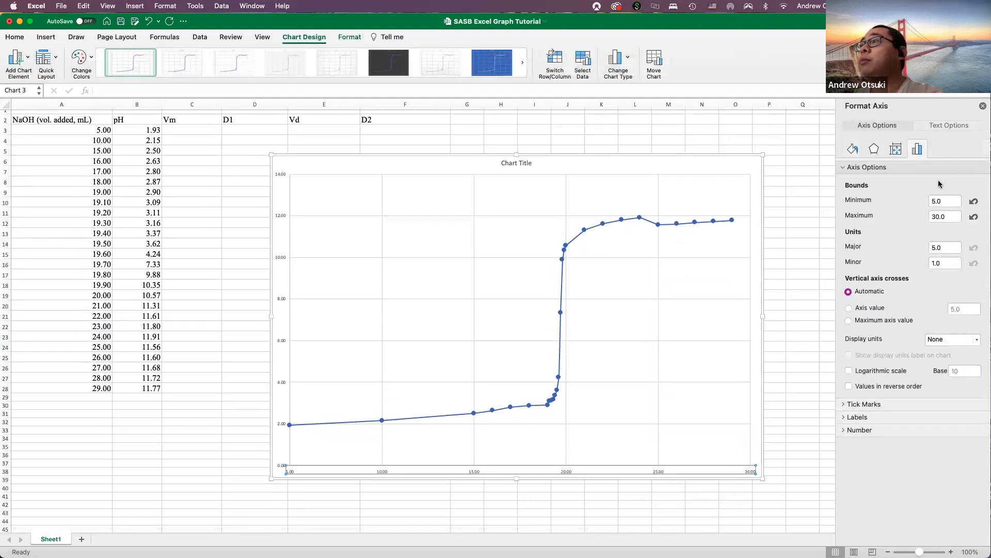
click(844, 404)
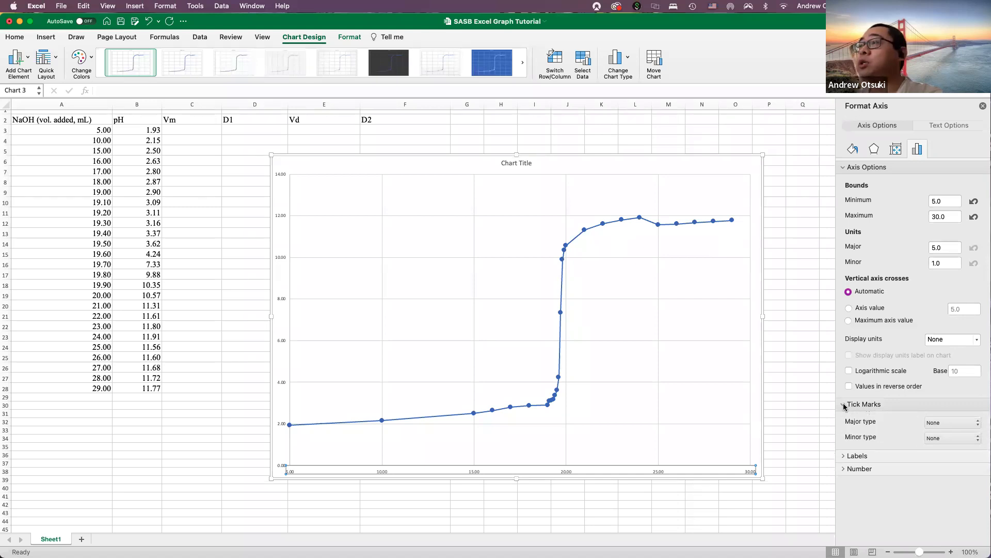
click(845, 406)
click(842, 416)
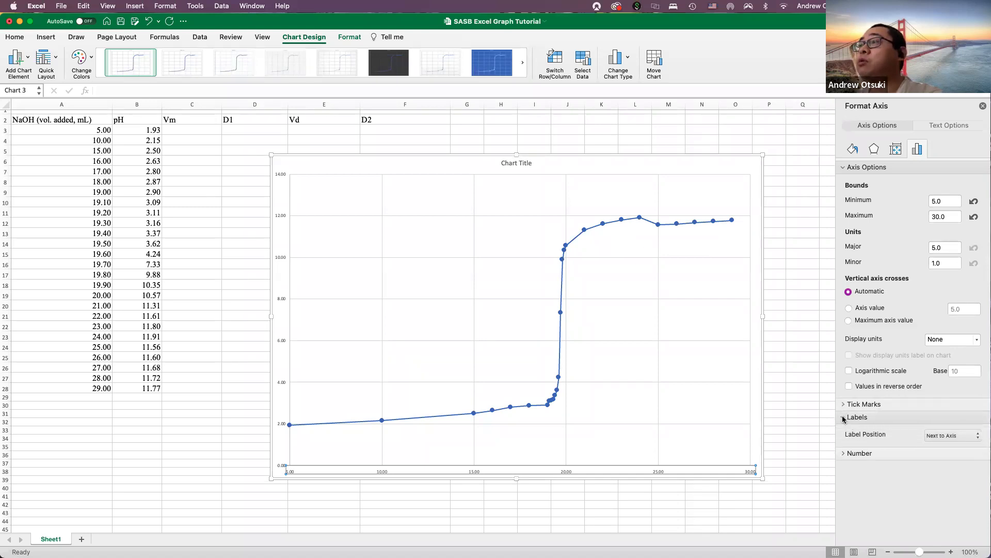
click(842, 417)
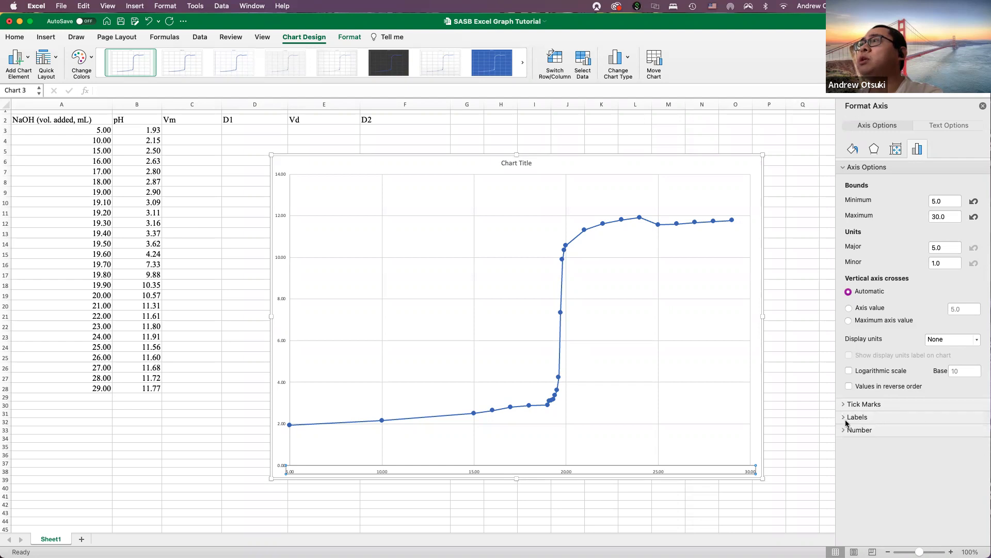
click(777, 223)
scroll(770, 392, down, 1)
click(751, 464)
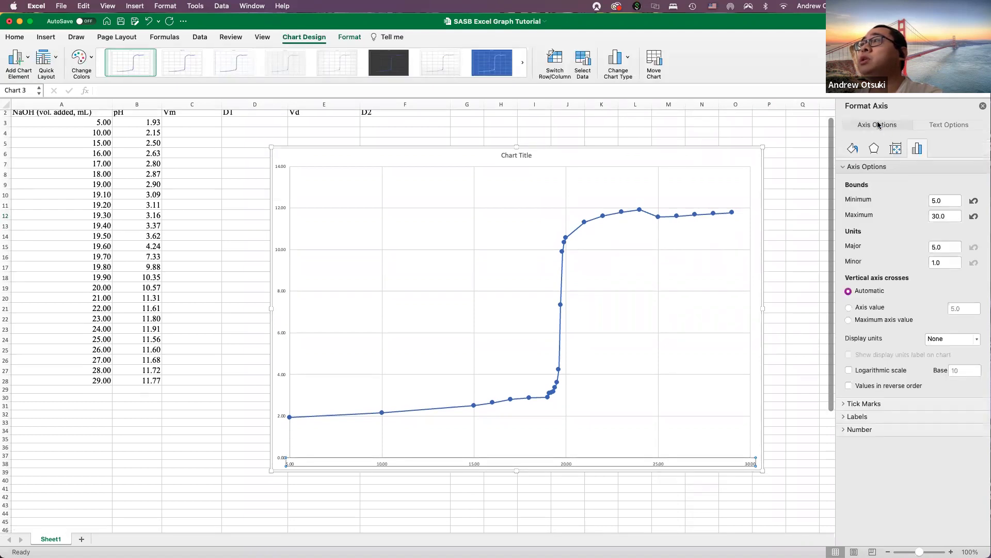
click(894, 150)
click(872, 150)
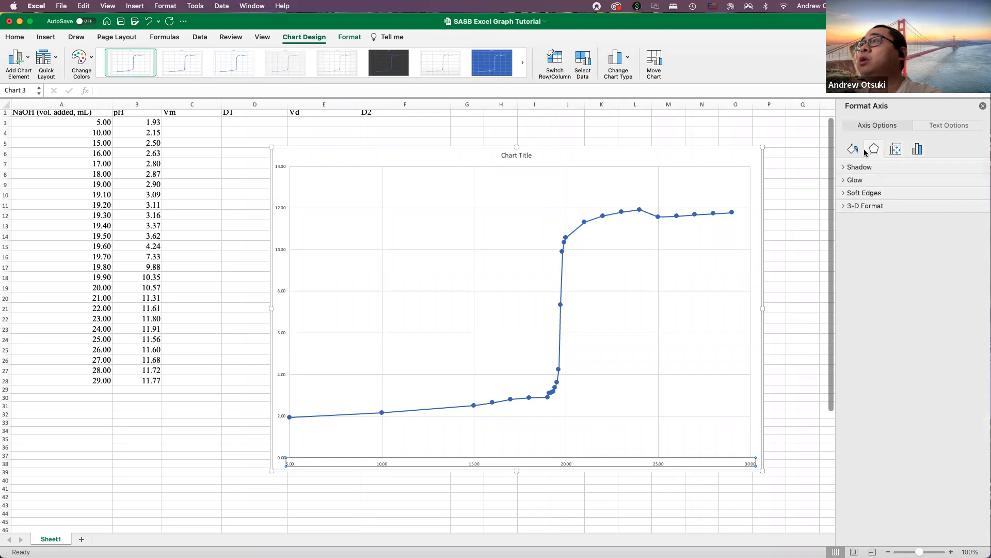
click(854, 150)
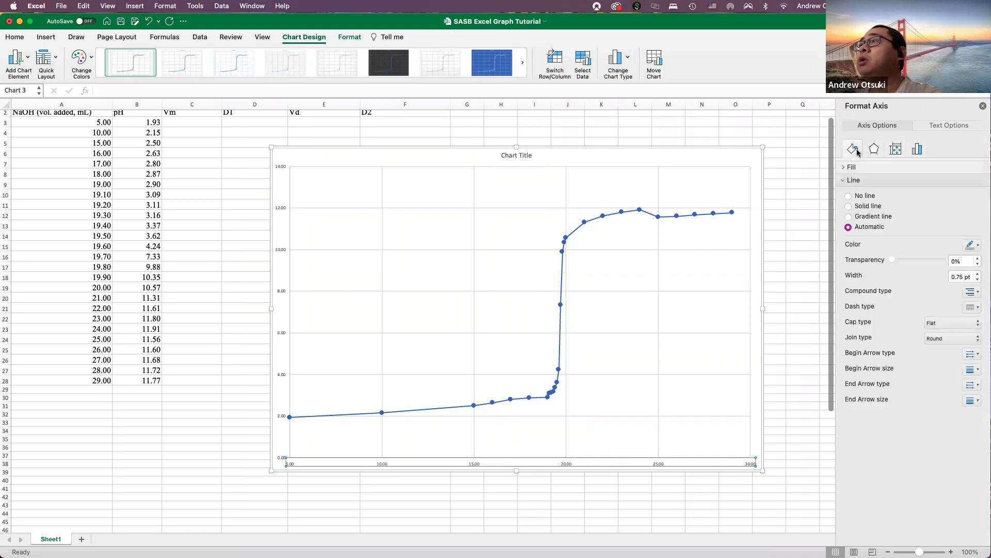
click(679, 337)
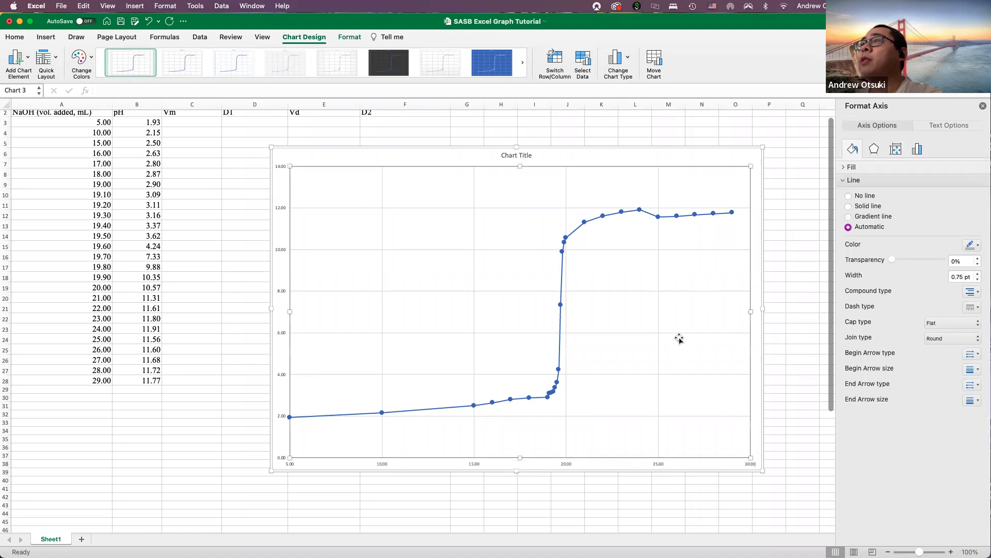
click(703, 488)
- Replace the chart title with "HCL Titration Curve (vol of NaOH vs pH)"
click(519, 155)
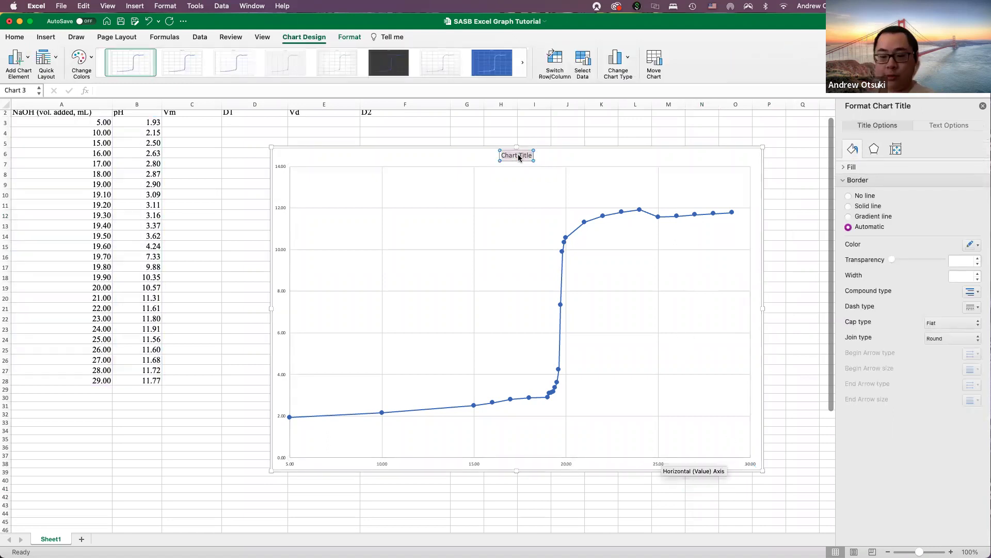
text(HCl)
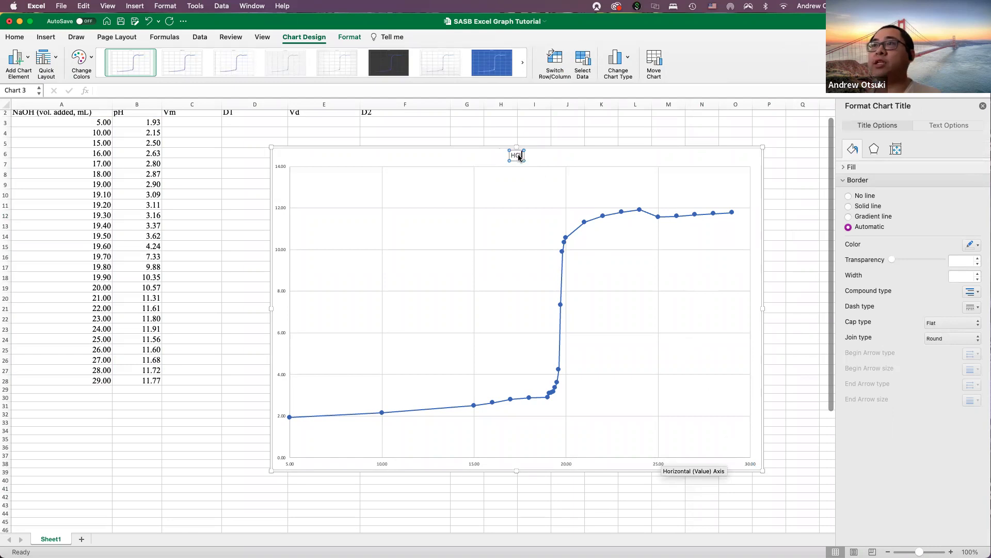
text( Titration)
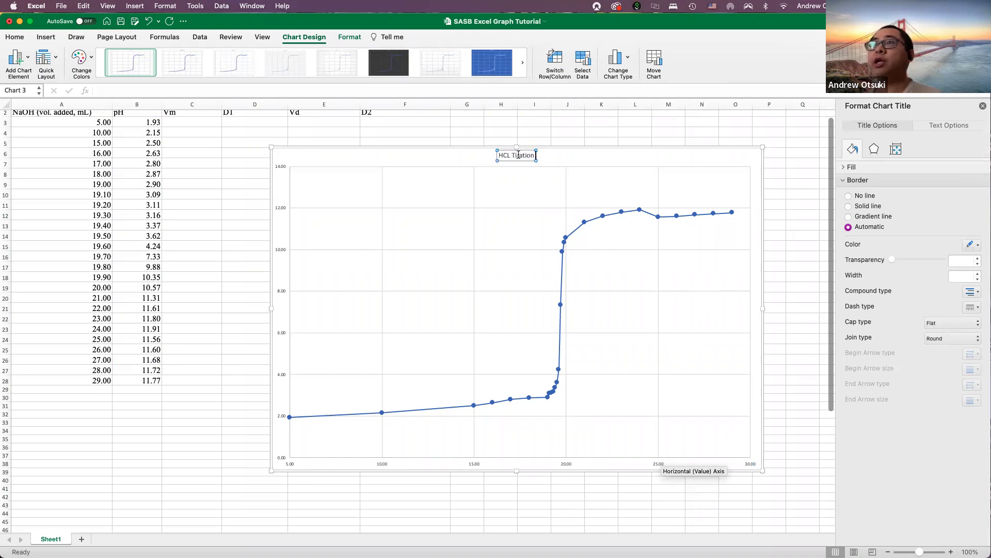
key(BackSpace)
key(BackSpace)
key(BackSpace)
key(BackSpace)
key(BackSpace)
key(BackSpace)
key(BackSpace)
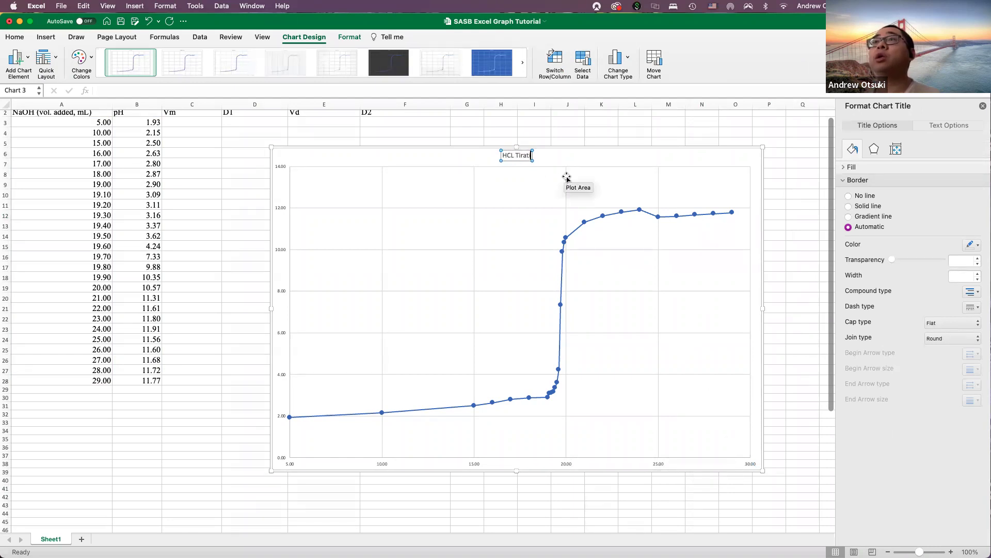
text(tration)
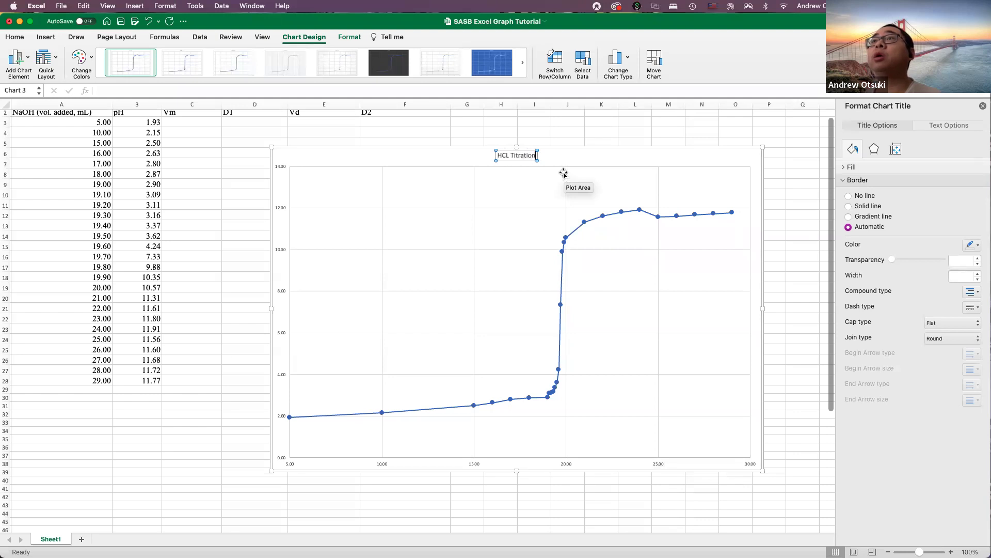
text( Curve ()
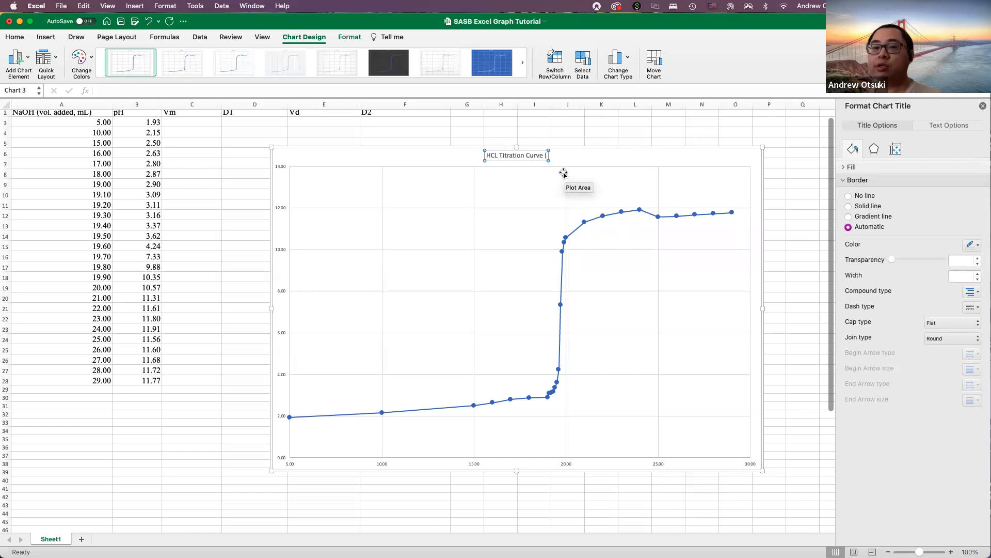
text(vol of)
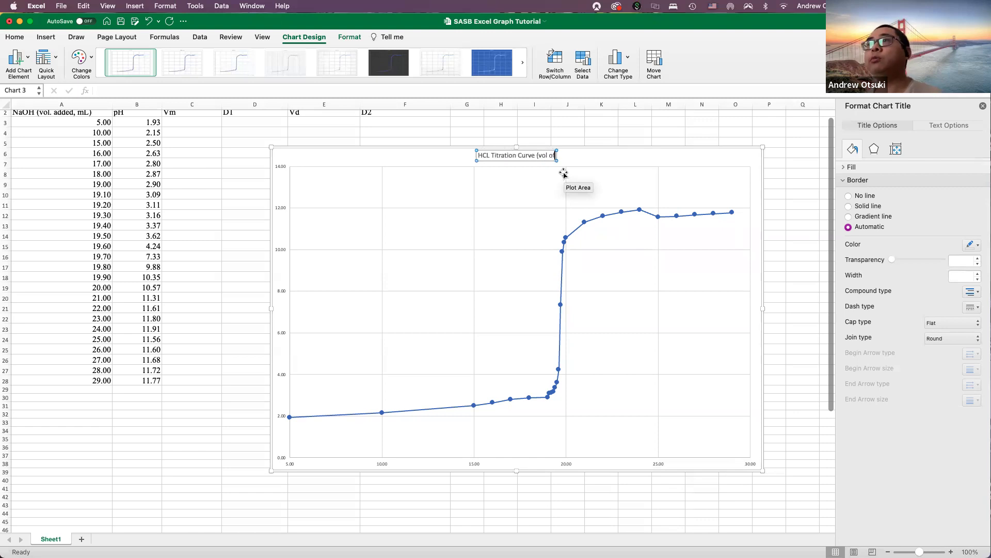
text( NaOH vs pH)
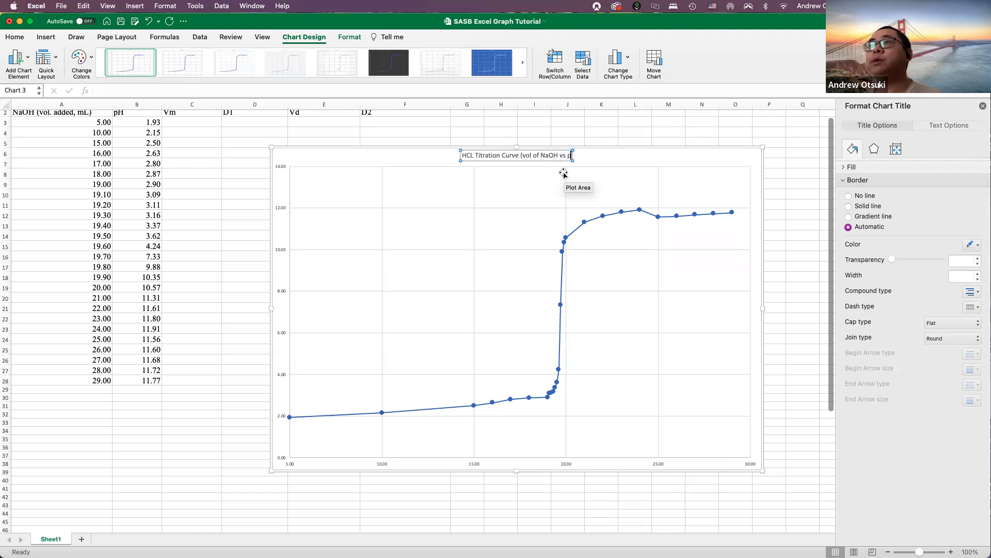
text())
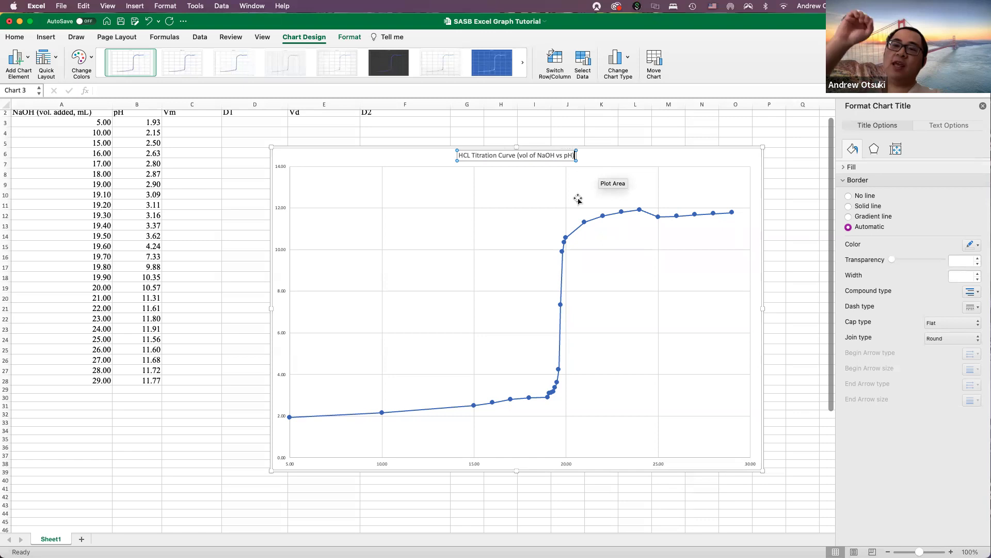
- Set the chart title's font size to 24 and deselect the chart
triple_click(549, 155)
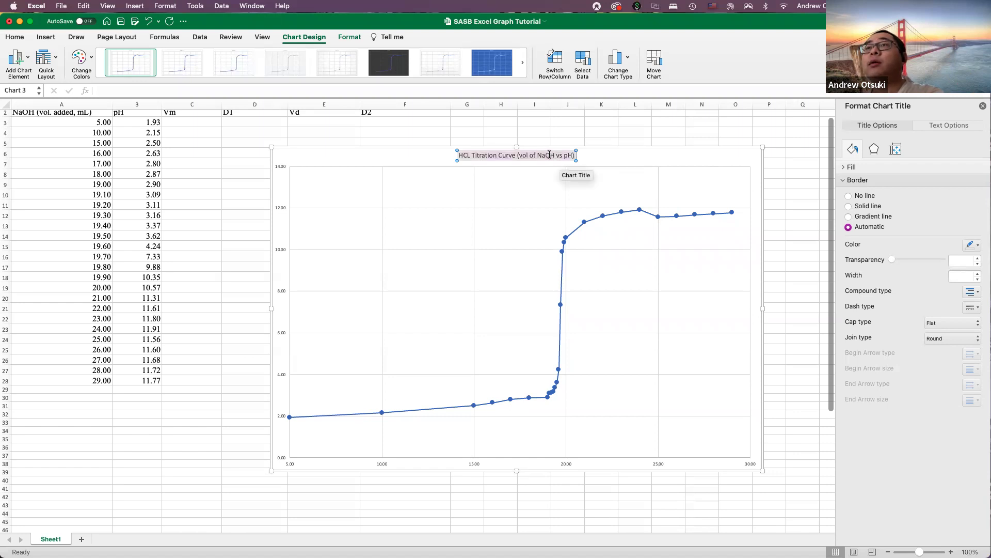
click(16, 37)
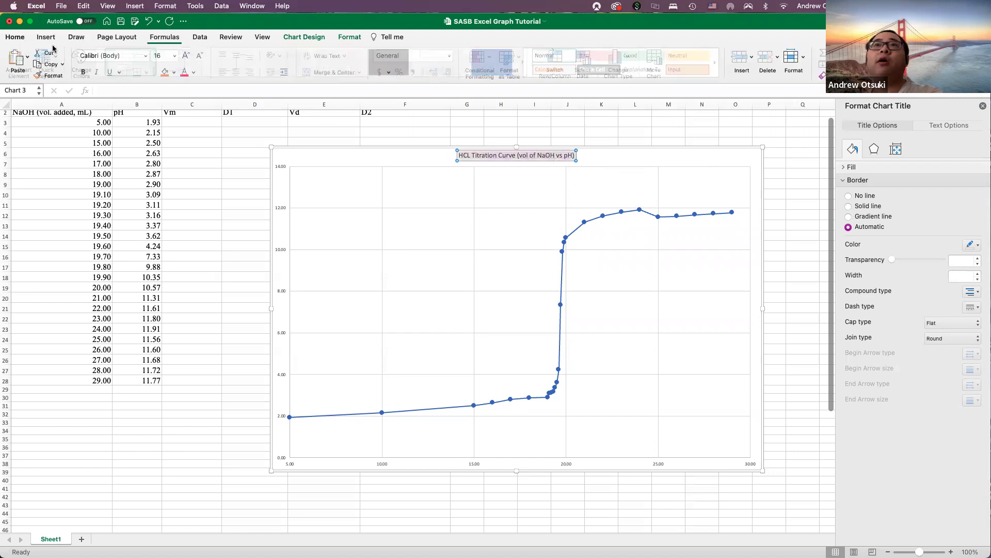
click(174, 55)
click(176, 184)
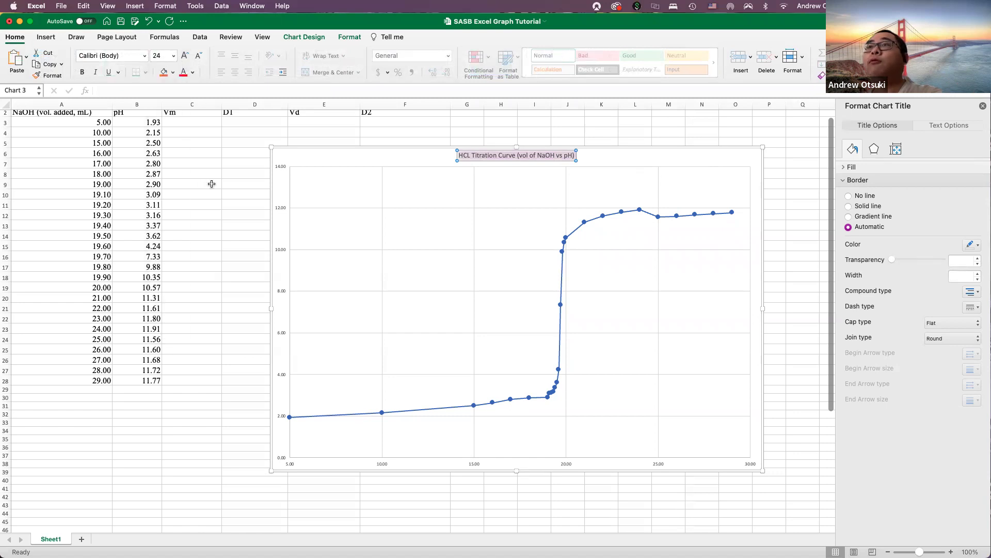
click(803, 216)
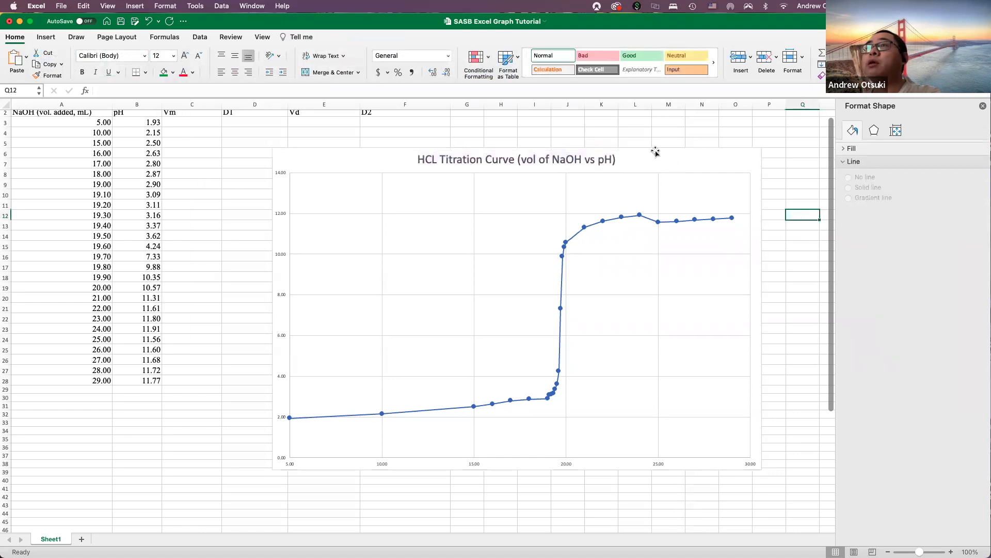
- Set the font size of the horizontal axis numbers to 16
click(658, 464)
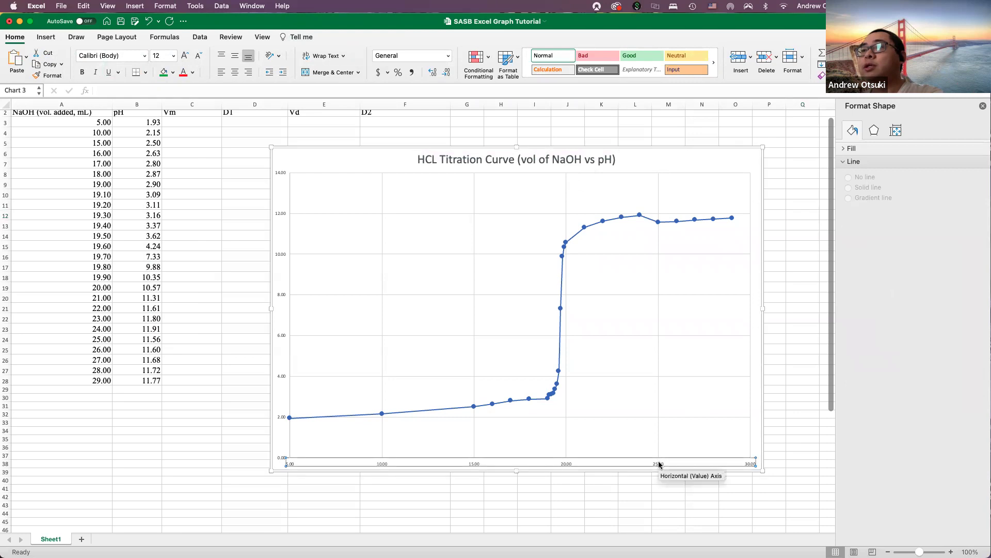
click(9, 35)
click(174, 55)
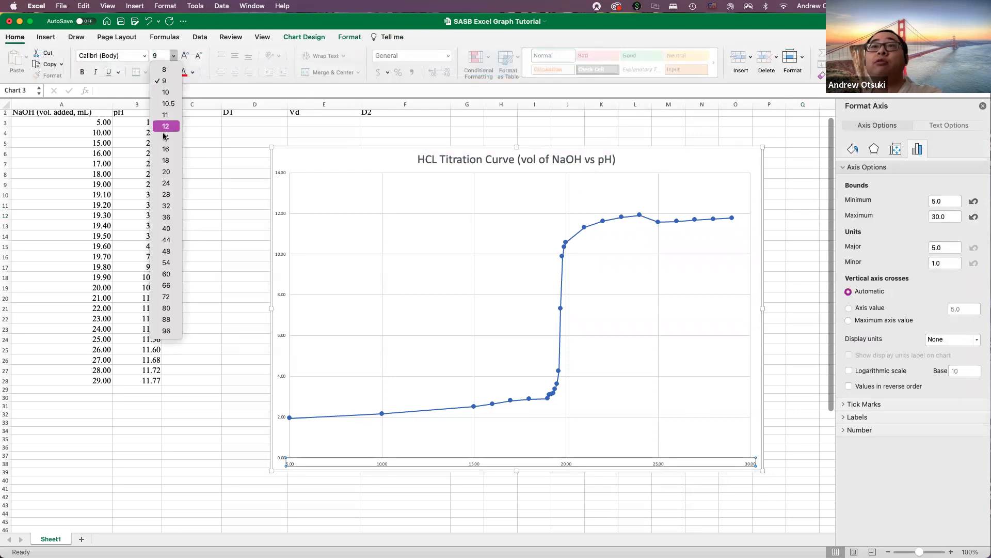
click(166, 149)
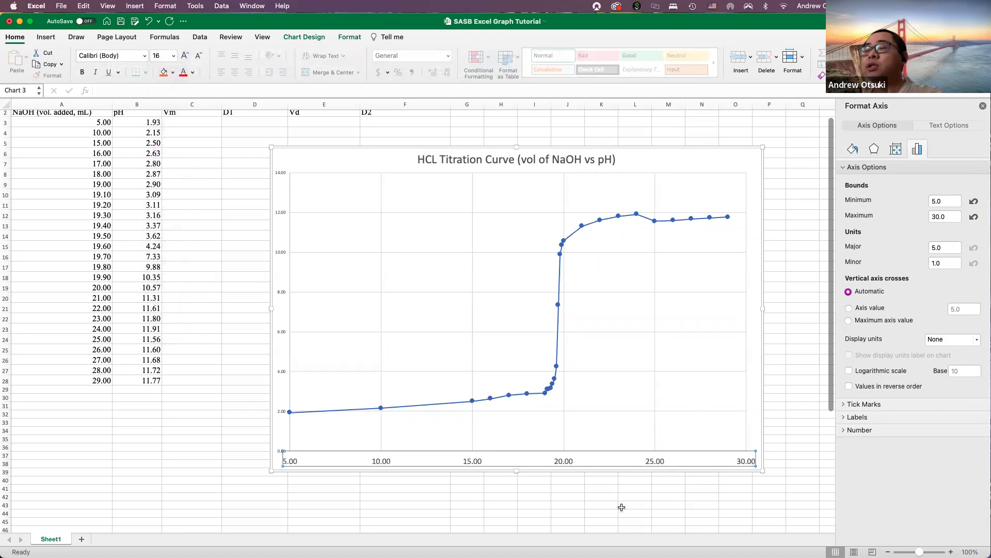
- Set the font size of the vertical axis numbers to 16 and deselect the chart
click(283, 293)
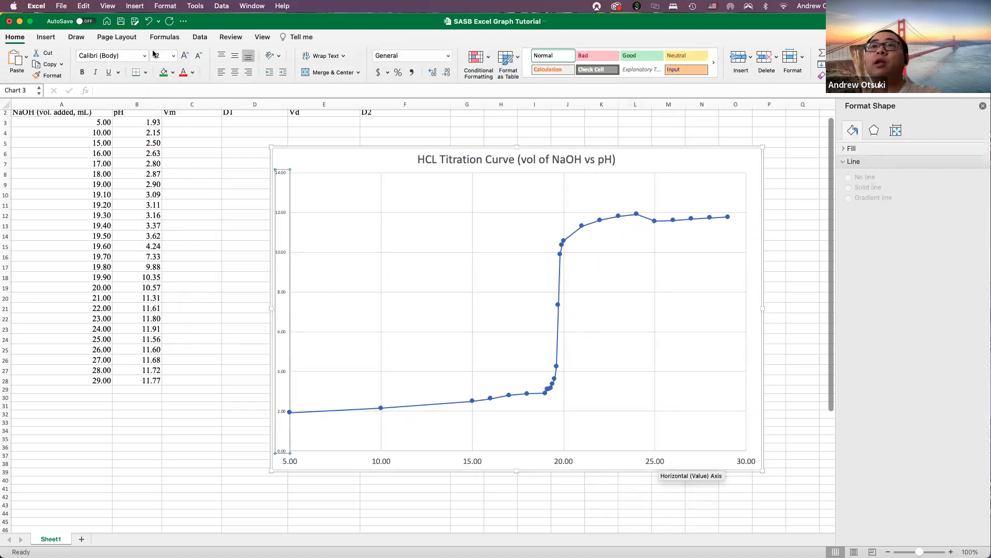
click(173, 55)
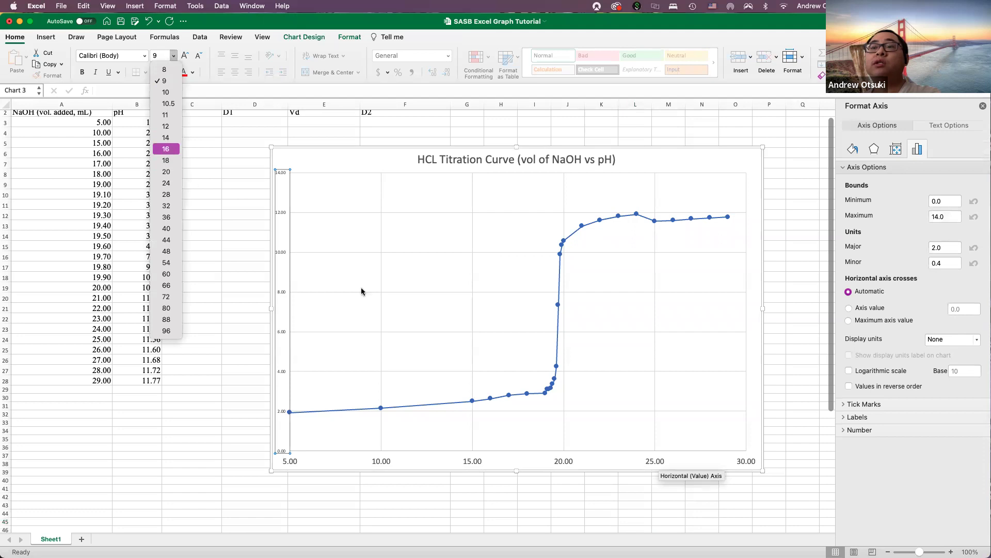
click(166, 148)
click(499, 496)
click(363, 507)
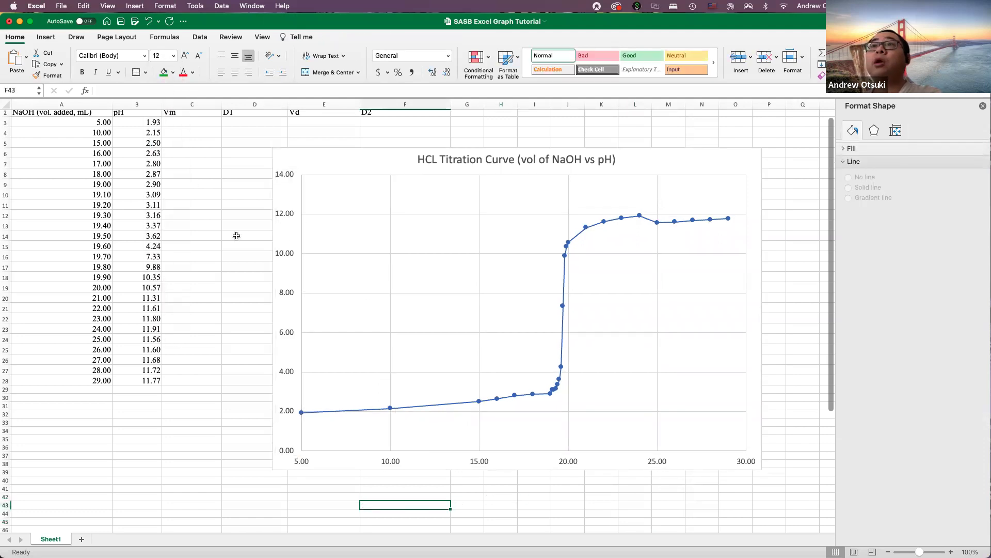
- Enlarge the chart by extending its upper-left corner outward into column D near row 5, and deselect it
click(283, 151)
drag(271, 148, 239, 136)
click(790, 317)
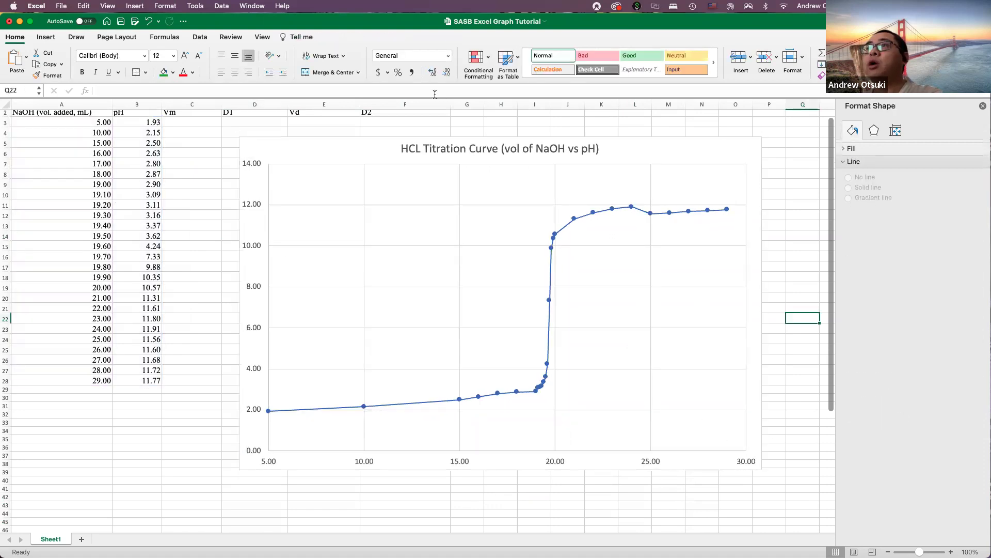
- Examine the vertical axis's label settings, keeping the label position at Next to Axis
click(258, 208)
click(258, 208)
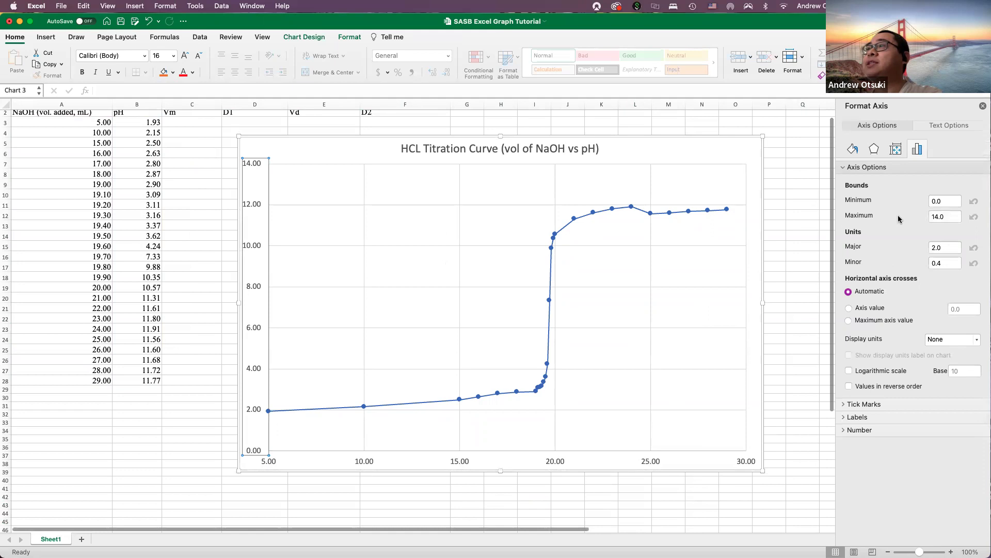
click(845, 418)
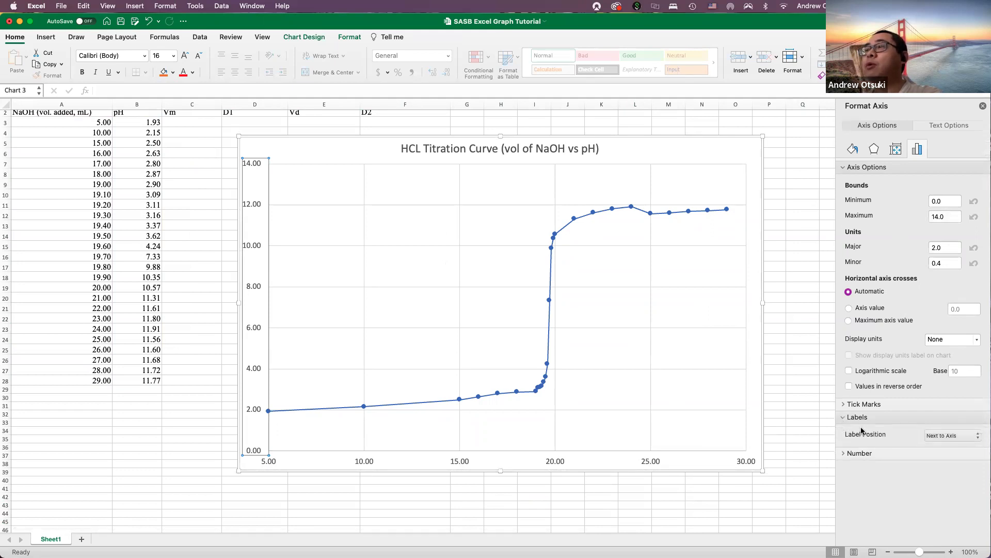
click(845, 420)
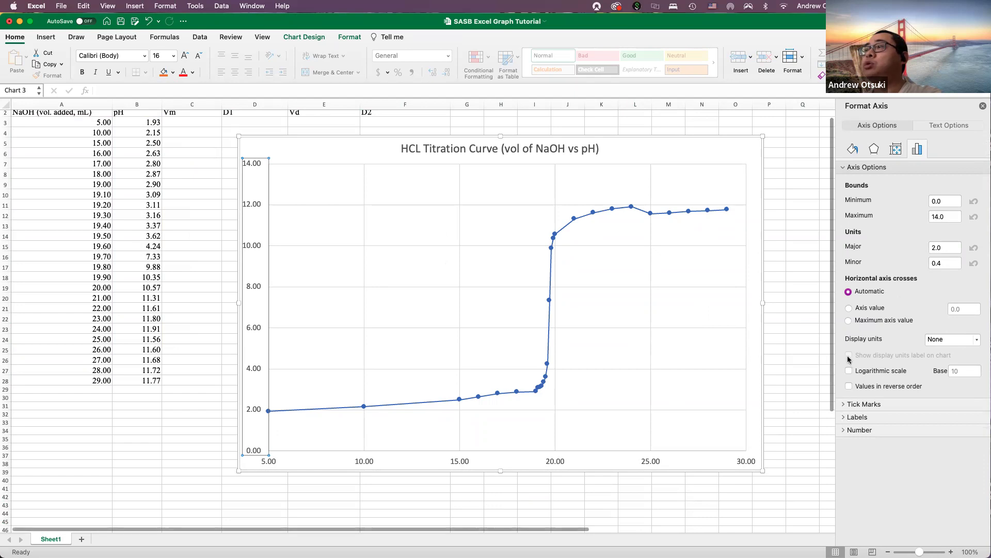
click(844, 416)
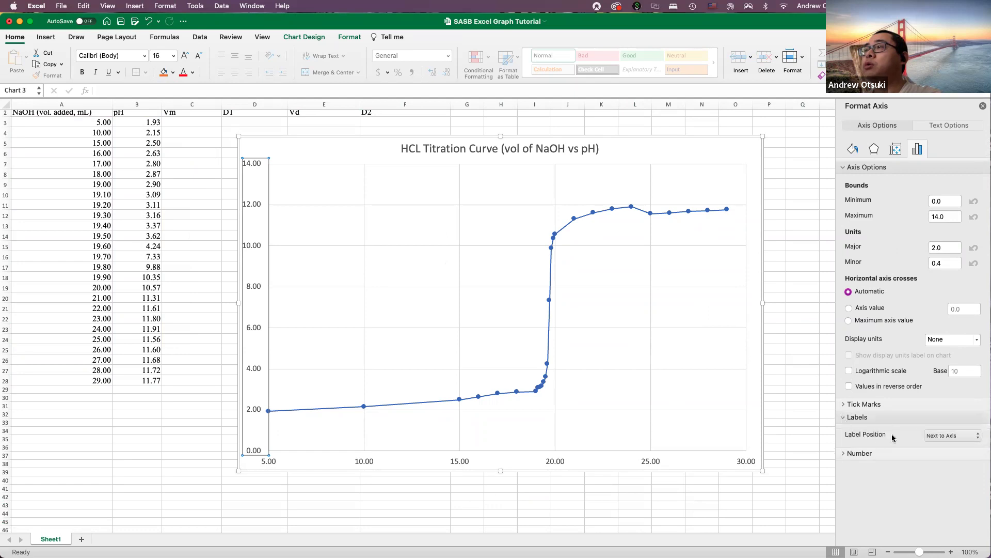
click(942, 436)
click(942, 438)
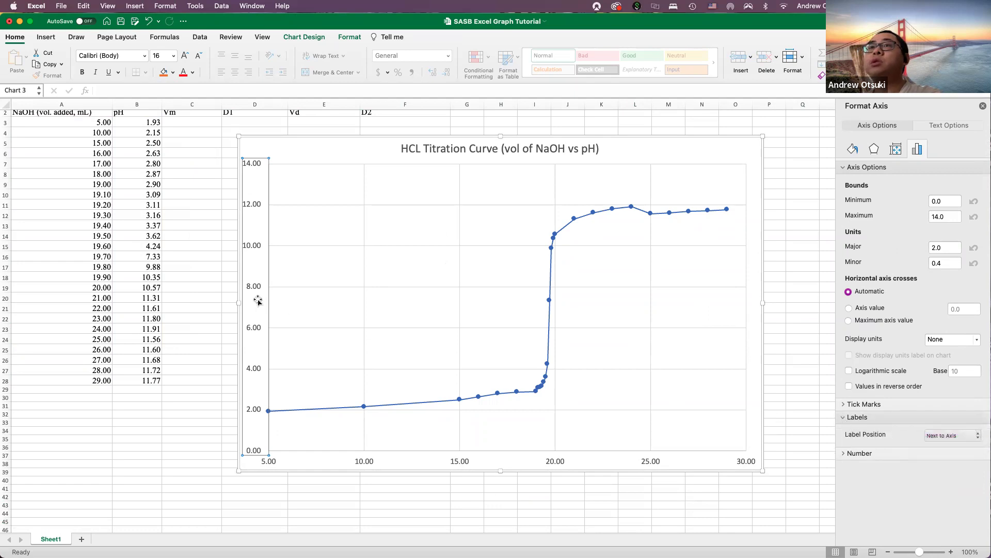
- Examine the vertical axis's text fill options and its axis label settings
click(254, 285)
click(253, 286)
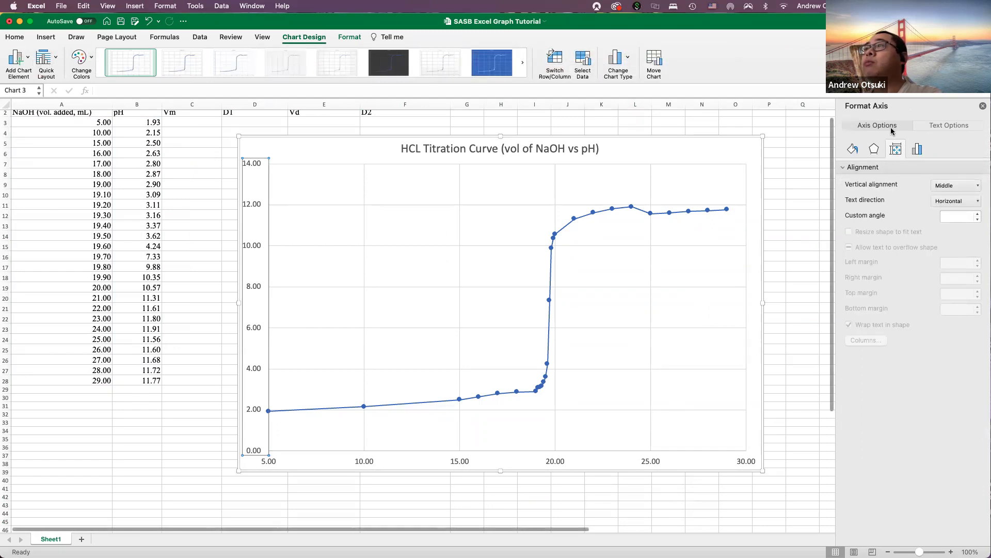
click(930, 126)
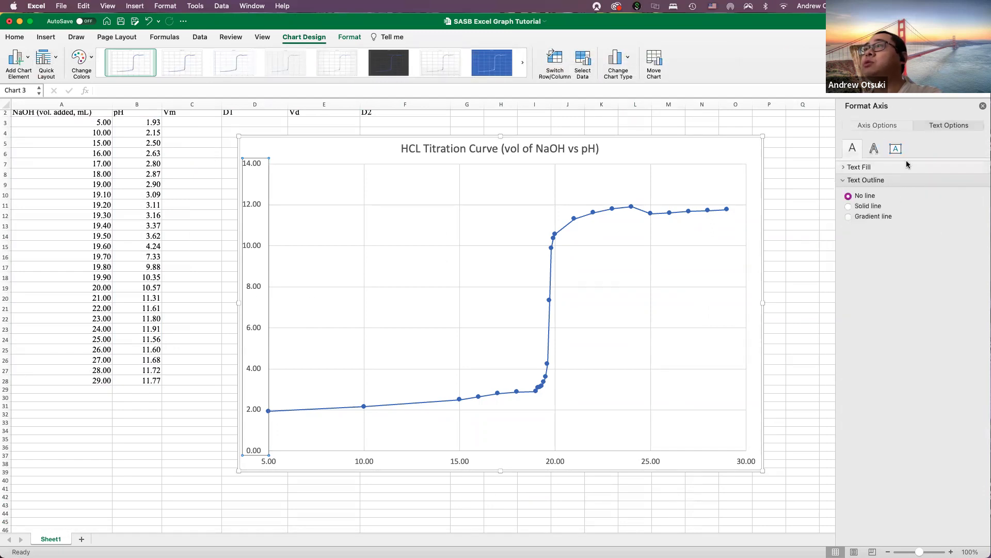
click(844, 168)
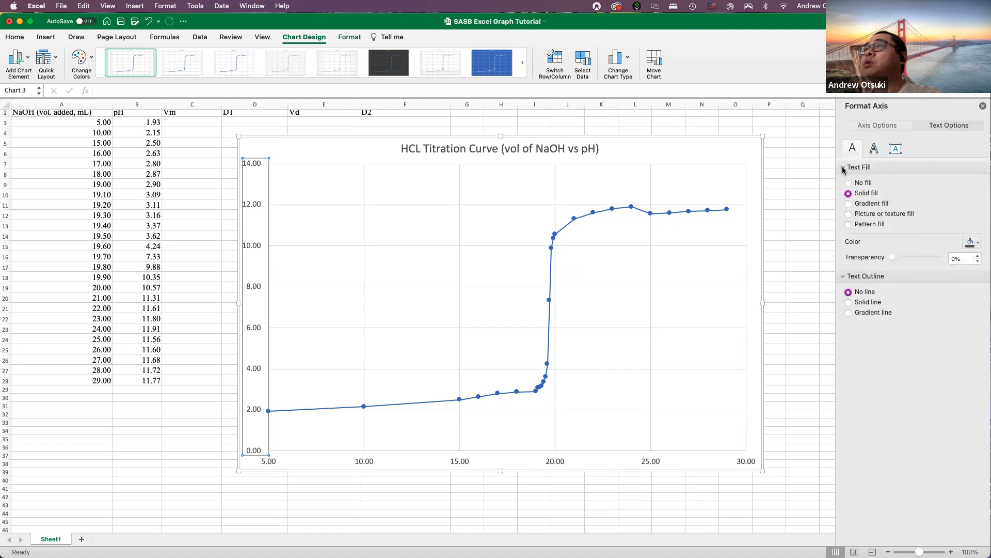
click(843, 169)
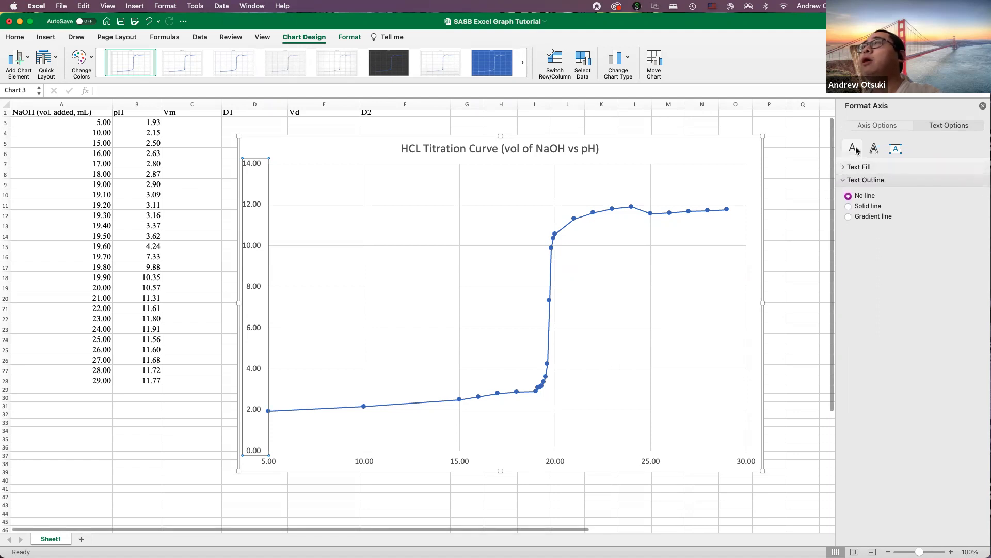
click(868, 126)
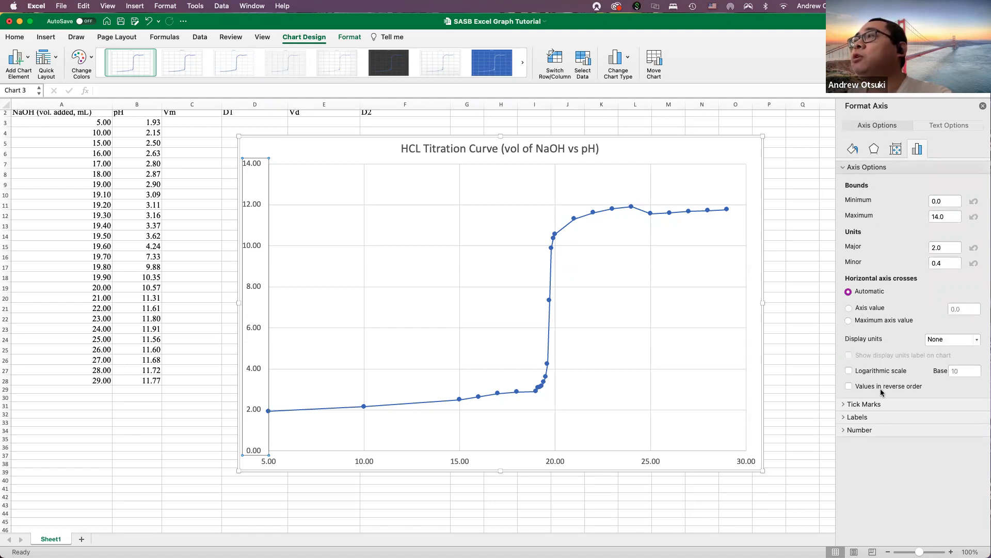
click(843, 416)
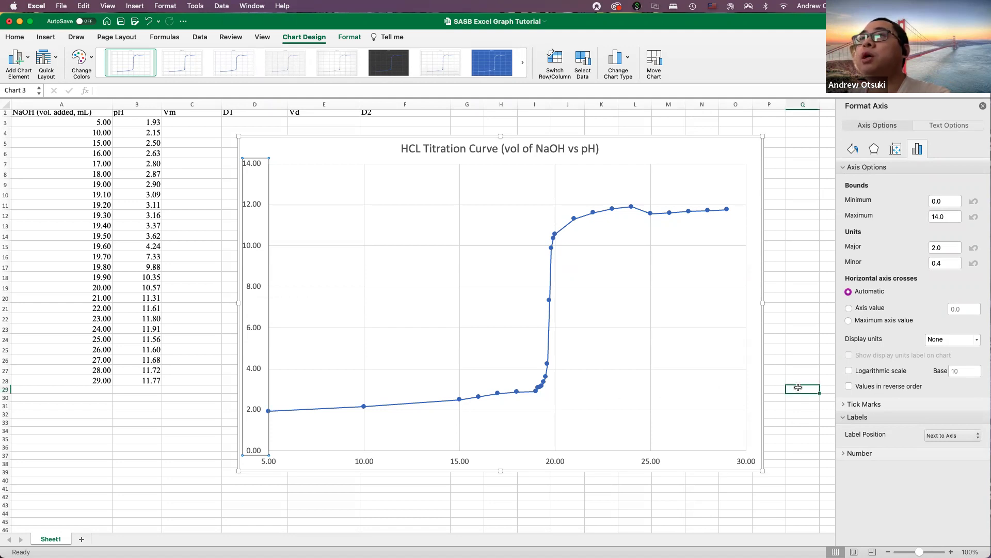
- Try to extend the chart's data range upward to include the column headers in row 2, and deselect the chart
click(625, 385)
scroll(33, 250, up, 1)
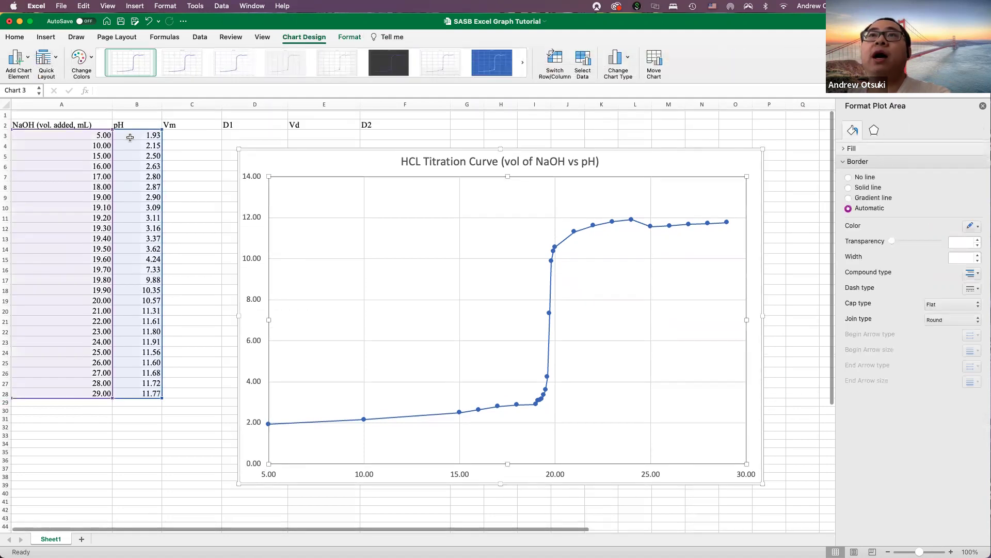
click(109, 127)
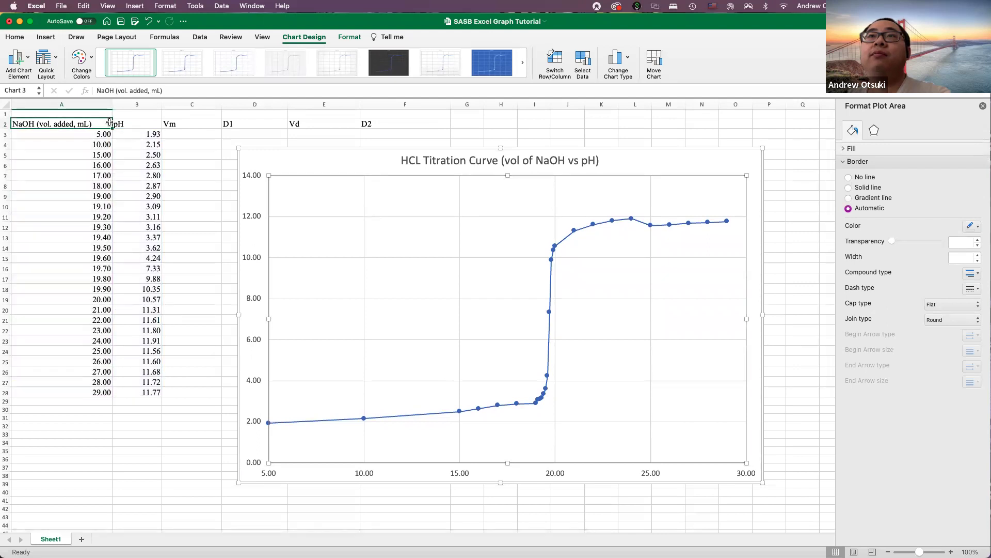
click(340, 255)
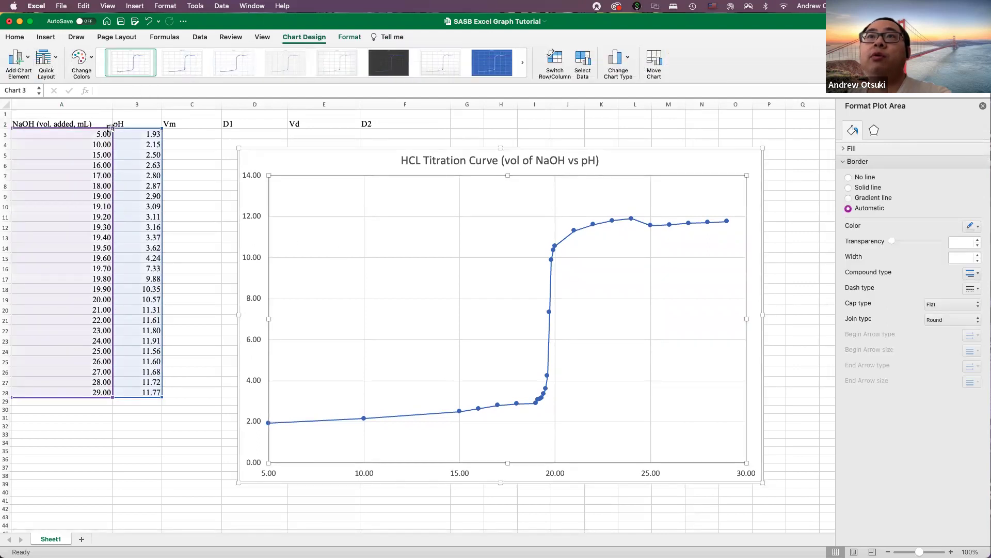
drag(110, 127, 109, 121)
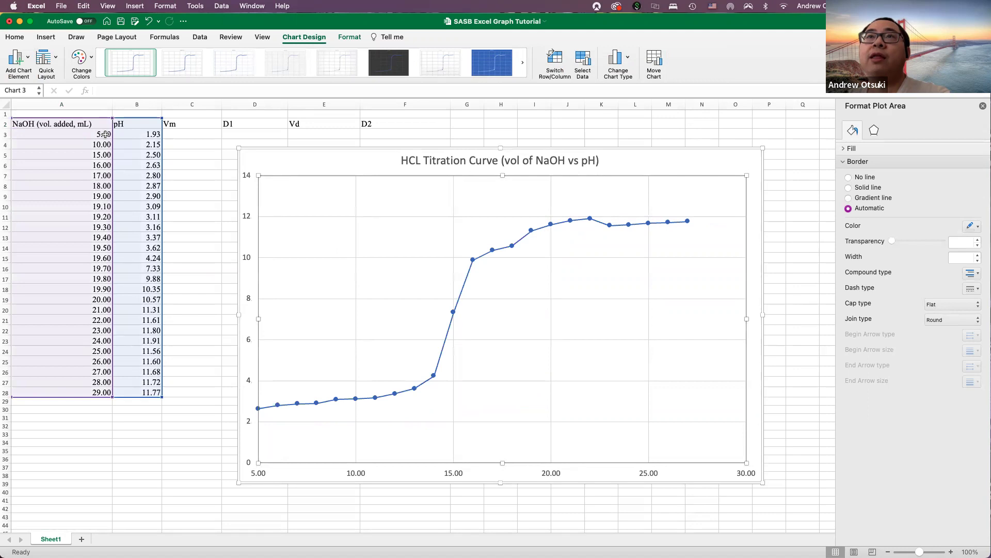
scroll(382, 284, down, 1)
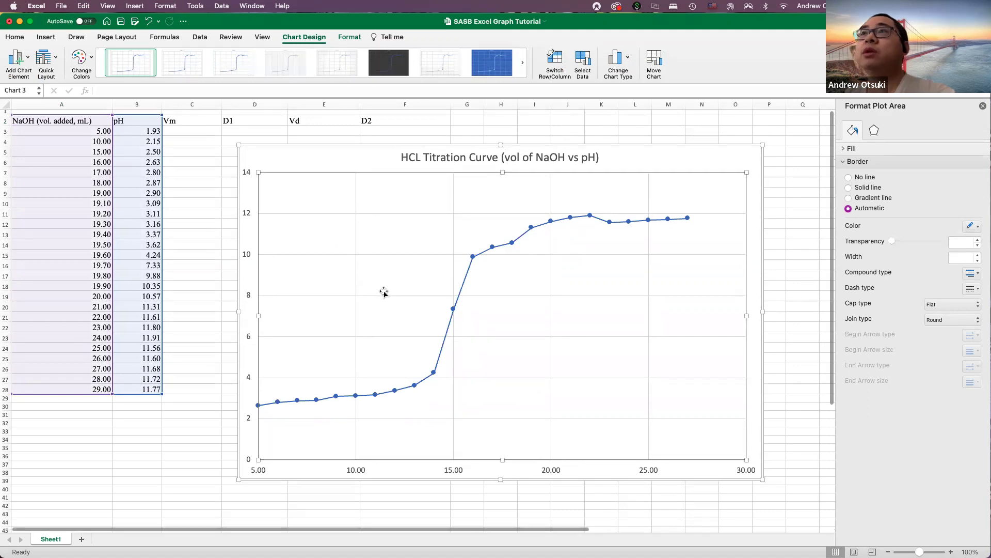
click(792, 382)
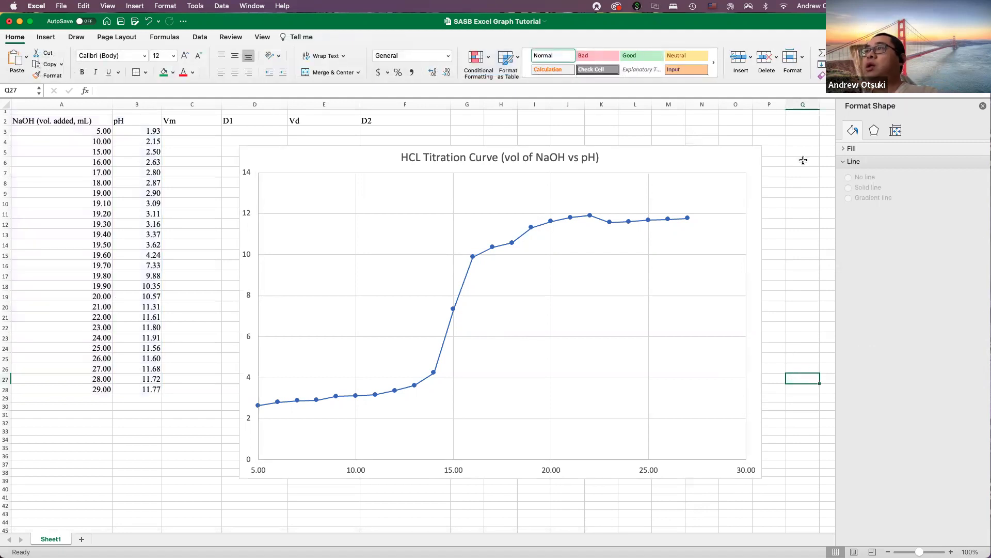
- Undo the extension of the chart's data range into the header row and deselect the chart
click(847, 149)
click(846, 149)
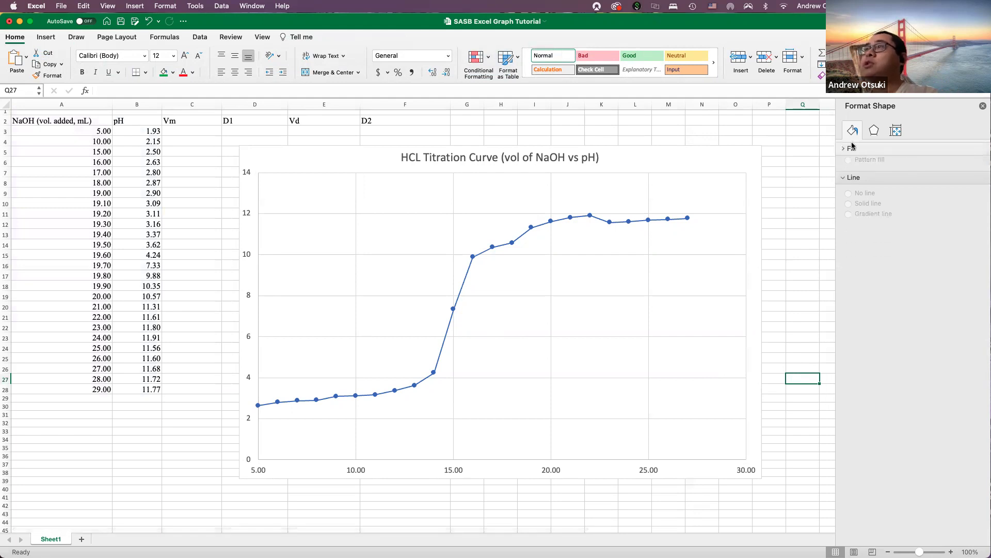
click(706, 296)
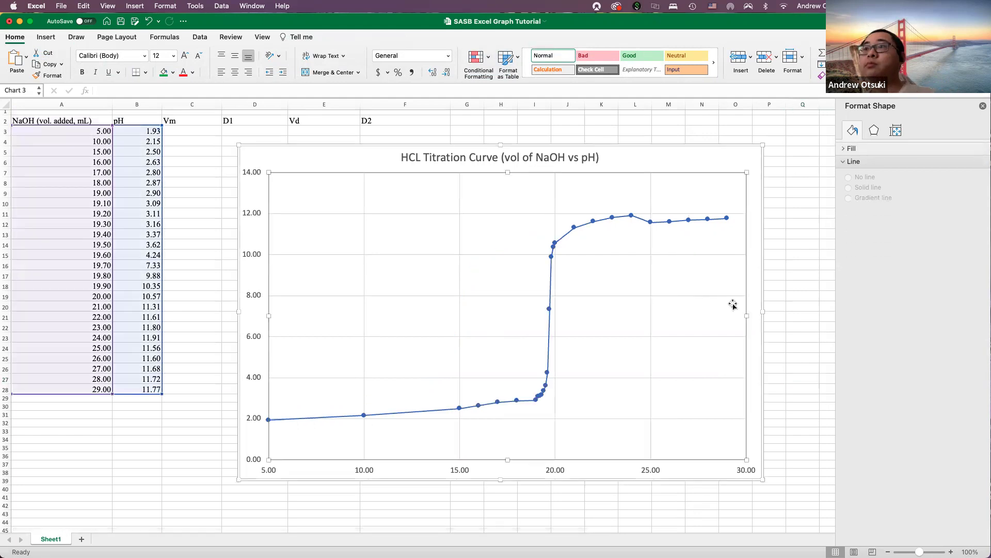
click(794, 323)
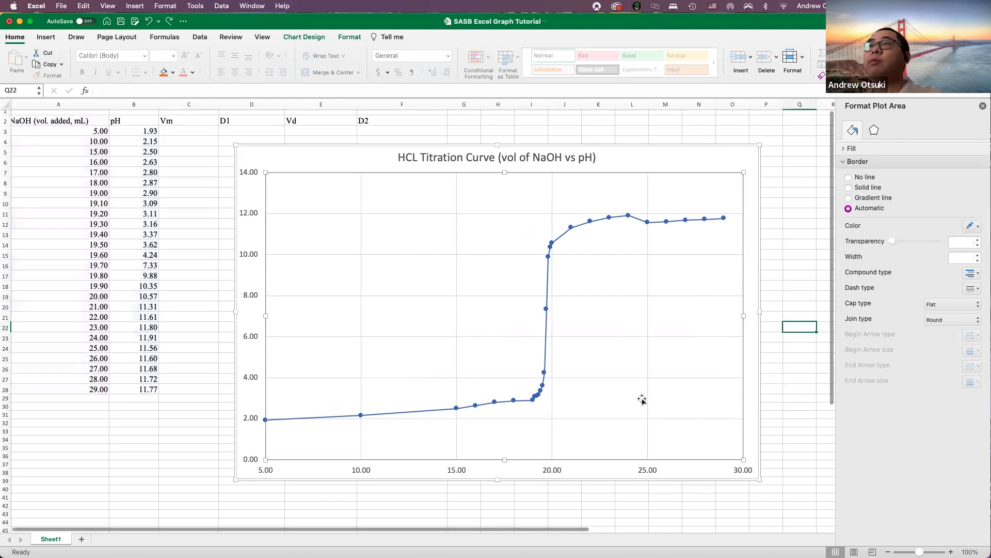
- Examine the horizontal axis's options, including its bounds and display units, keeping display units at None
scroll(644, 407, down, 2)
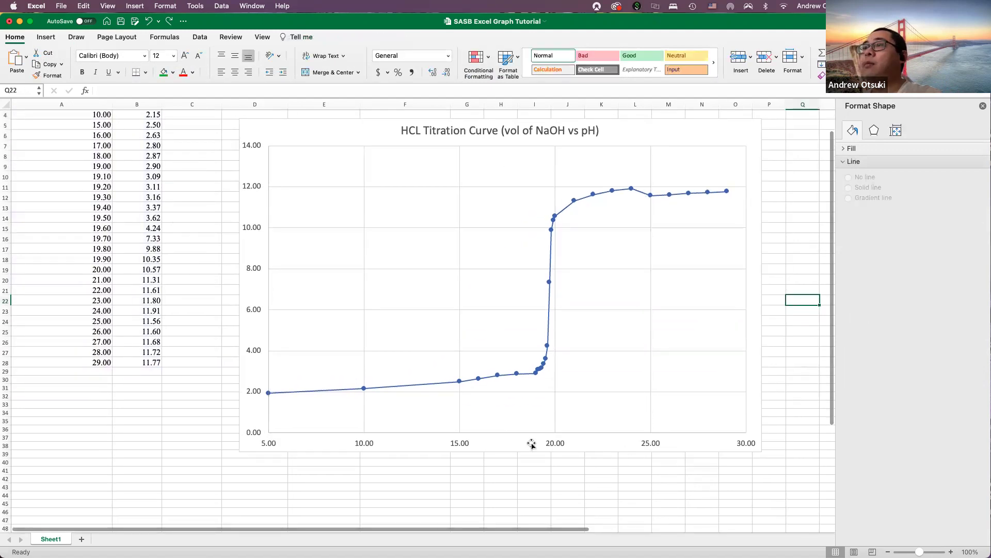
click(553, 443)
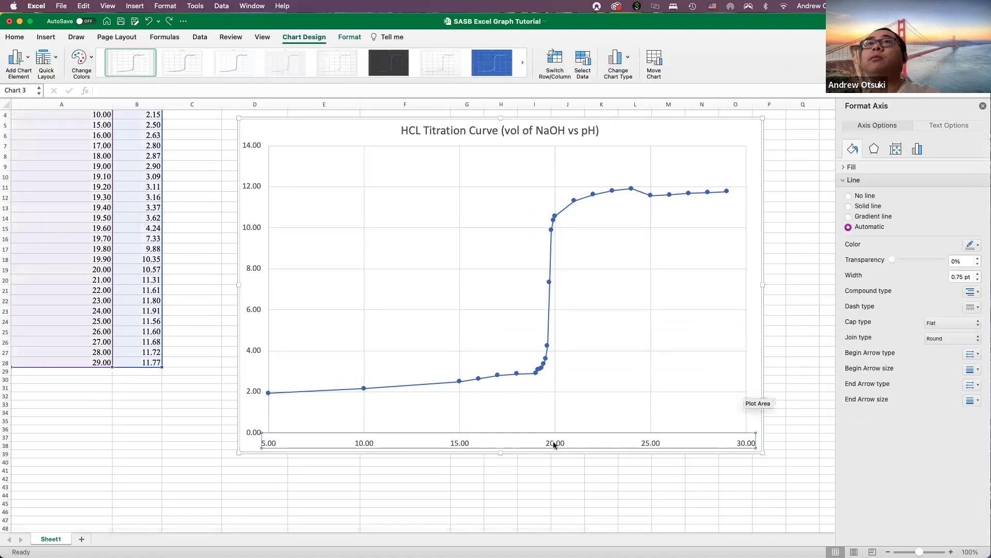
click(918, 149)
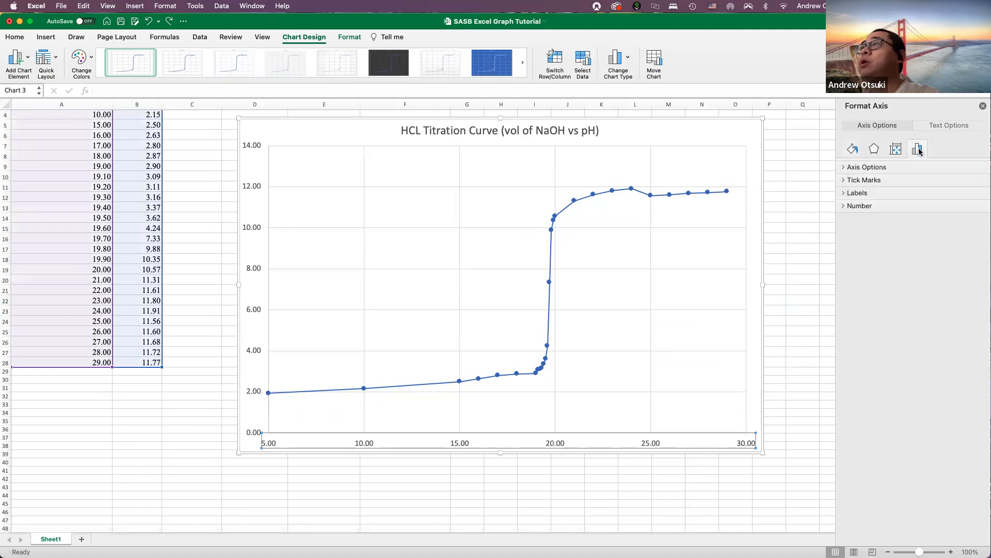
click(847, 168)
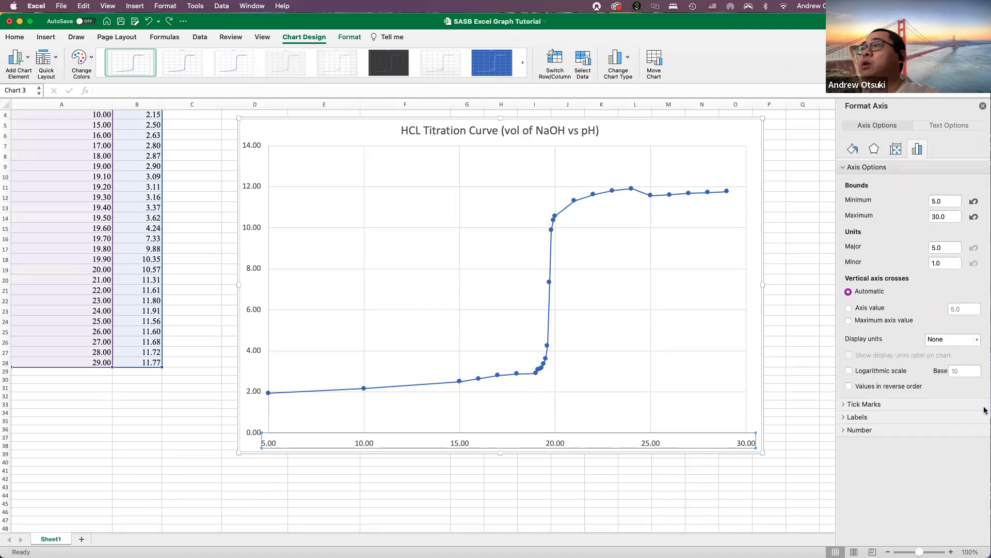
click(941, 341)
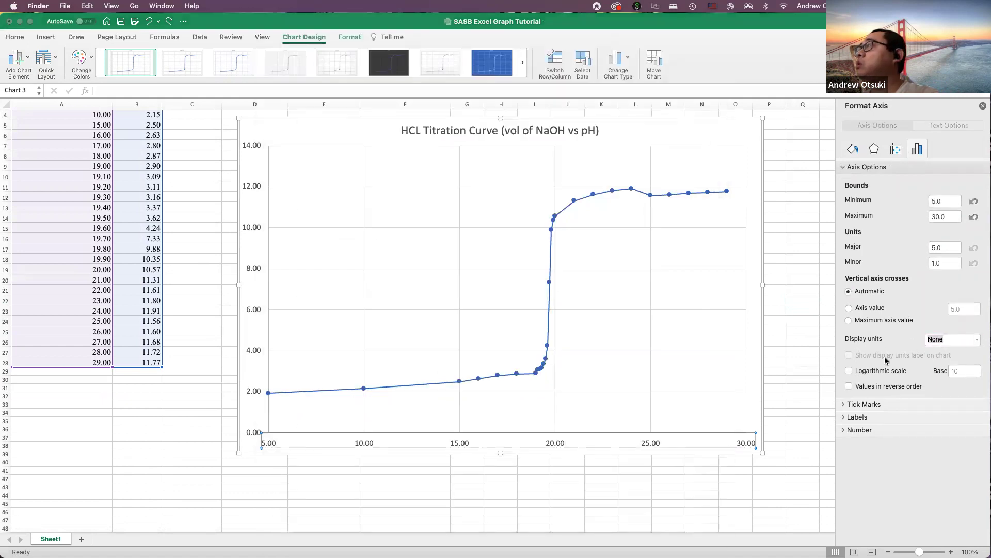
click(979, 342)
click(979, 342)
click(979, 342)
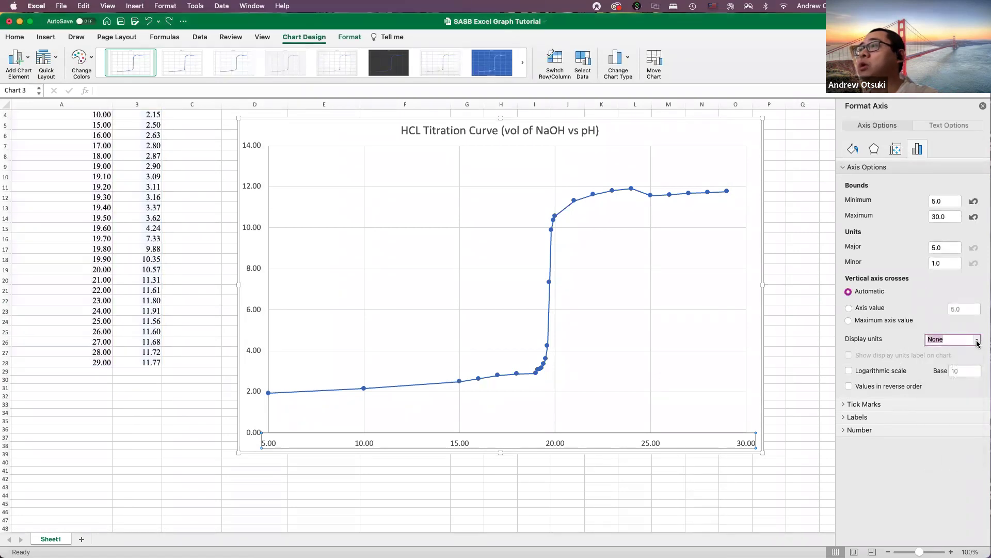
- Examine the plot area's border options and the chart area's effects, properties and text box settings
right_click(674, 332)
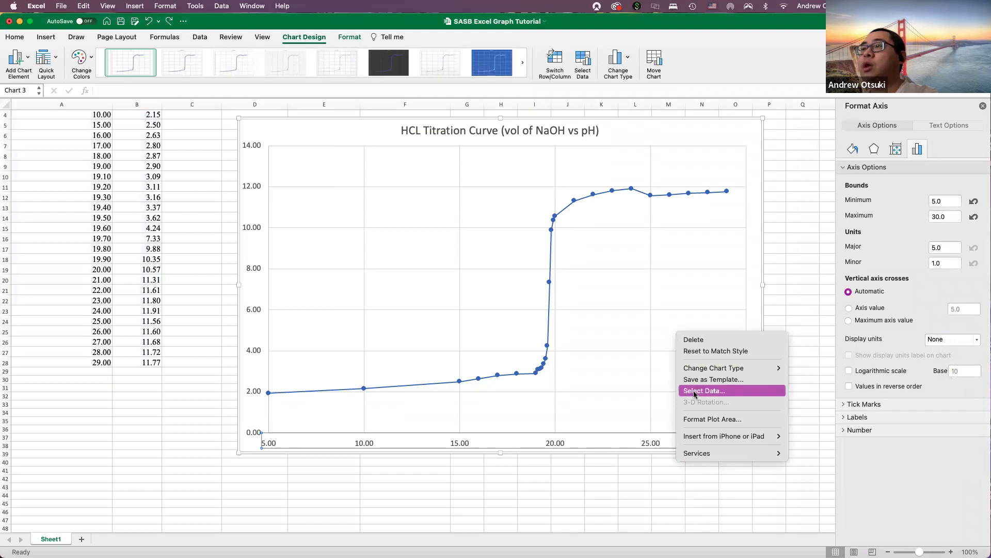
click(741, 419)
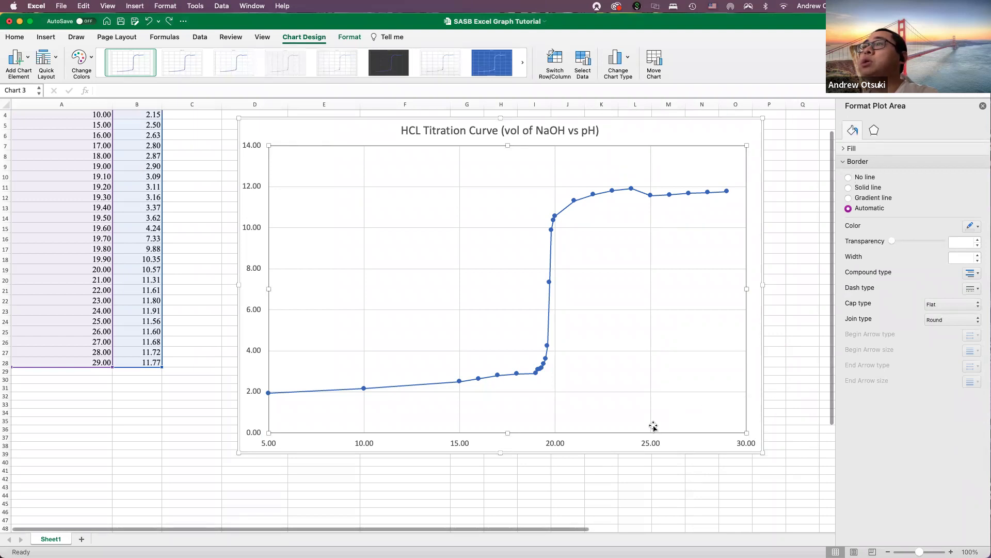
click(461, 443)
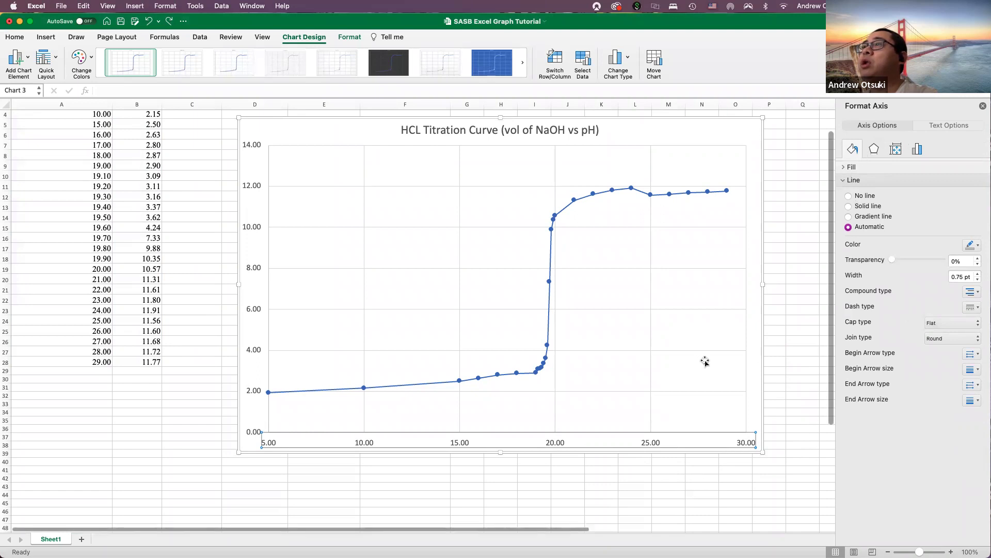
right_click(692, 445)
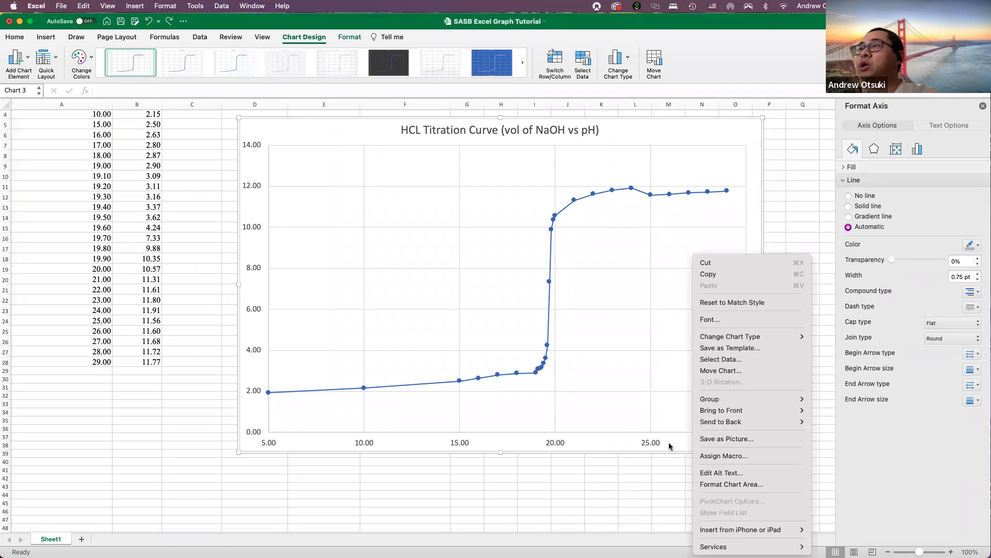
click(732, 483)
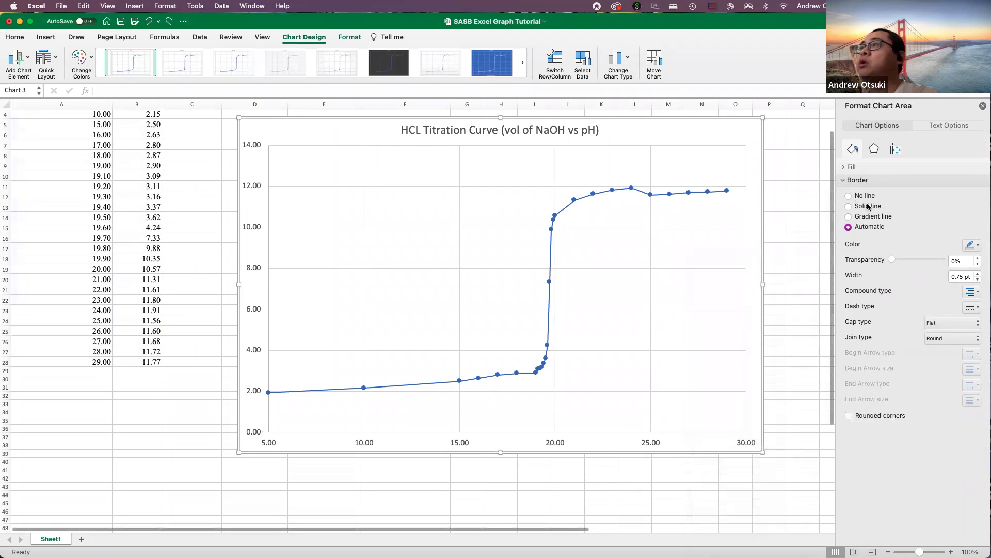
click(874, 149)
click(895, 150)
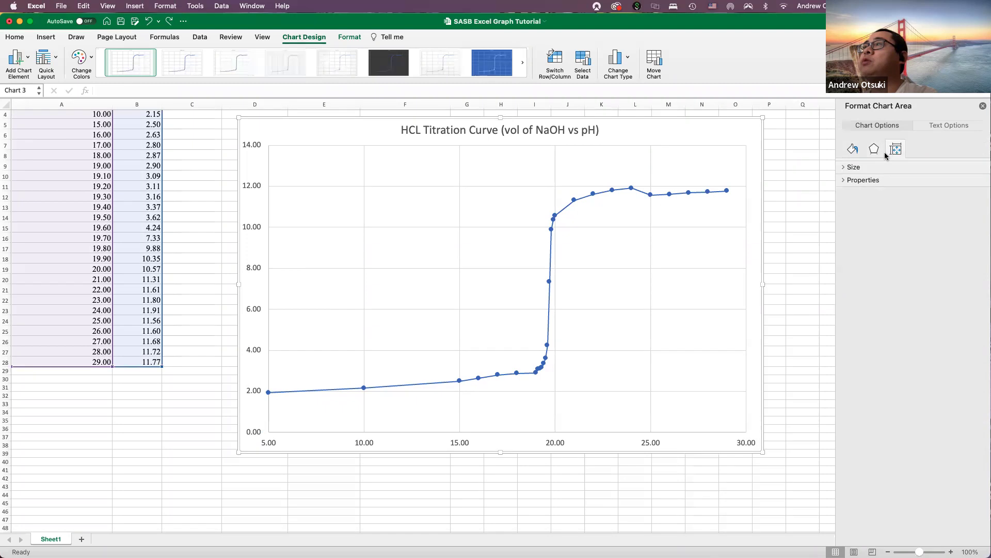
click(844, 181)
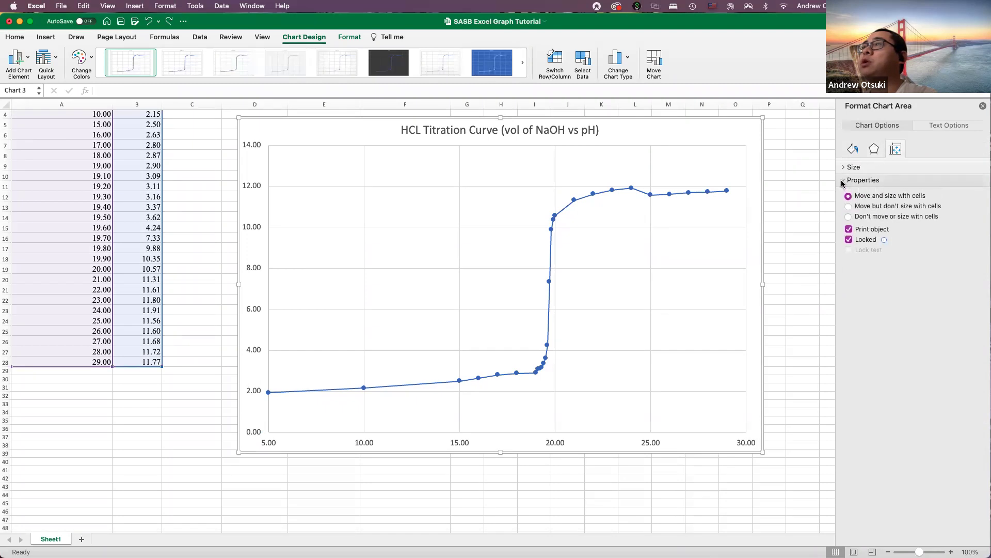
click(844, 180)
click(873, 150)
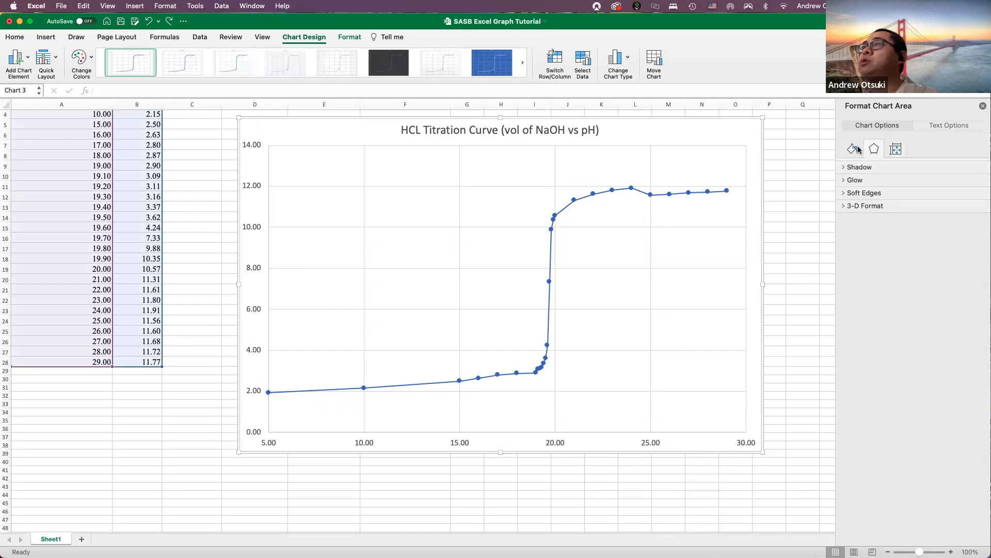
click(859, 150)
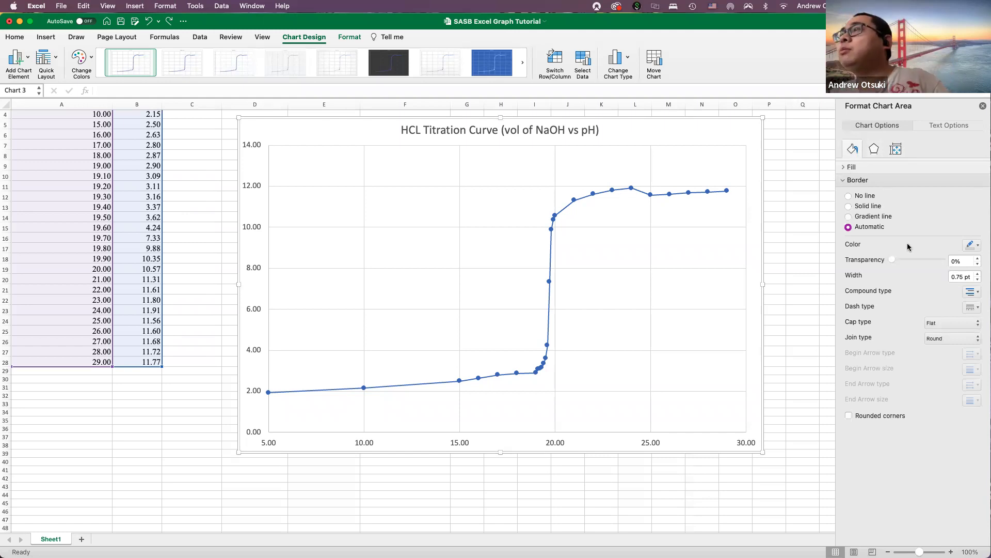
click(949, 125)
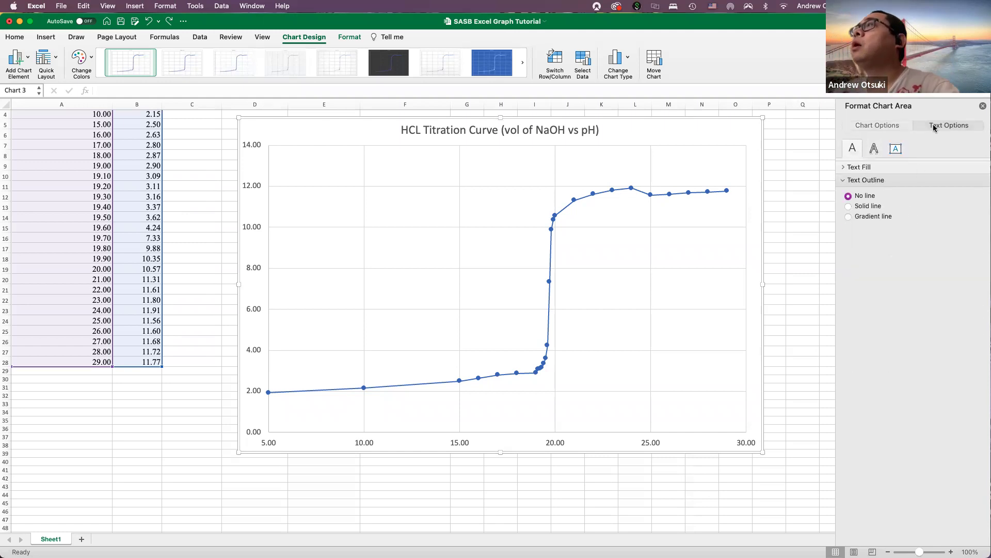
click(872, 149)
click(890, 149)
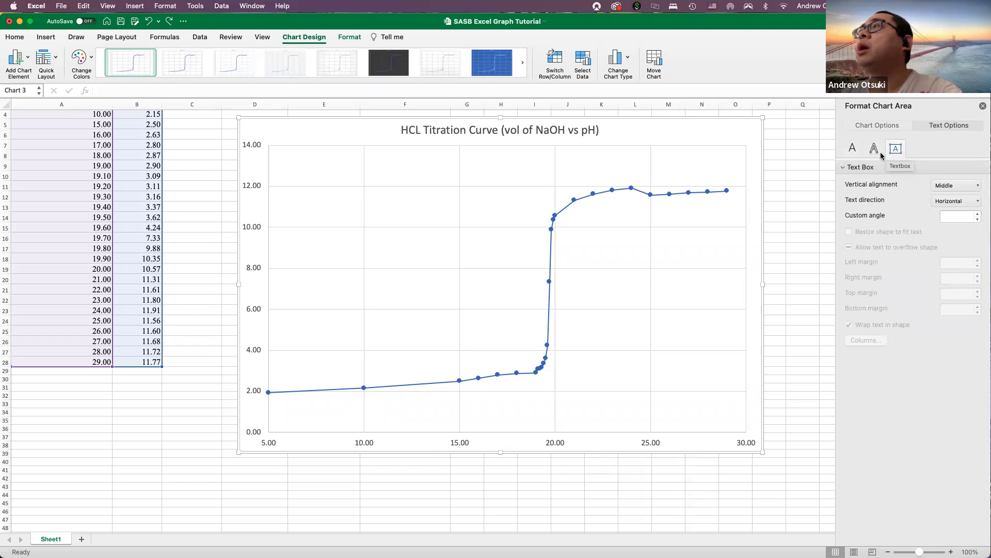
- Name the chart's data series "Volume of NaOH added" in its data source settings
click(666, 498)
scroll(645, 455, down, 1)
click(647, 439)
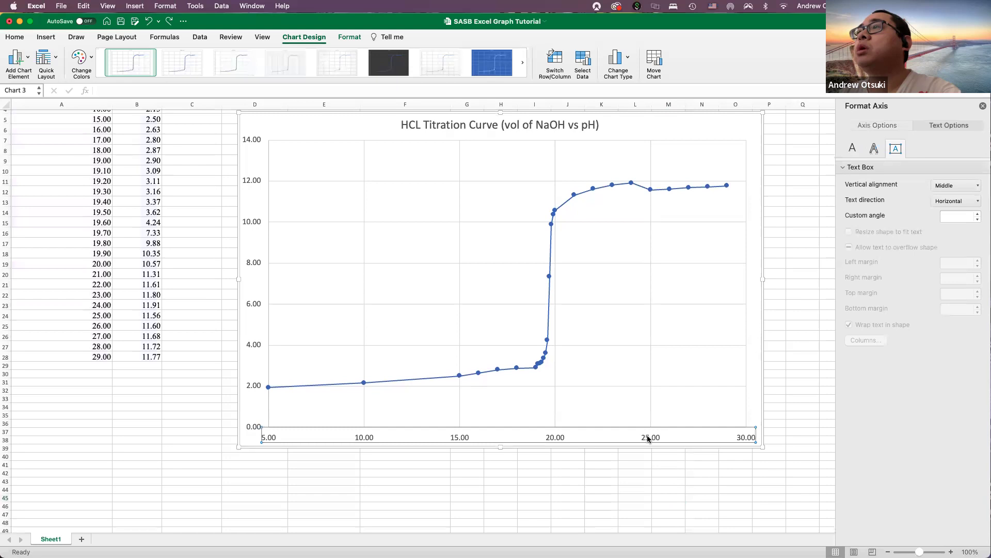
right_click(650, 438)
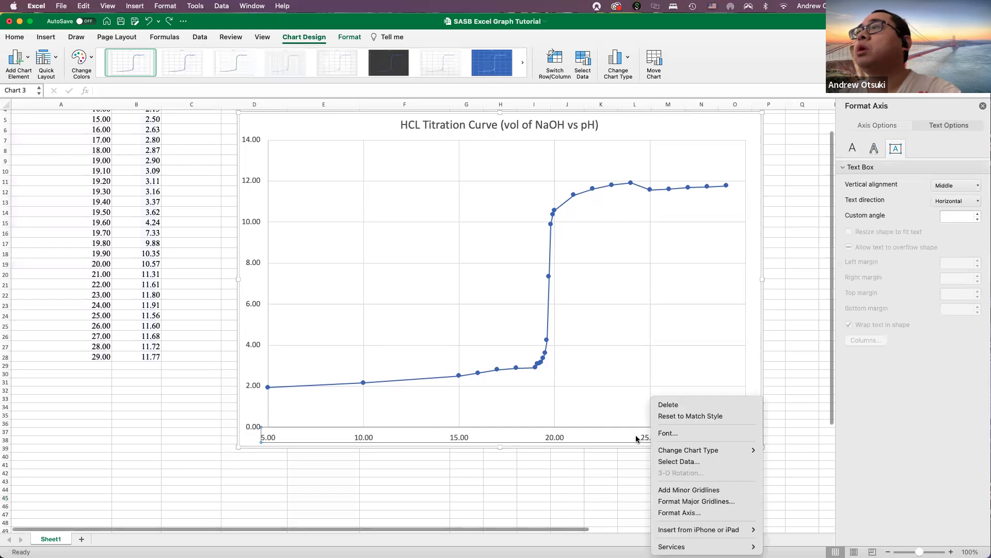
click(682, 462)
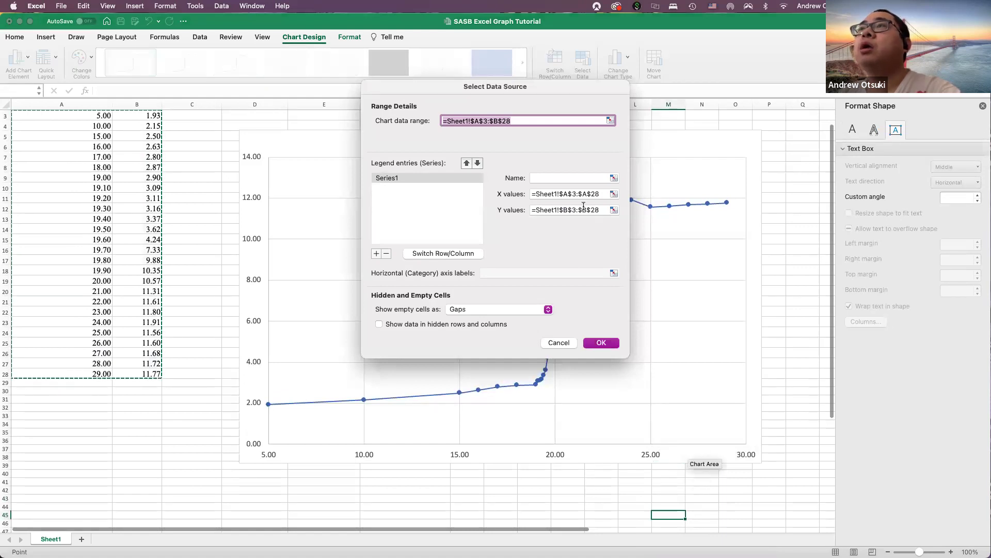
click(570, 178)
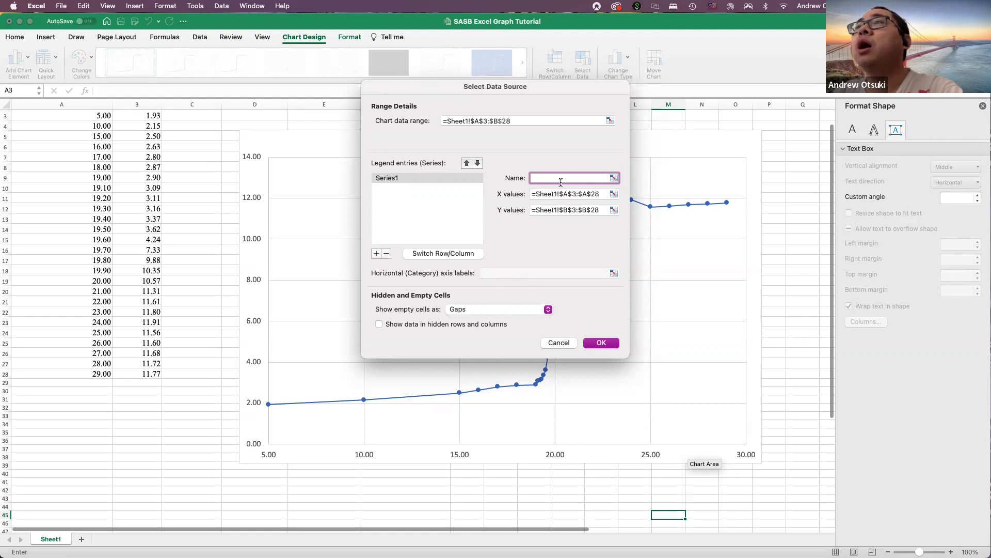
text(Volume of NaOH added)
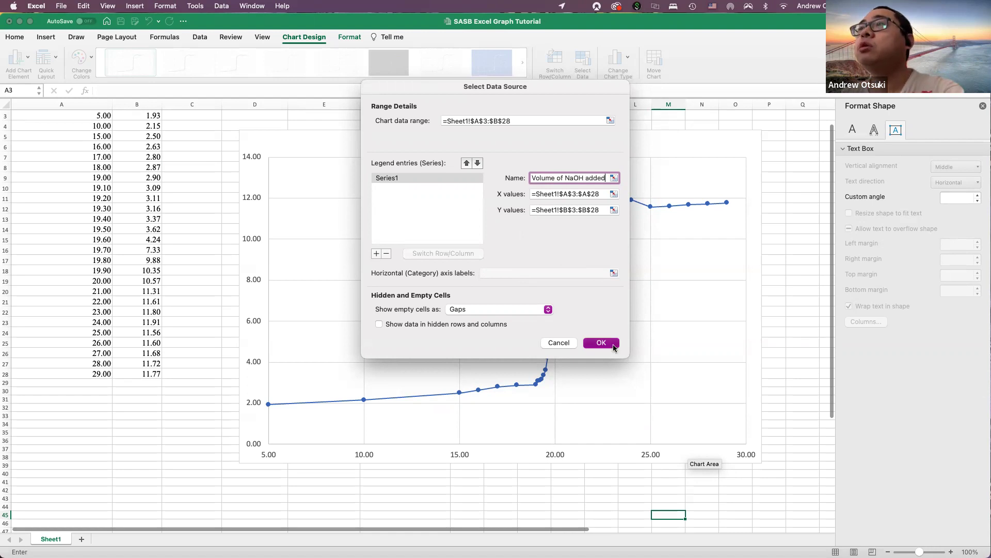
click(588, 343)
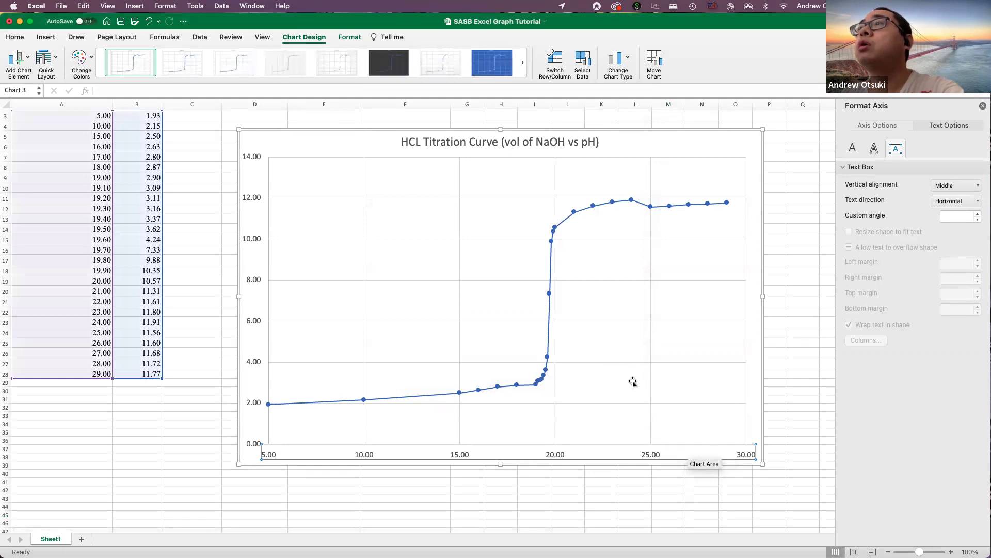
- Examine the horizontal axis's line, effects, alignment and text formatting options
scroll(633, 383, down, 4)
click(568, 316)
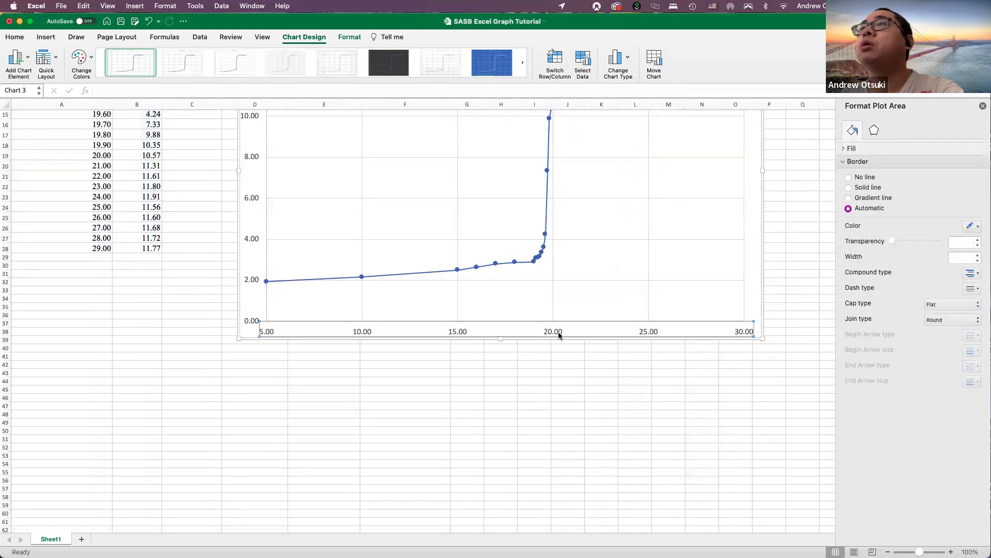
click(560, 332)
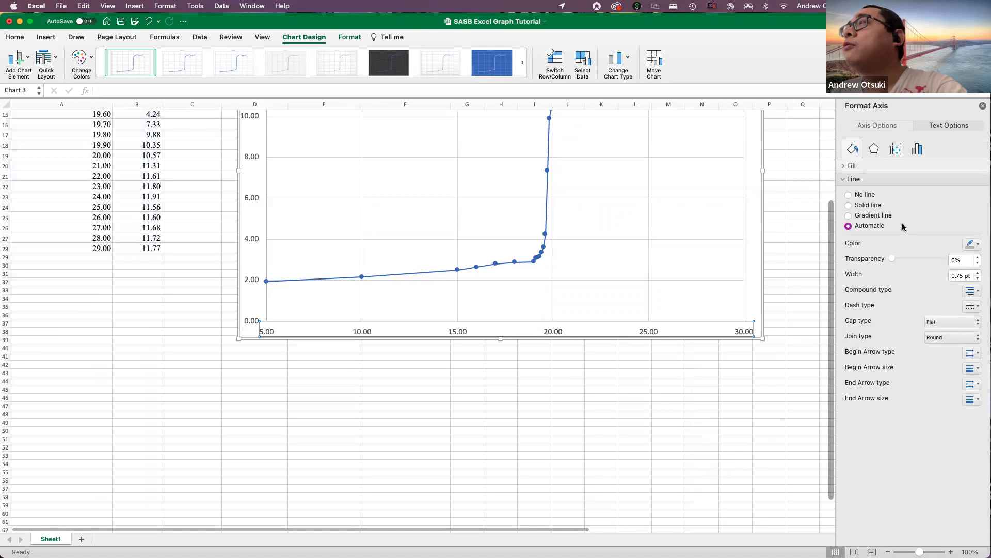
click(874, 150)
click(896, 149)
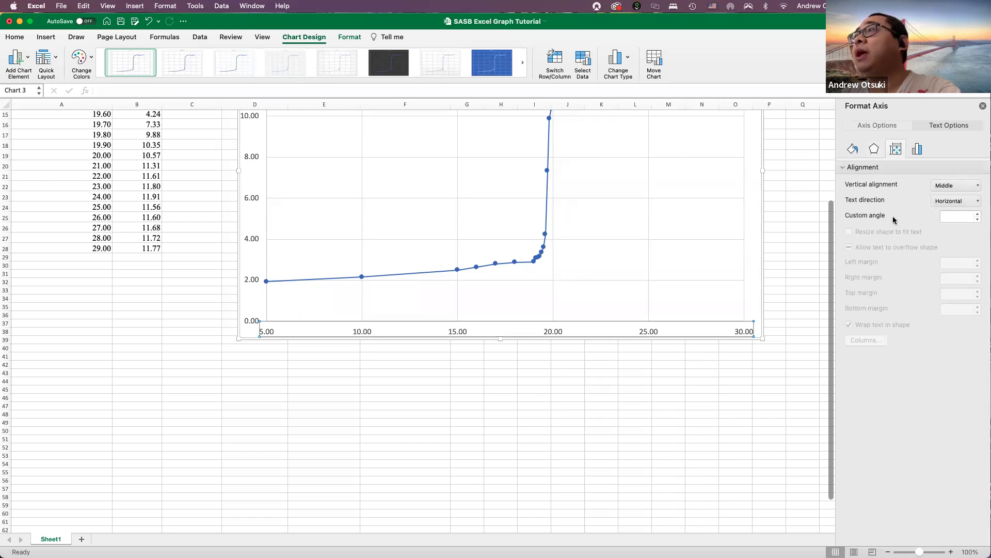
click(936, 127)
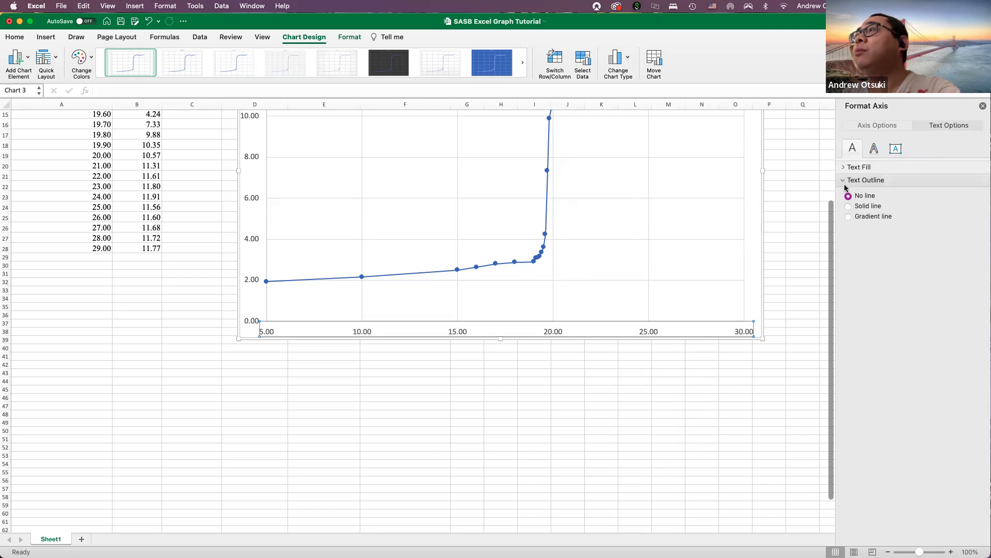
click(896, 148)
click(879, 150)
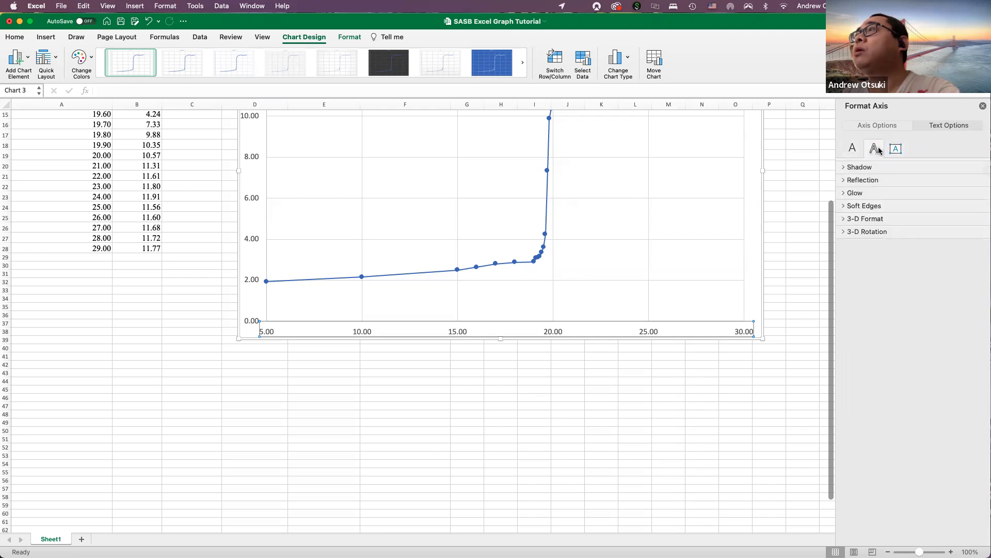
click(853, 148)
key(super+Tab)
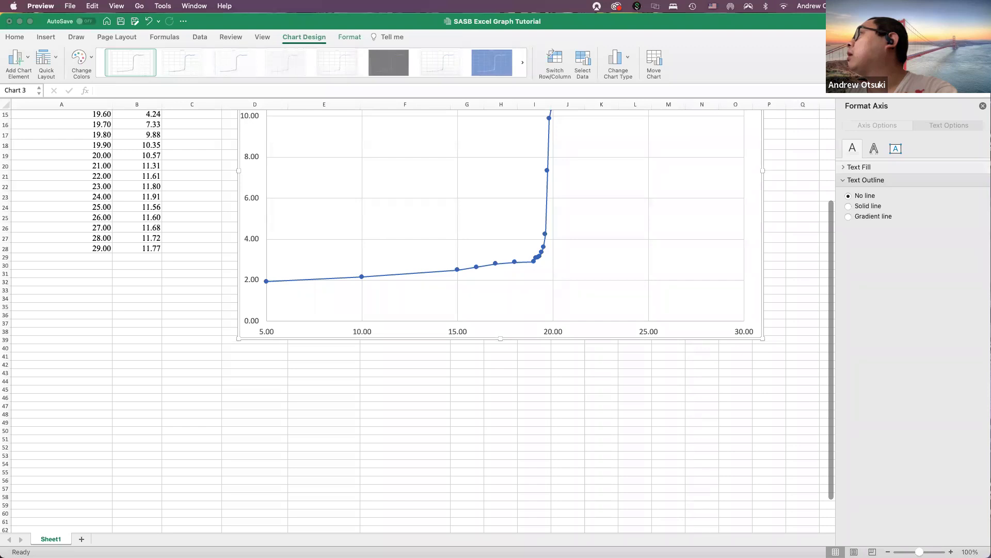
click(682, 405)
scroll(701, 402, up, 5)
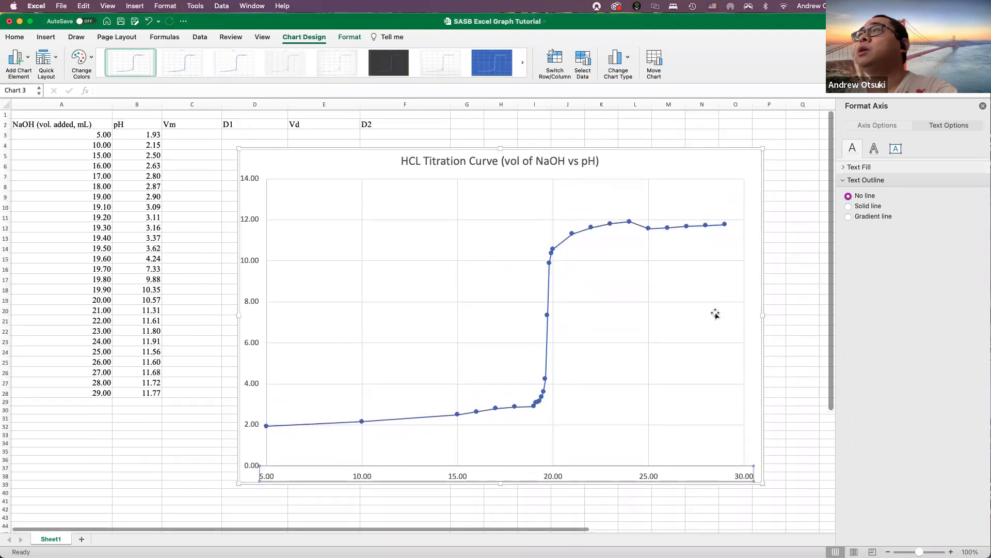
click(729, 311)
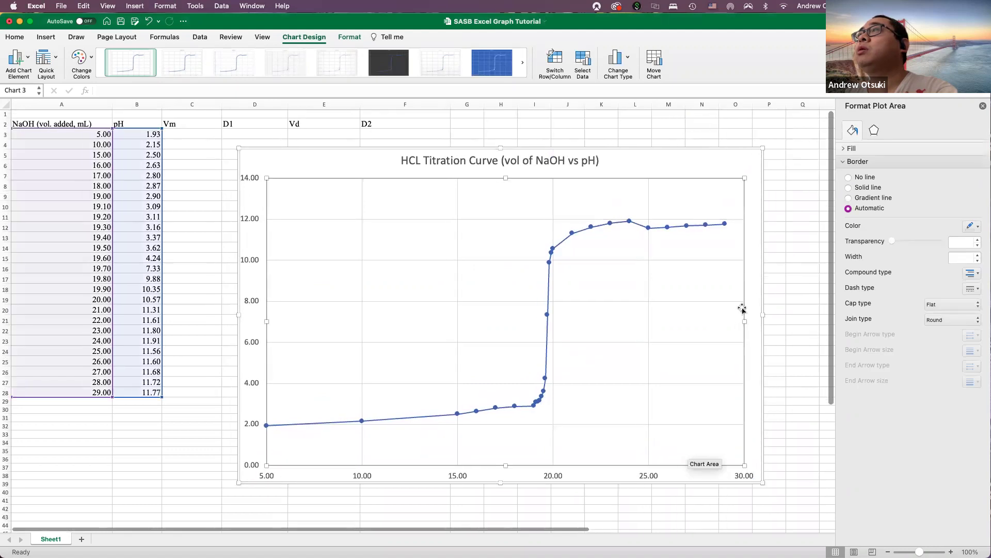
right_click(751, 305)
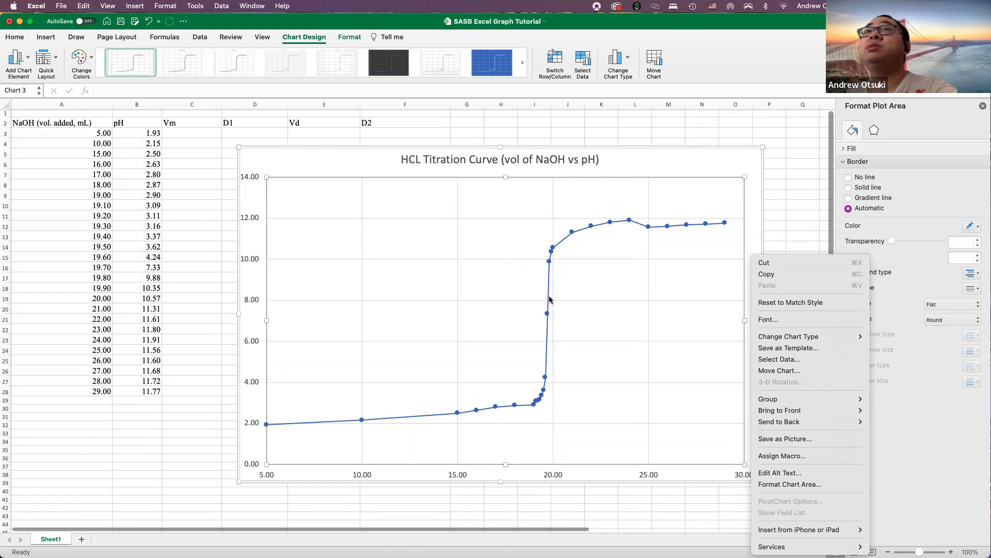
click(160, 476)
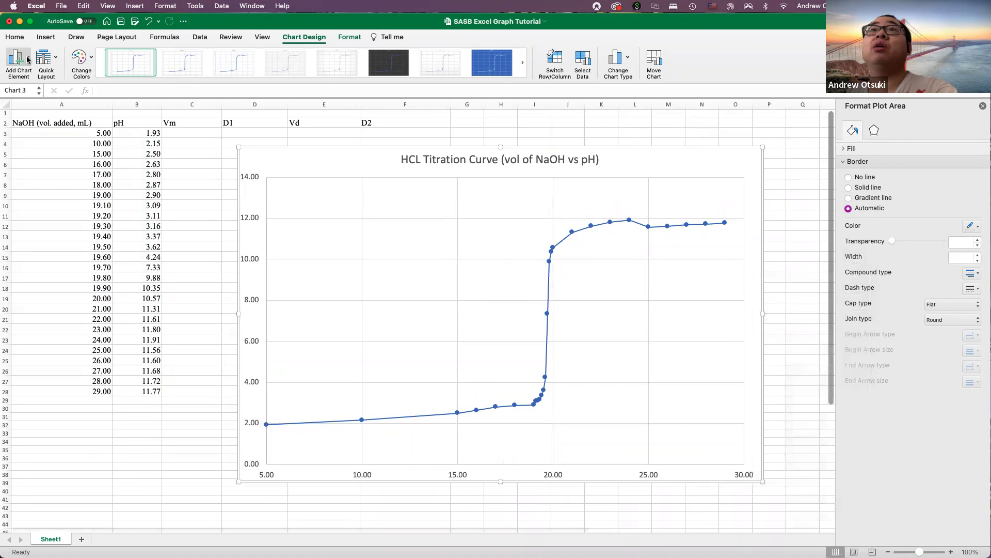
- Add a primary horizontal axis title to the chart
click(28, 60)
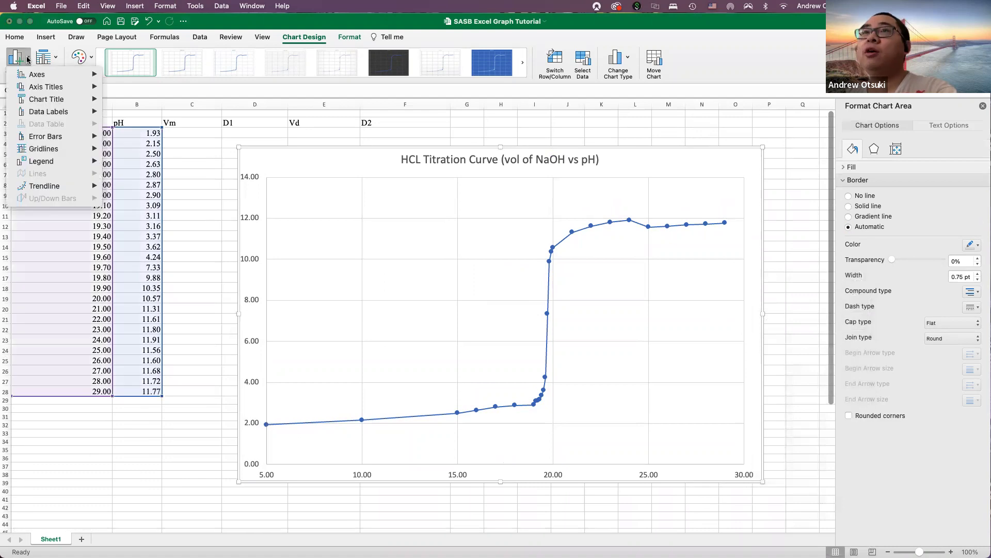
mouse_move(28, 73)
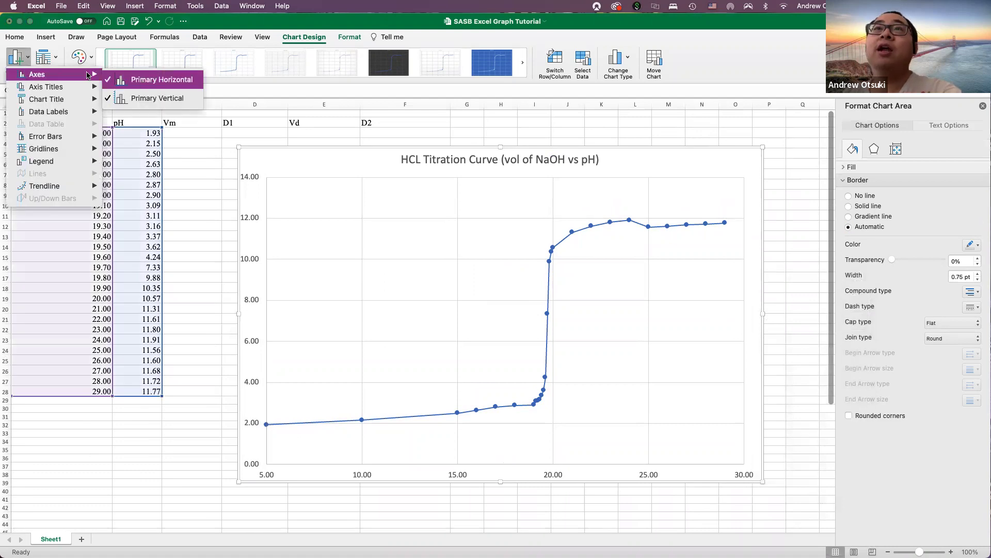
mouse_move(64, 89)
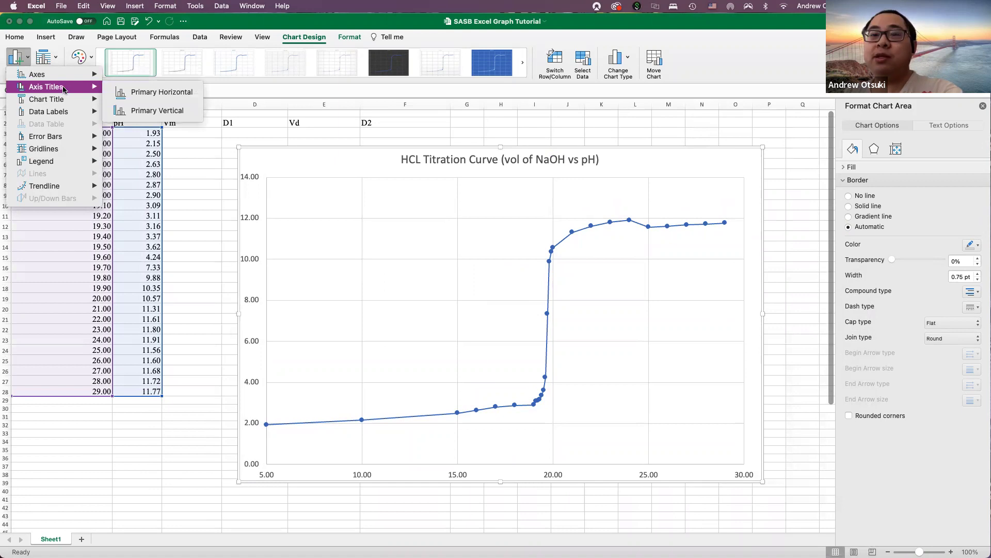
click(123, 94)
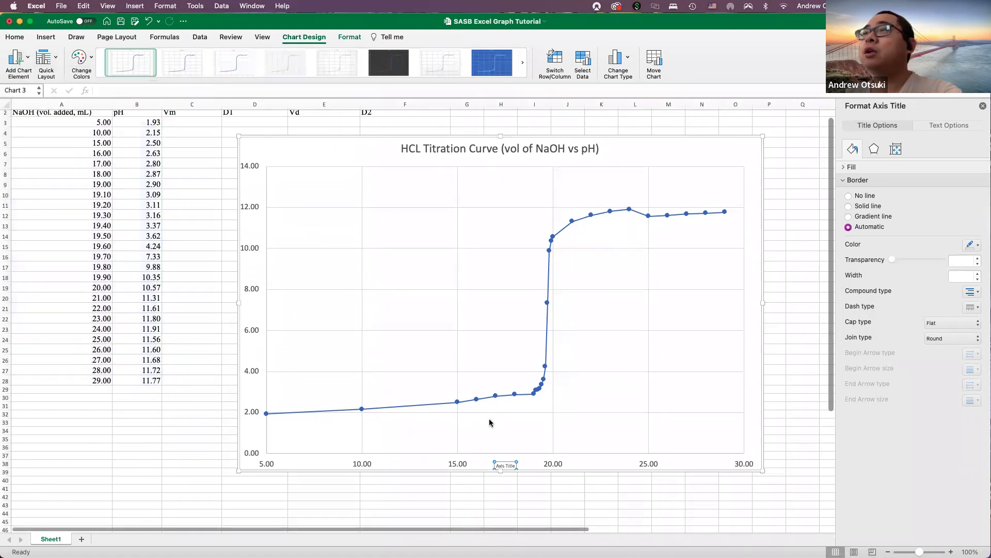
- Replace the horizontal axis title's placeholder text with "Volume of NaOH added (mL)"
scroll(508, 466, down, 1)
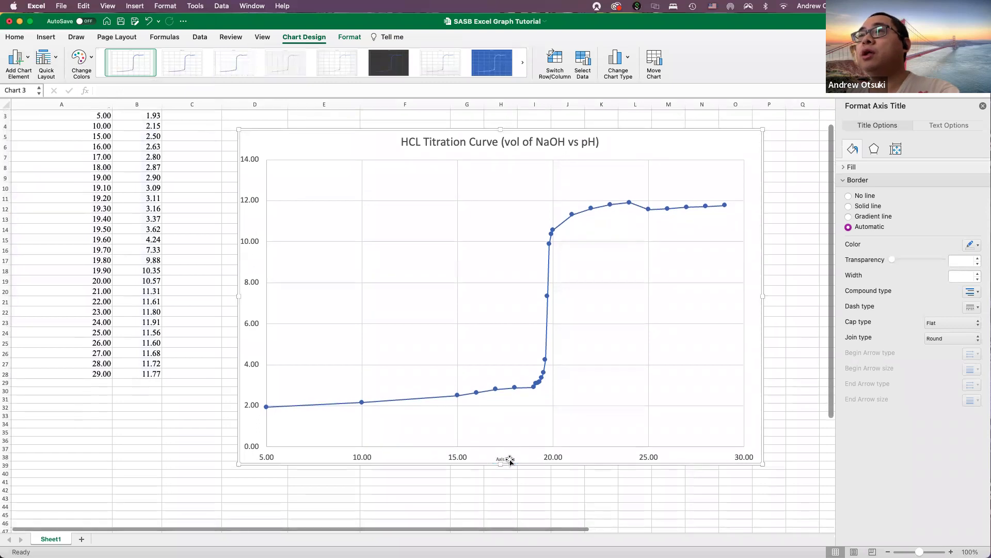
click(505, 454)
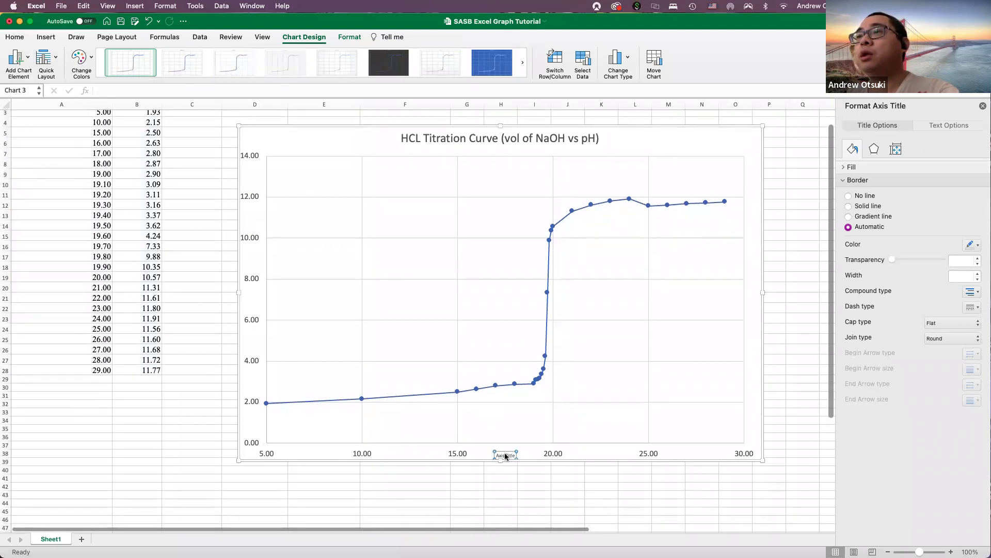
triple_click(505, 454)
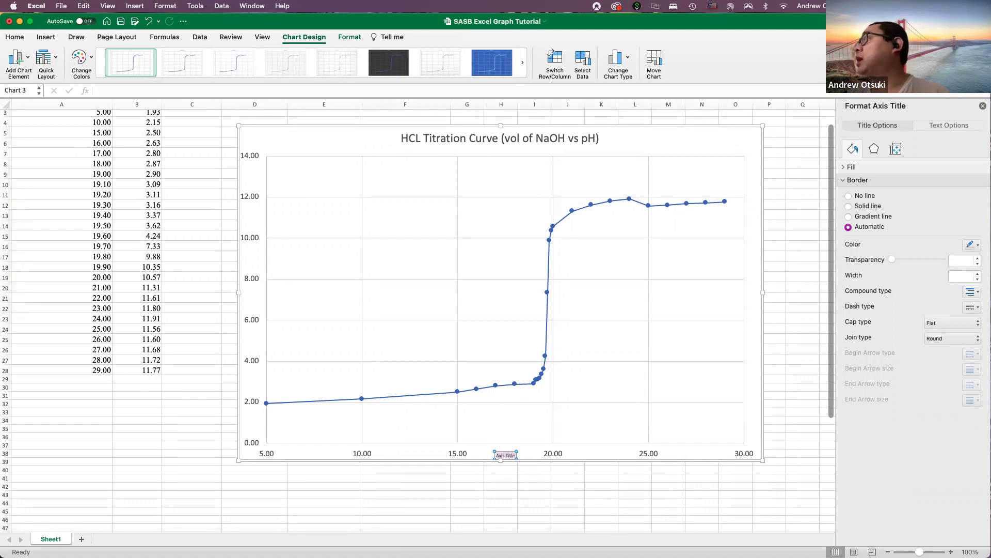
key(super+Tab)
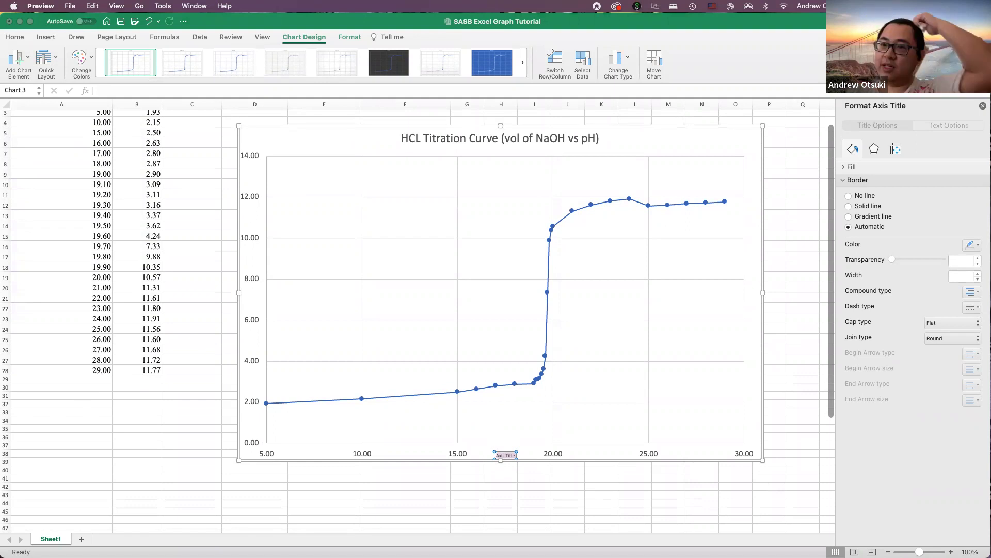
scroll(526, 406, right, 1)
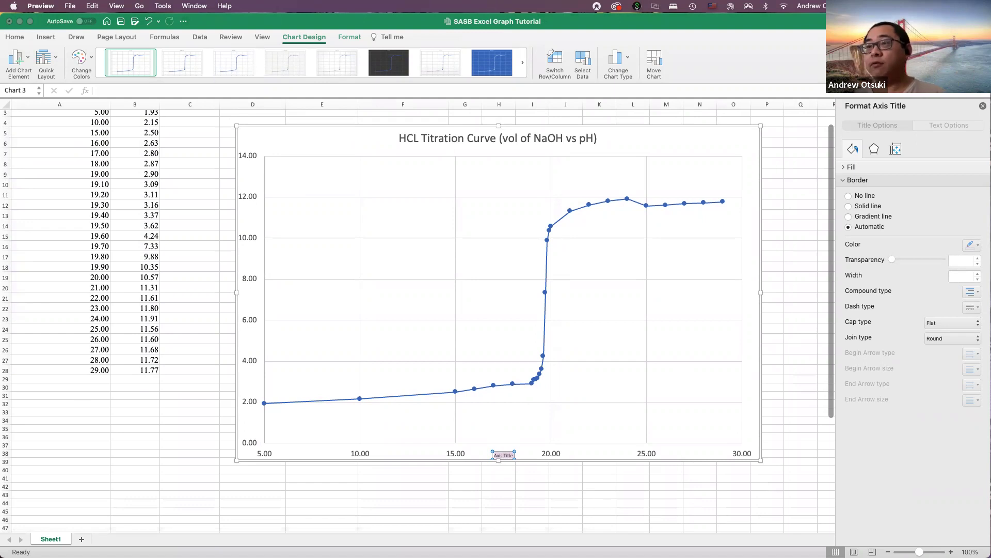
click(503, 455)
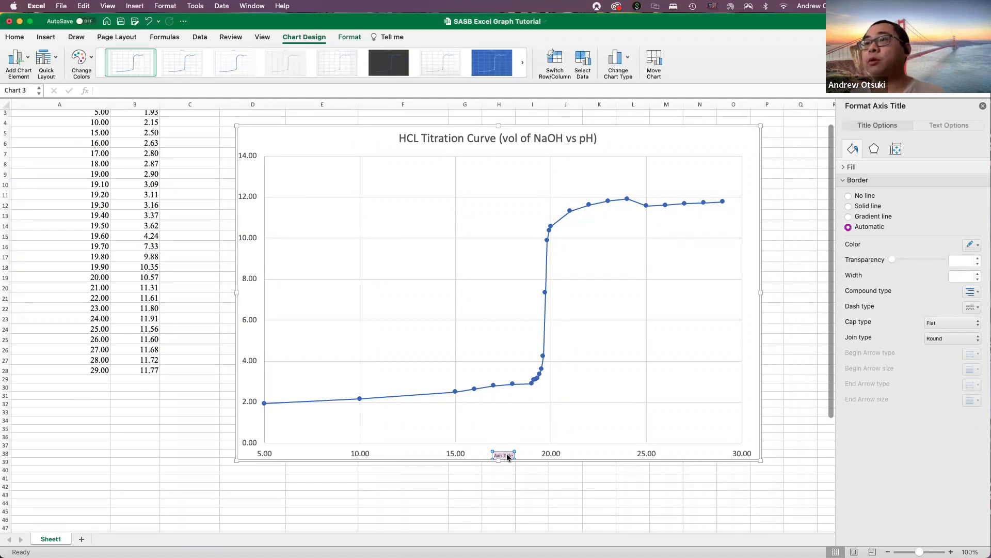
text(Volume)
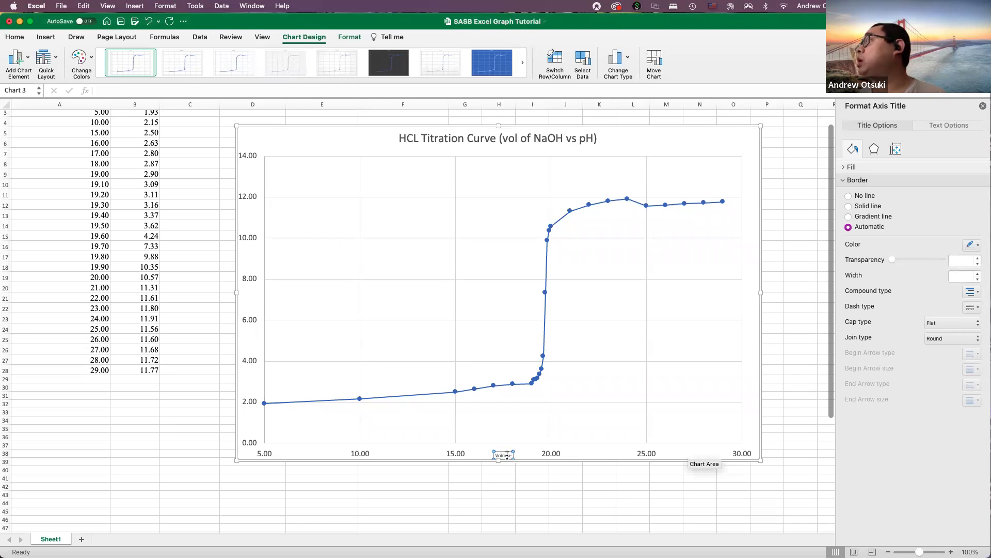
text( of NaOH)
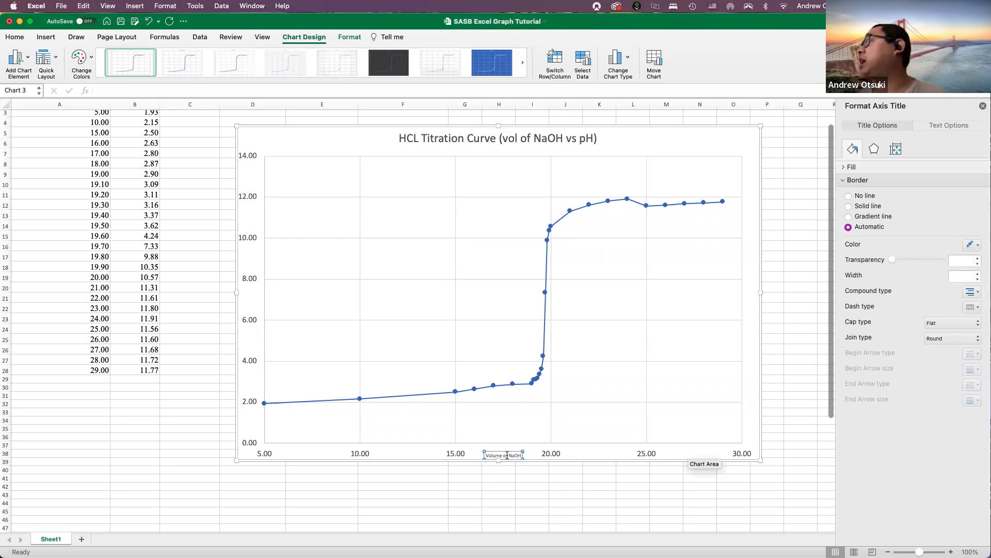
text( added ()
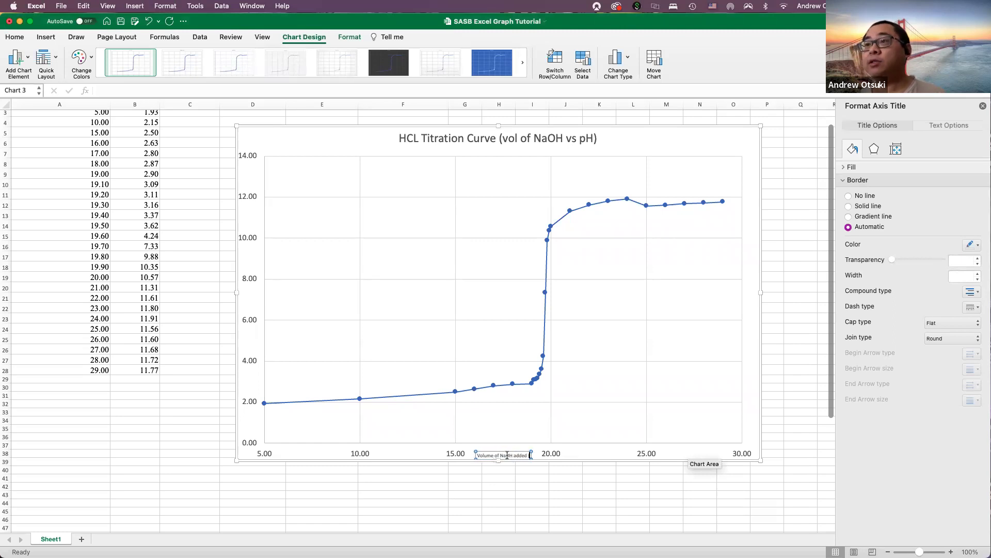
text(mL))
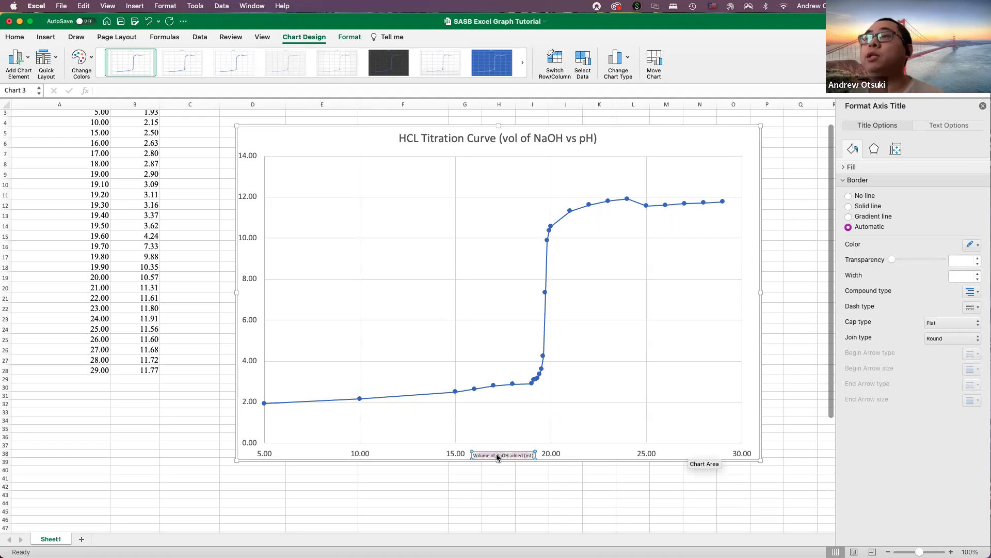
- Set the horizontal axis title's font size to 20
scroll(480, 495, up, 1)
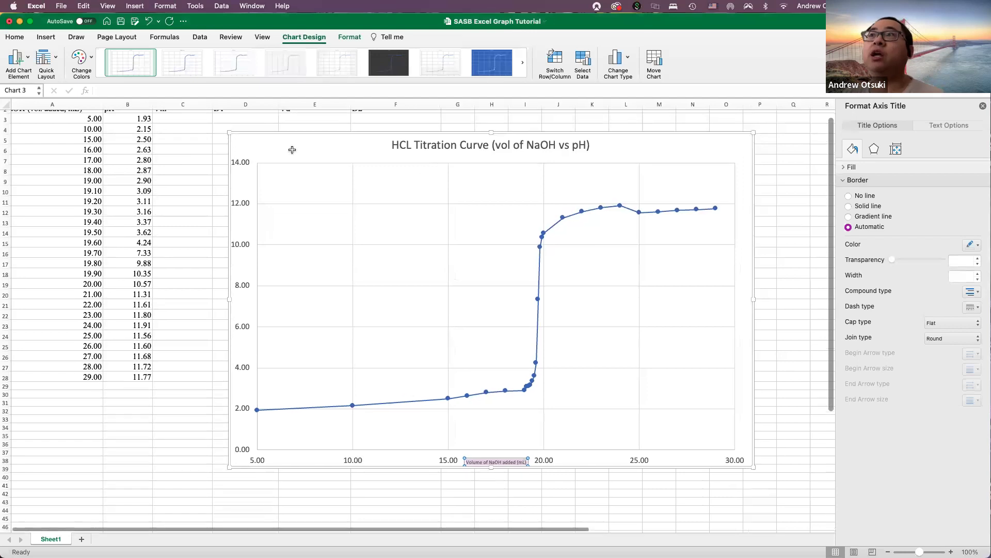
scroll(362, 248, down, 3)
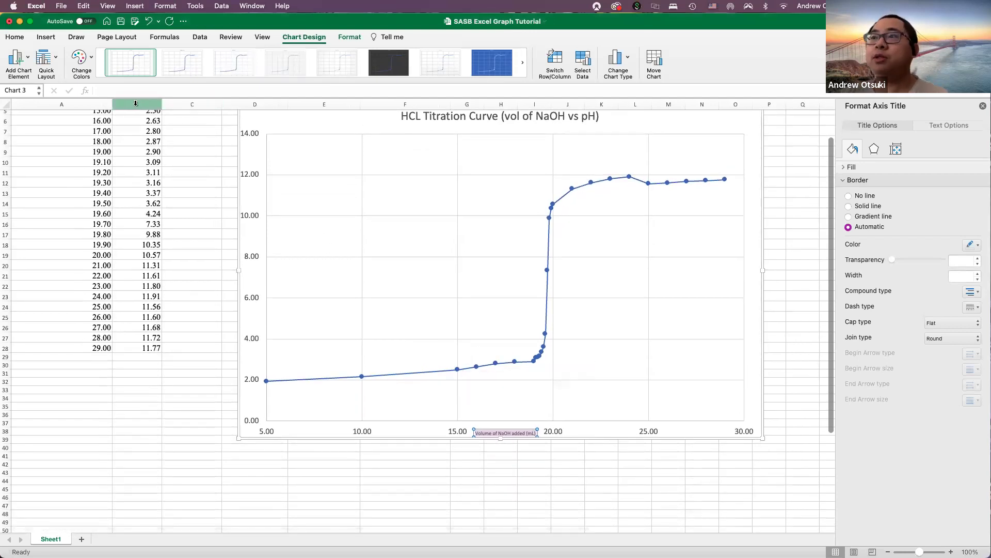
click(14, 37)
click(173, 55)
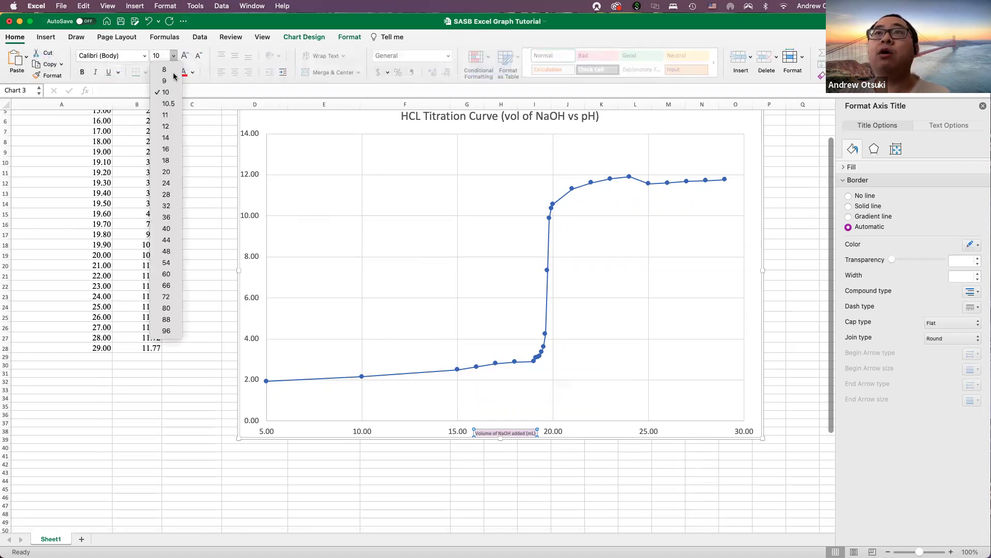
click(166, 171)
- Deselect the axis title and make the chart taller by extending its lower edge to about row 43
click(594, 471)
click(582, 427)
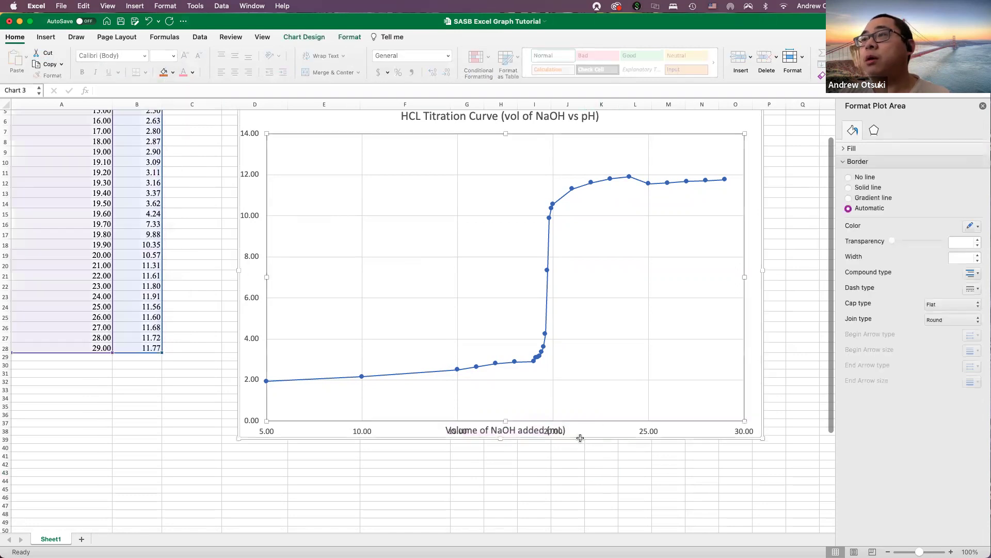
drag(500, 439, 501, 481)
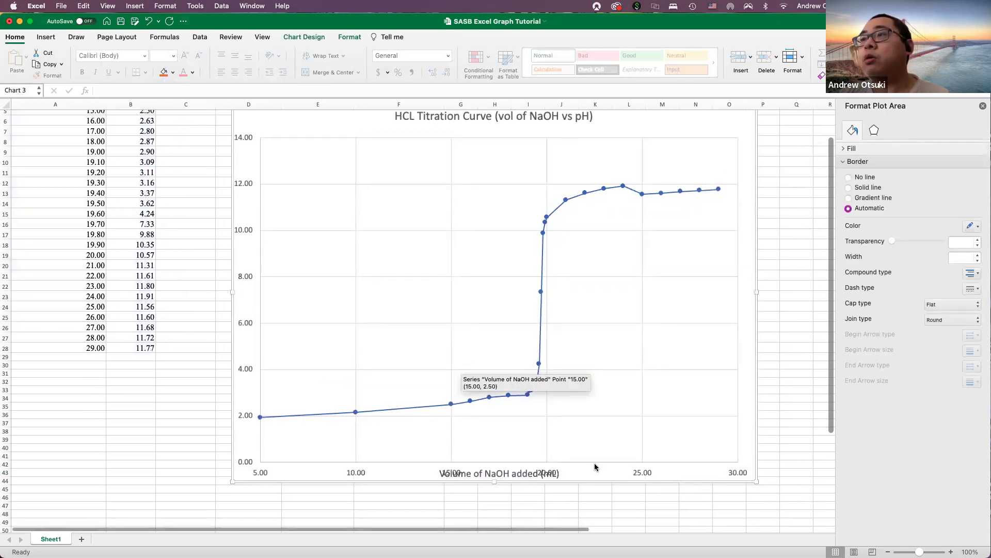
- Examine the formatting options of the horizontal axis title, chart area and plot area for a way to separate the title from the axis labels
click(594, 467)
click(545, 472)
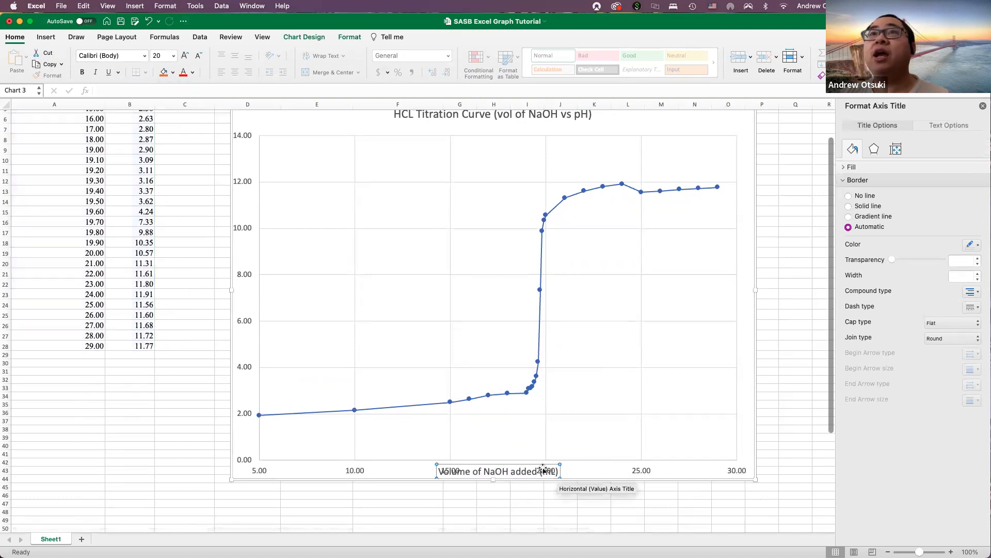
scroll(759, 288, down, 1)
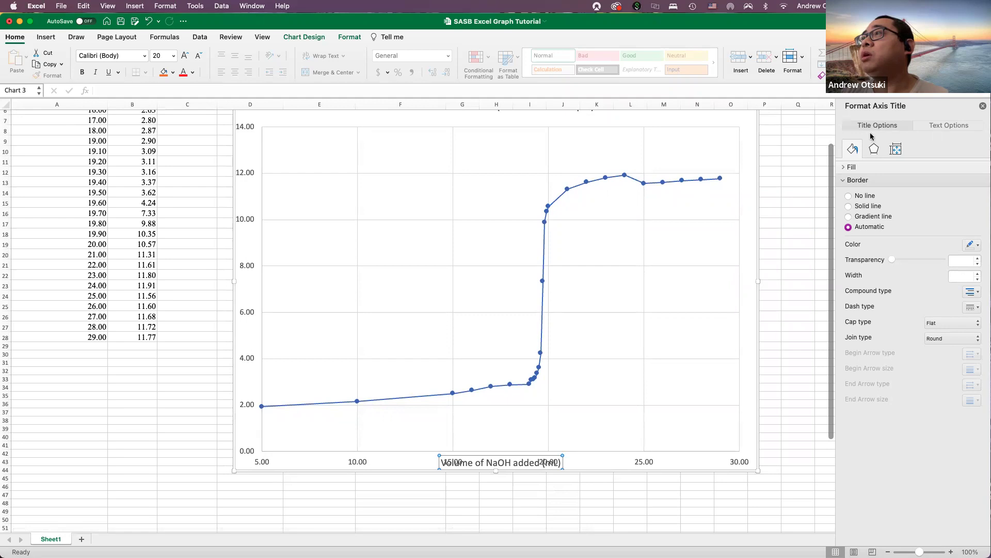
click(749, 375)
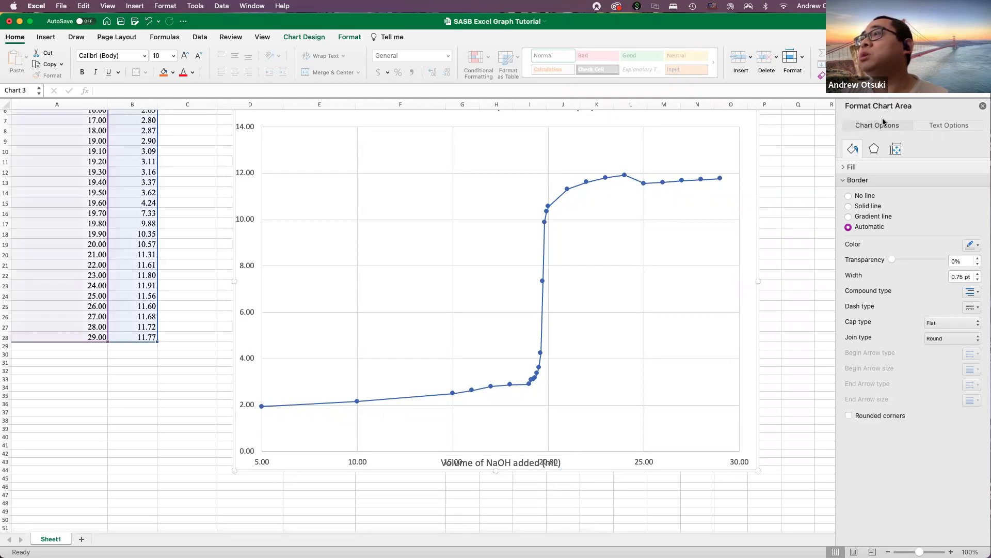
click(945, 125)
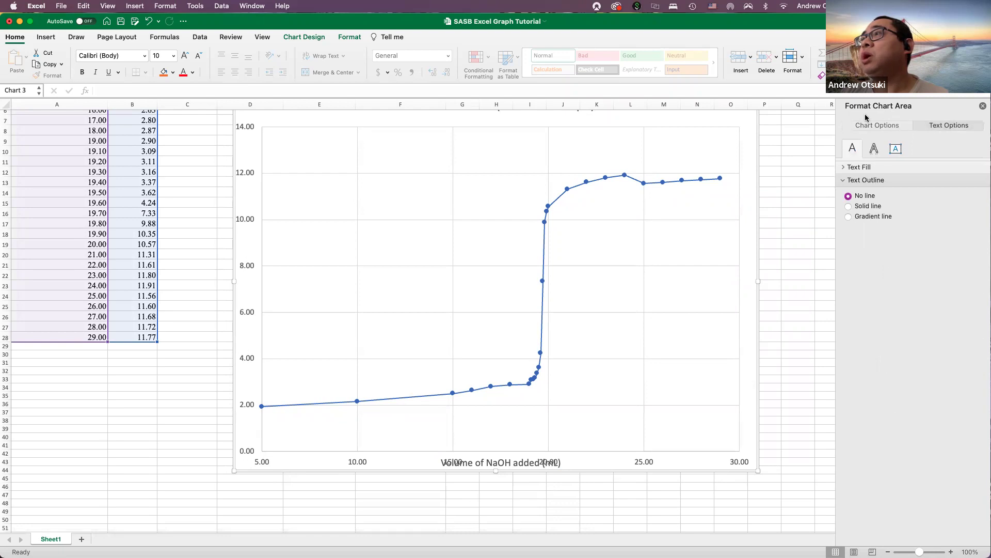
click(877, 125)
scroll(719, 255, down, 1)
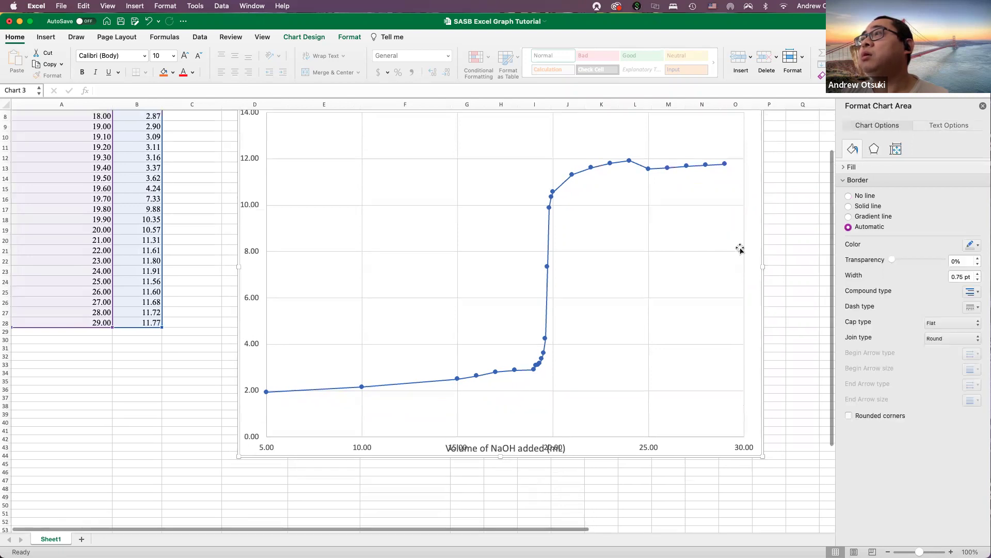
scroll(740, 249, down, 1)
click(874, 149)
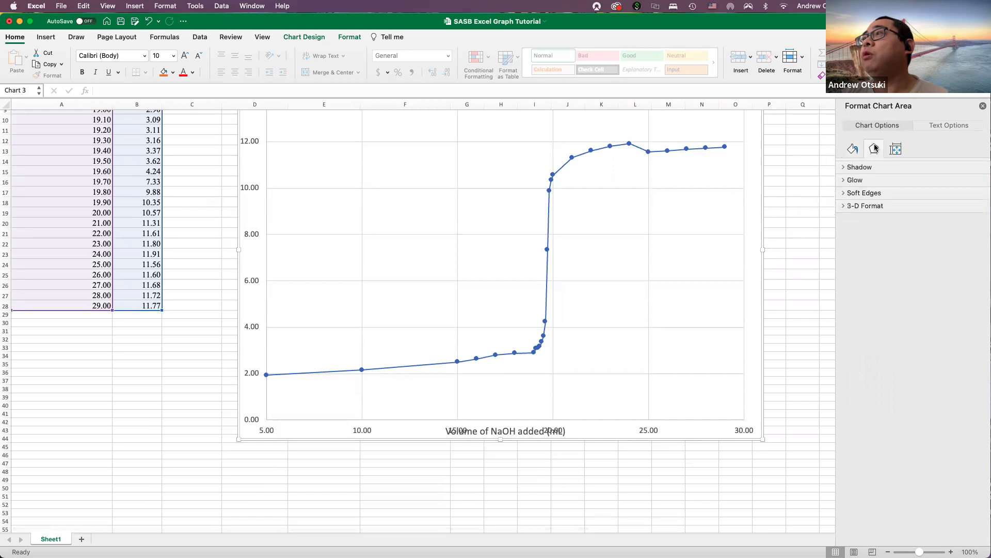
click(896, 149)
click(638, 314)
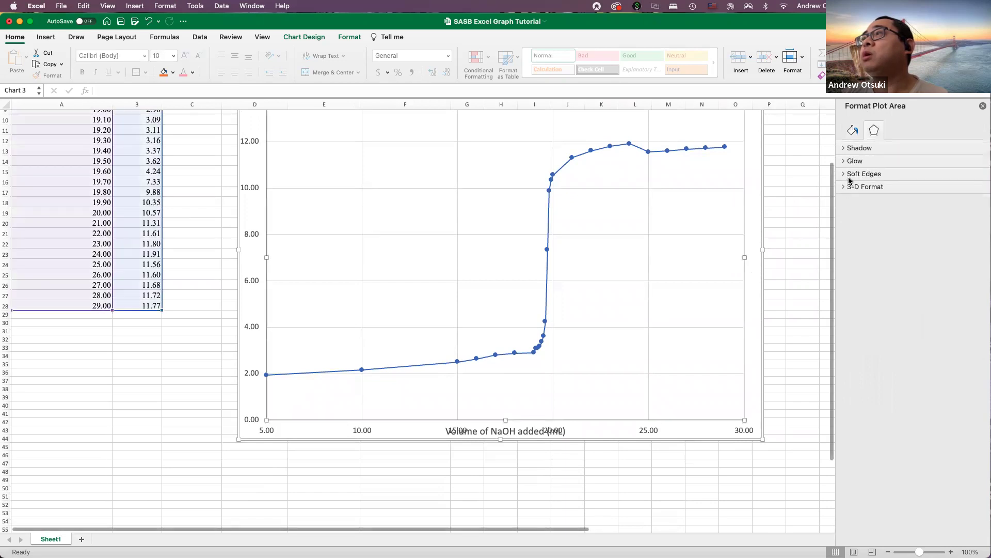
click(855, 133)
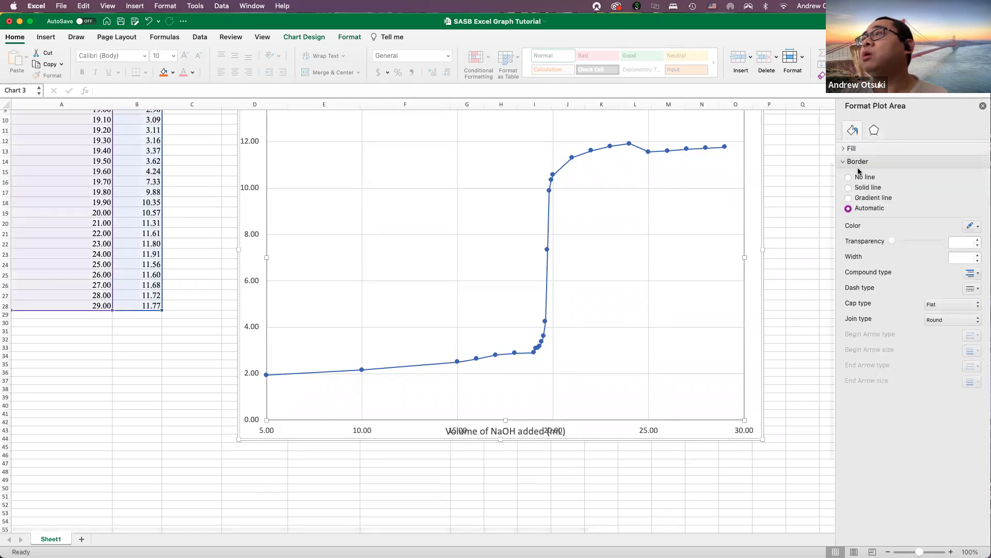
click(873, 133)
click(754, 347)
scroll(460, 452, down, 1)
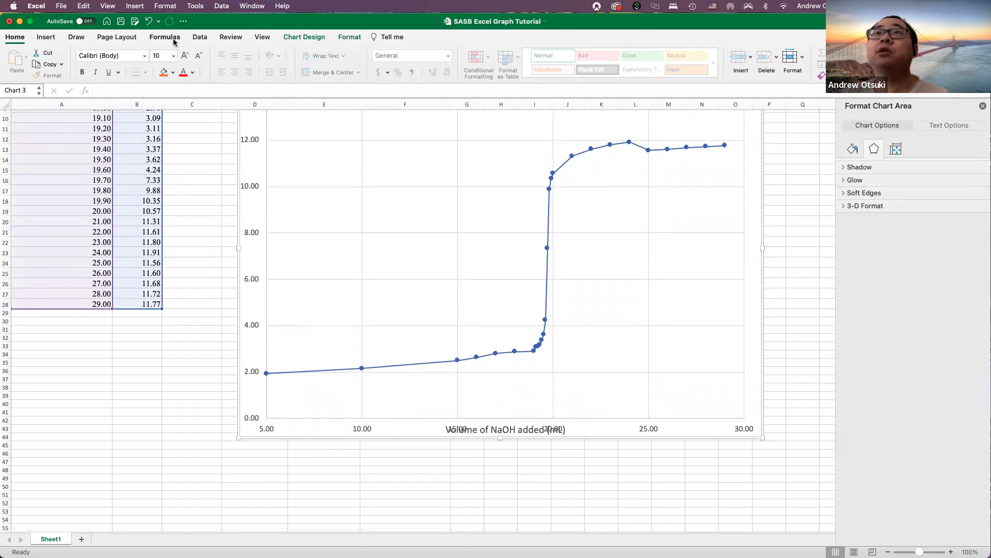
click(192, 39)
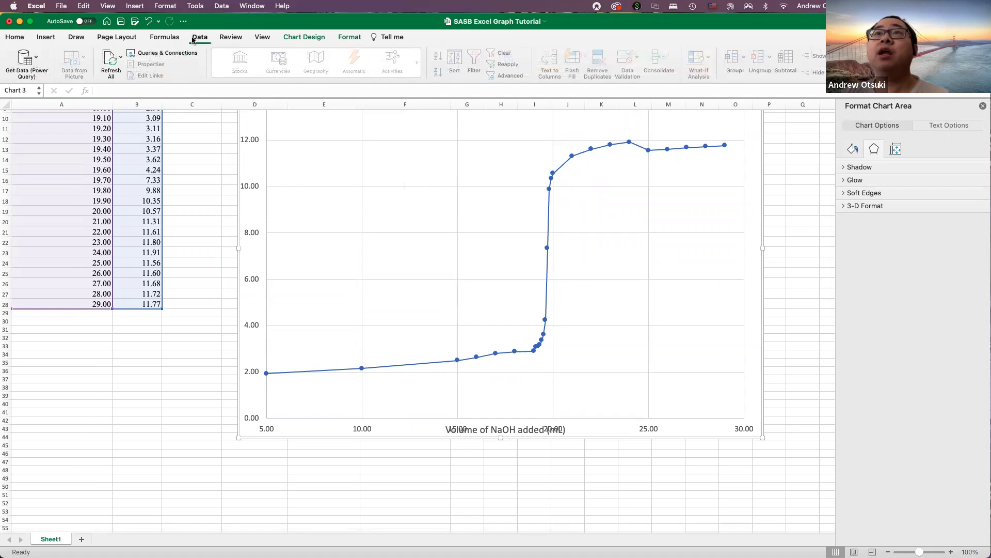
click(695, 248)
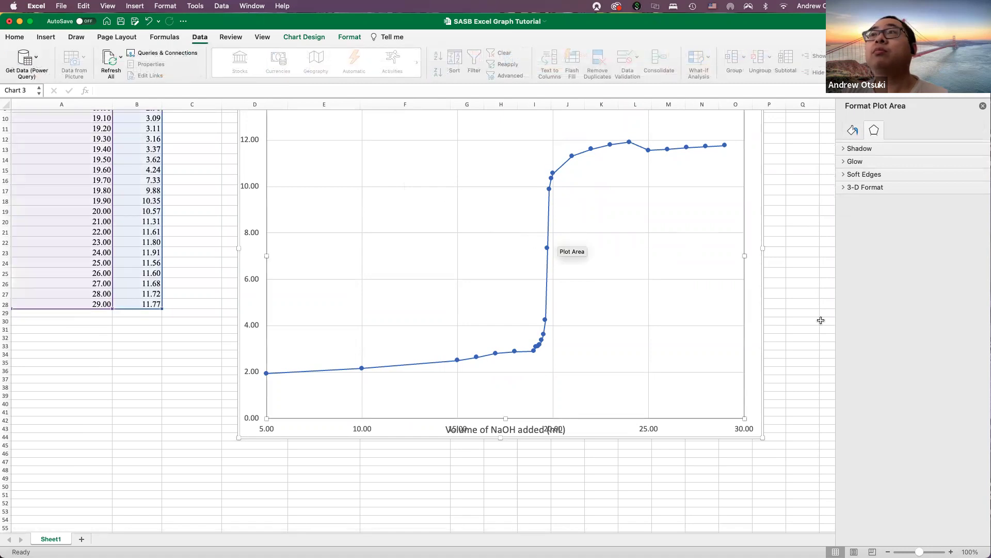
click(758, 303)
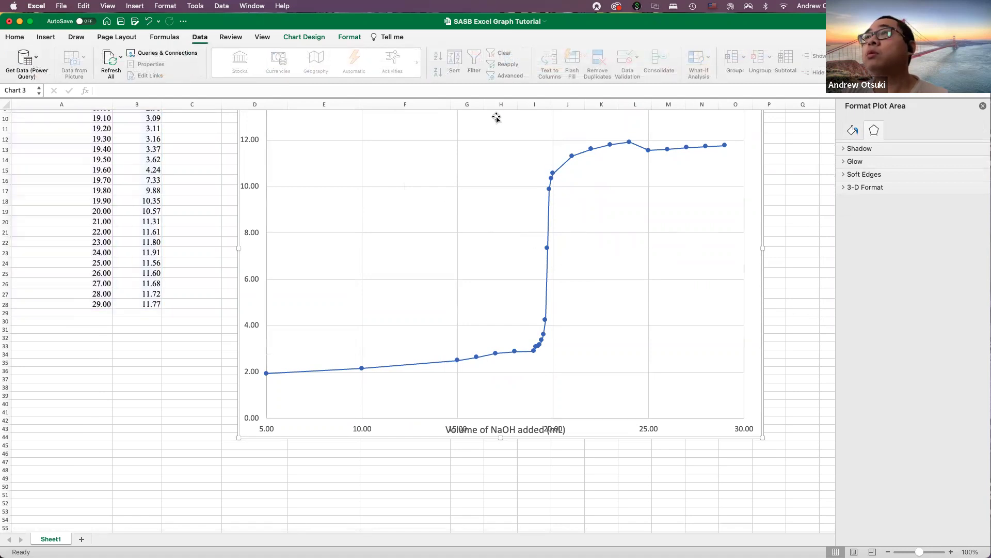
- Remove the primary horizontal axis title from the chart
click(298, 38)
click(27, 58)
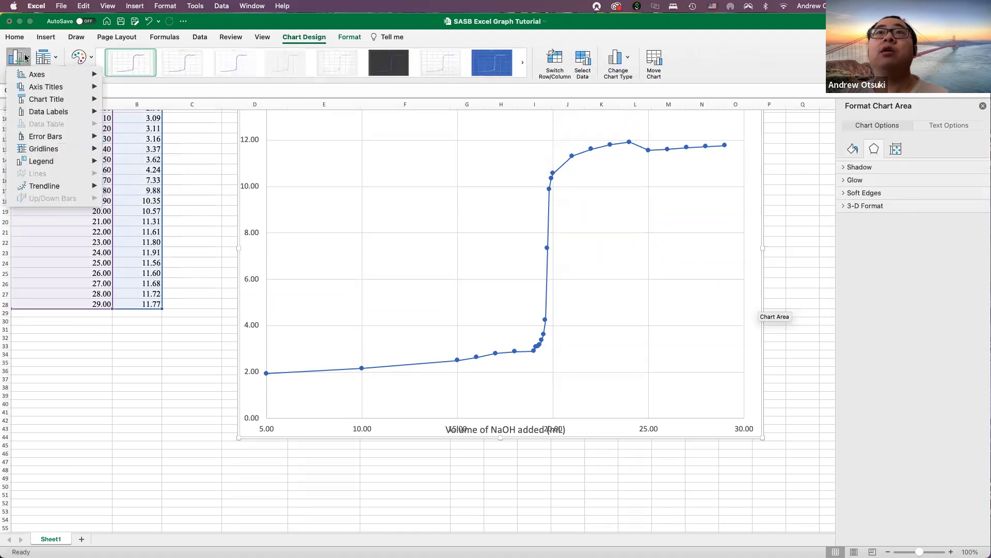
mouse_move(35, 75)
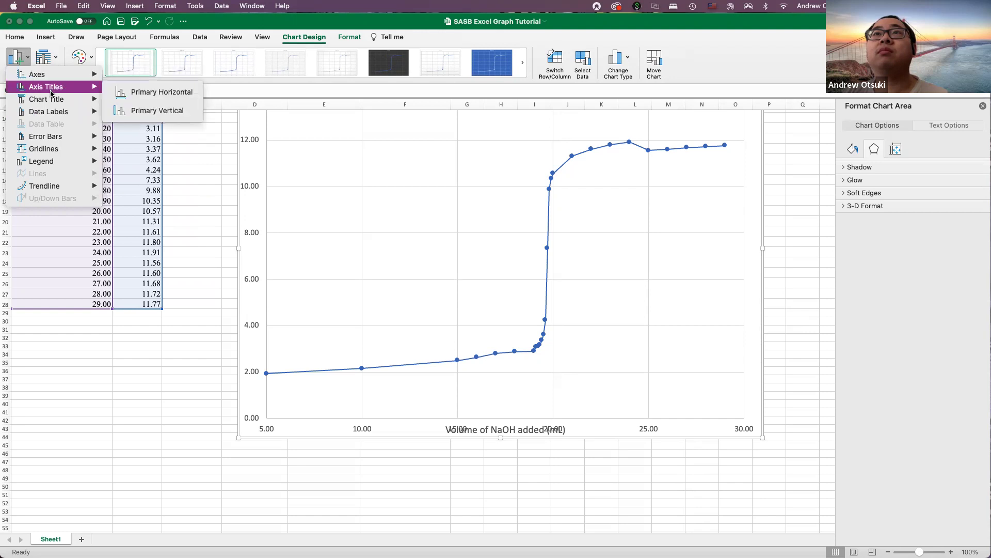
click(144, 92)
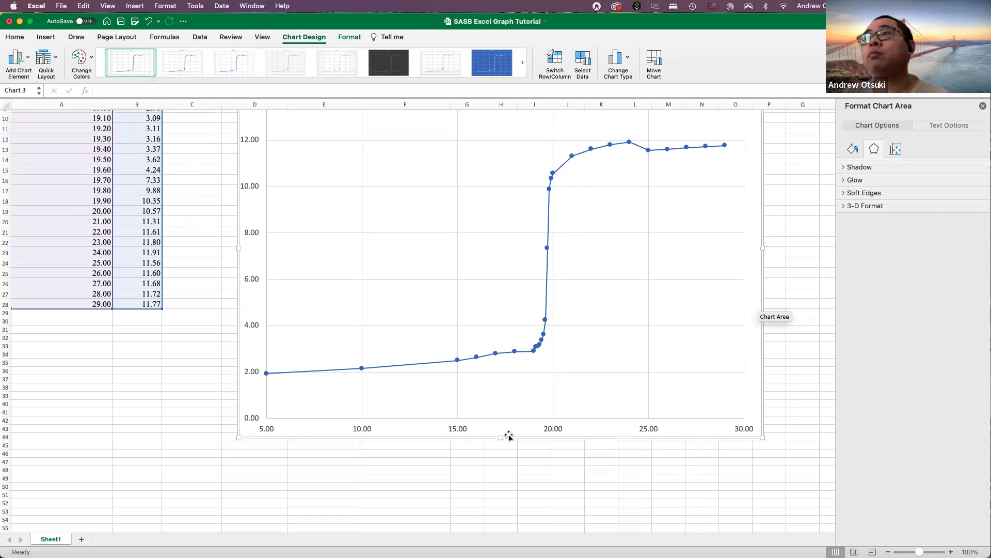
- Add a new primary horizontal axis title, and undo both this addition and the previous title's removal
click(16, 58)
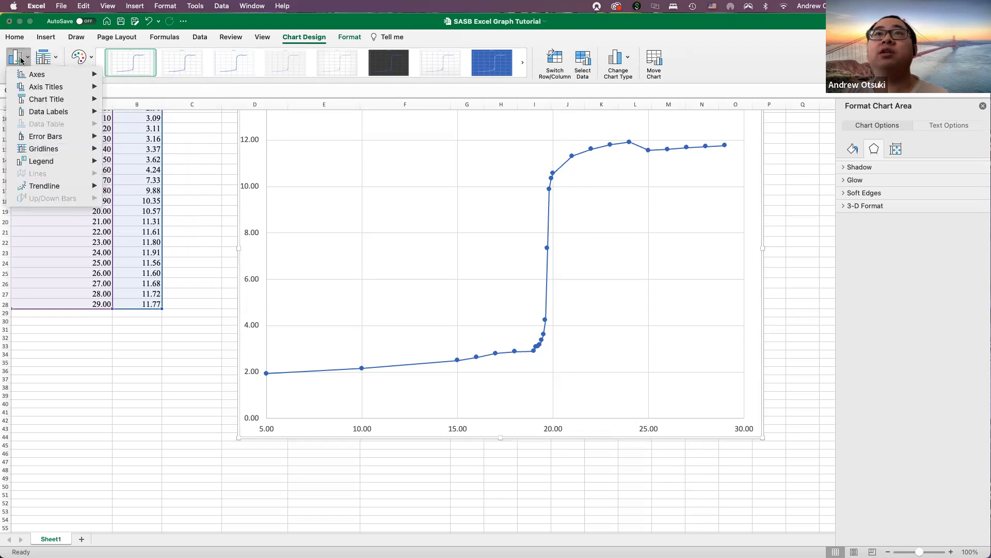
mouse_move(46, 87)
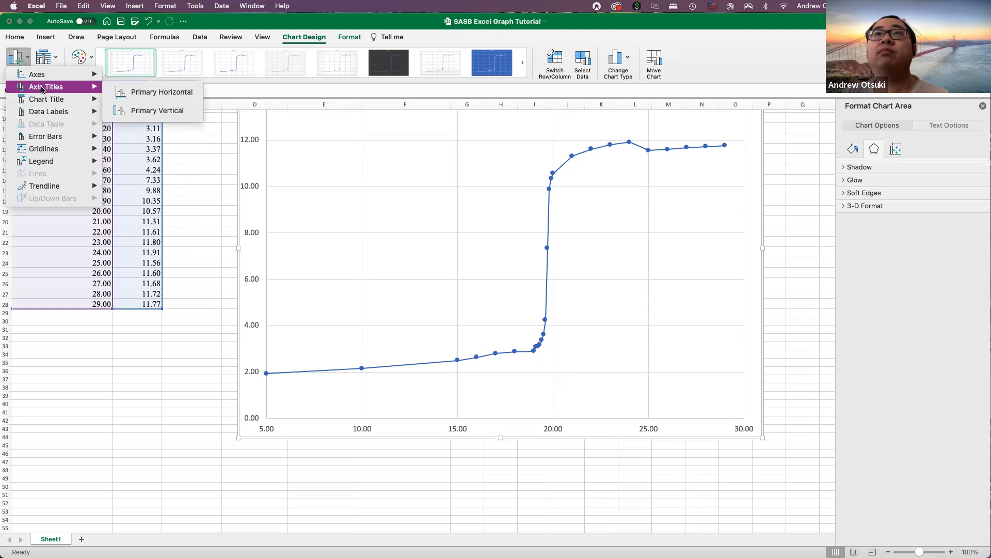
click(156, 92)
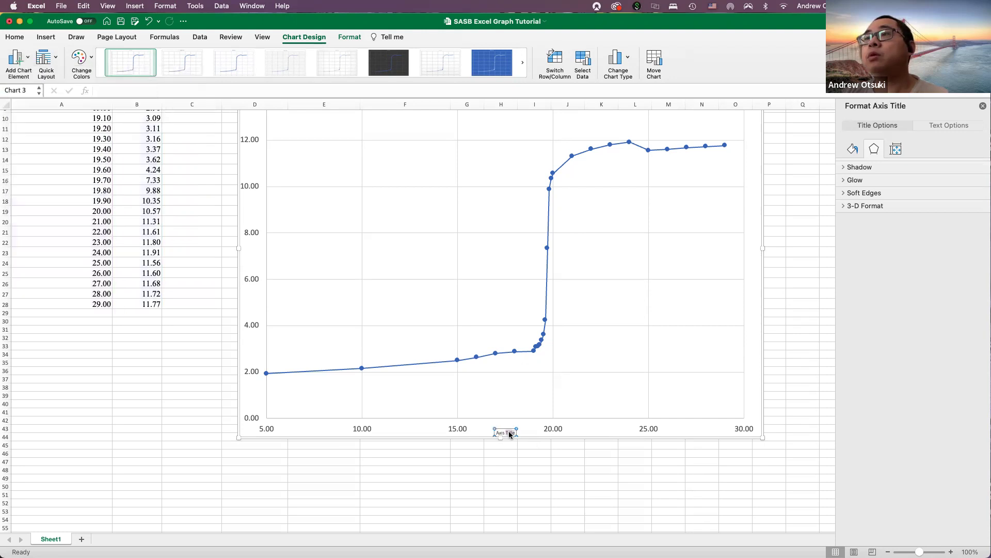
key(super+z)
key(super+z)
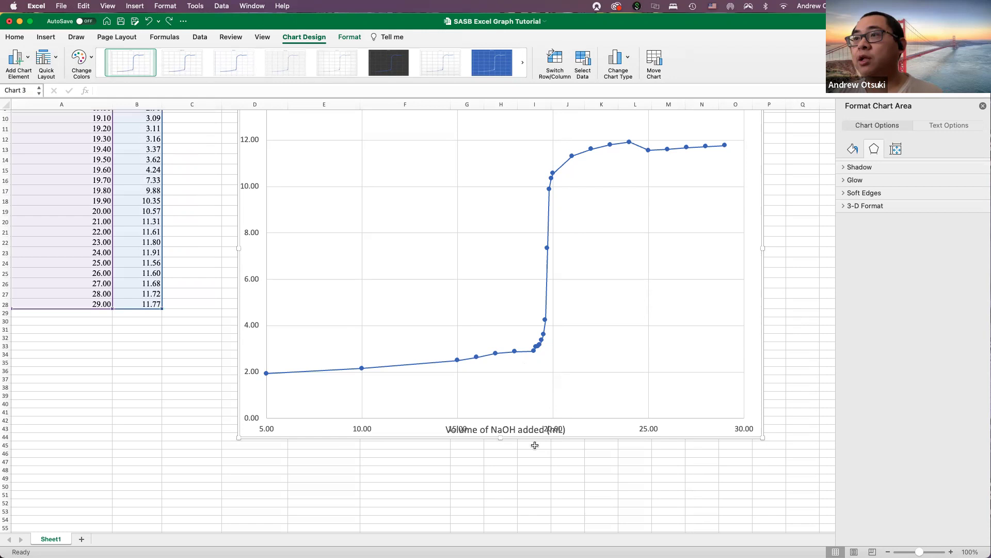
- Try setting the horizontal axis labels' vertical alignment to Bottom Centered
click(953, 124)
click(881, 125)
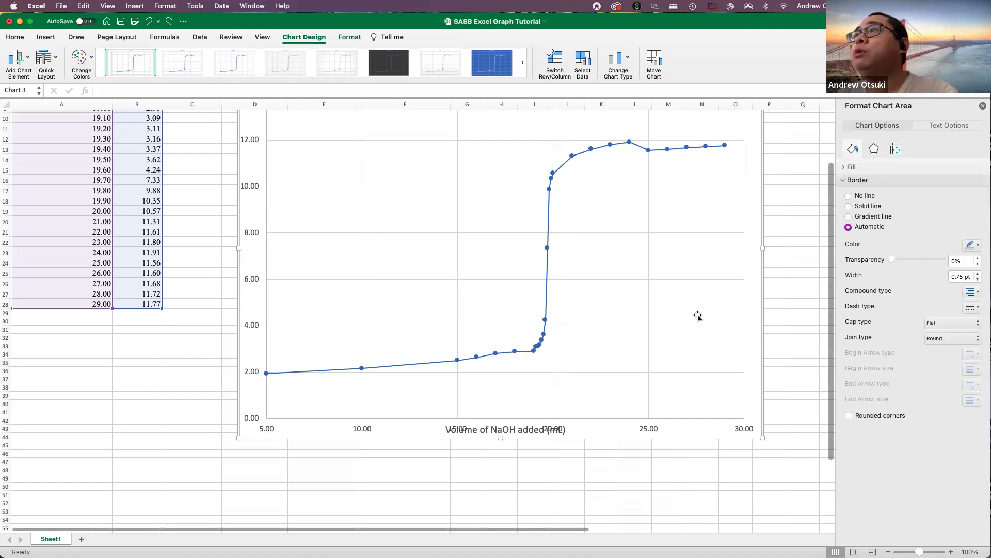
click(647, 430)
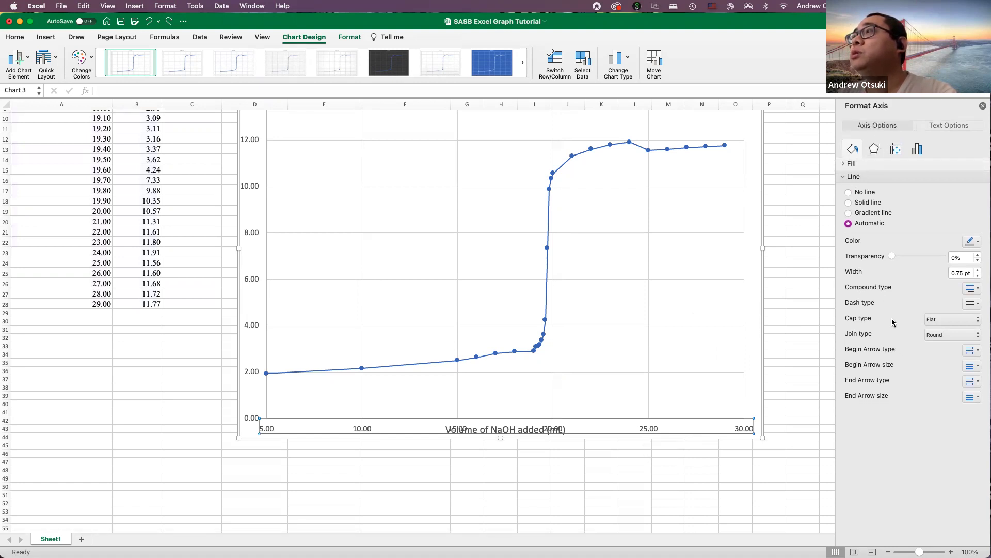
click(878, 149)
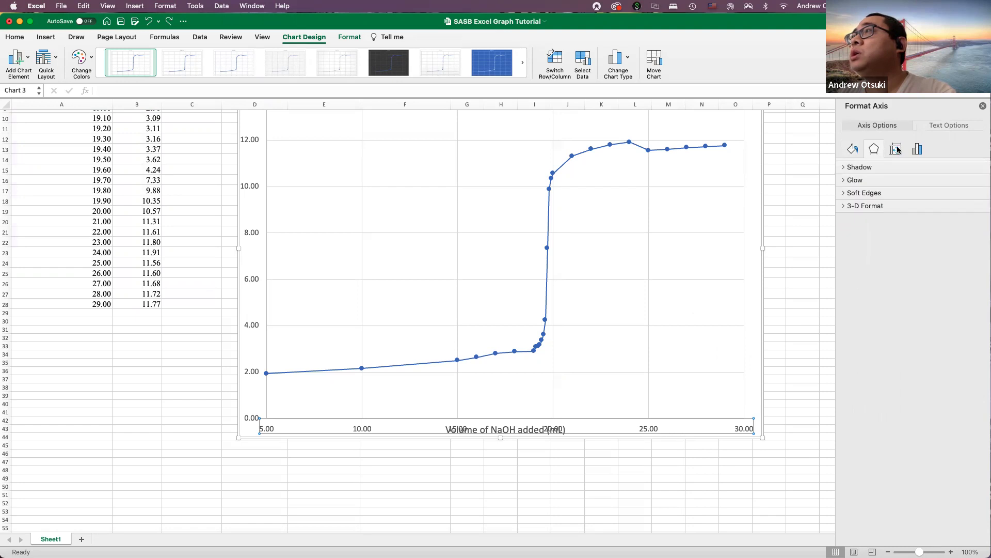
click(897, 149)
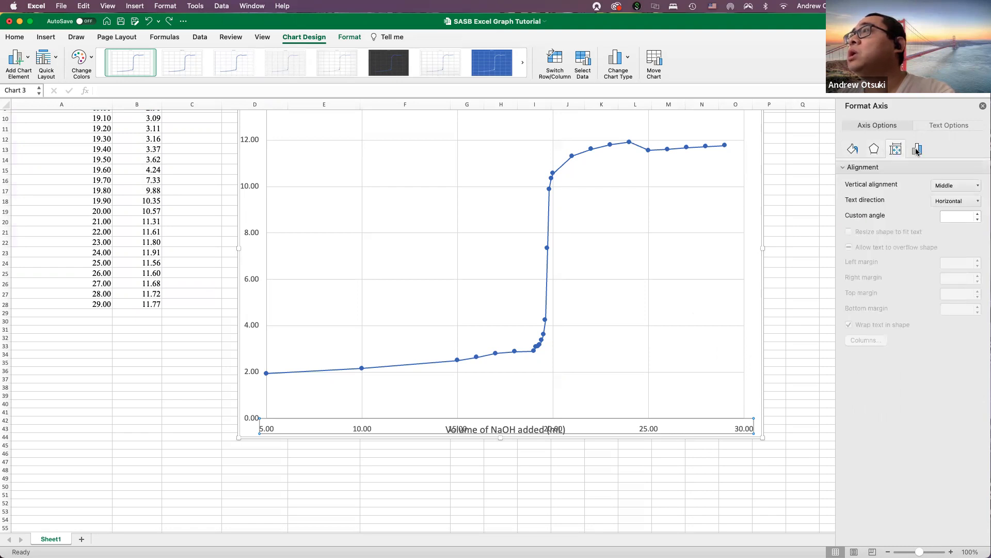
click(938, 185)
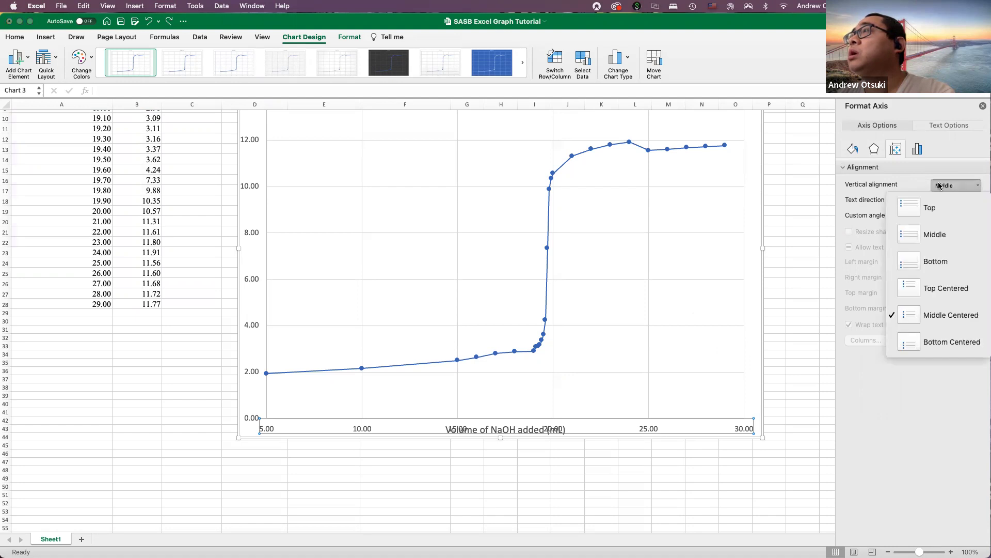
click(934, 341)
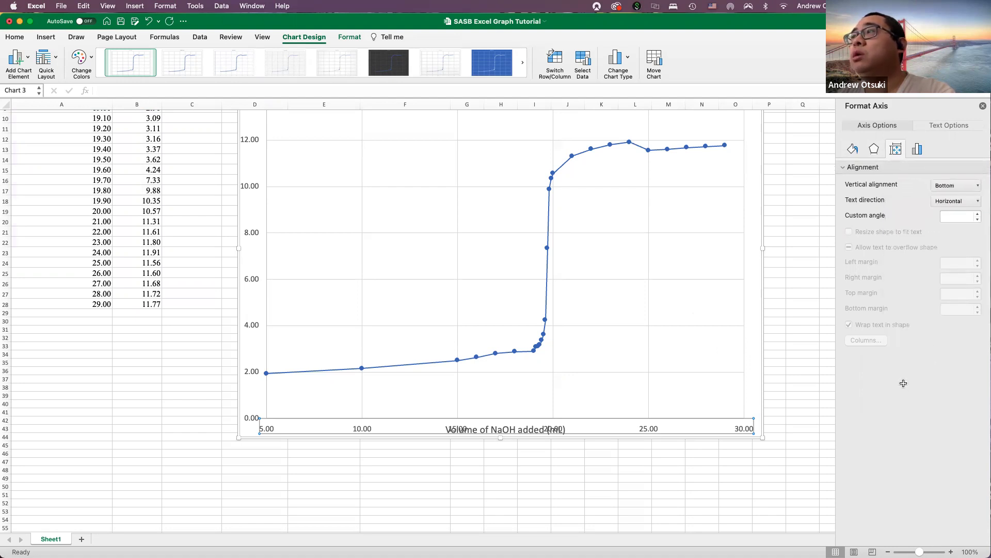
click(956, 186)
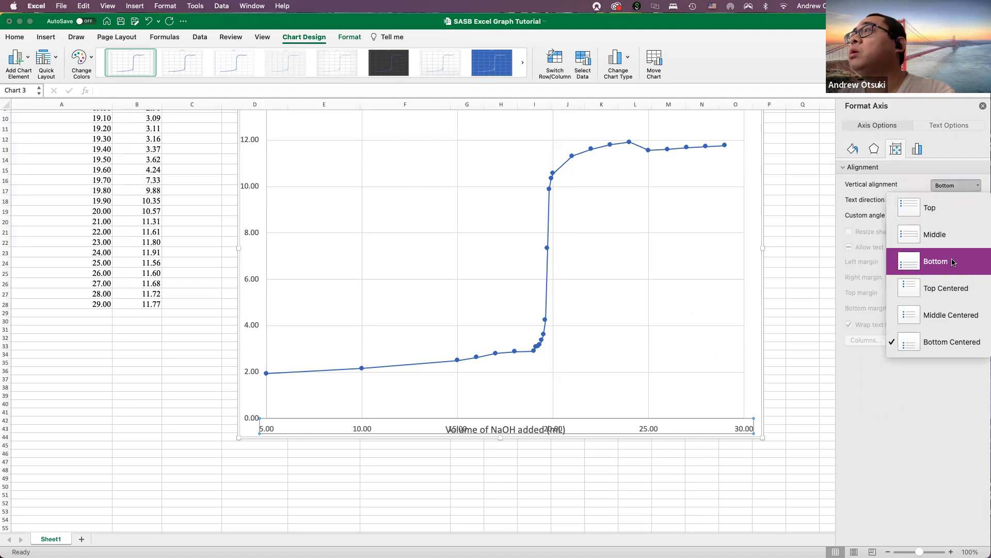
click(659, 410)
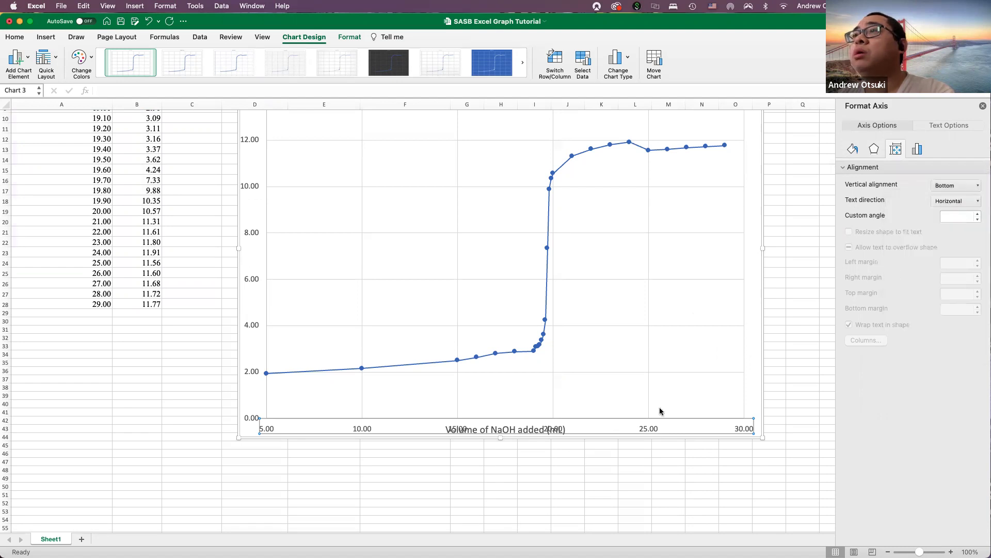
- Make the chart taller by extending its lower edge to about row 46
drag(501, 439, 502, 496)
scroll(498, 493, right, 1)
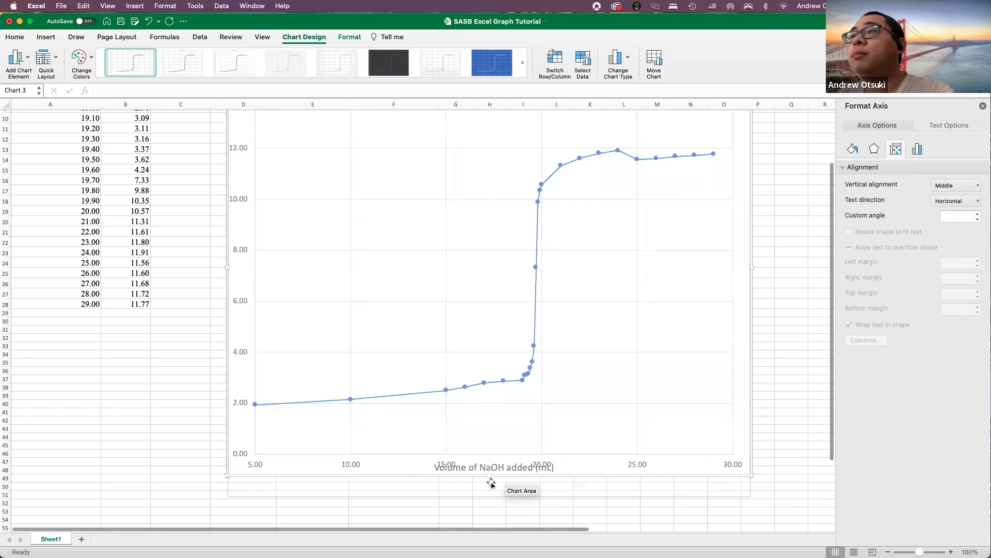
click(789, 414)
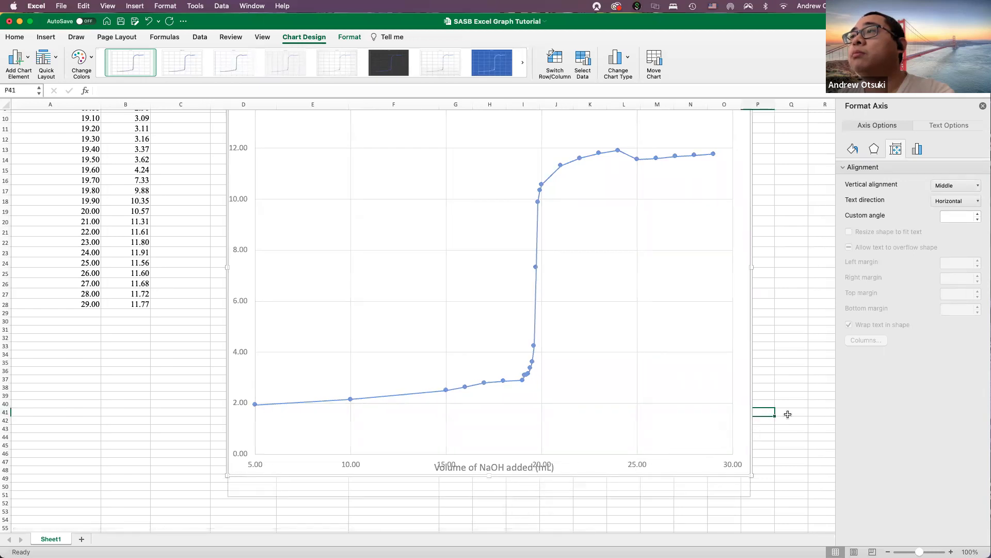
drag(488, 500, 483, 461)
- Examine the horizontal axis title's text fill, outline, effects and text box options, and select the horizontal axis
click(534, 446)
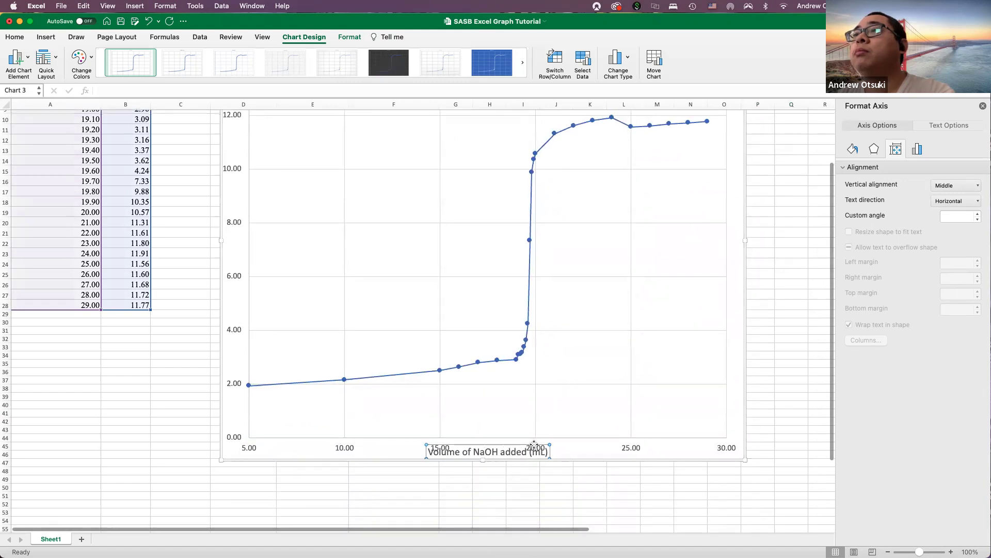
scroll(744, 432, right, 3)
scroll(744, 432, up, 2)
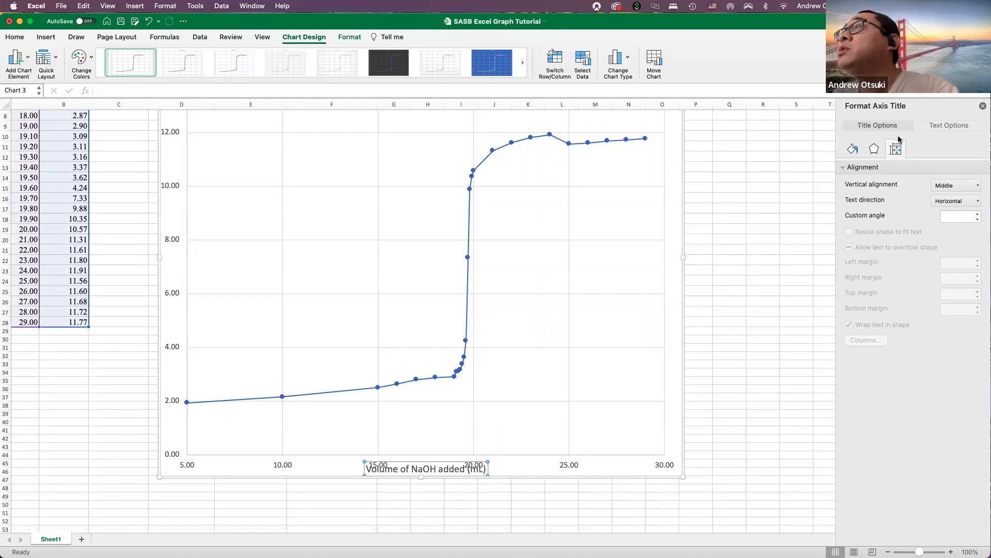
click(921, 127)
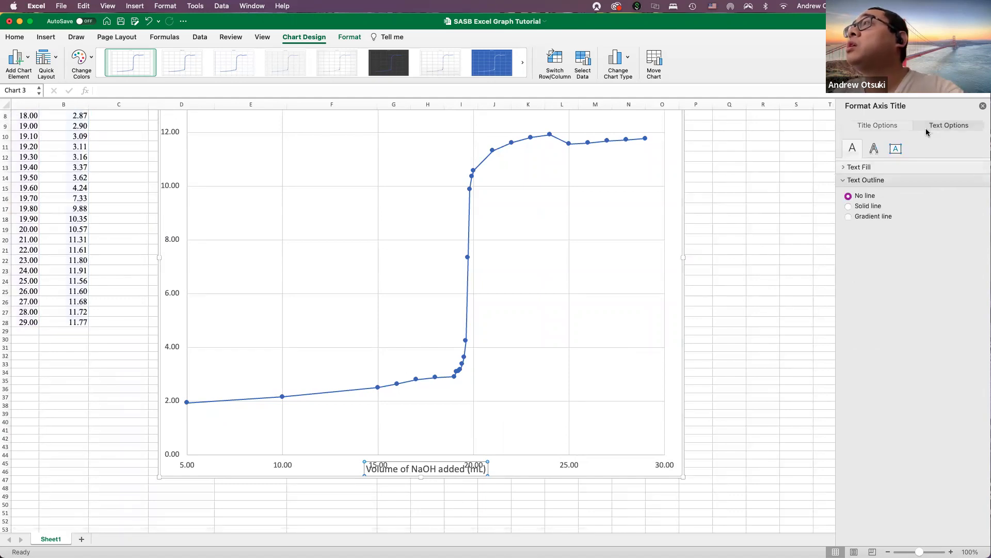
click(877, 151)
click(894, 151)
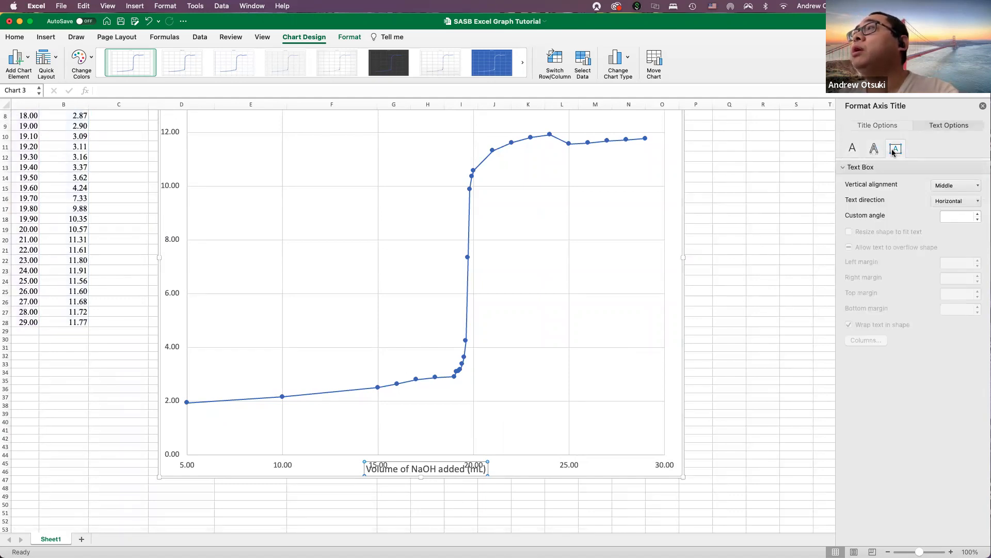
click(853, 150)
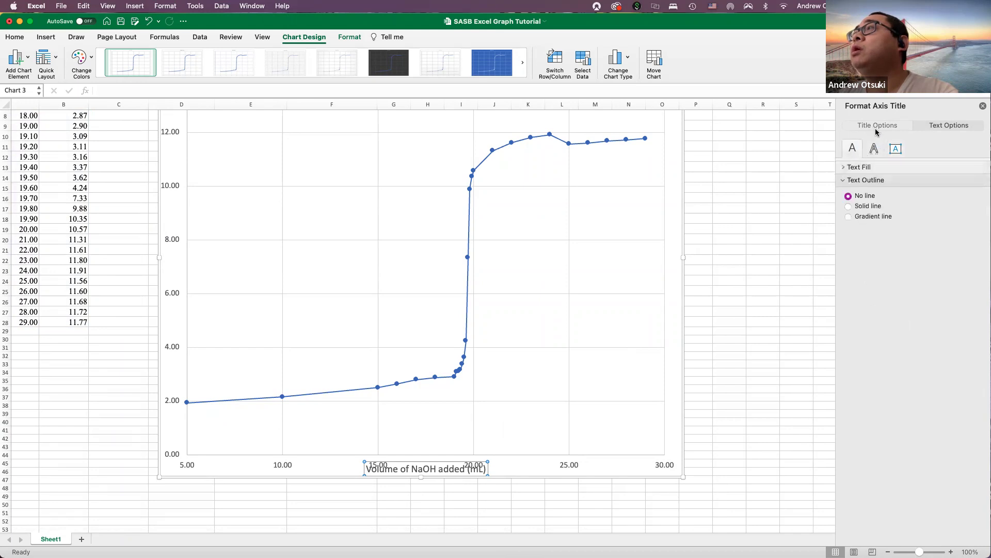
click(664, 467)
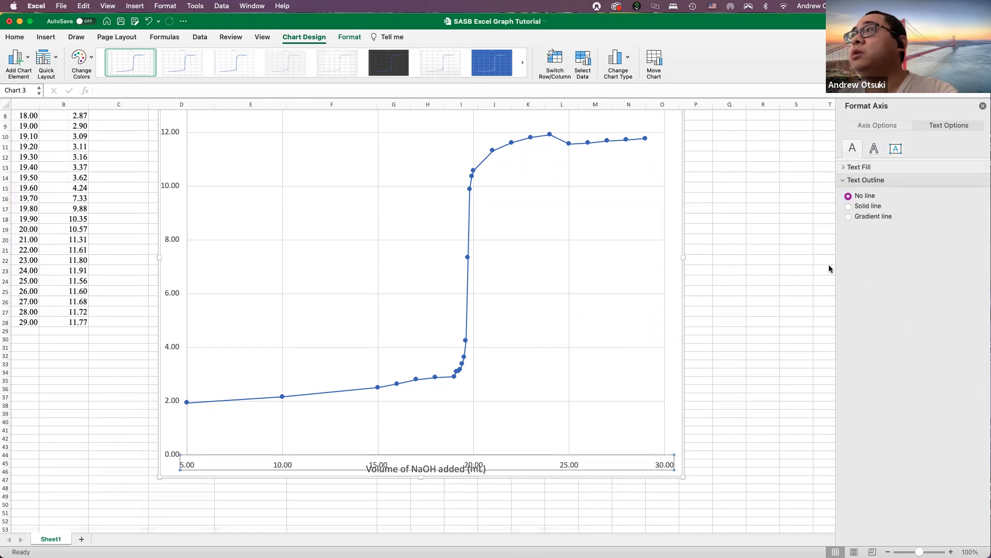
- Try the Low and None label positions for the horizontal axis labels
click(877, 126)
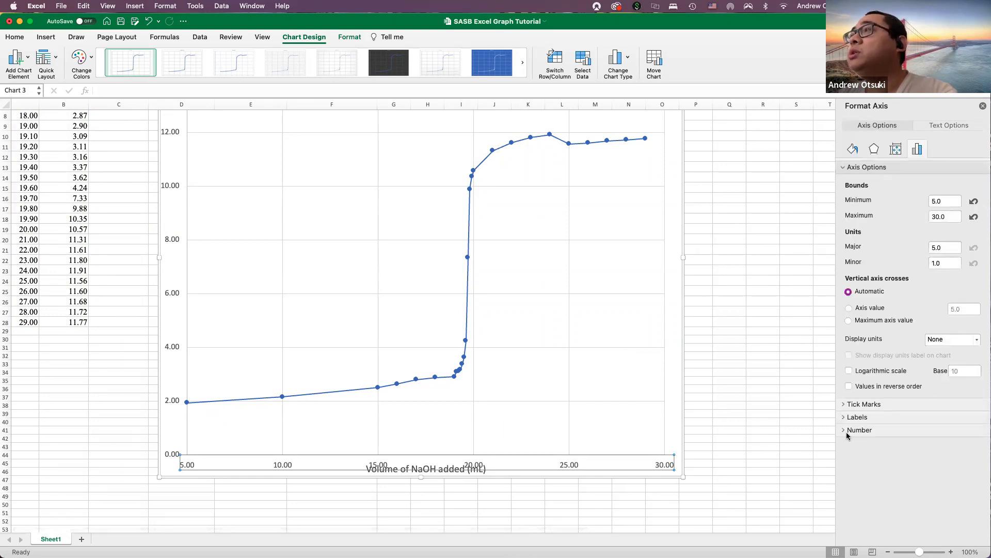
click(847, 418)
click(942, 435)
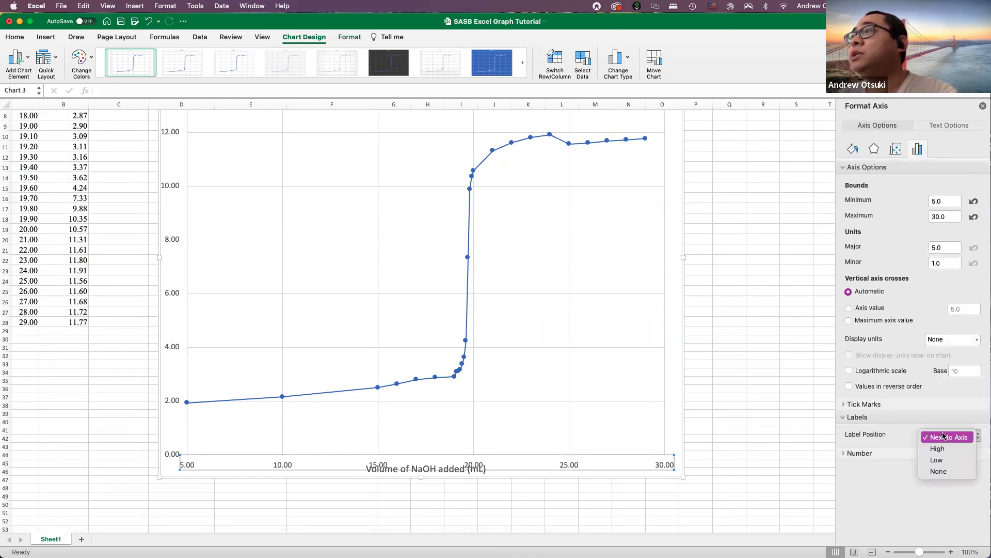
click(938, 460)
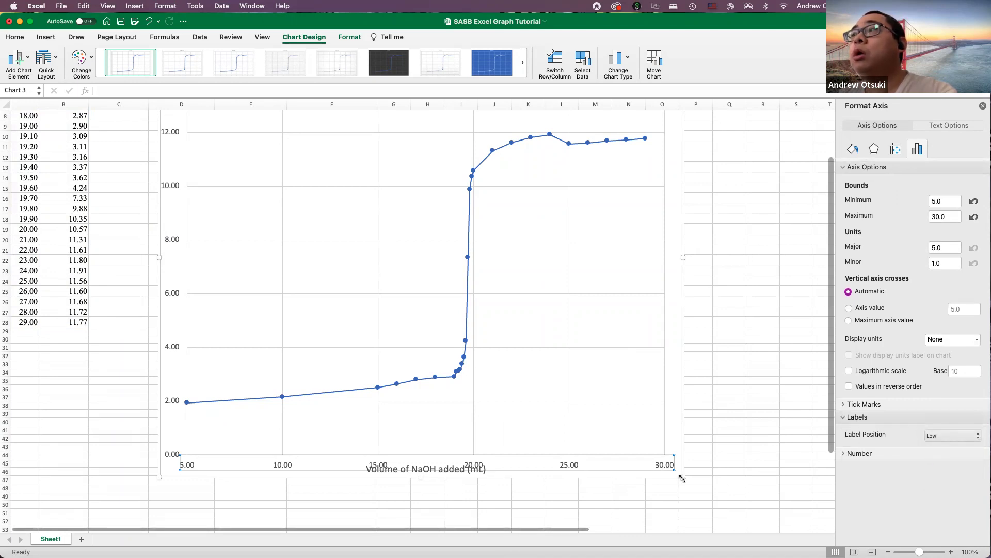
scroll(537, 467, down, 3)
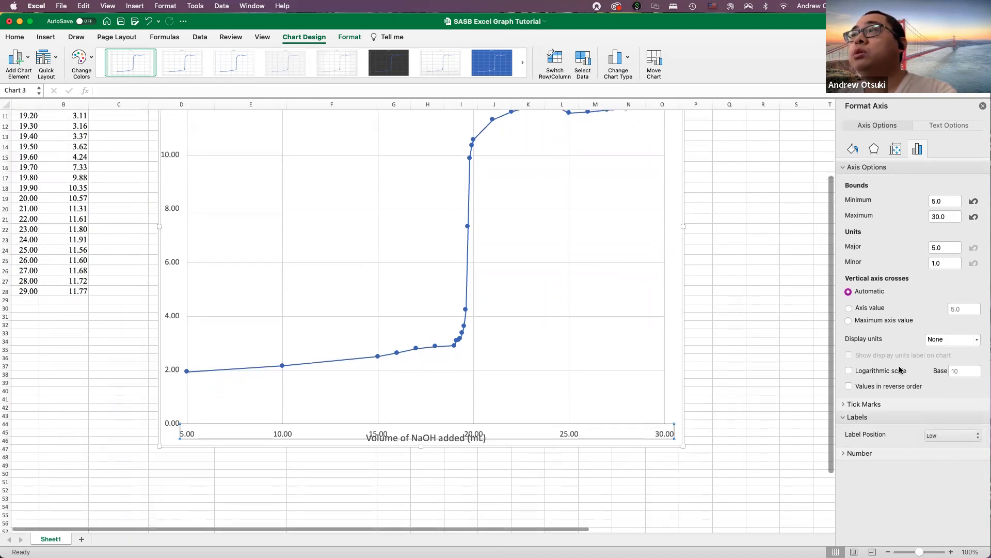
click(938, 439)
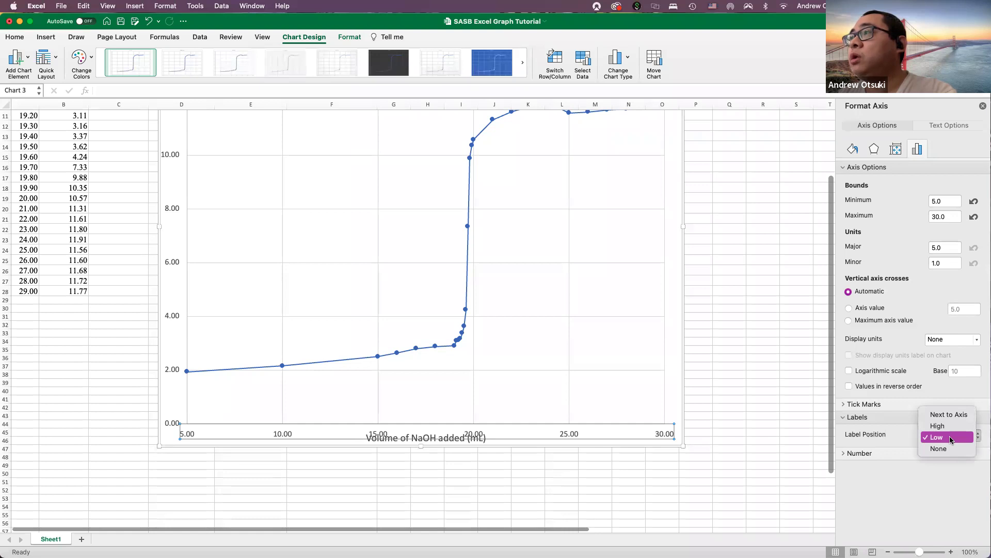
click(950, 449)
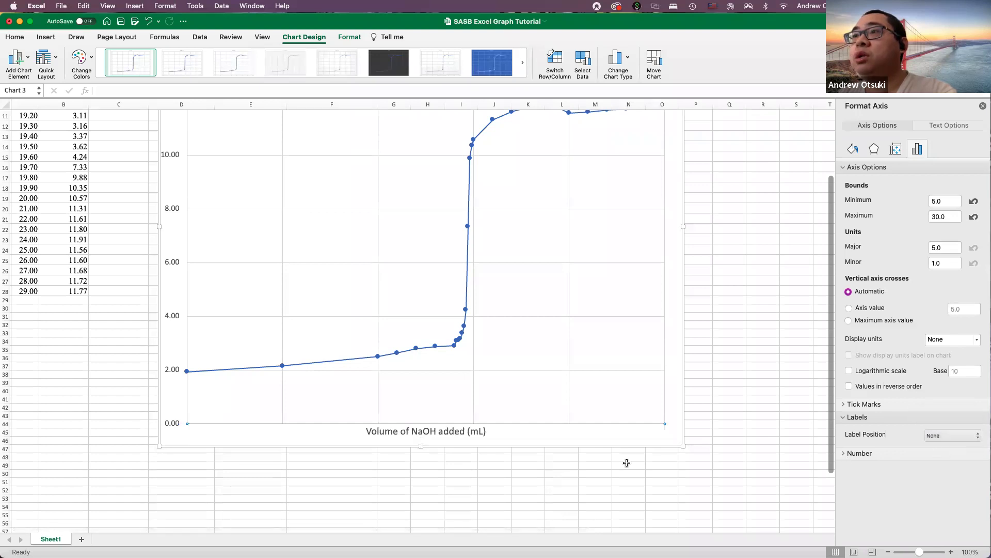
- Try the High label position for the horizontal axis, and restore the Next to Axis position
click(946, 435)
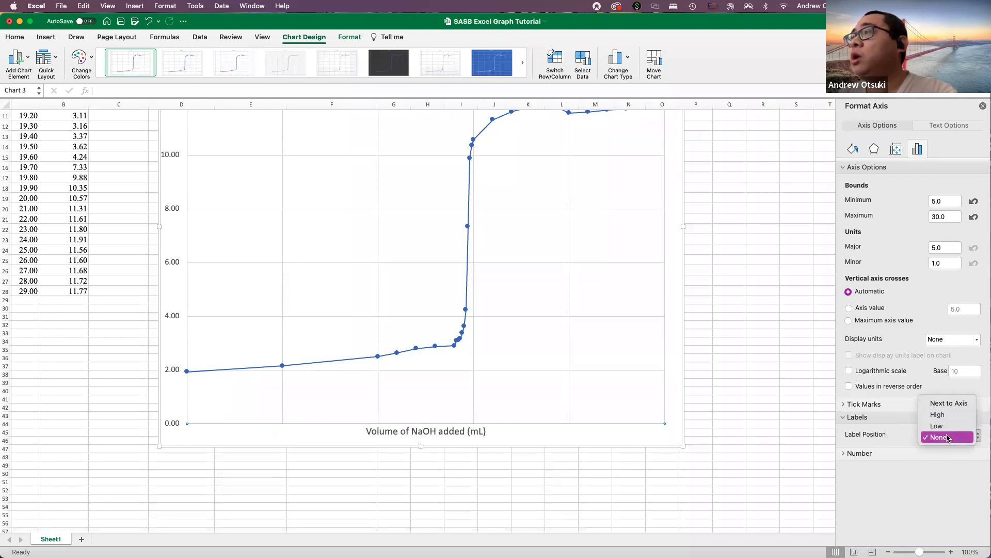
click(946, 415)
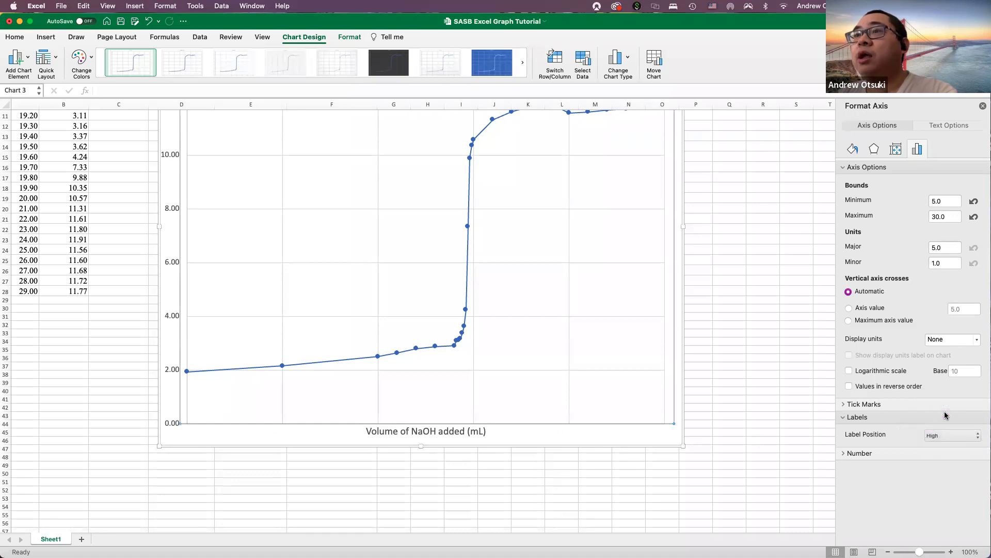
scroll(571, 404, up, 3)
click(947, 435)
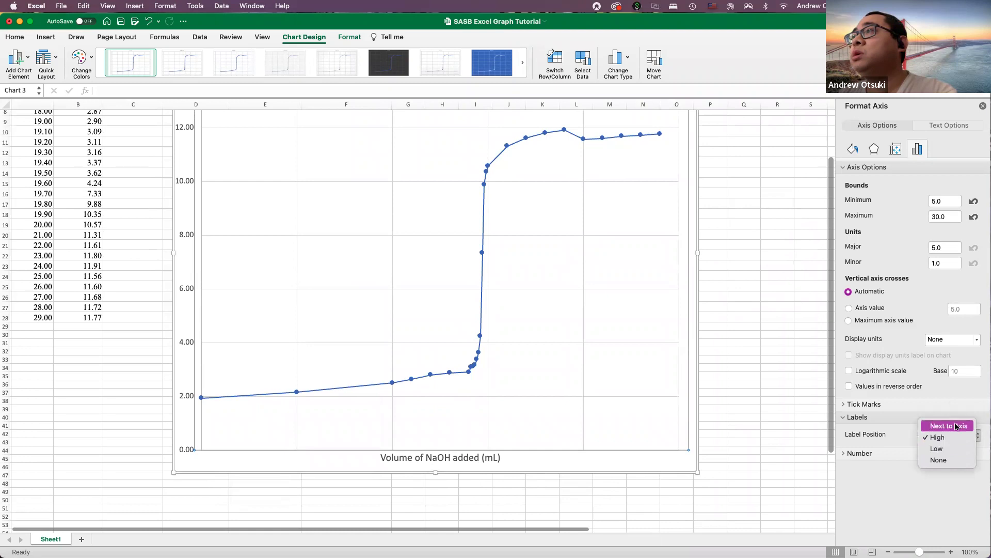
click(955, 425)
click(744, 452)
- Make the chart taller by extending its lower edge to about row 54
click(459, 461)
click(458, 461)
scroll(465, 402, down, 5)
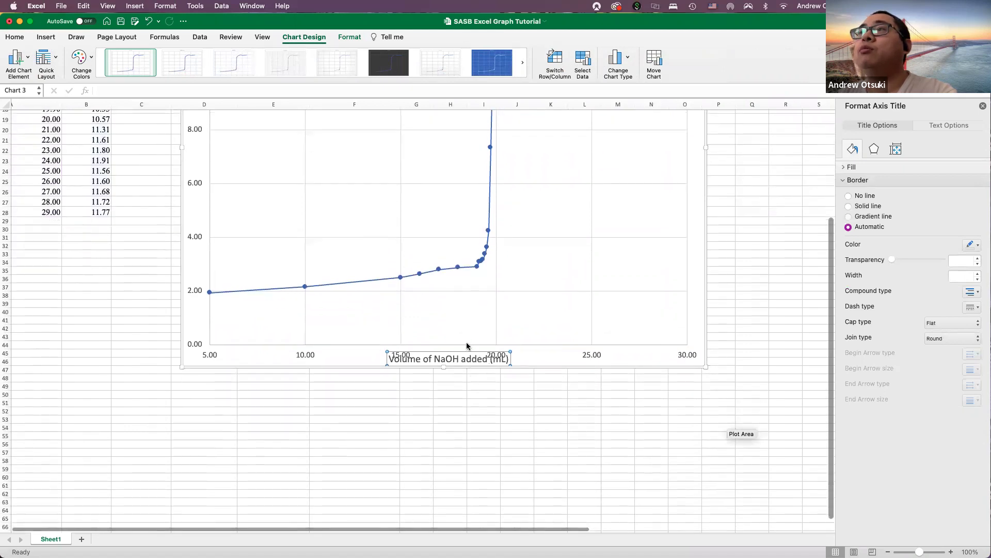
click(451, 359)
drag(438, 370, 440, 445)
scroll(444, 454, up, 1)
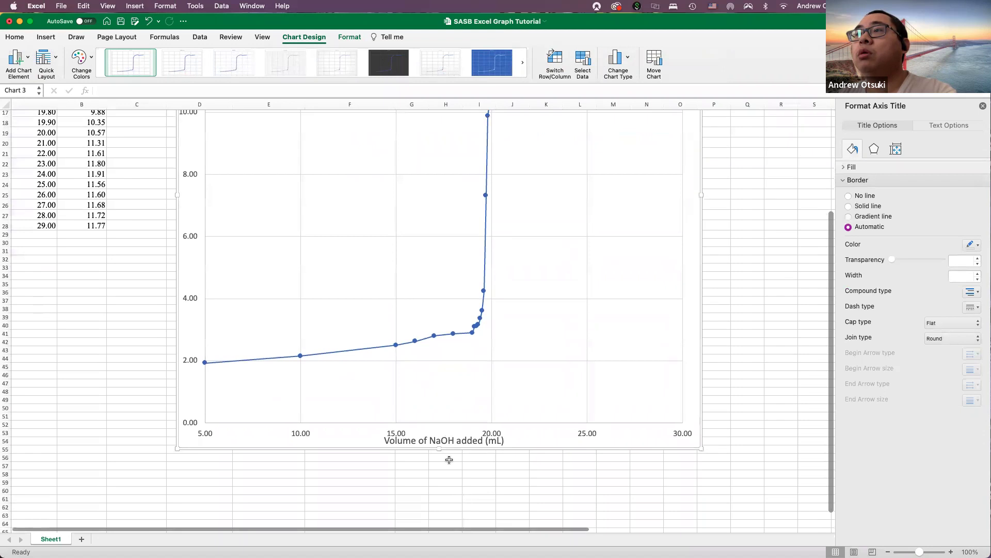
scroll(445, 433, down, 3)
scroll(440, 392, up, 10)
scroll(441, 378, down, 4)
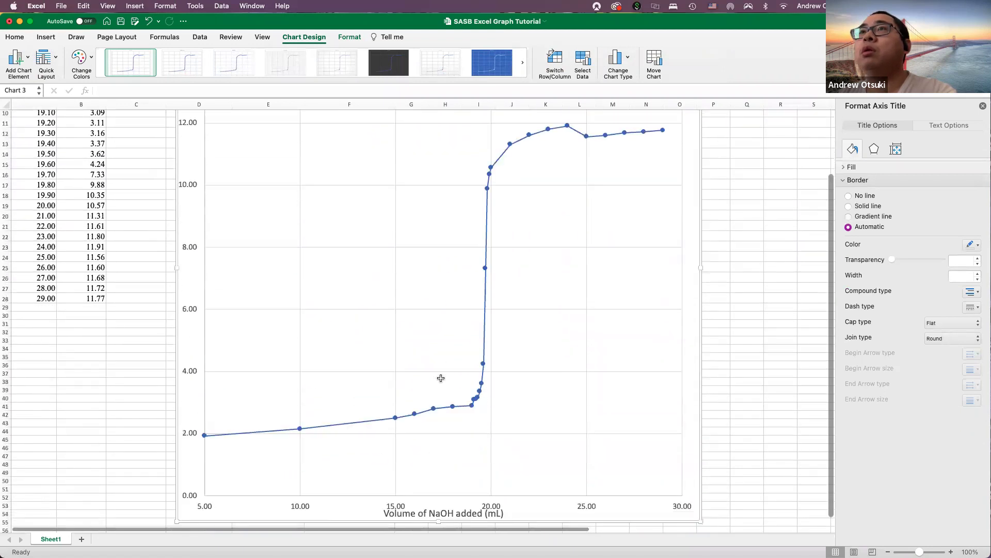
scroll(441, 377, down, 5)
scroll(468, 369, up, 1)
- Raise the plot area's lower edge to about row 48 to separate the horizontal axis labels from the axis title
click(509, 328)
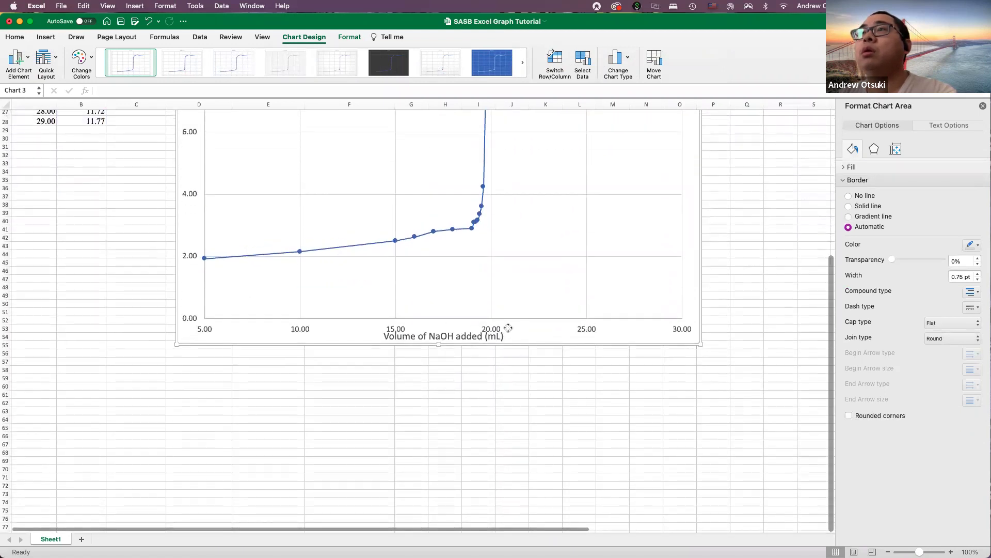
click(465, 336)
scroll(457, 338, right, 2)
scroll(458, 338, left, 1)
scroll(458, 338, up, 1)
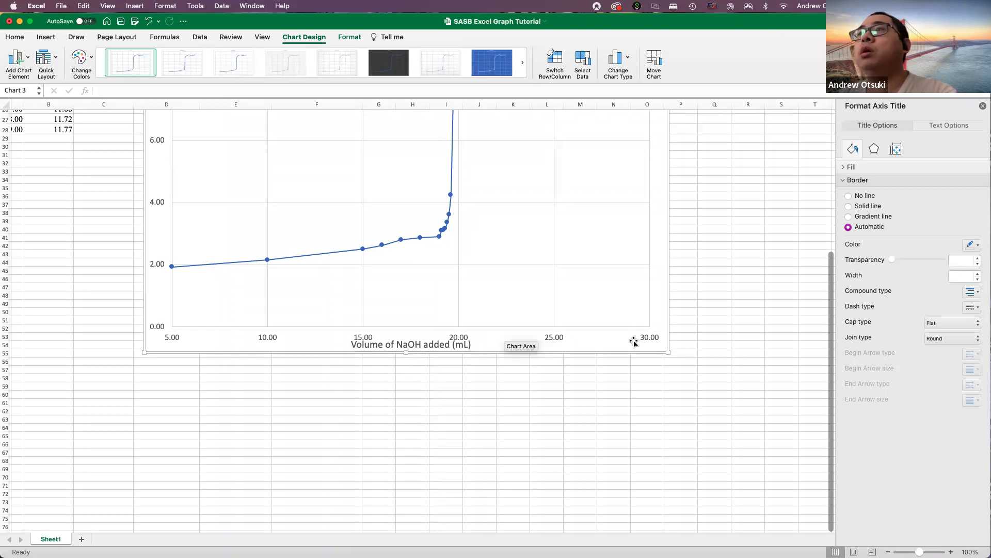
click(609, 349)
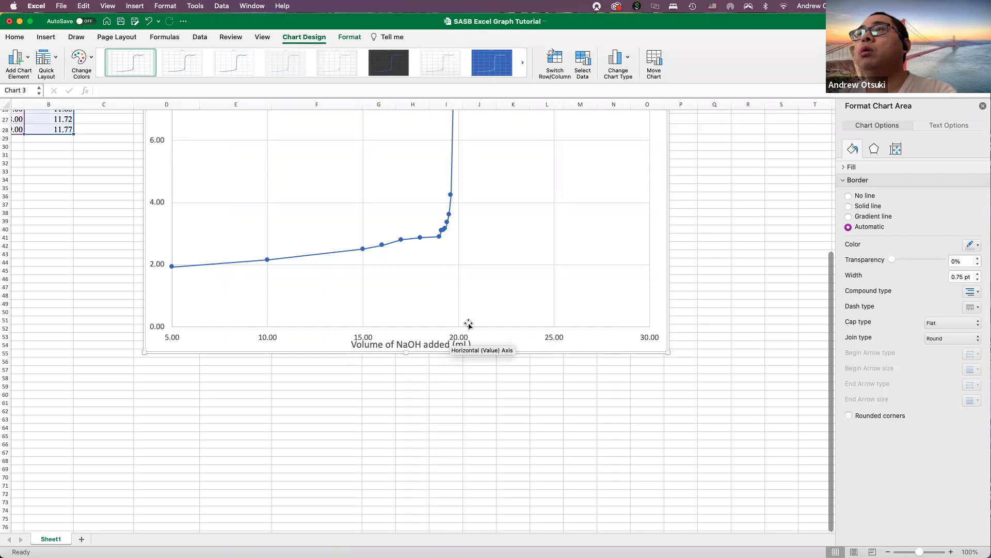
click(473, 328)
click(508, 329)
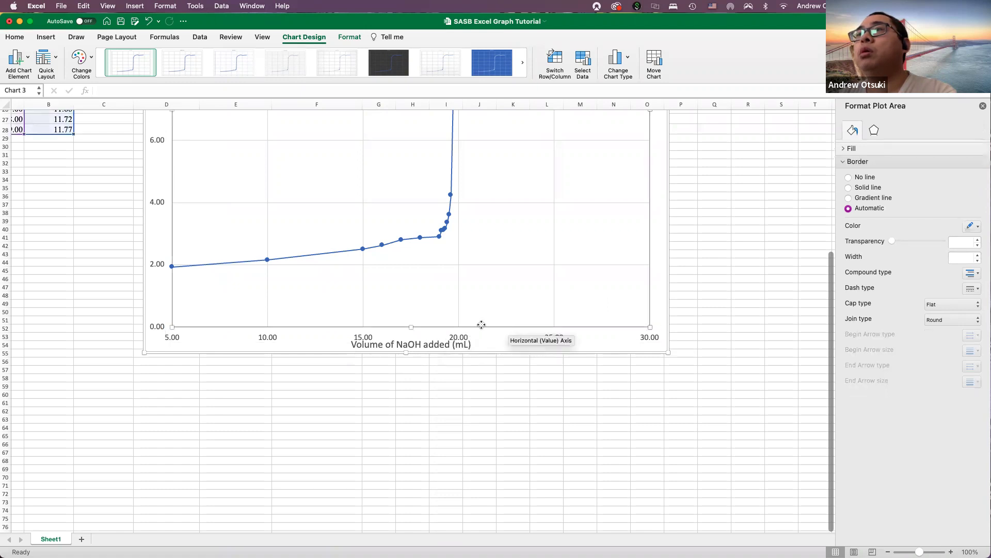
drag(411, 327, 388, 338)
click(356, 322)
click(491, 388)
click(548, 394)
scroll(579, 389, up, 5)
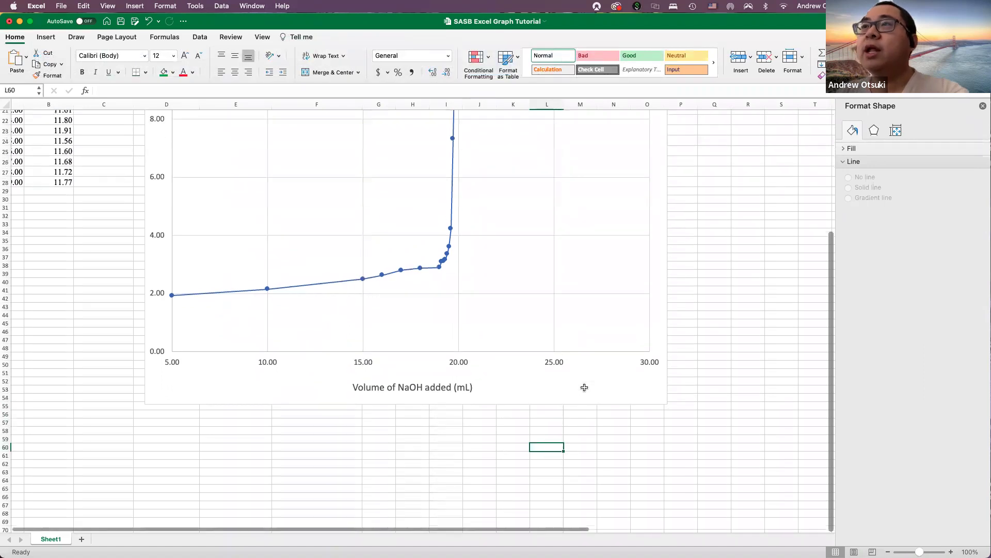
scroll(575, 382, up, 5)
scroll(575, 382, down, 4)
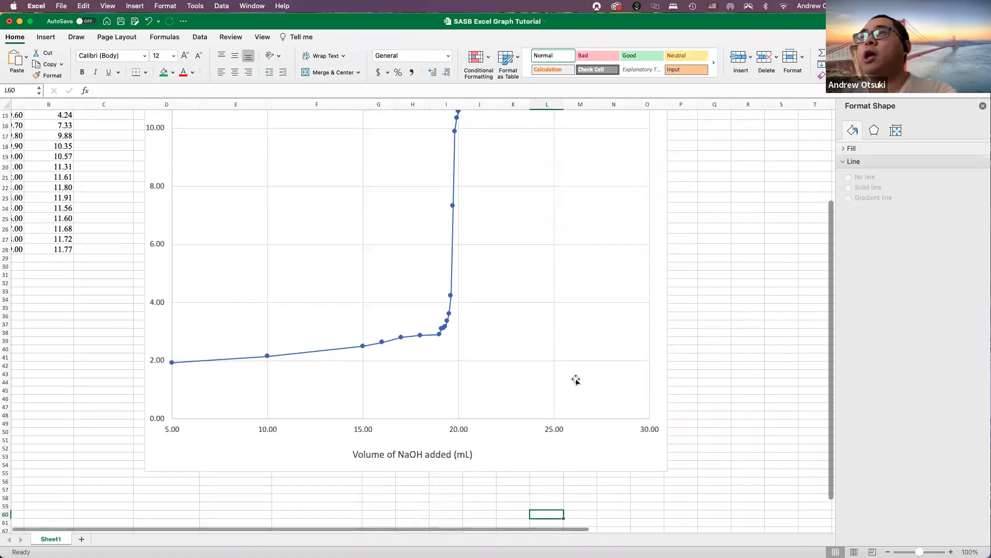
scroll(575, 382, up, 1)
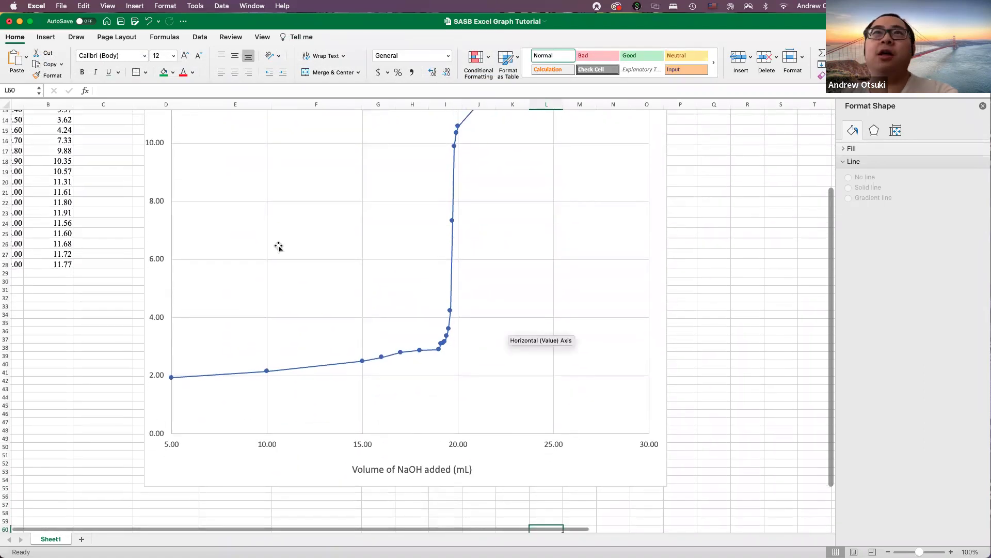
- Add a primary vertical axis title to the chart with the text "pH level"
click(200, 37)
click(405, 182)
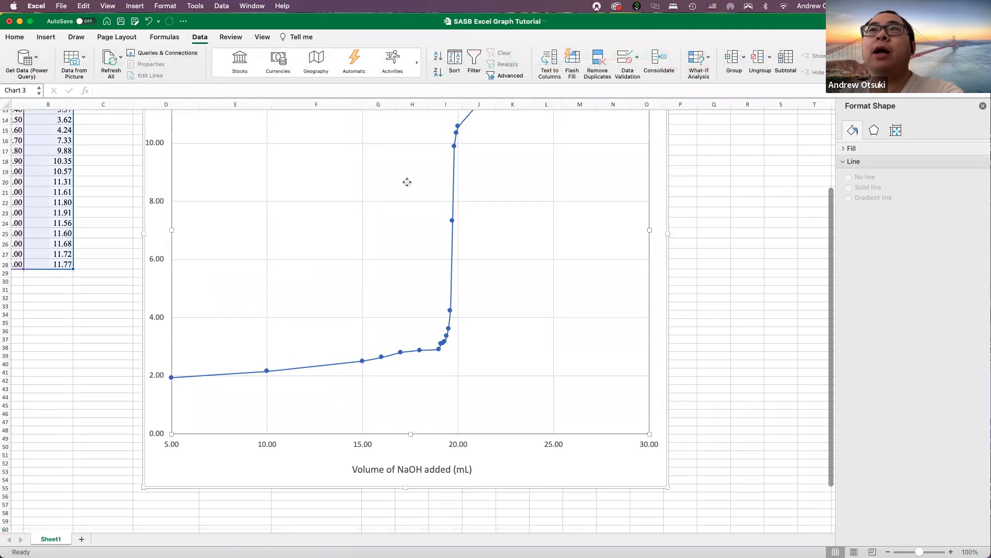
click(659, 239)
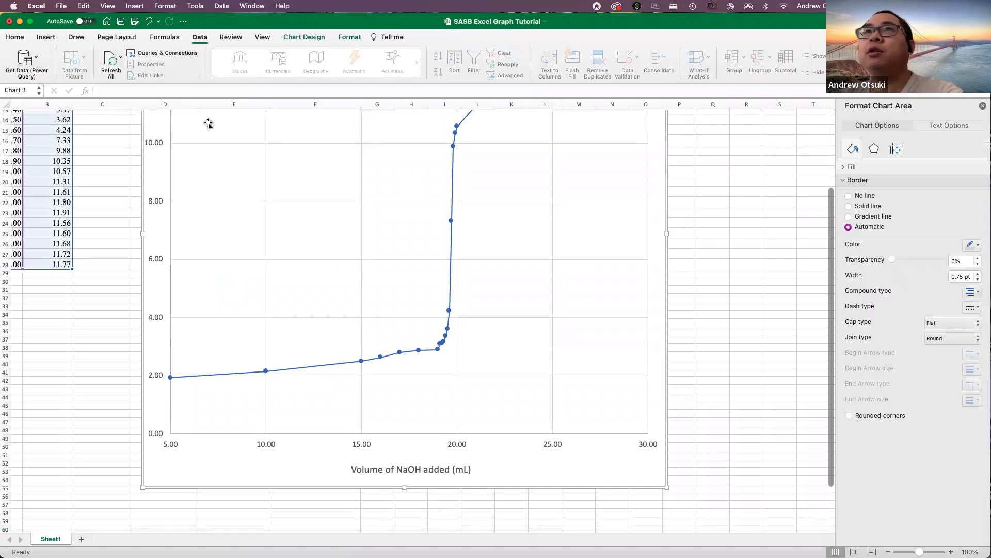
scroll(765, 301, up, 5)
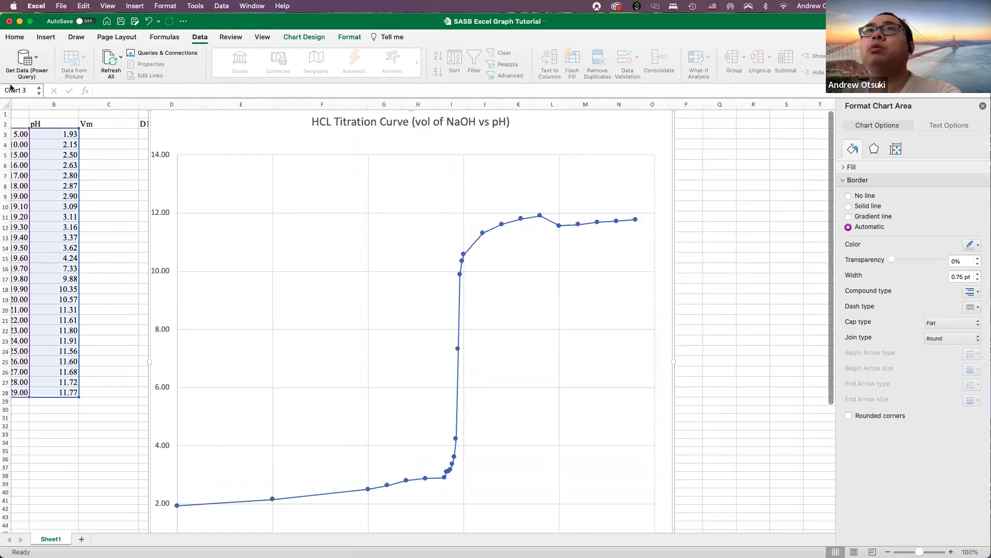
click(199, 37)
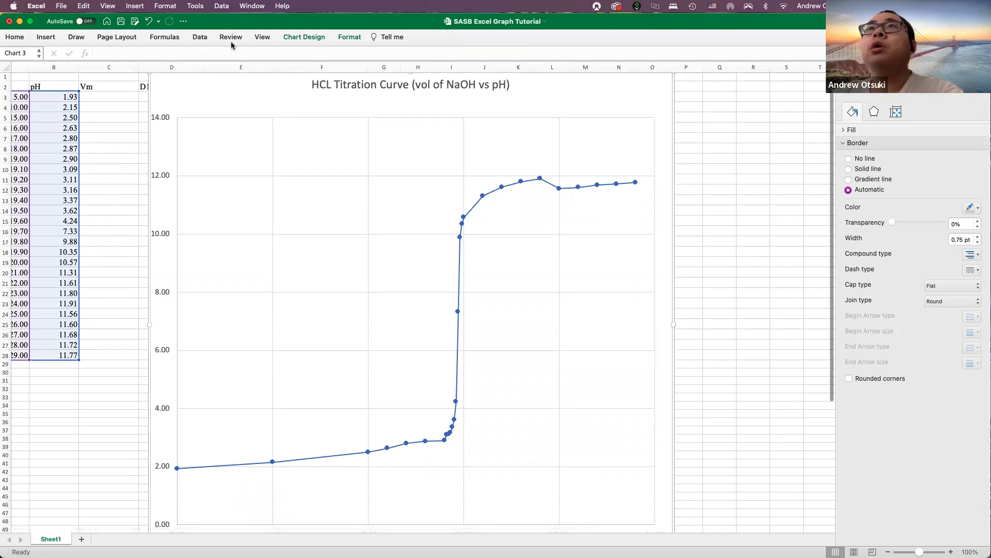
click(288, 37)
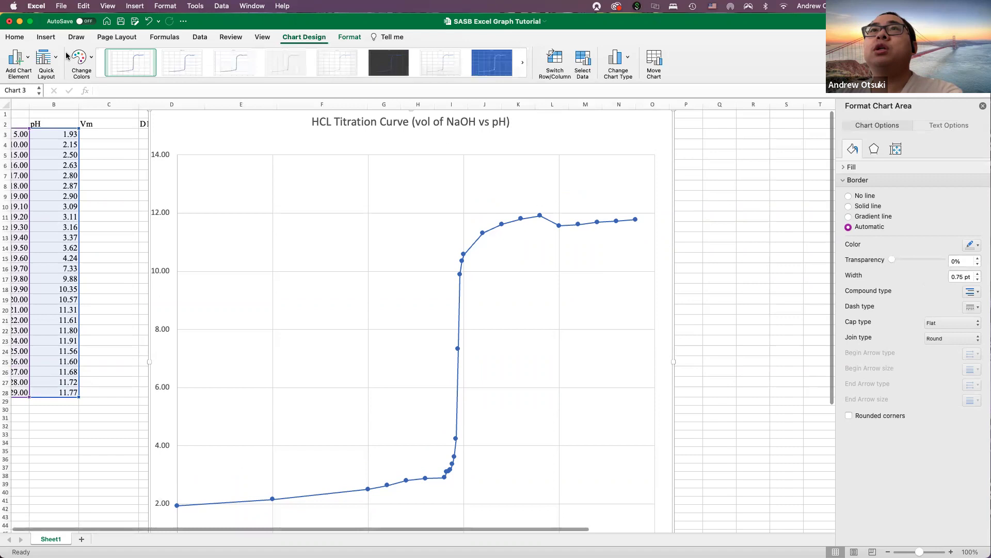
click(22, 57)
mouse_move(78, 87)
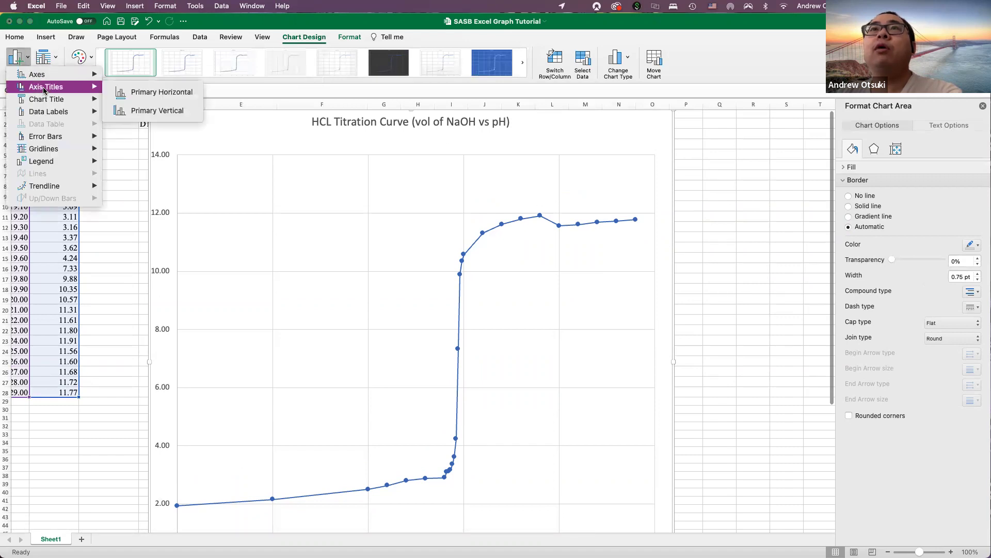
click(120, 110)
scroll(265, 336, left, 2)
scroll(265, 336, down, 2)
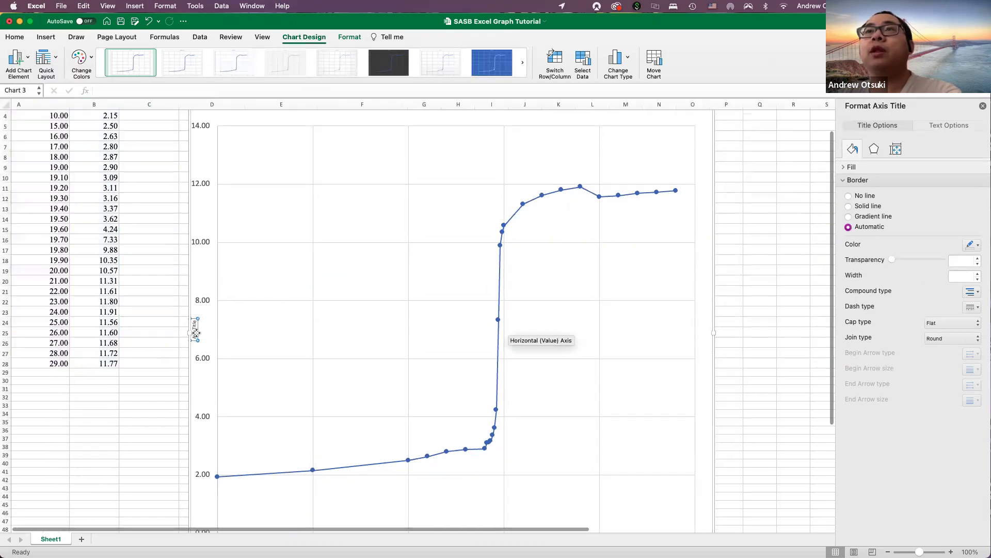
scroll(194, 333, right, 1)
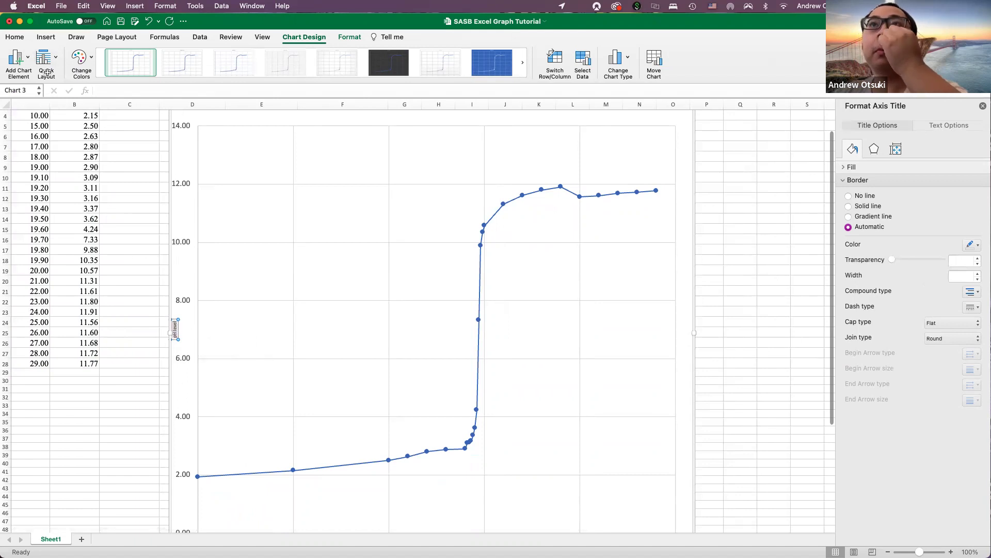
- Set the "pH level" vertical axis title's font size to 16
click(16, 37)
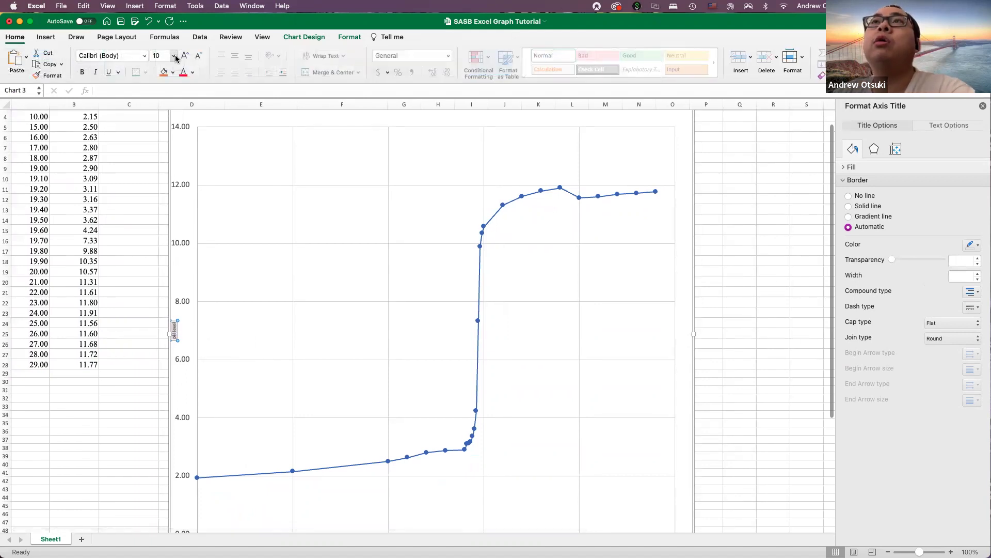
click(173, 56)
click(166, 148)
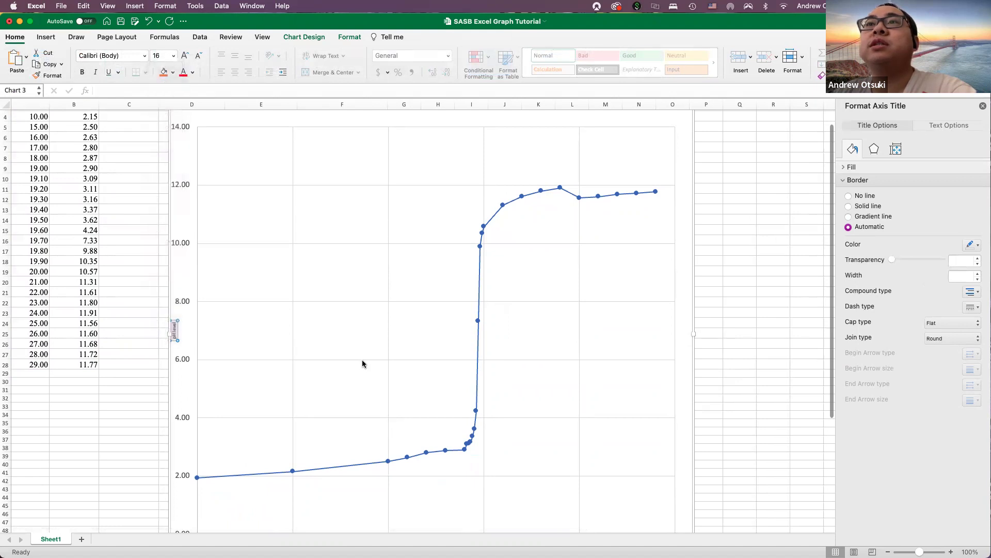
scroll(362, 360, down, 5)
scroll(362, 359, right, 3)
scroll(363, 362, up, 1)
scroll(363, 361, right, 1)
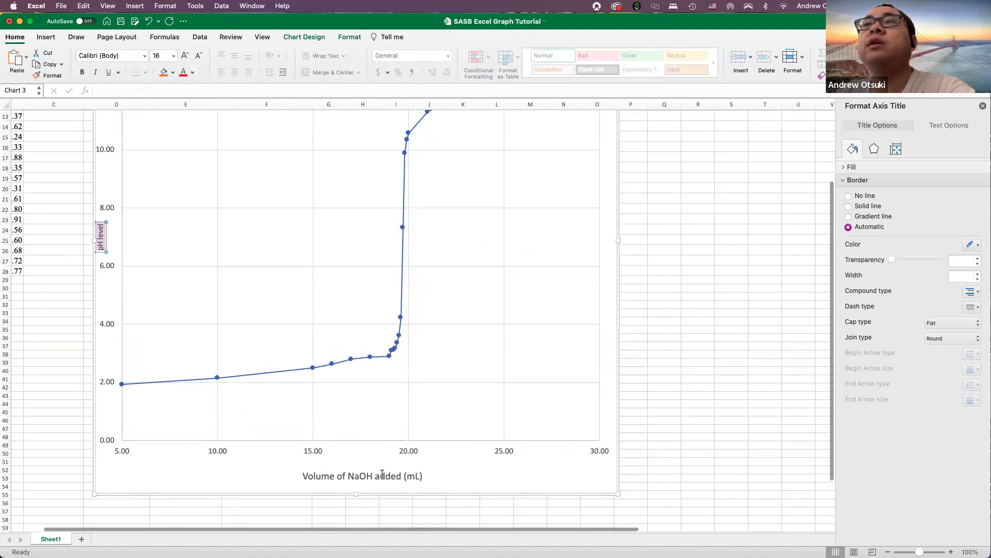
click(356, 476)
scroll(103, 237, right, 1)
- Narrow the plot area from its left side to separate the vertical axis labels from the "pH level" title
click(110, 243)
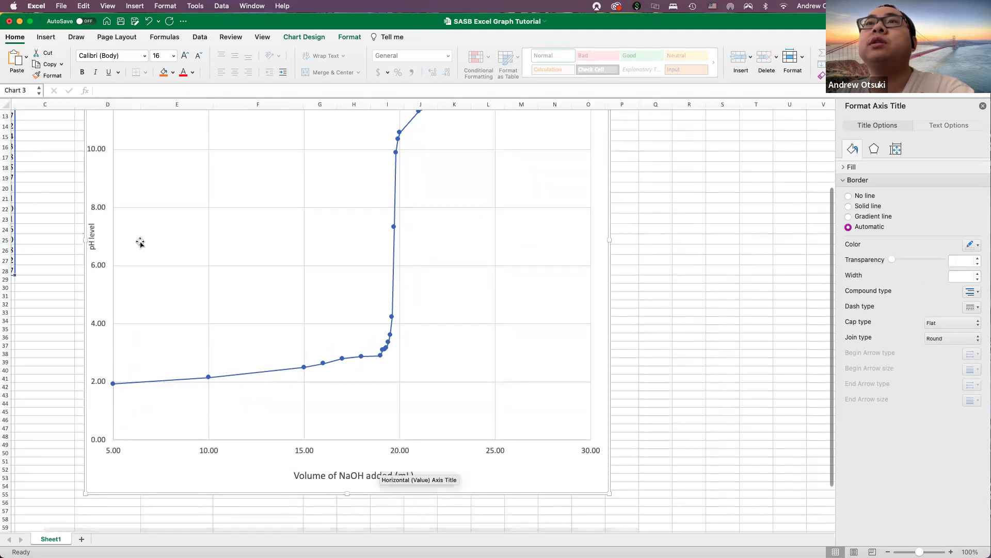
click(122, 241)
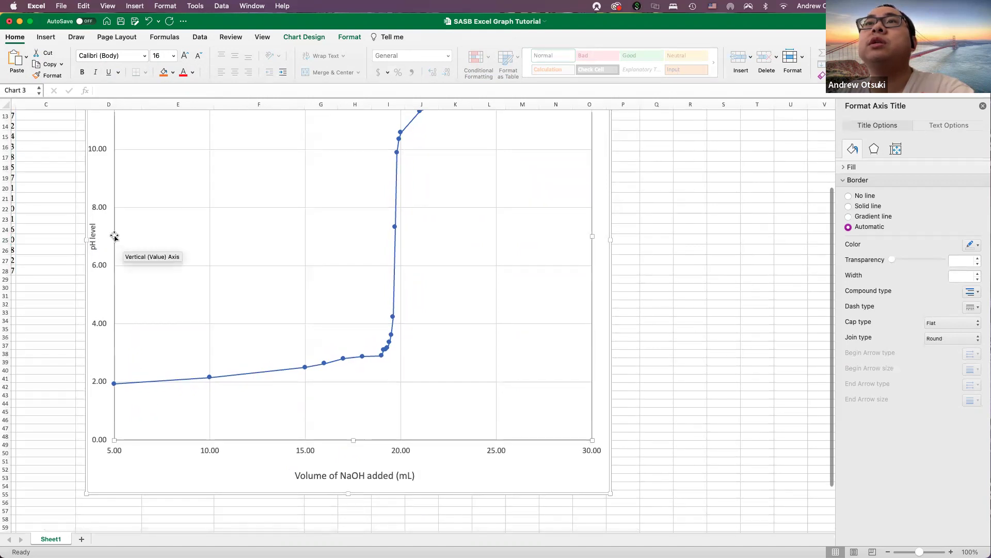
drag(111, 236, 115, 238)
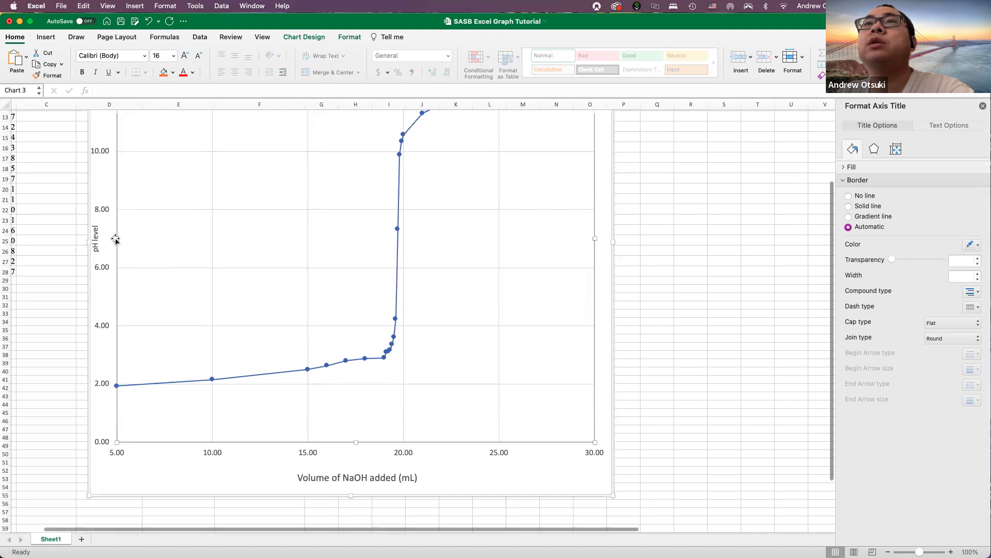
drag(116, 239, 127, 238)
scroll(155, 242, right, 2)
scroll(154, 242, up, 6)
click(178, 241)
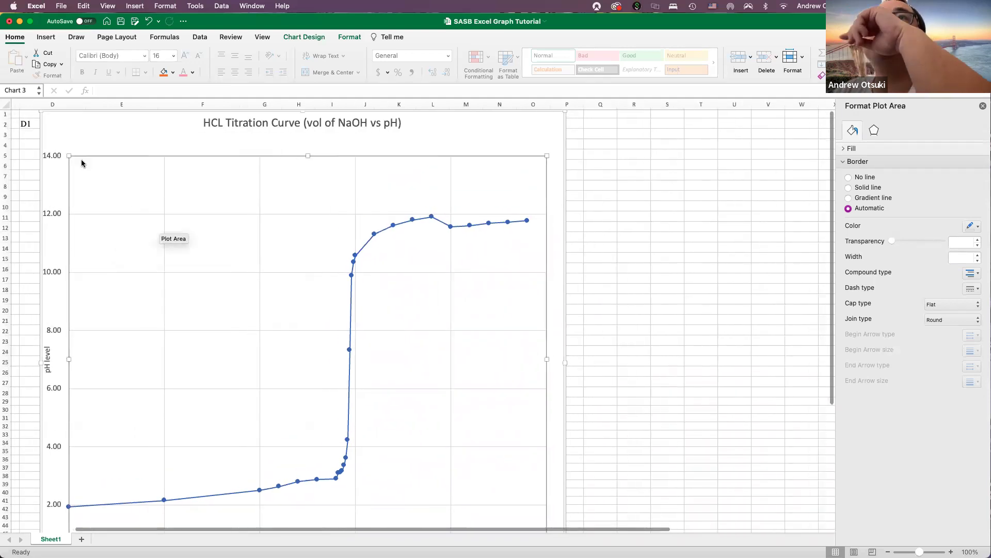
drag(69, 156, 82, 154)
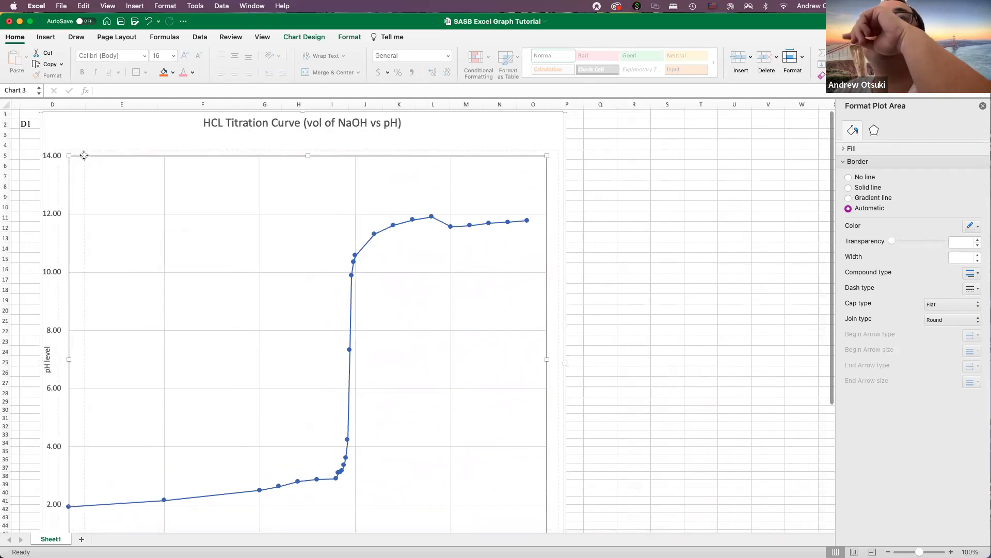
scroll(287, 322, down, 10)
scroll(273, 331, up, 2)
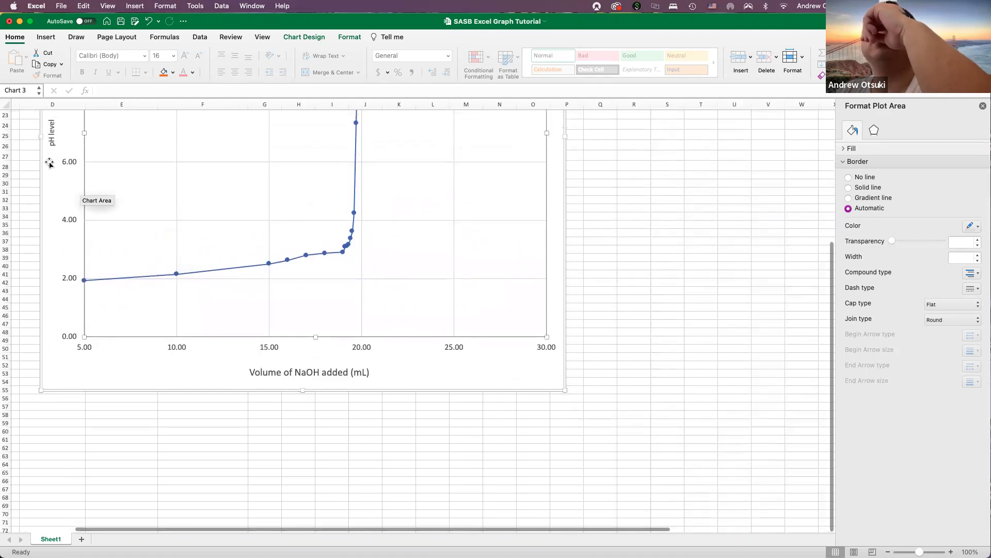
- Set the "pH level" vertical axis title's font size to 20 to match the horizontal axis title
scroll(52, 150, down, 1)
click(56, 132)
scroll(55, 132, right, 1)
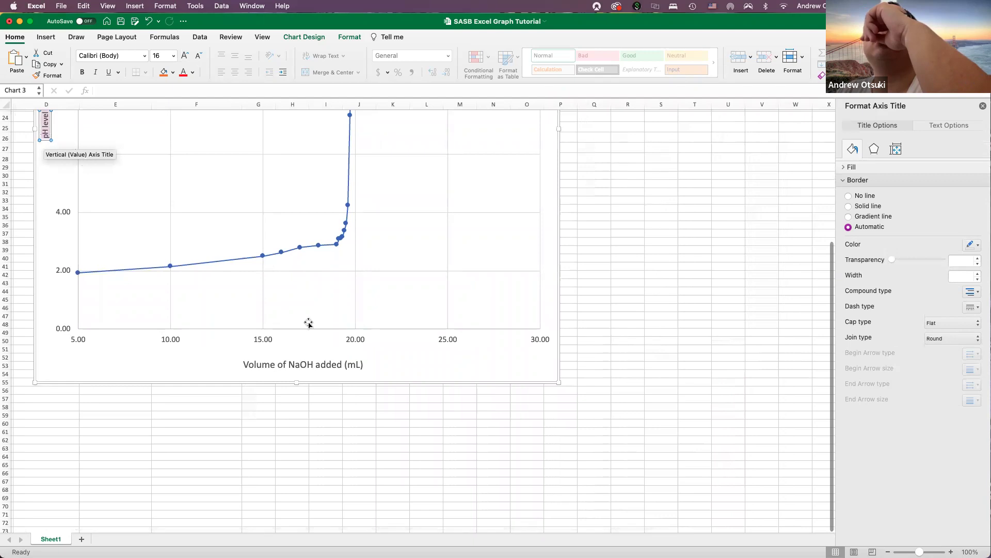
click(313, 364)
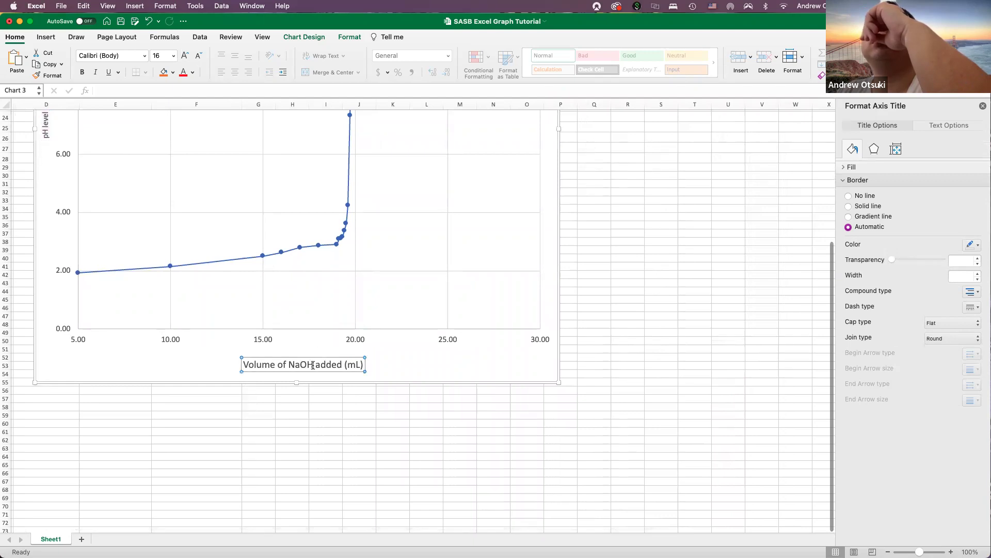
click(46, 126)
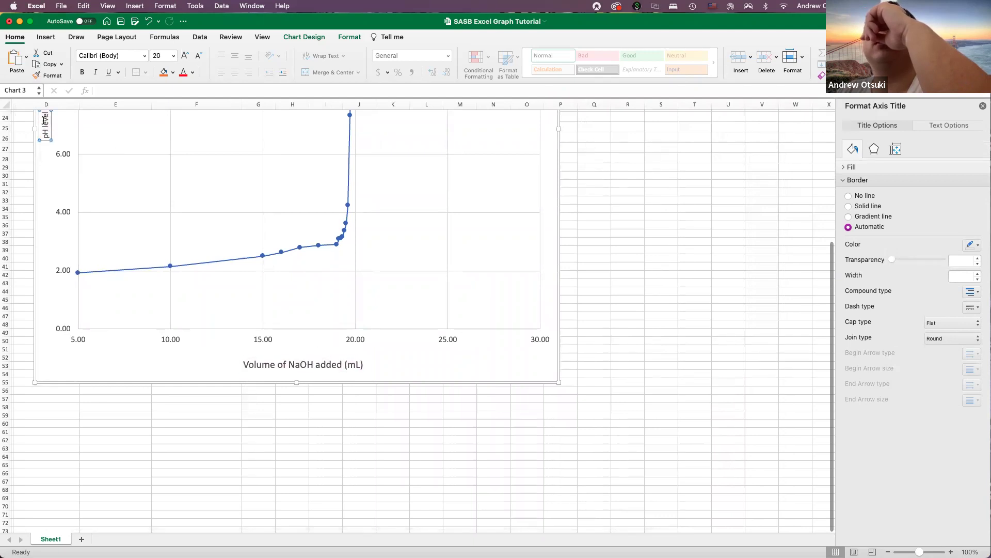
click(15, 36)
click(173, 55)
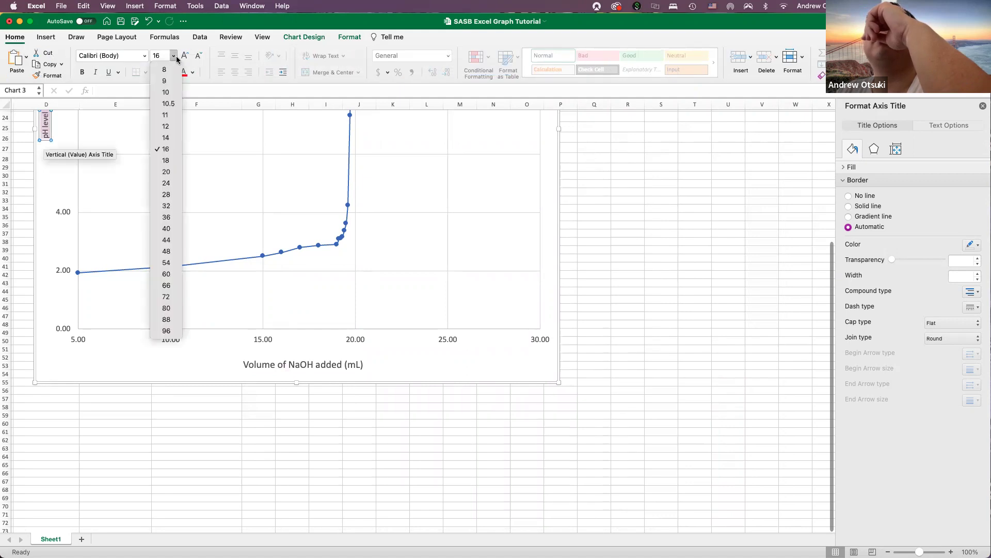
click(178, 172)
click(258, 431)
- Review the whole titration chart, checking its title, both axis titles, the axis labels and the curve
scroll(275, 402, up, 4)
scroll(275, 402, up, 2)
scroll(631, 347, down, 3)
scroll(644, 346, up, 1)
scroll(645, 346, left, 3)
scroll(644, 346, up, 5)
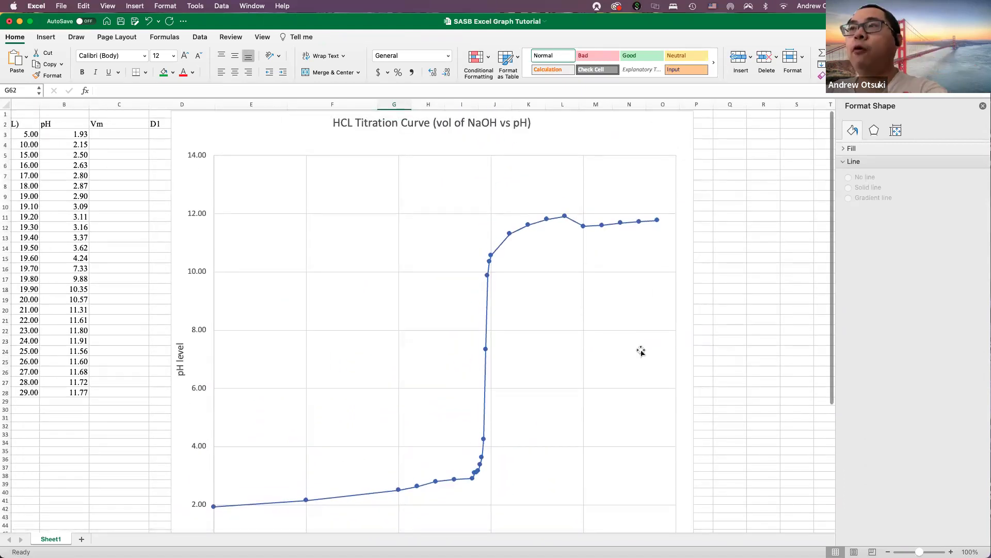
scroll(641, 351, down, 6)
scroll(641, 351, up, 3)
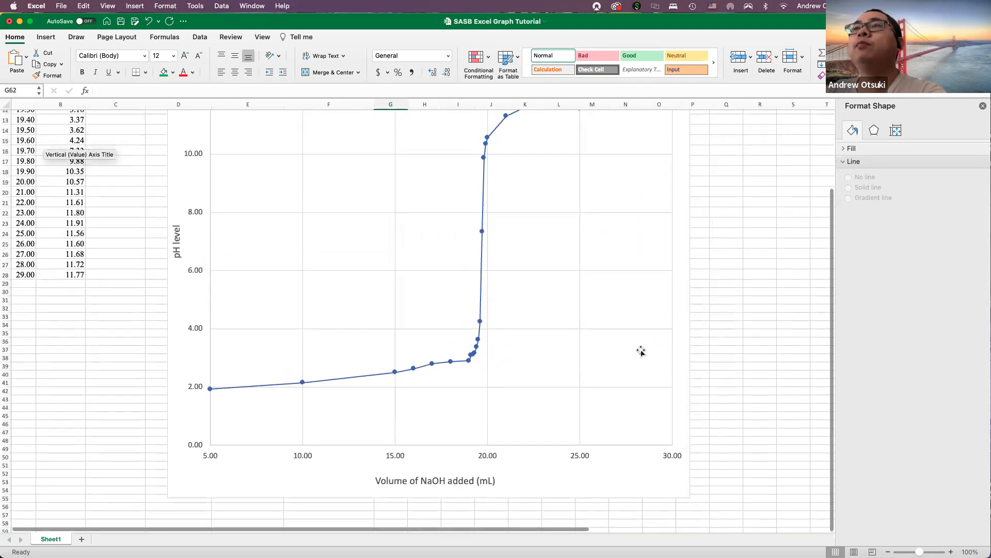
scroll(641, 351, up, 3)
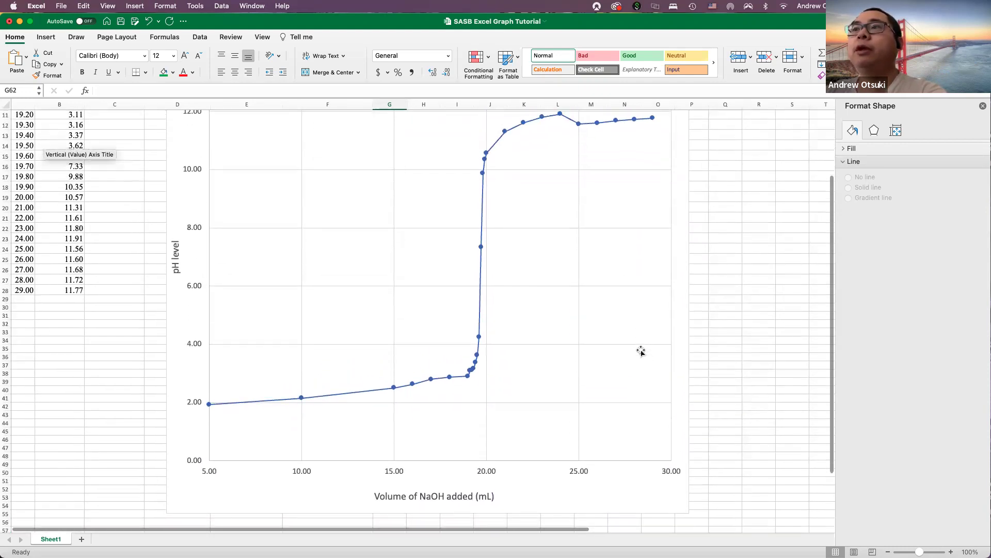
scroll(640, 351, up, 3)
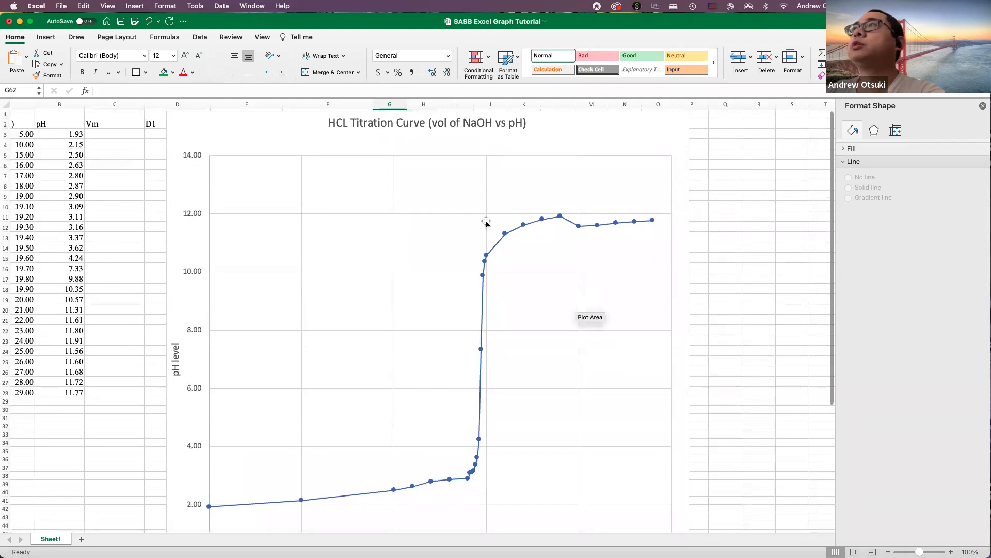
scroll(566, 239, down, 10)
scroll(592, 234, left, 2)
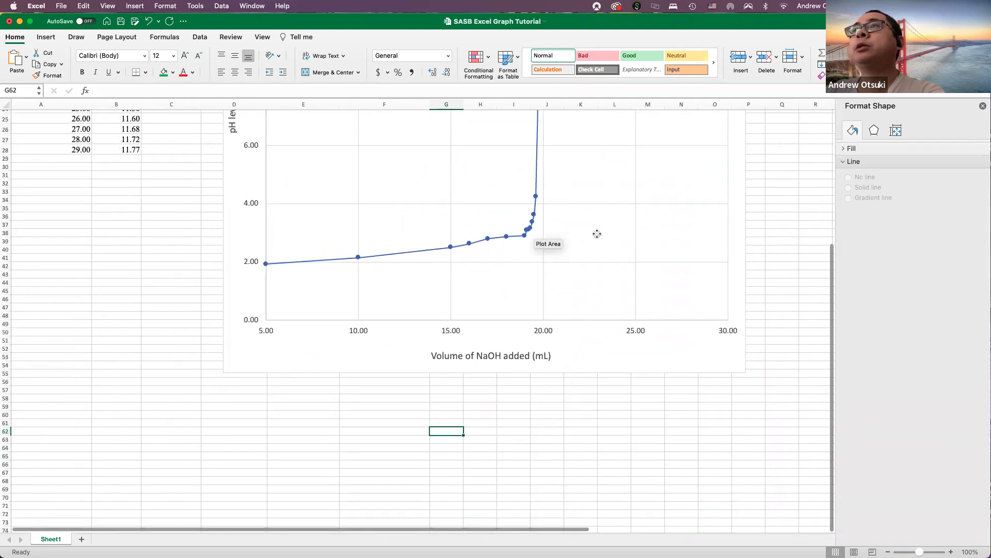
click(591, 229)
click(592, 230)
scroll(590, 228, down, 10)
scroll(579, 169, up, 3)
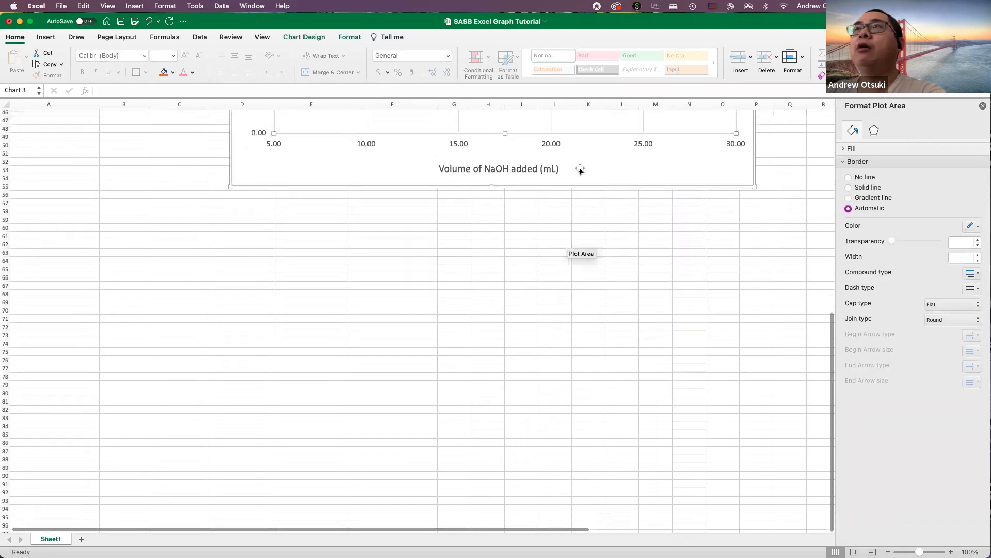
drag(572, 174, 305, 358)
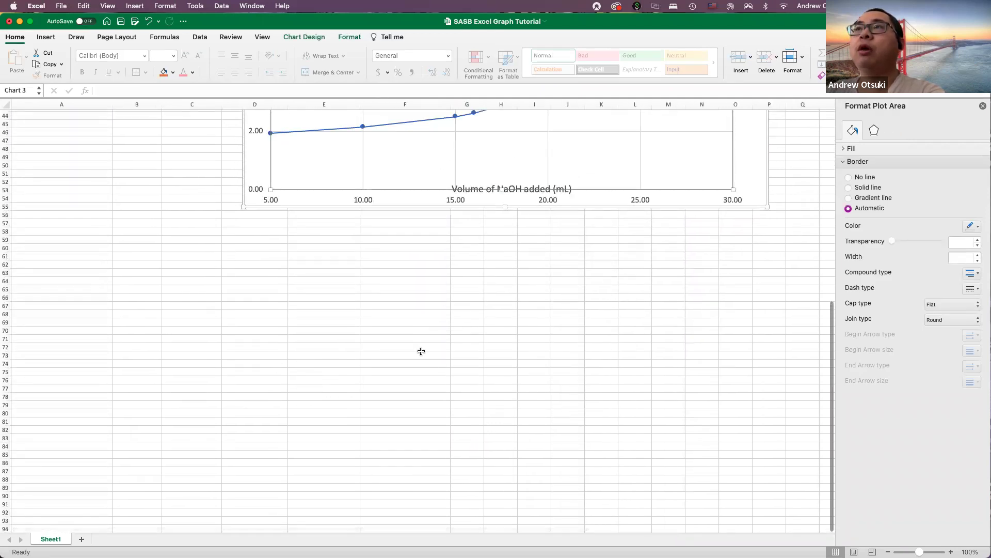
key(super+z)
- Move the chart below the data table so it spans about columns A to I and ends near row 90
scroll(405, 315, up, 2)
drag(350, 221, 149, 516)
scroll(705, 328, up, 7)
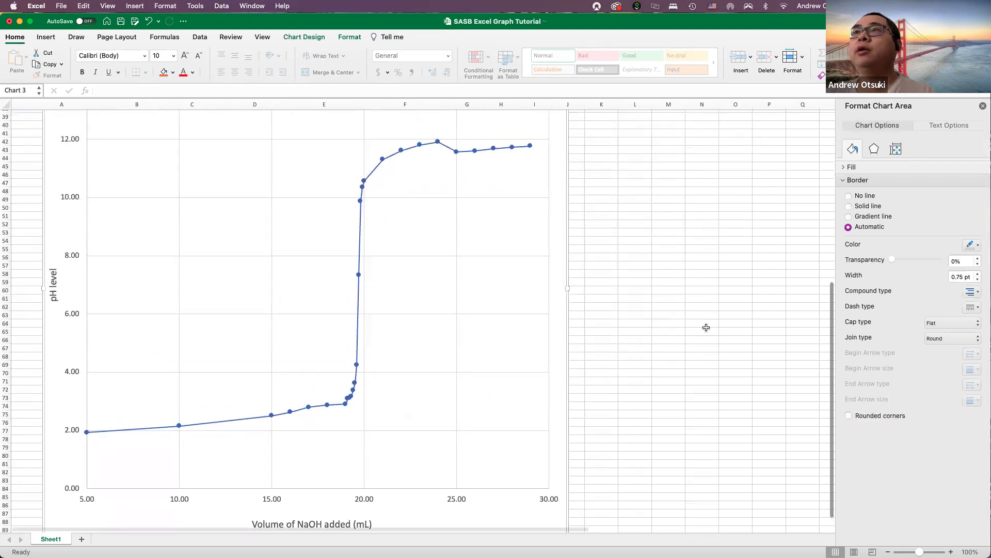
scroll(704, 328, up, 1)
- Shrink the chart from its upper-right corner until it spans about columns A to E and rows 46 to 90
drag(568, 209, 450, 285)
scroll(531, 277, down, 10)
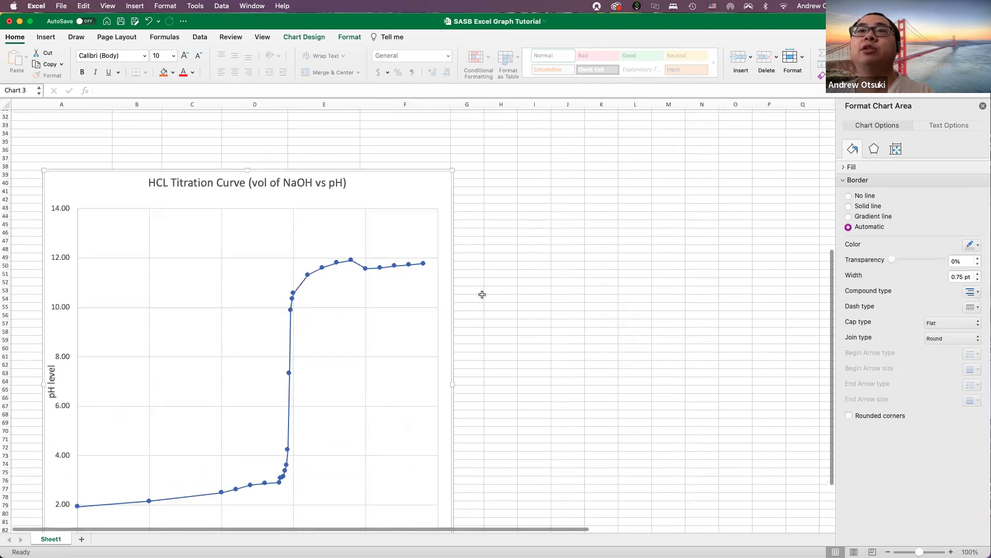
scroll(422, 308, down, 2)
scroll(427, 305, up, 10)
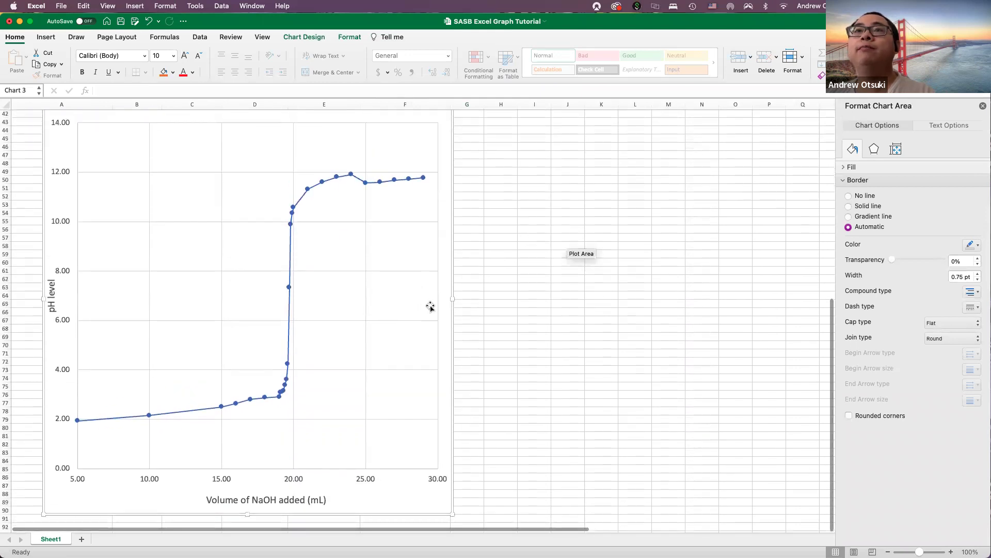
drag(451, 181, 304, 242)
scroll(321, 254, down, 4)
scroll(321, 254, down, 2)
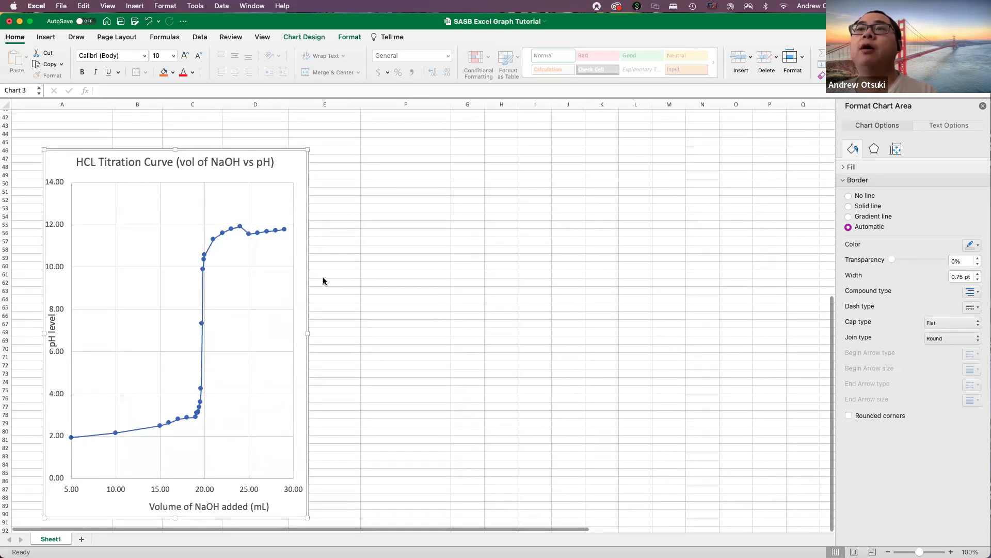
scroll(328, 292, up, 2)
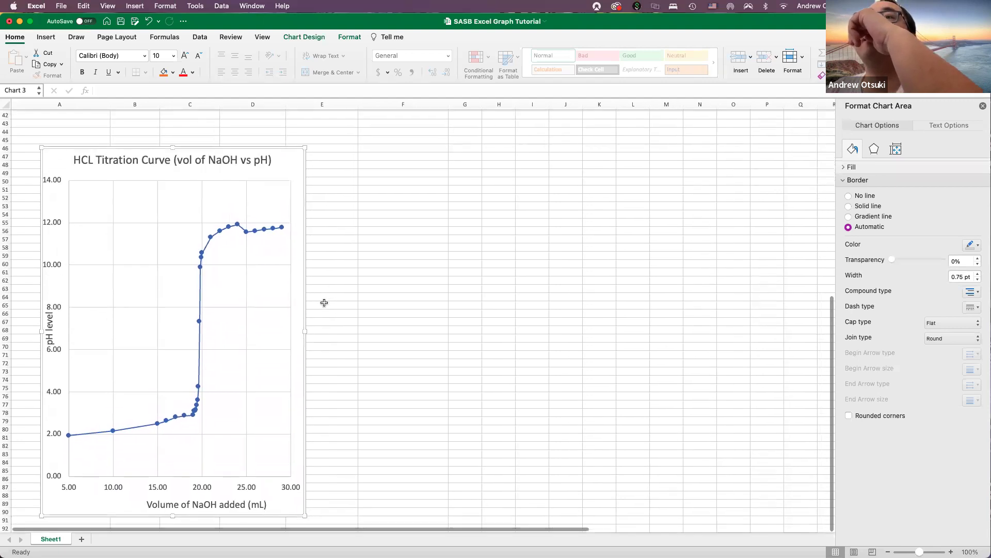
click(156, 505)
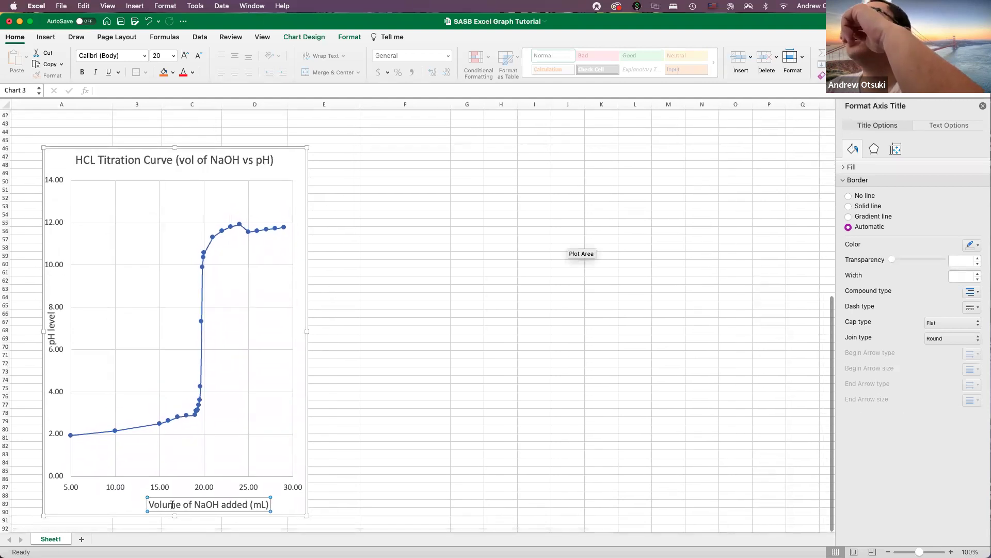
triple_click(172, 505)
click(373, 467)
scroll(382, 449, up, 5)
click(384, 431)
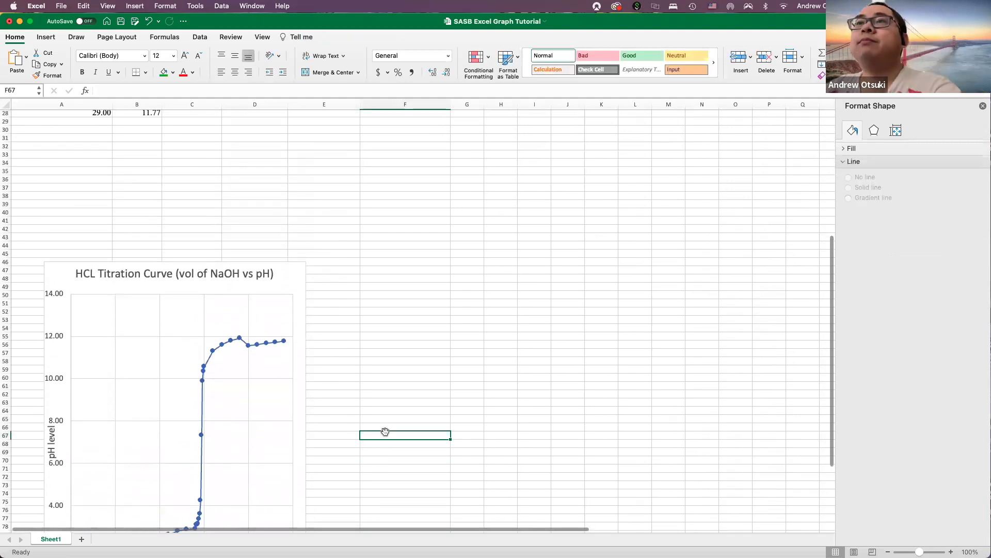
- Widen the chart by extending its right edge to about column L
scroll(384, 429, down, 6)
click(262, 387)
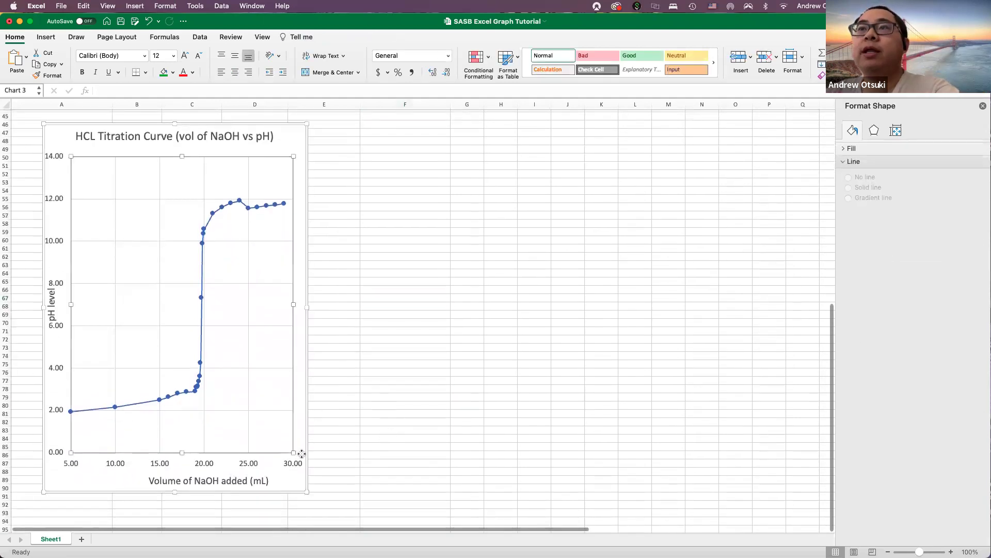
drag(307, 307, 680, 308)
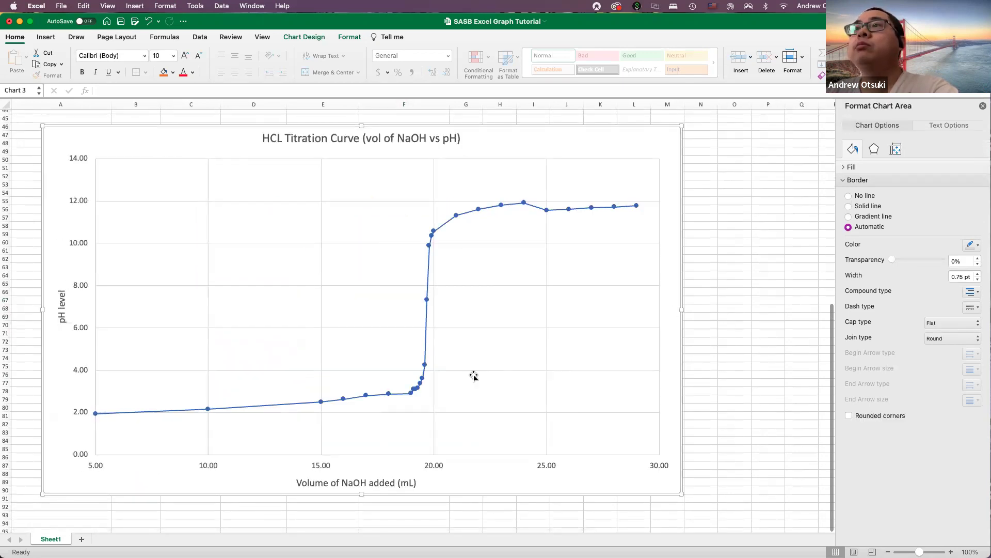
- Enter the formula =(A3+A4)/2 in cell C3, the first Vm cell, to average the first two NaOH volumes
scroll(472, 376, up, 15)
scroll(372, 371, right, 2)
scroll(339, 367, left, 2)
click(339, 367)
scroll(674, 183, right, 1)
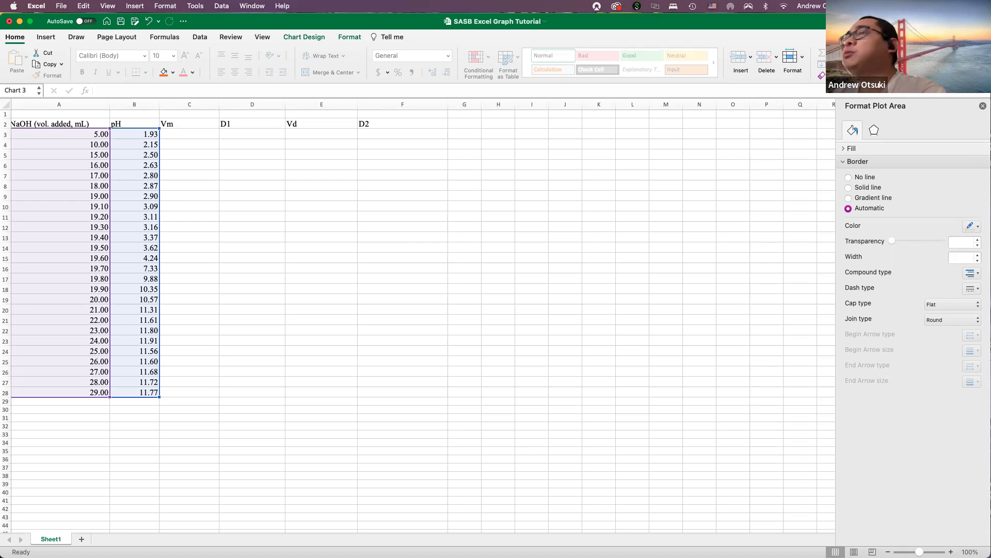
double_click(200, 135)
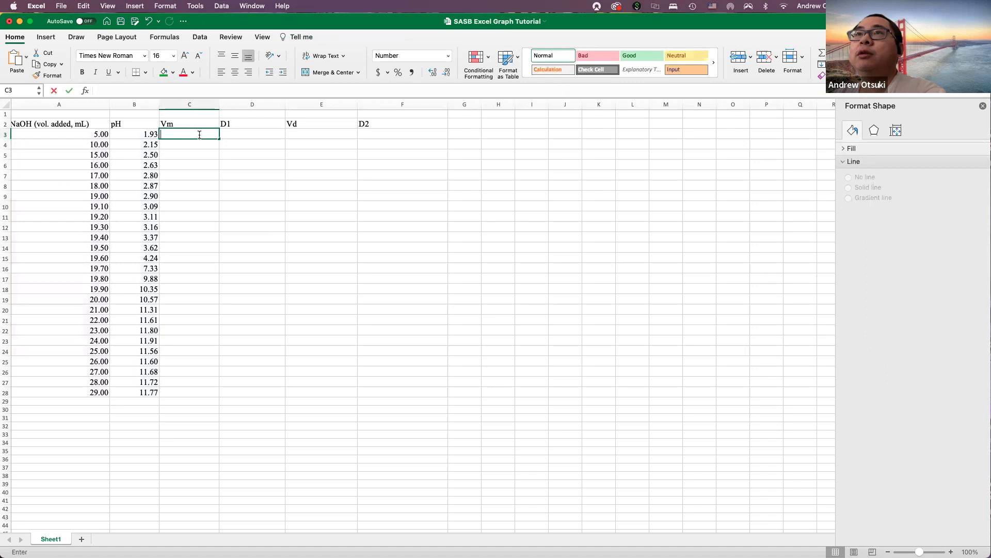
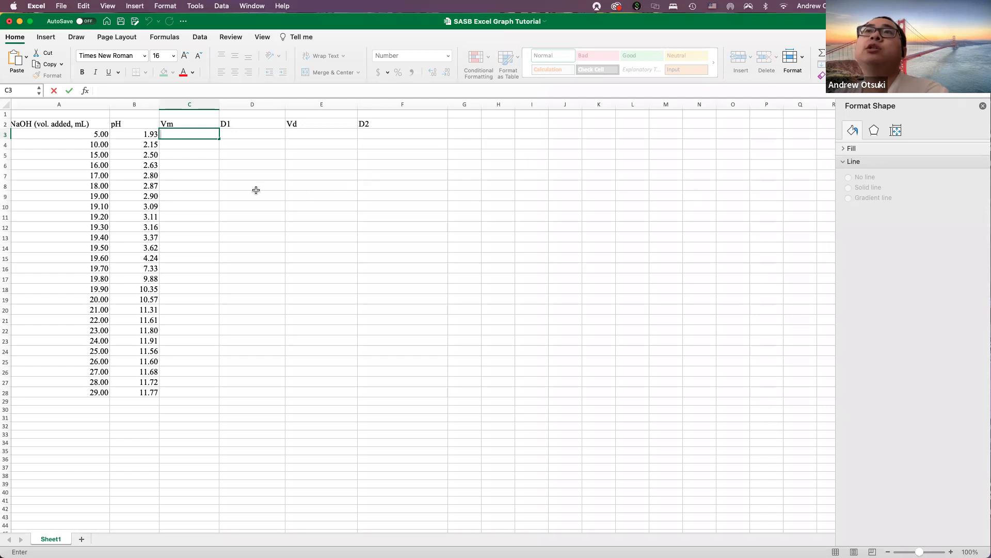
scroll(191, 151, right, 3)
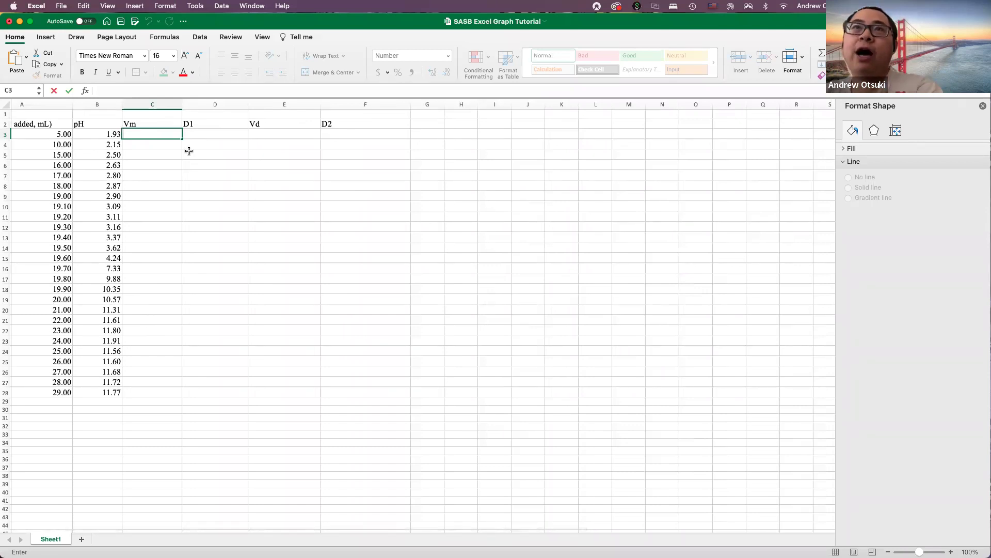
text(=)
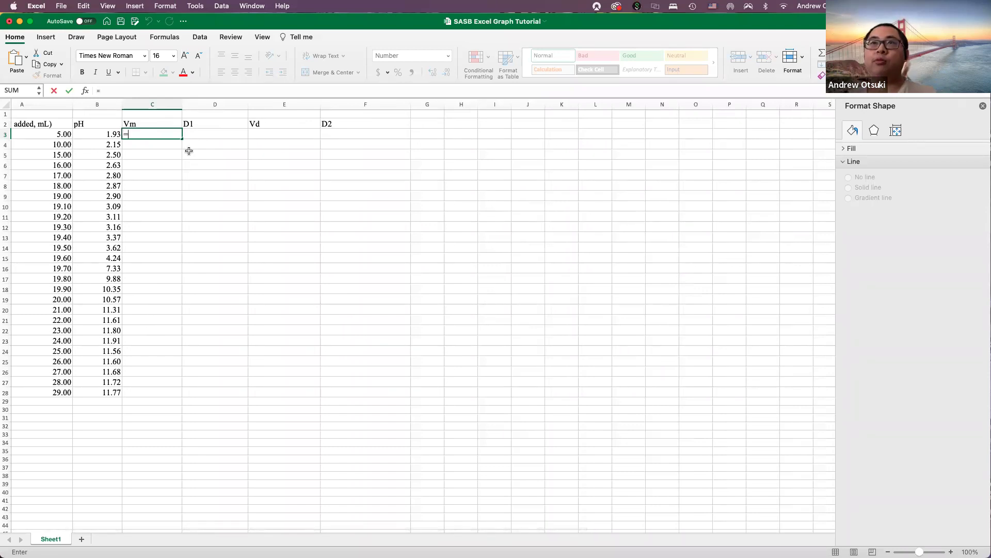
key(BackSpace)
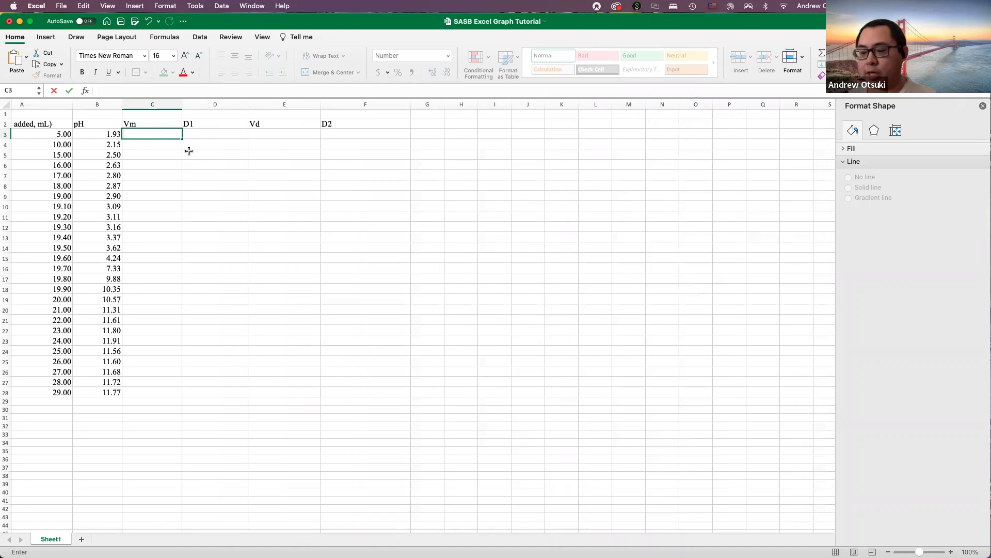
text(=)
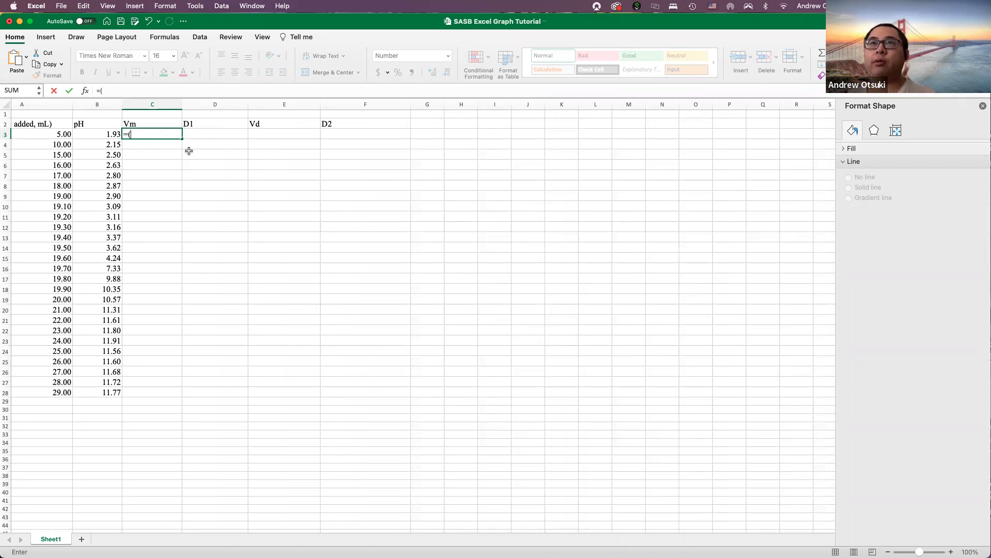
text(()
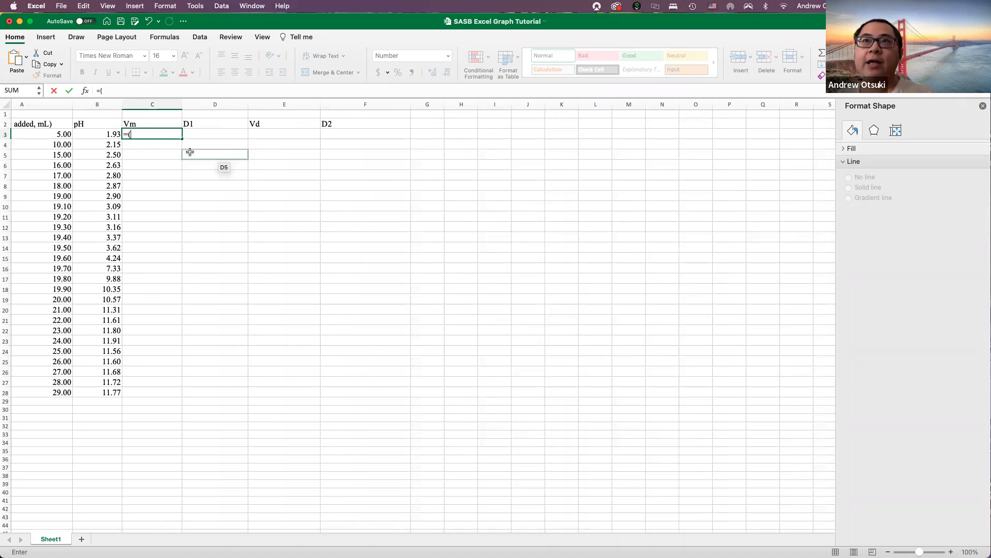
click(64, 135)
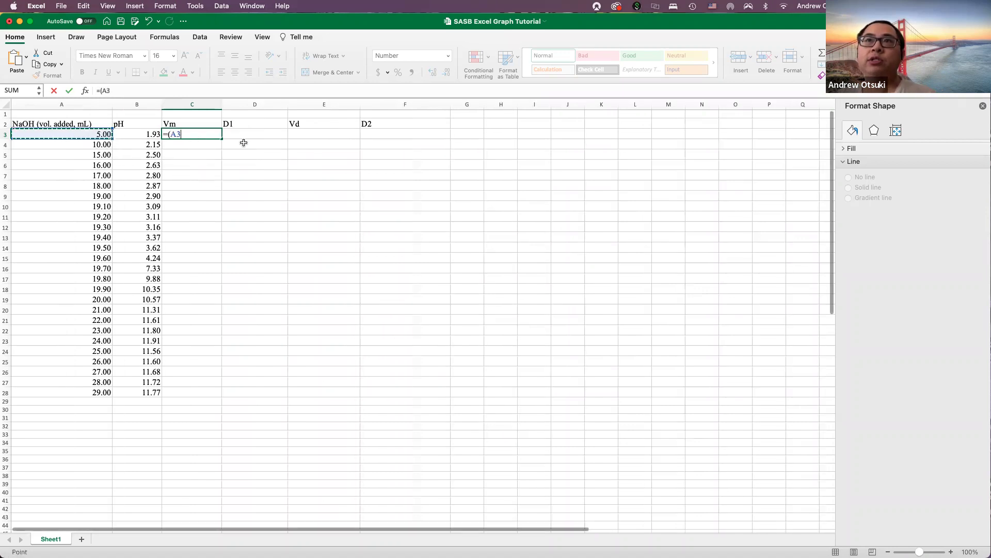
text(+)
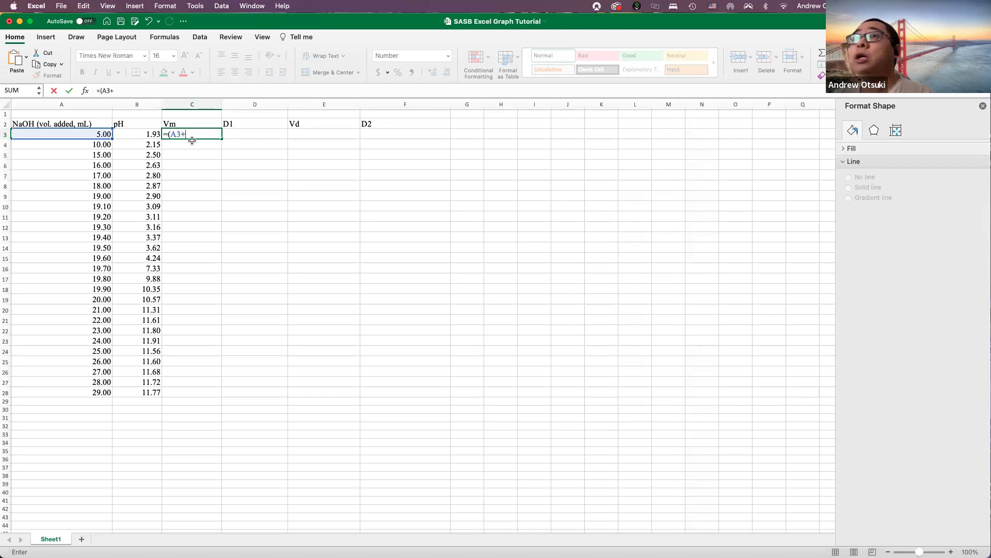
click(96, 146)
text())
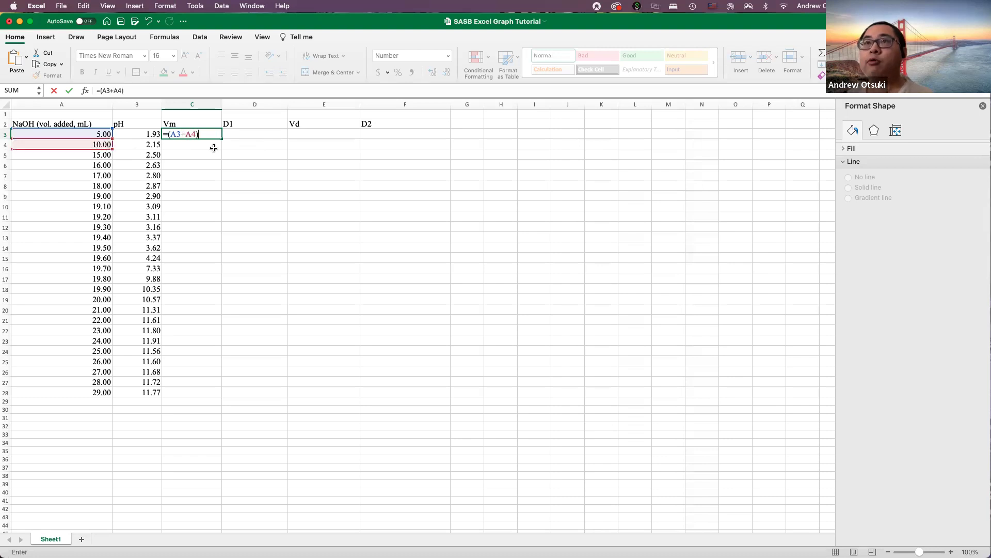
text(/2)
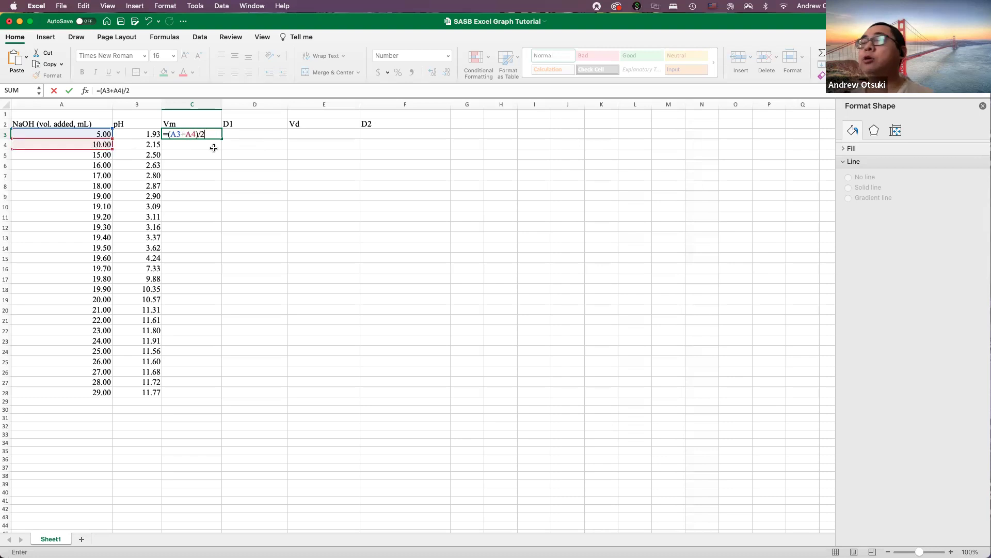
key(Return)
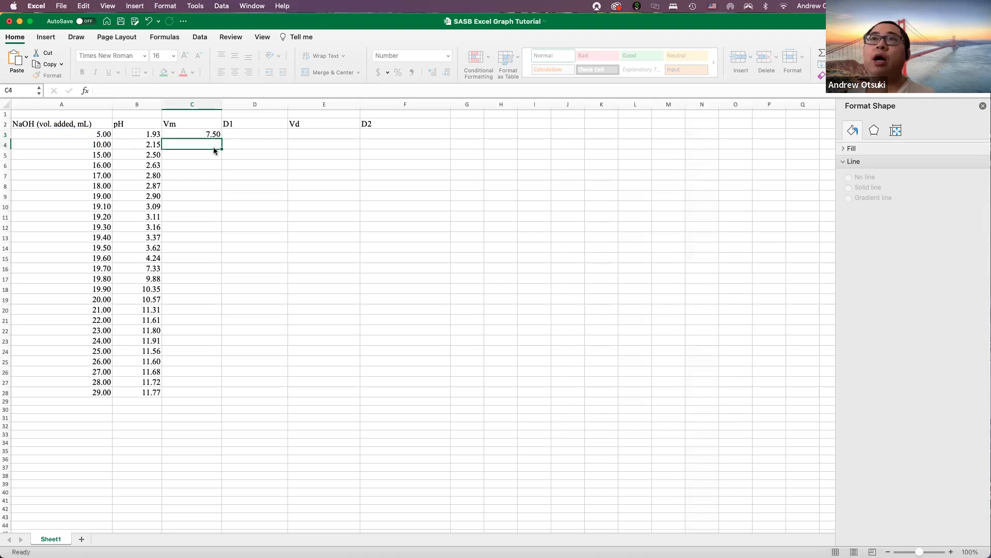
- Fill the Vm formula from C3 down column C to row 28
scroll(331, 157, right, 1)
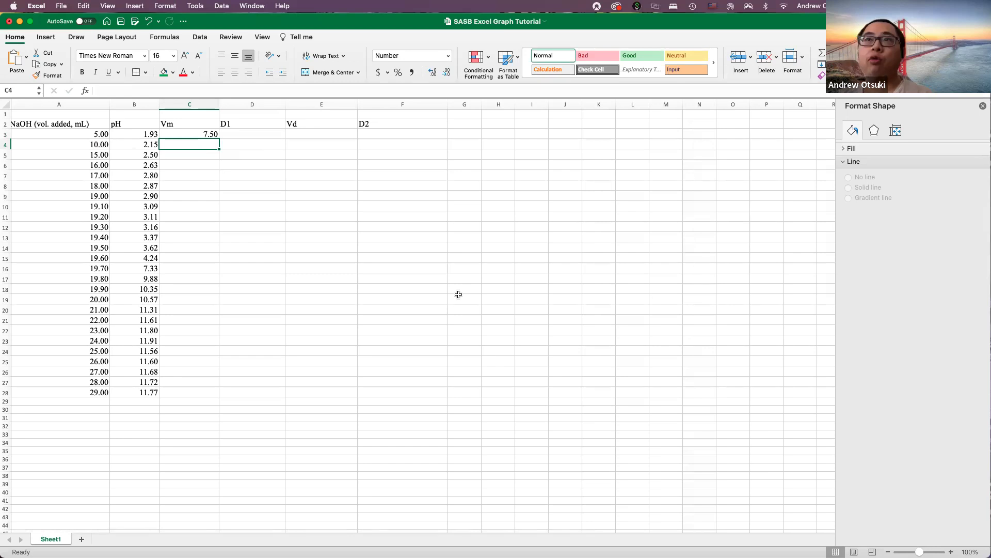
click(211, 135)
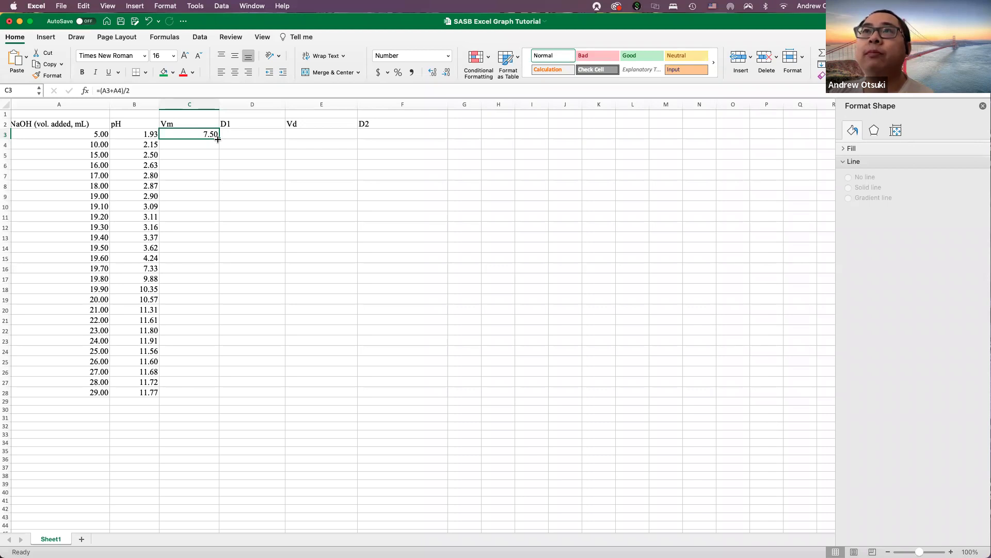
drag(218, 139, 216, 398)
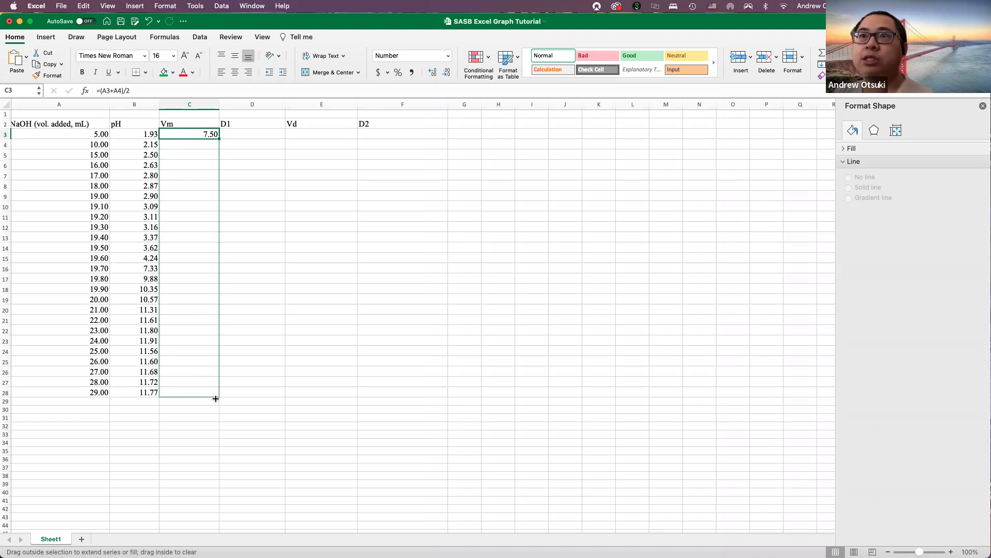
- Fill the Vm averaging formula from C3 down through row 28, and clear the surplus cell C28
drag(216, 399, 216, 398)
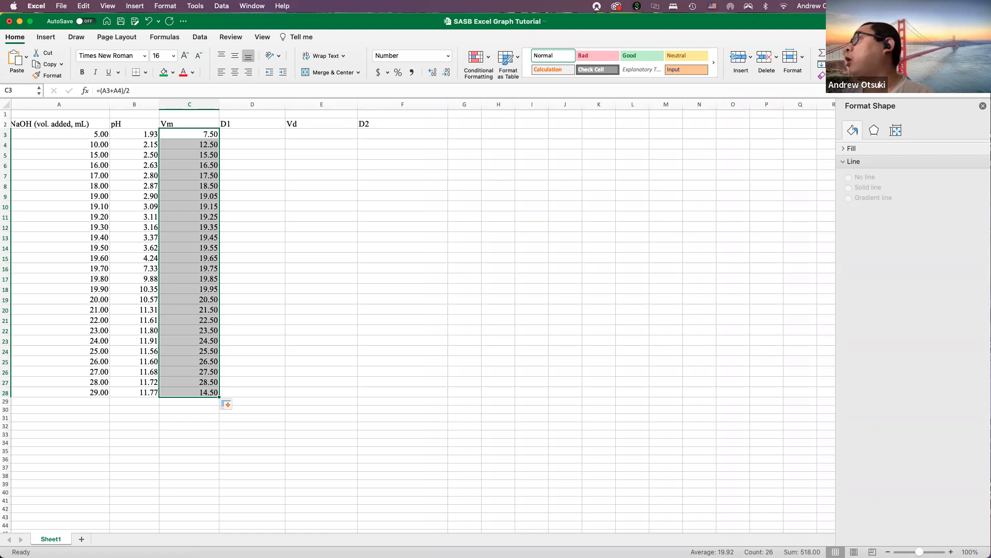
drag(313, 417, 285, 416)
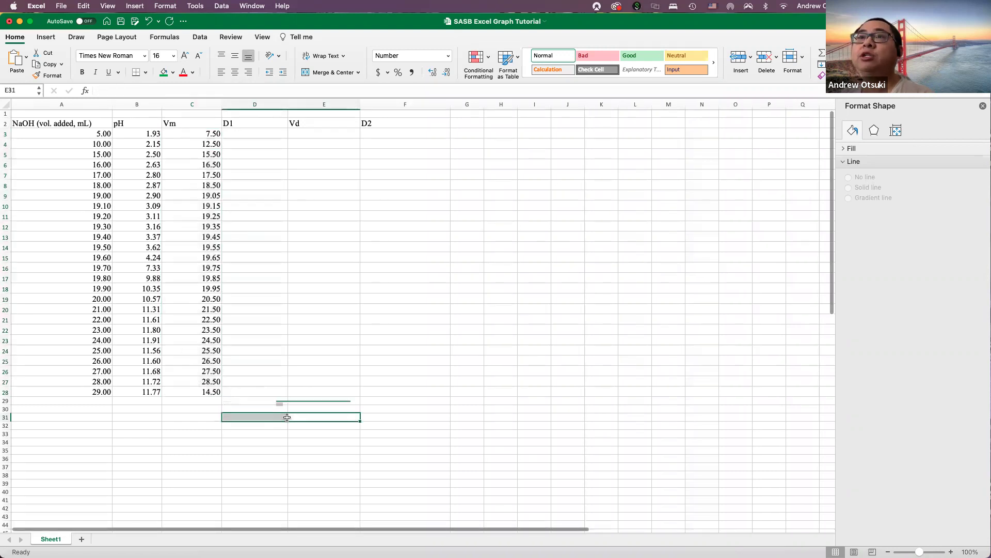
click(189, 392)
scroll(189, 391, right, 1)
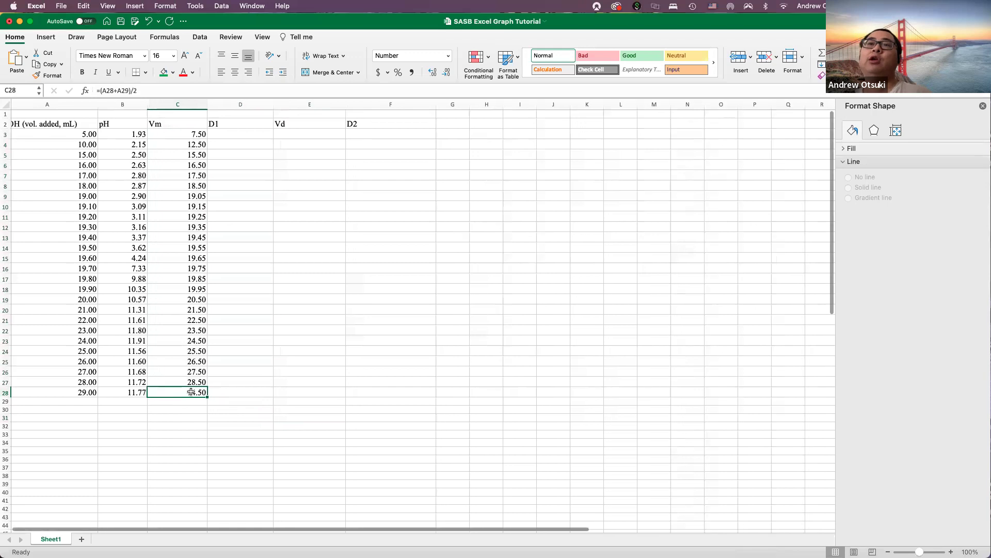
key(super+v)
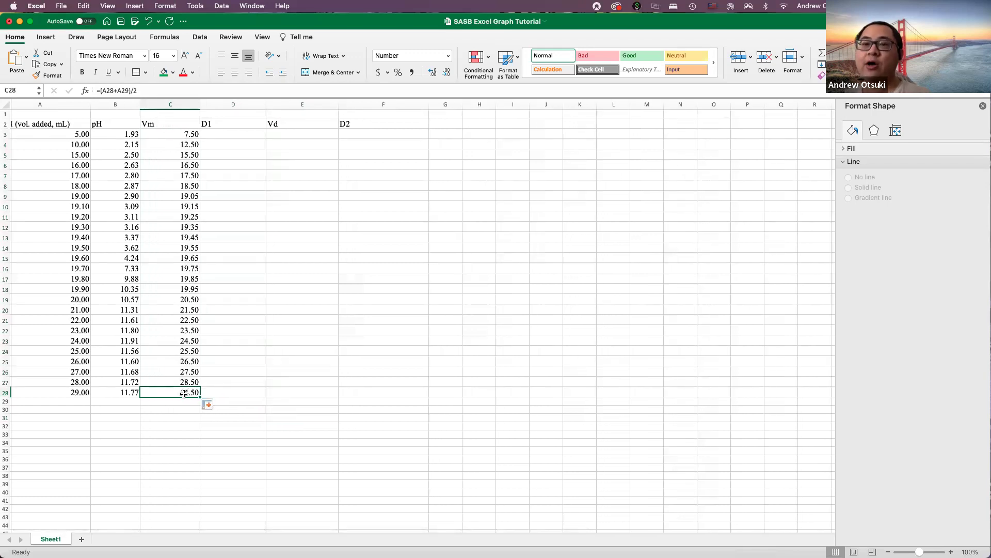
key(Delete)
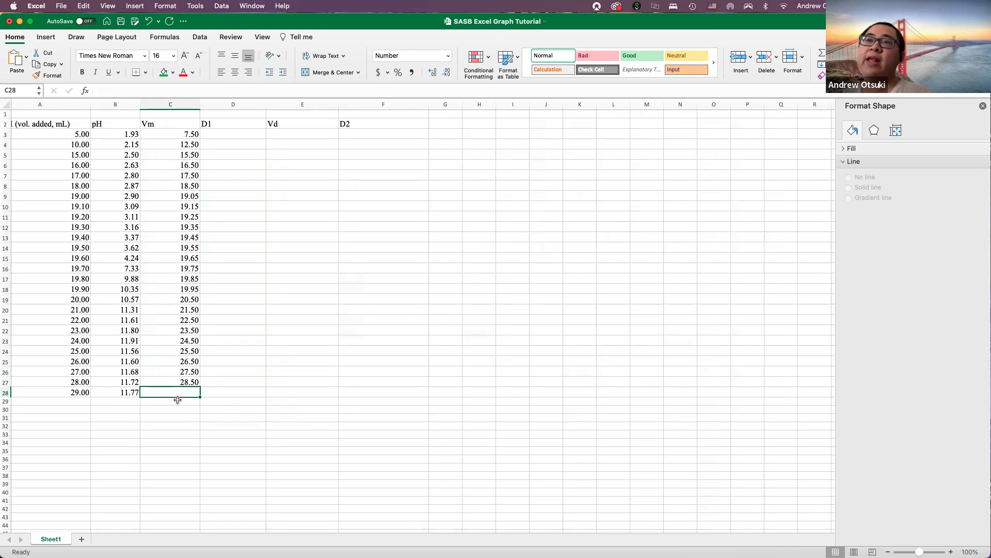
click(193, 408)
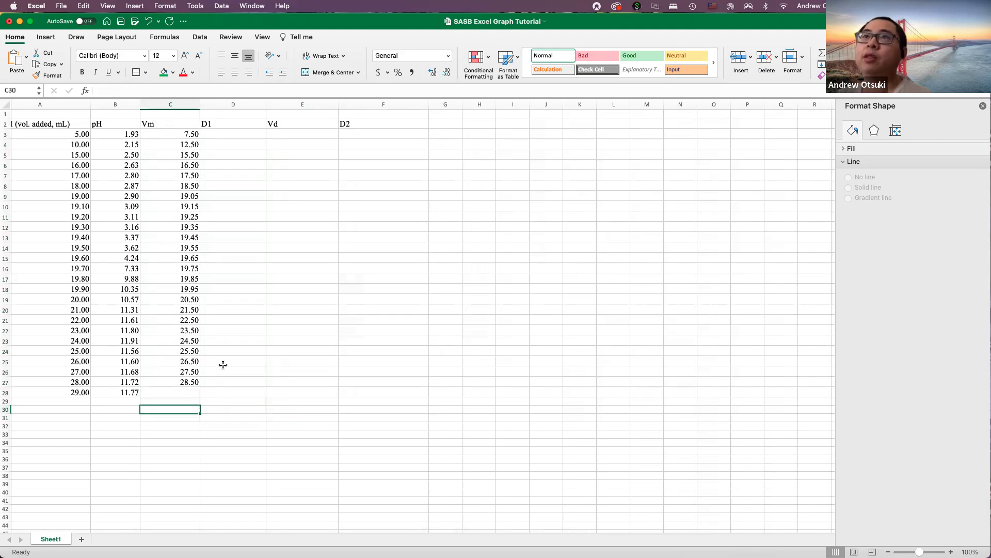
- Examine the averaging formulas in the first cells of the Vm column
click(181, 133)
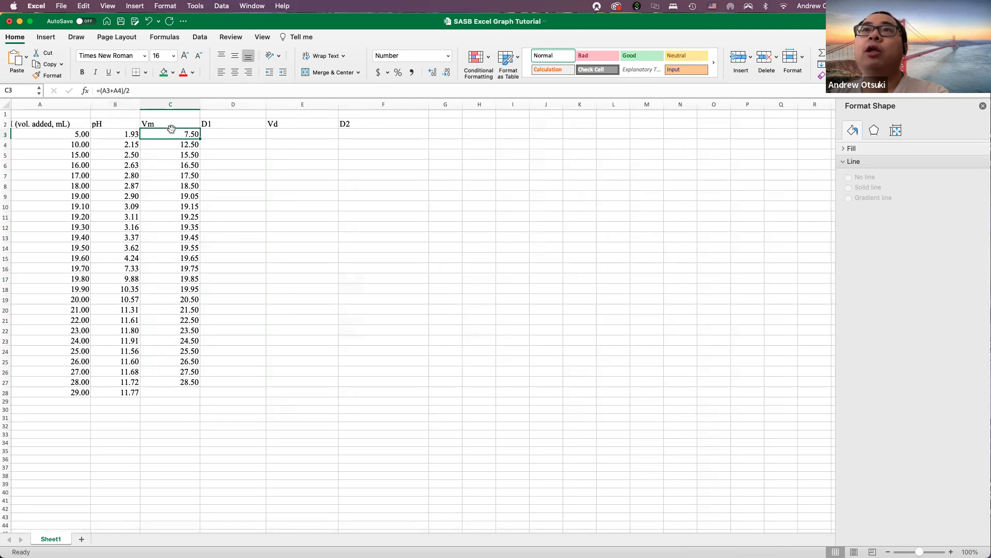
click(176, 146)
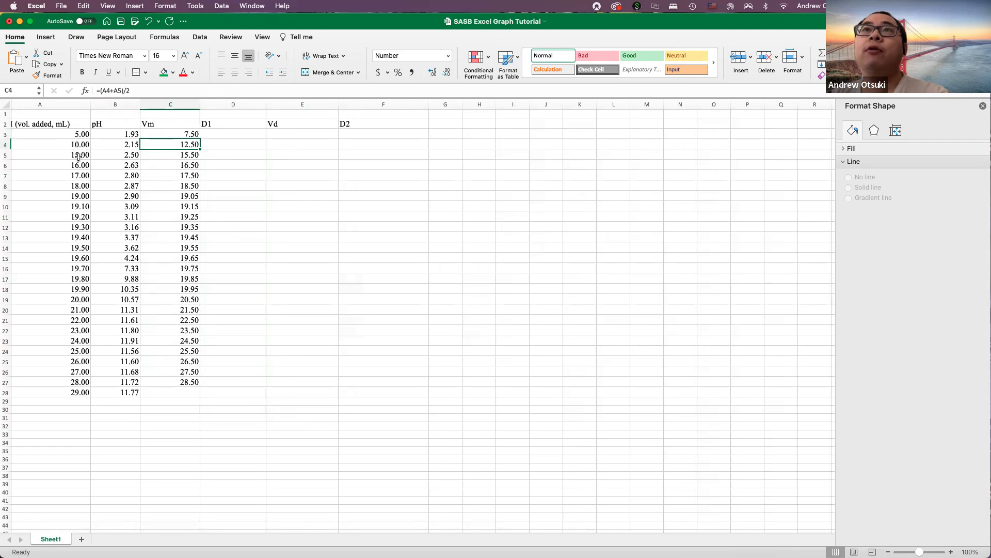
click(185, 155)
click(184, 165)
click(307, 185)
click(175, 134)
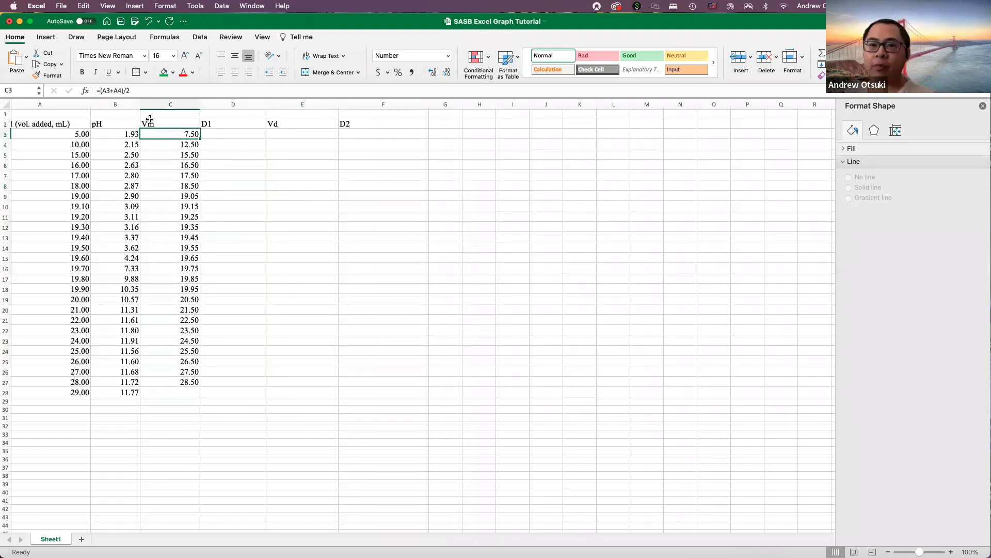
click(289, 168)
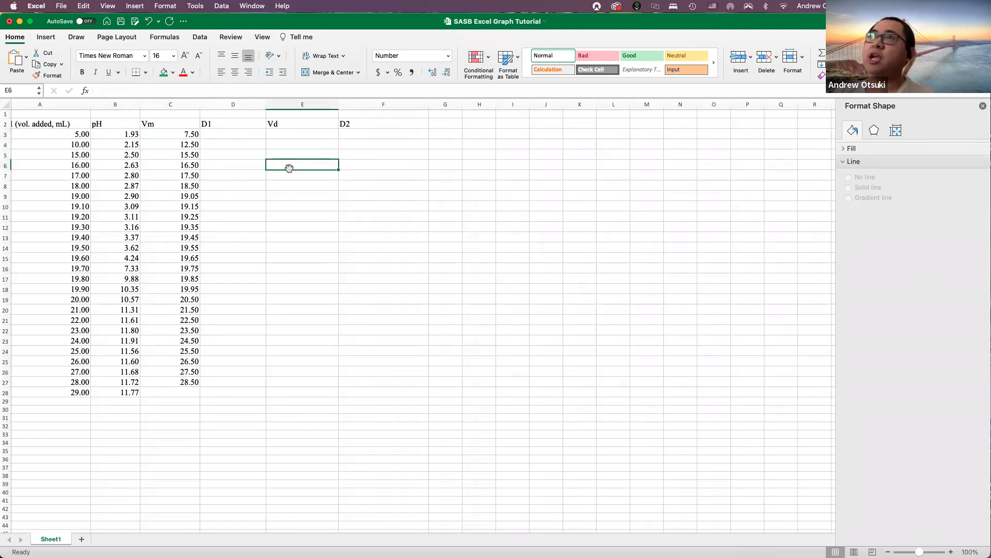
- Enter the first-derivative formula =(B4-B3)/(A4-A3) in cell D3 of the D1 column
scroll(272, 213, left, 2)
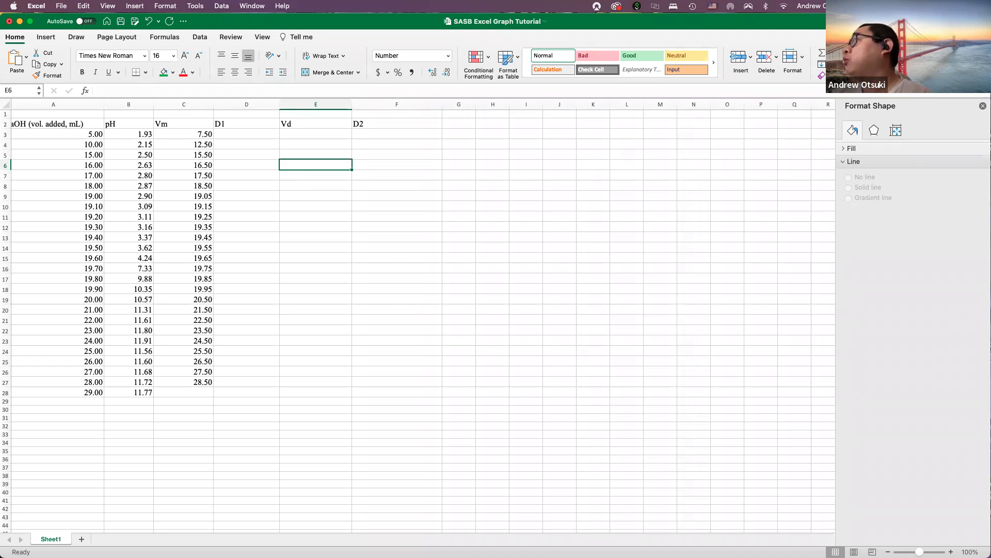
double_click(244, 134)
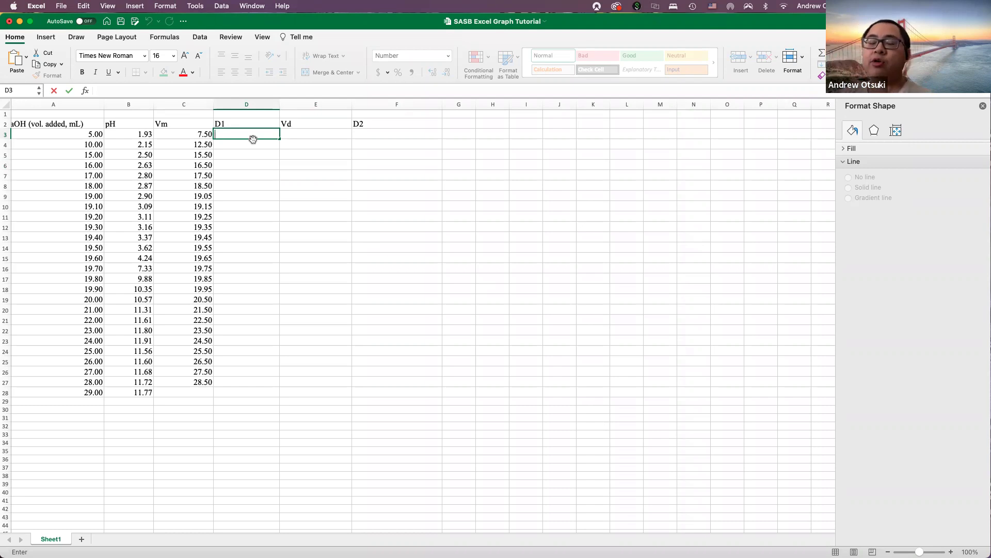
click(254, 133)
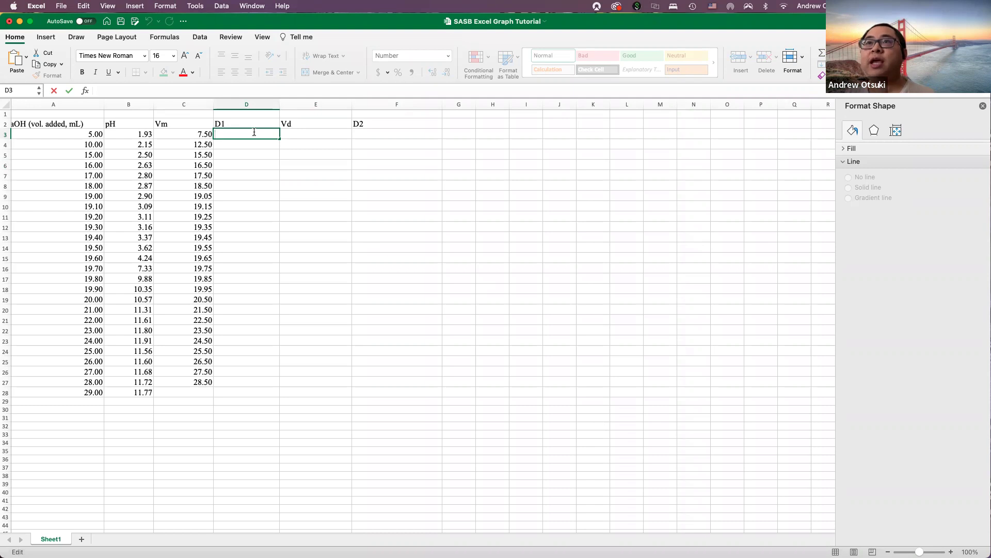
text(=()
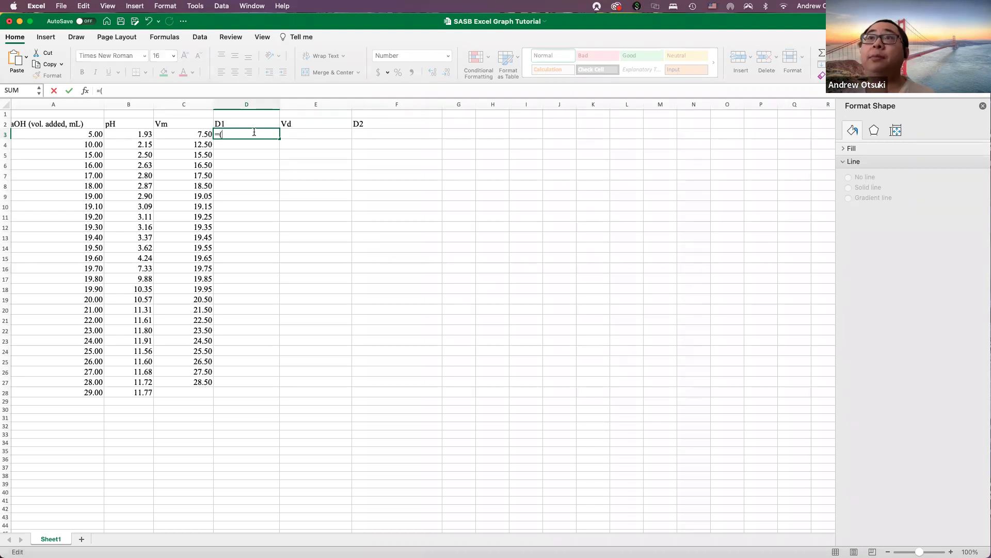
click(144, 145)
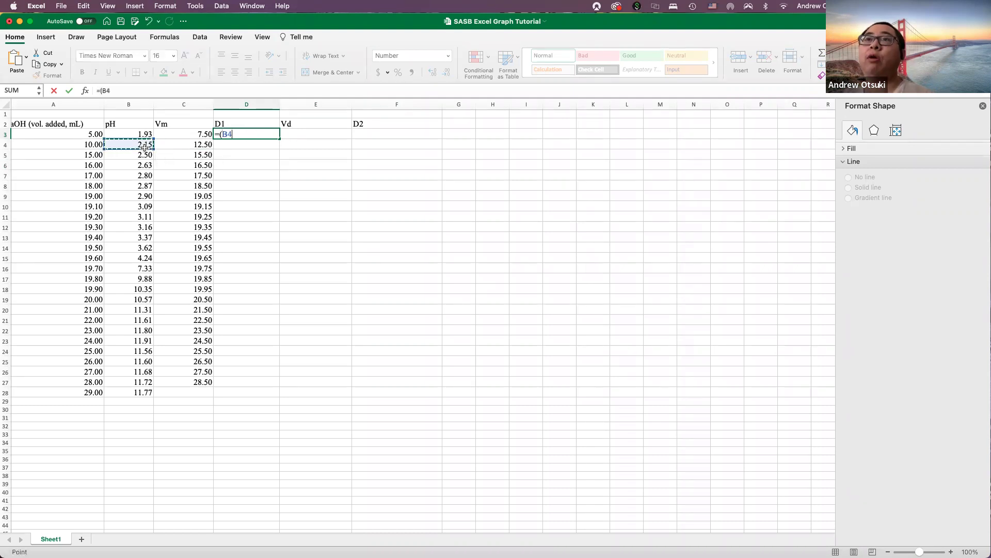
text(-)
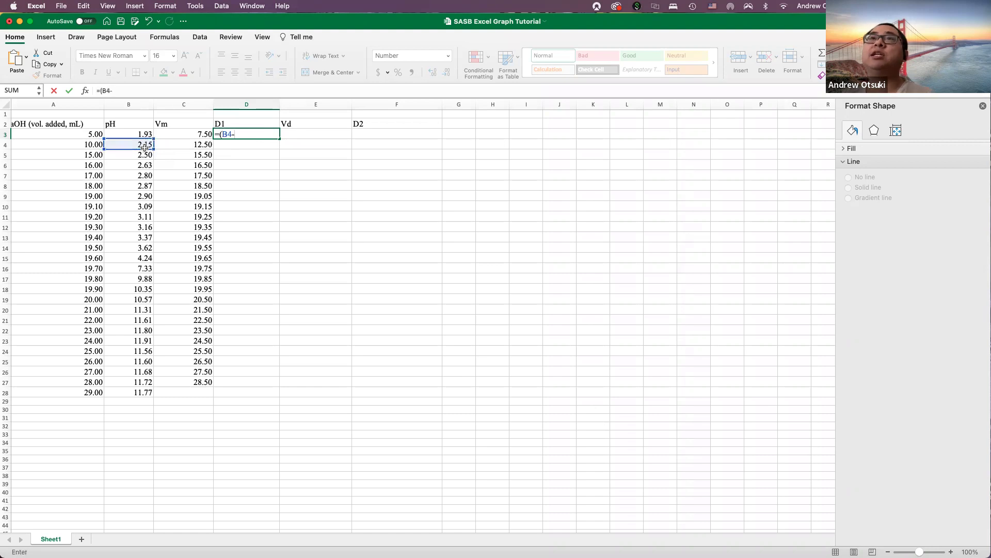
click(145, 134)
text()/)
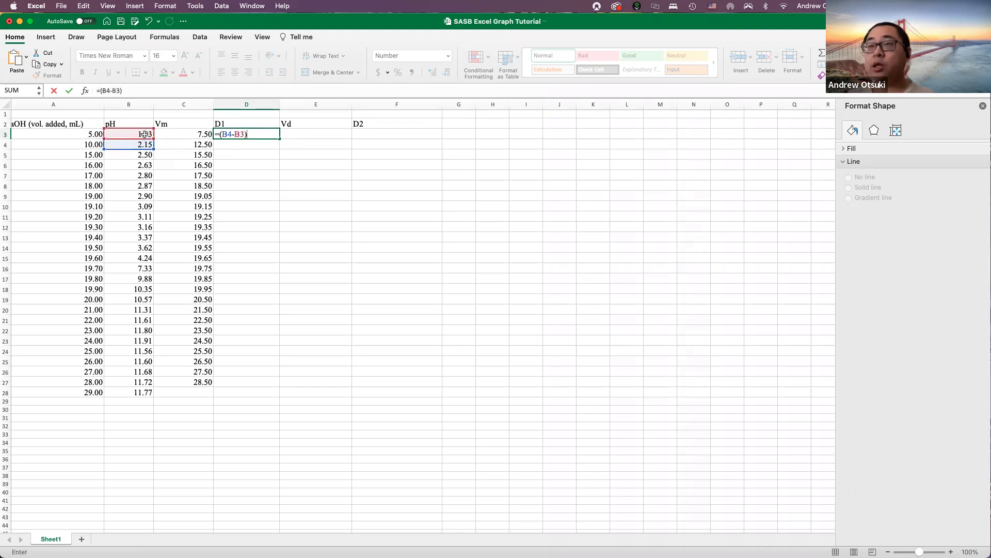
text(()
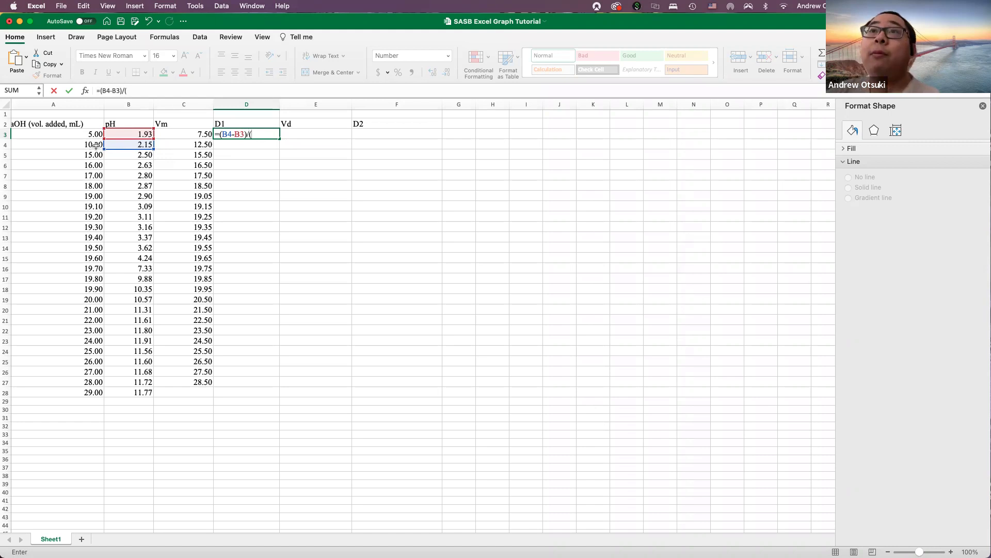
click(90, 146)
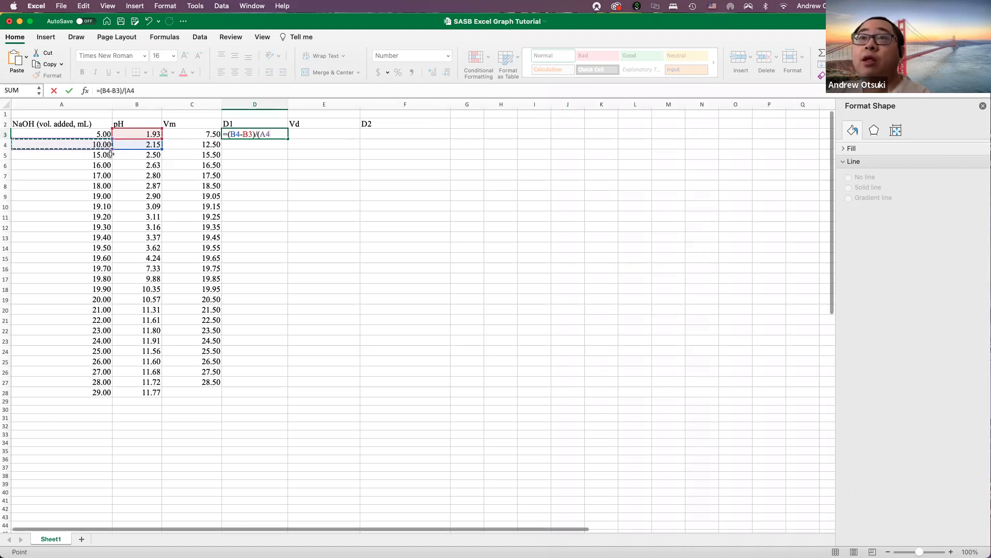
text(-)
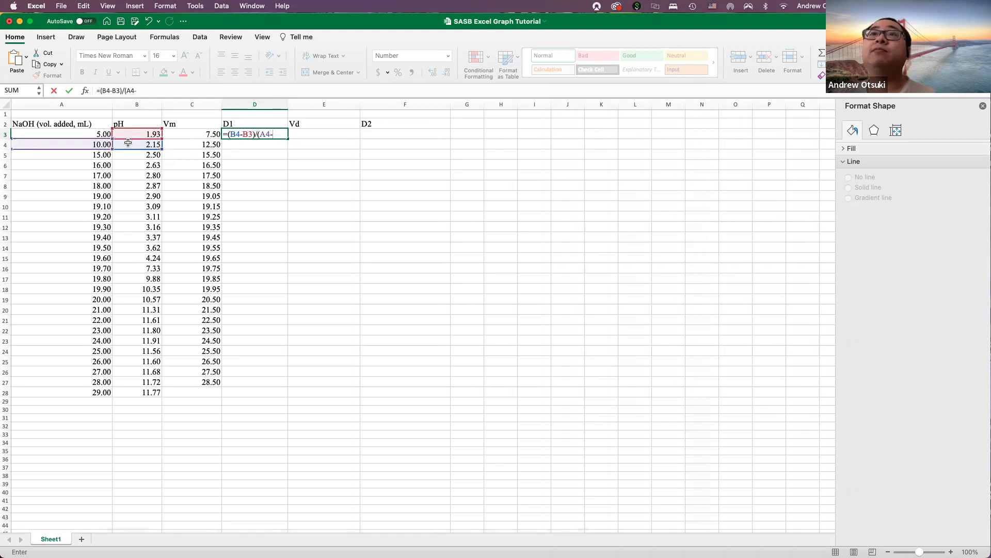
click(95, 135)
text())
key(Return)
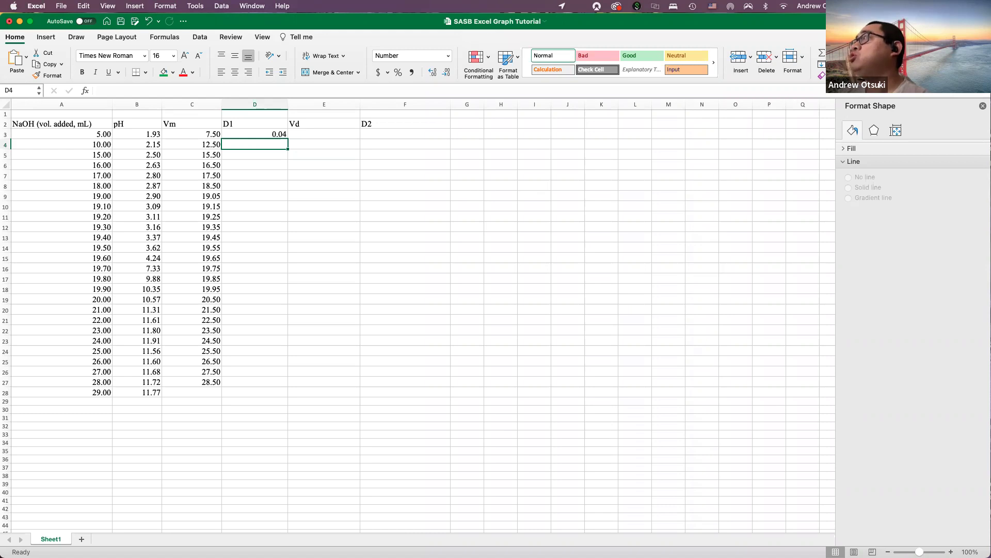
- Review the formula in D3 and fill it down the D1 column through row 27
scroll(439, 240, up, 1)
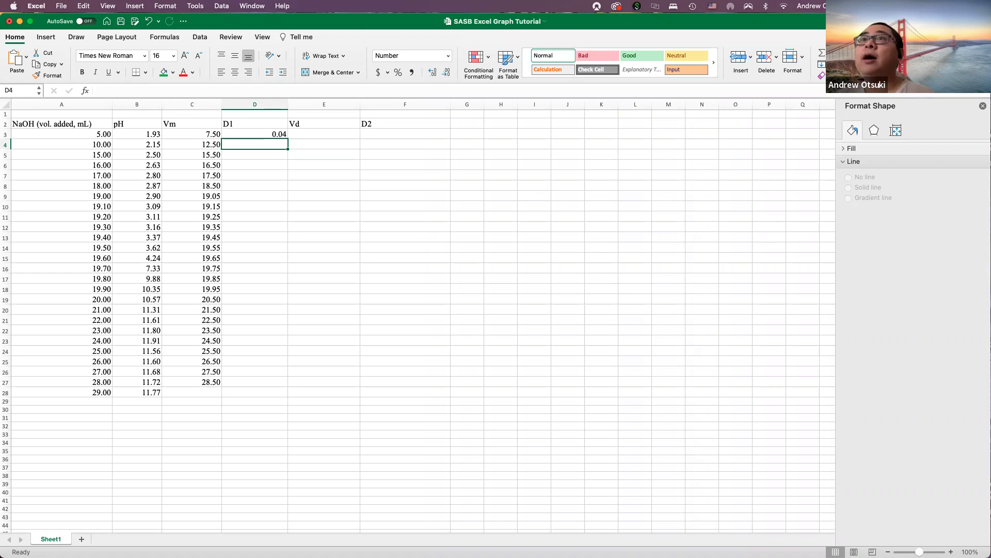
double_click(248, 135)
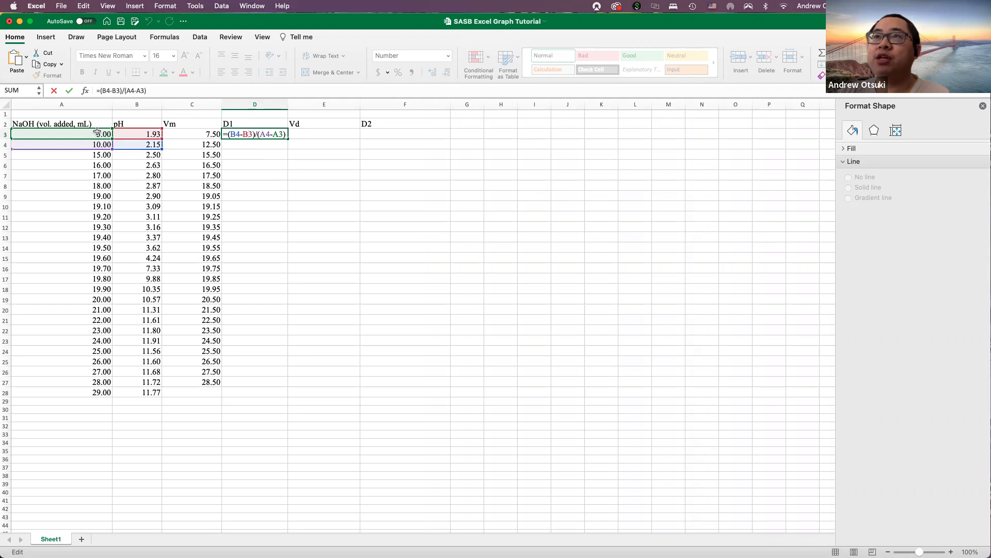
key(Return)
click(273, 135)
drag(286, 137, 286, 387)
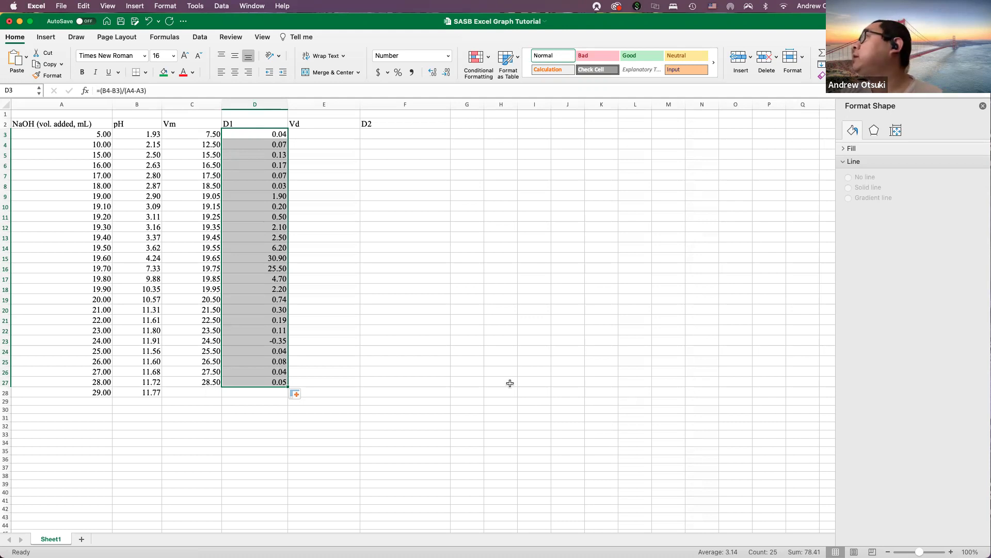
click(445, 340)
- Insert an X Y (Scatter) chart of the Vm and D1 values in C3:D27
scroll(548, 357, right, 1)
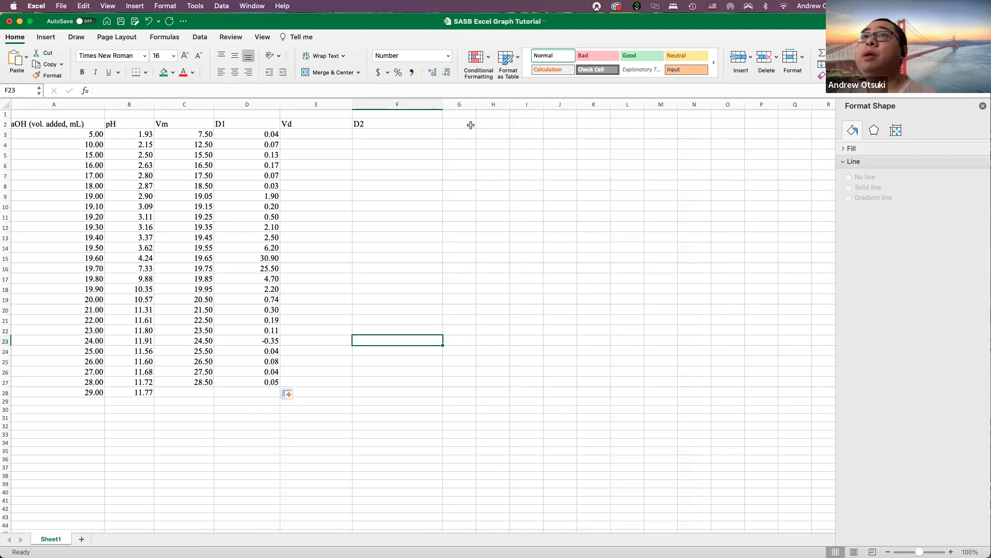
drag(187, 137, 274, 381)
scroll(356, 336, right, 2)
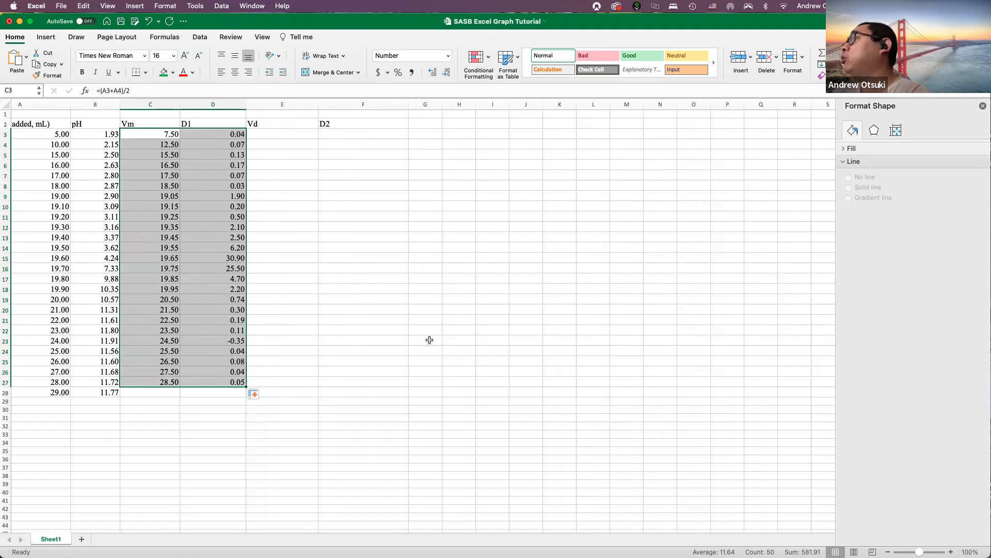
scroll(429, 340, down, 1)
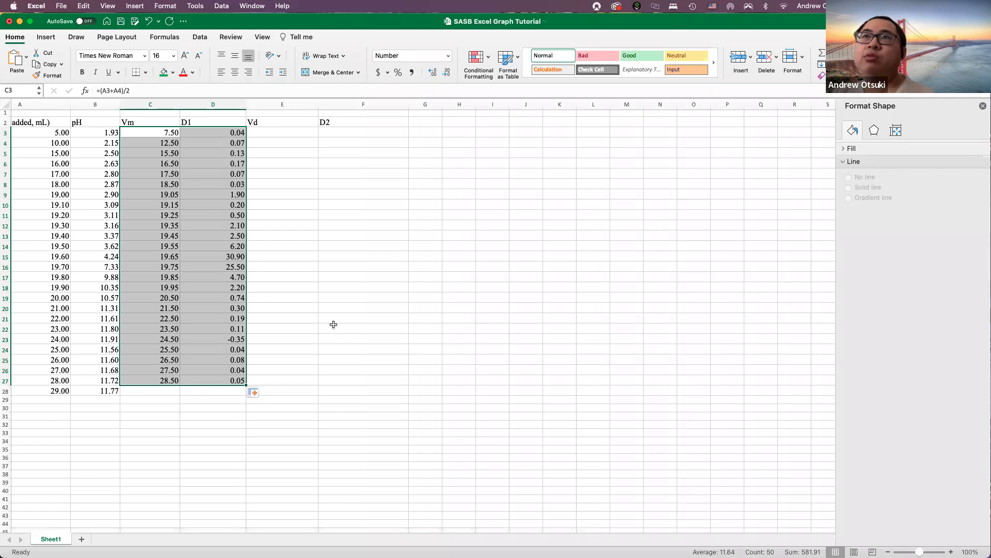
scroll(332, 326, right, 1)
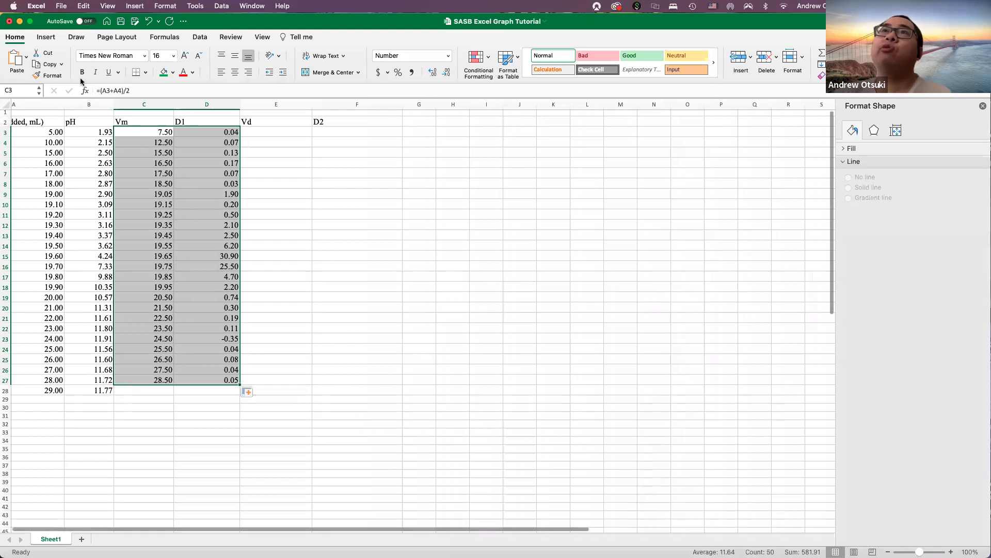
click(46, 38)
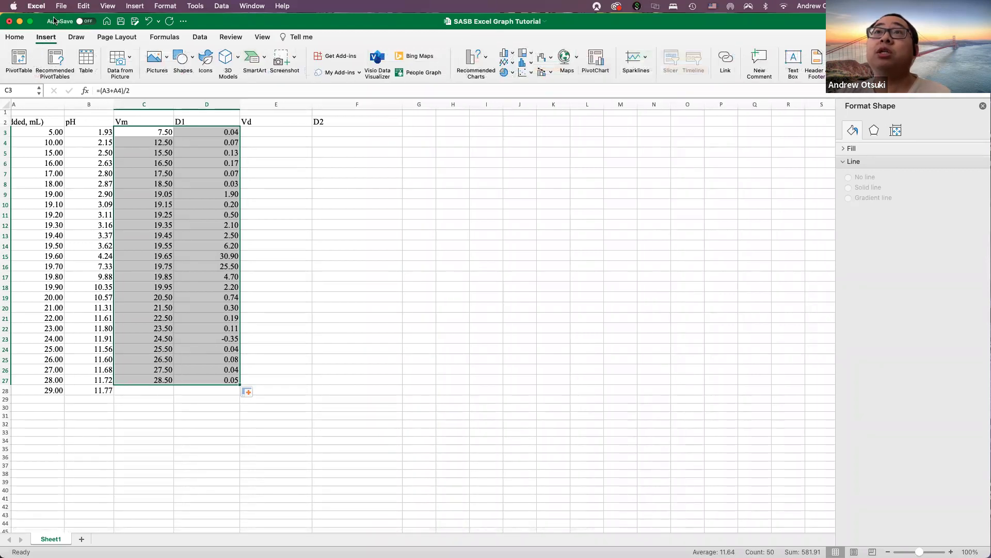
click(135, 6)
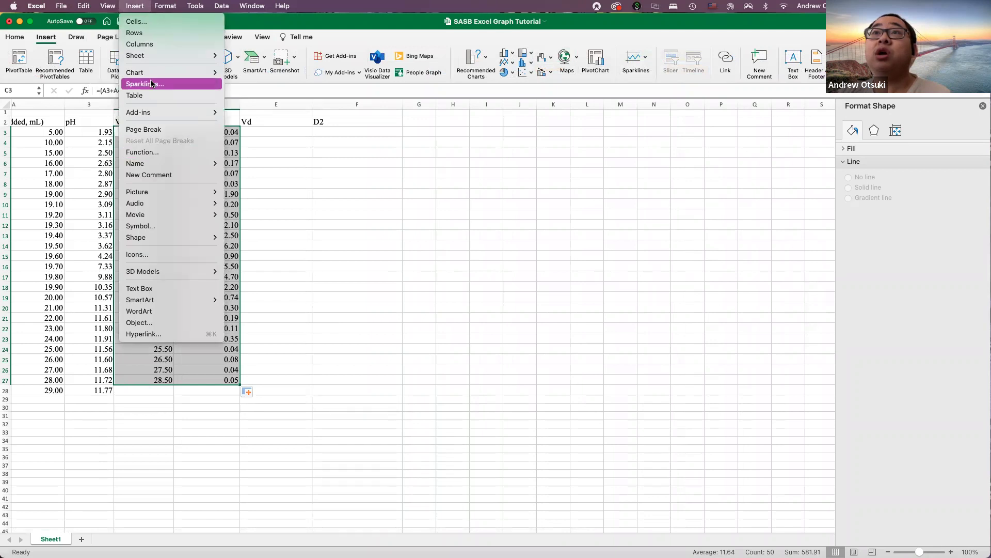
mouse_move(214, 70)
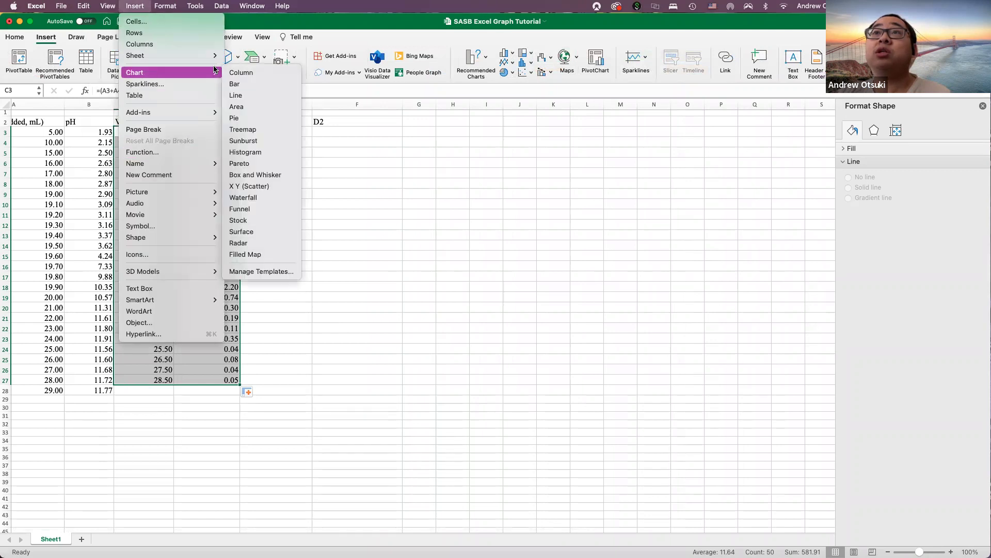
click(265, 186)
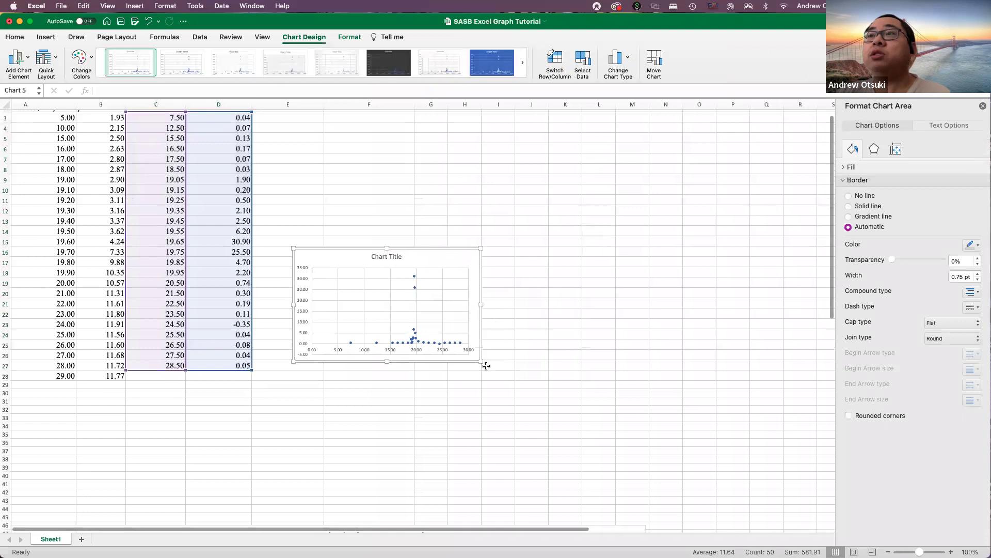
- Enlarge the new scatter chart to about columns E through P and rows 16 to 44, and select its data series
drag(482, 364, 733, 505)
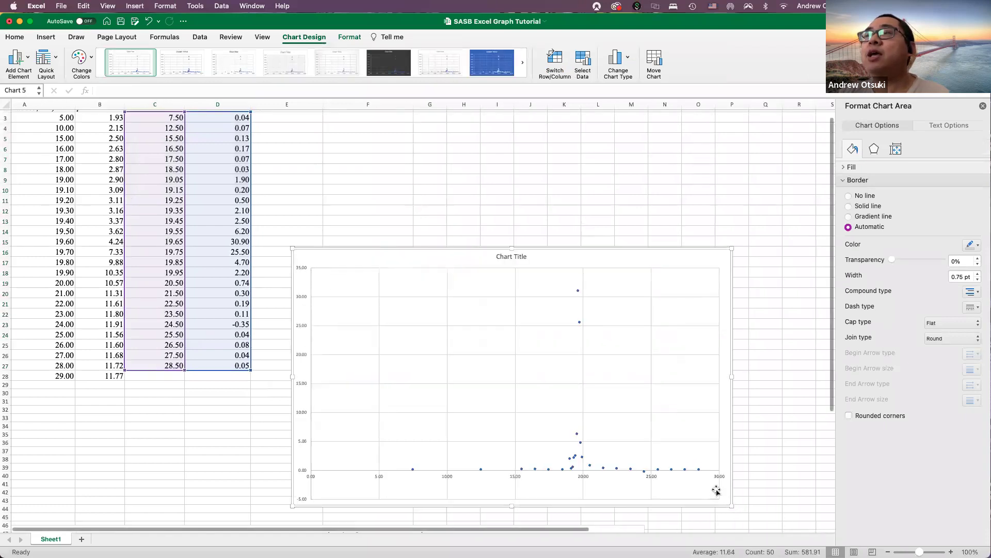
scroll(640, 494, down, 1)
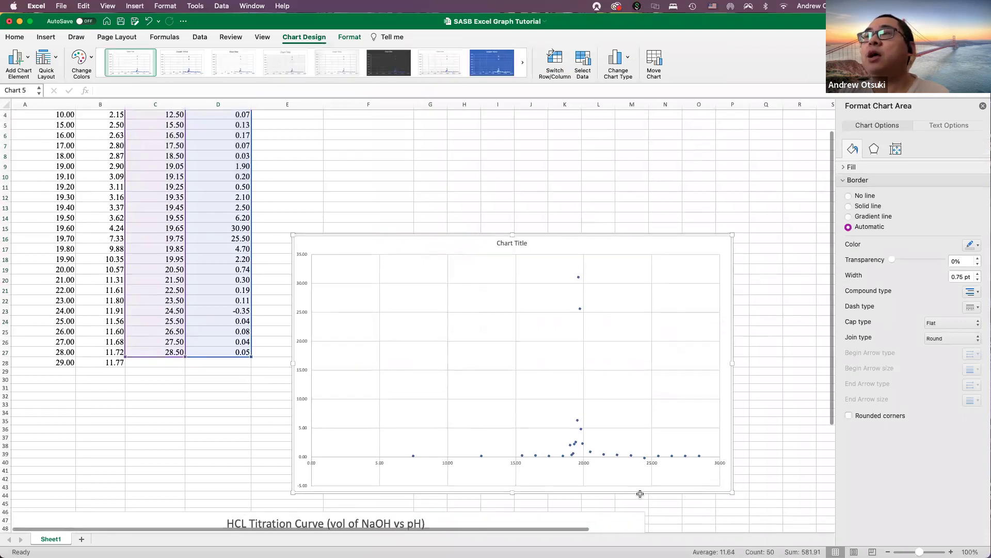
click(576, 277)
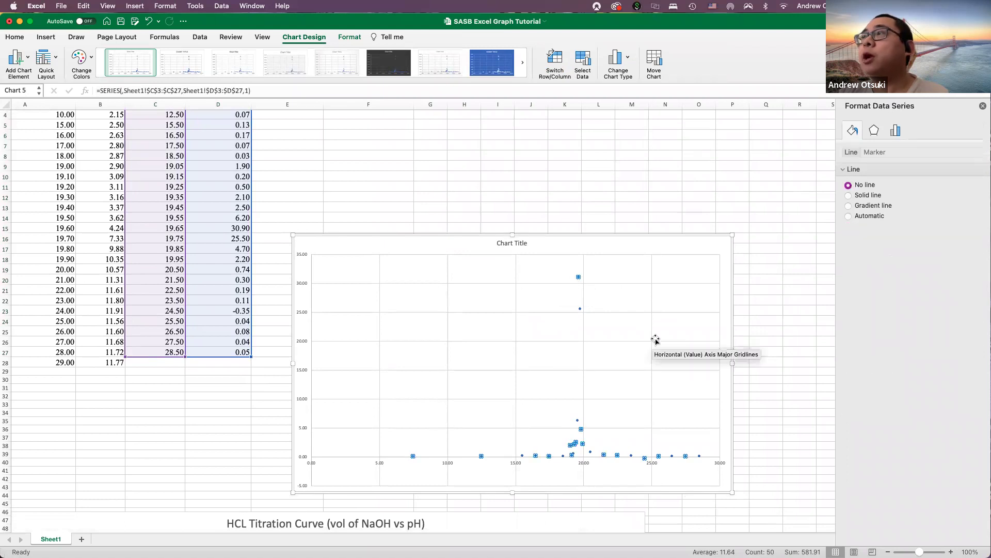
- Connect the points of the Vm–D1 data series with a solid line and inspect the curve's peak point
click(865, 194)
click(777, 197)
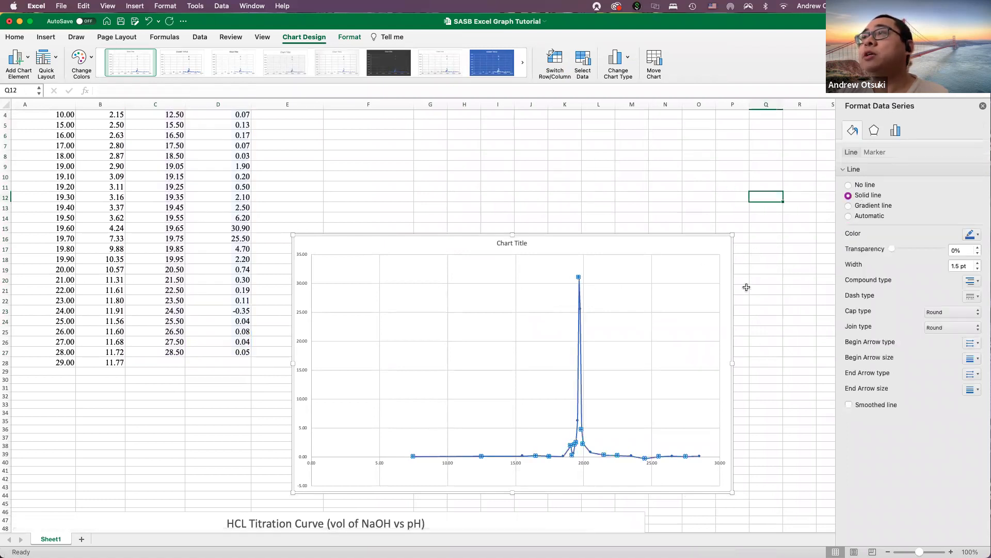
click(579, 275)
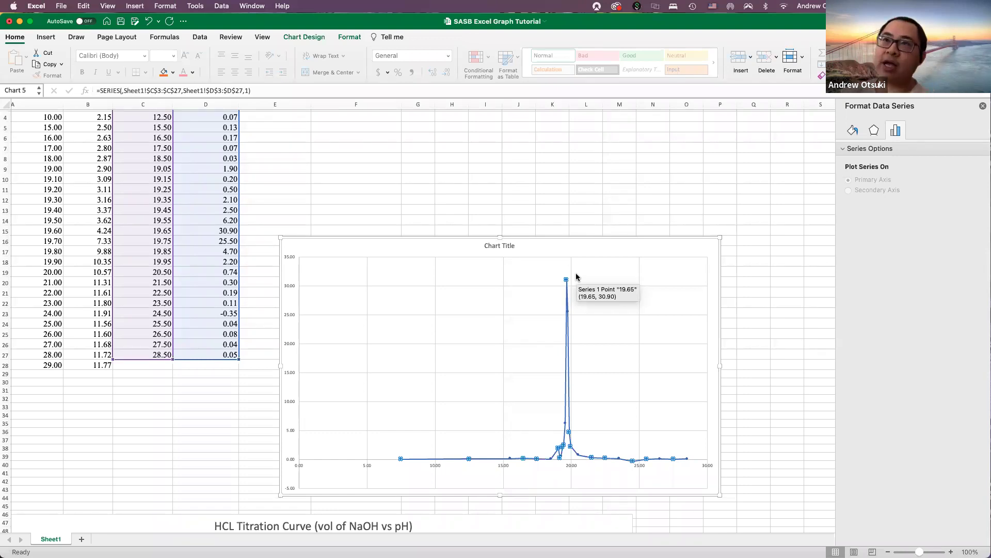
scroll(575, 279, left, 1)
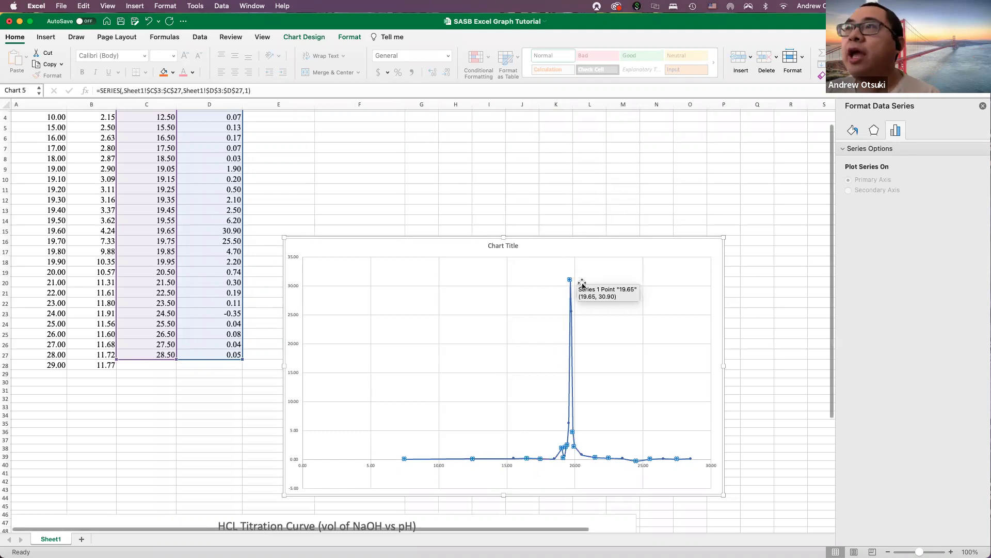
scroll(573, 281, up, 2)
scroll(573, 282, right, 1)
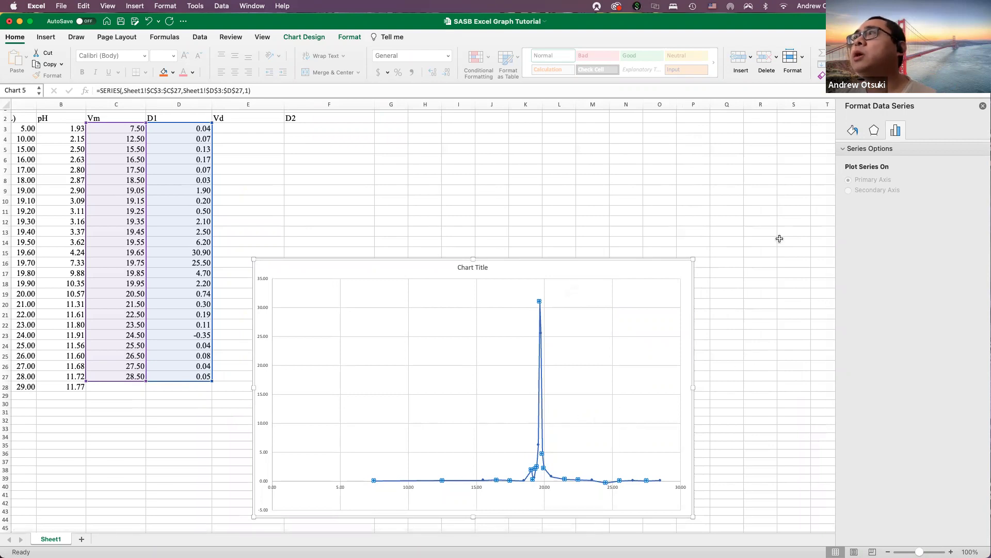
- Try a thicker line, up to 4 pt, for the first-derivative data series
click(876, 131)
click(853, 132)
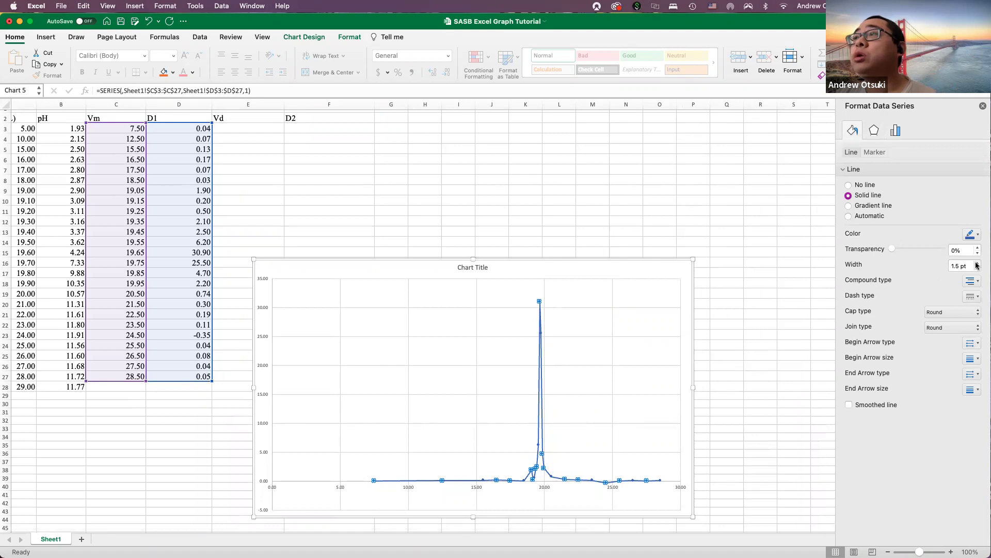
click(684, 201)
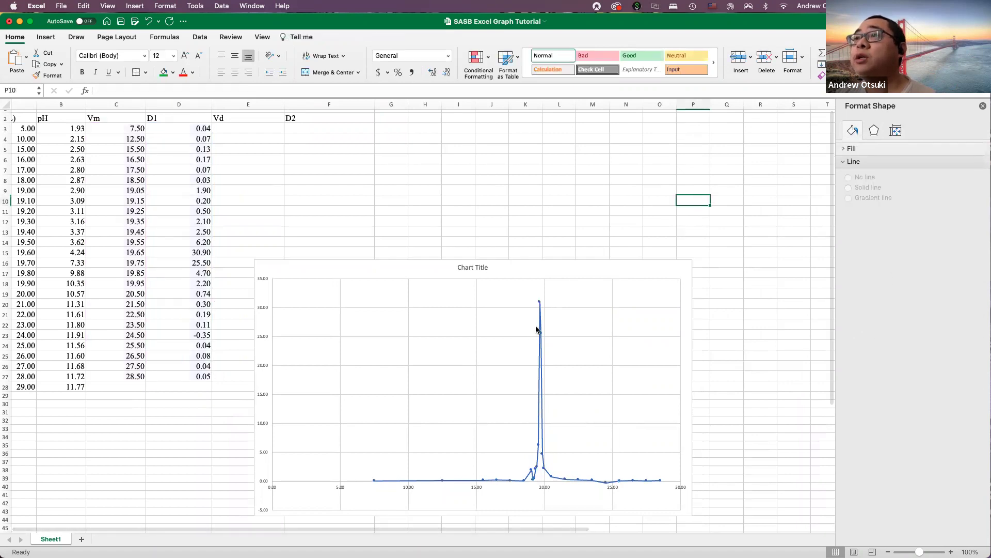
click(372, 483)
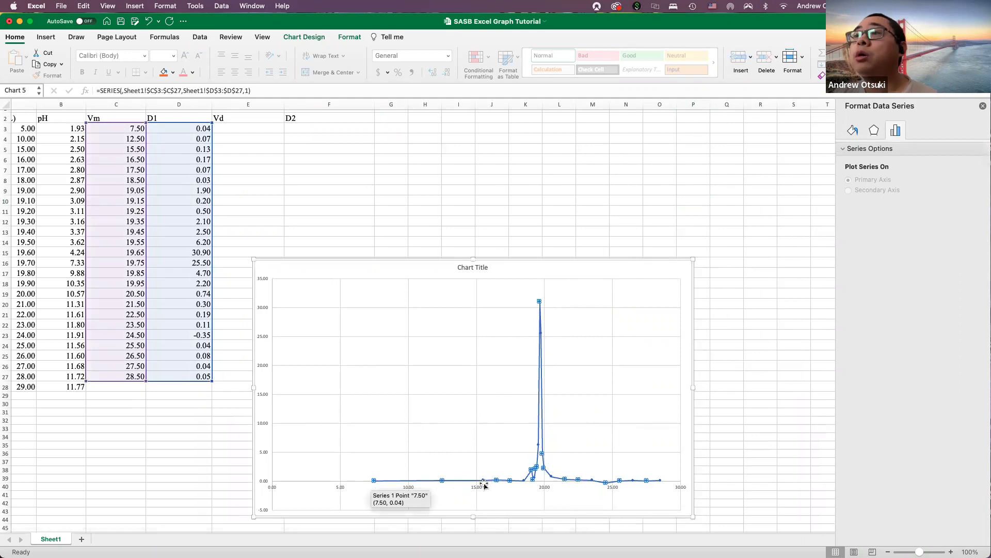
click(869, 134)
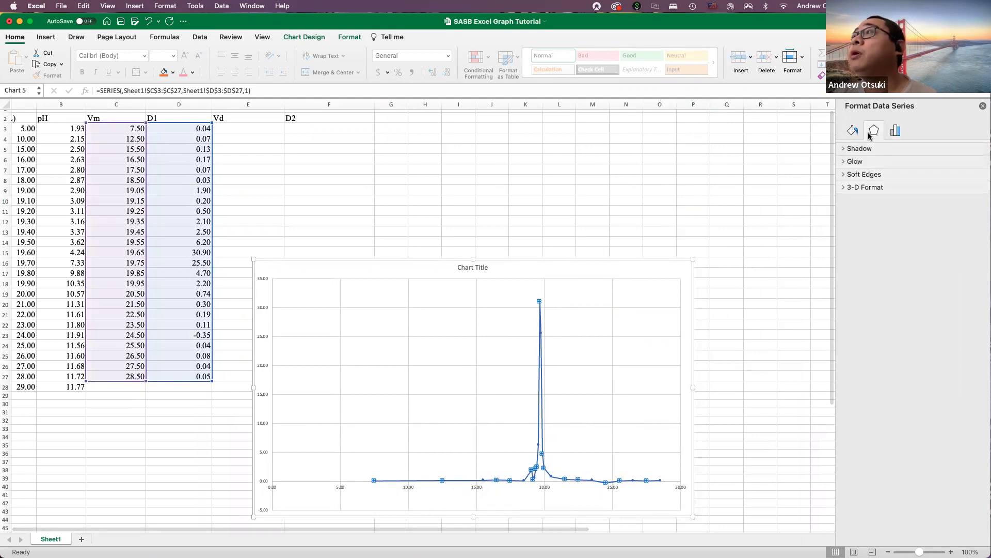
click(862, 134)
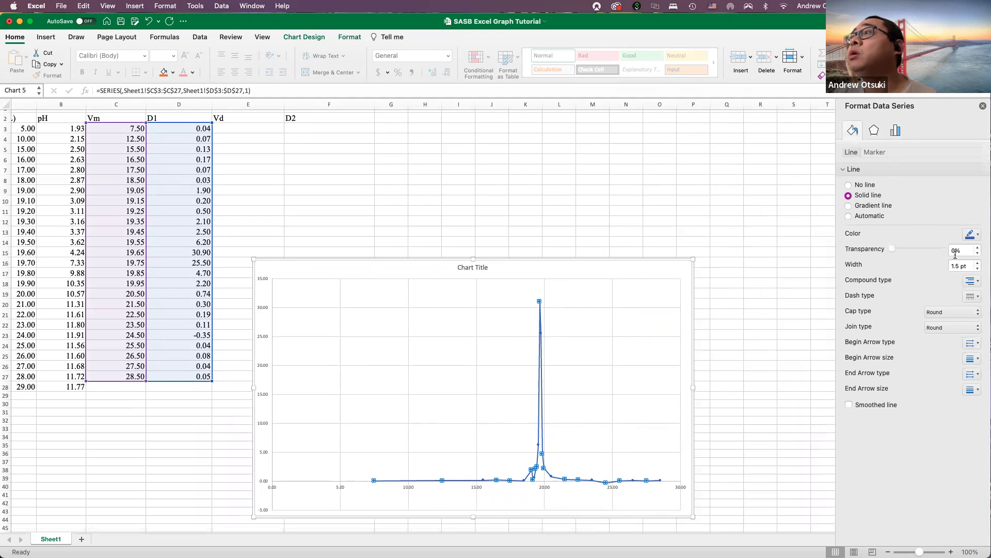
scroll(622, 352, down, 1)
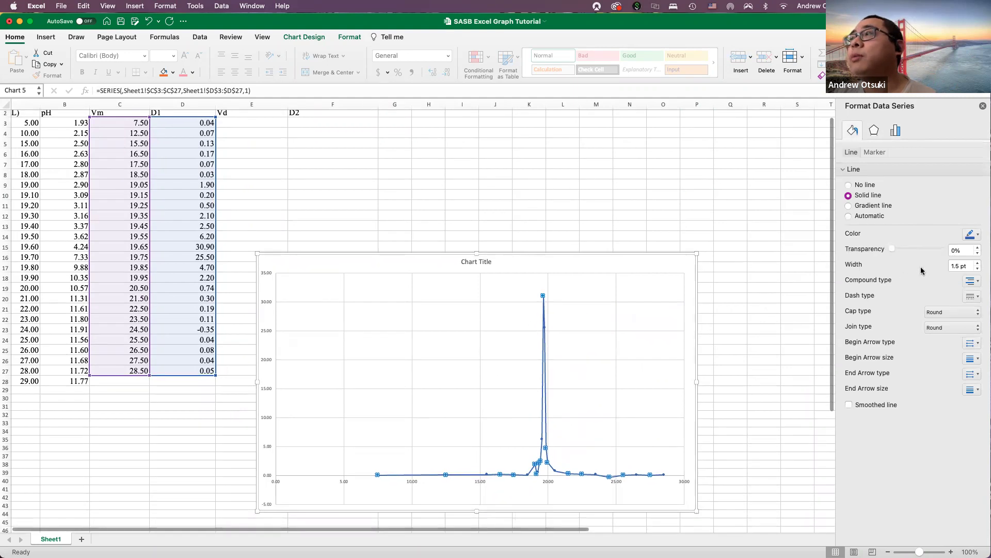
click(978, 264)
click(977, 265)
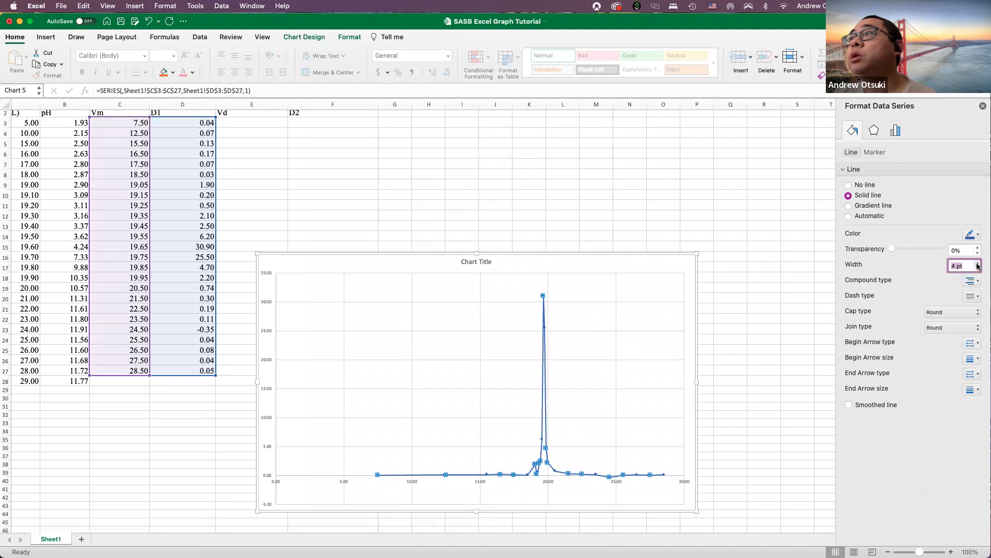
click(979, 264)
click(979, 264)
click(978, 264)
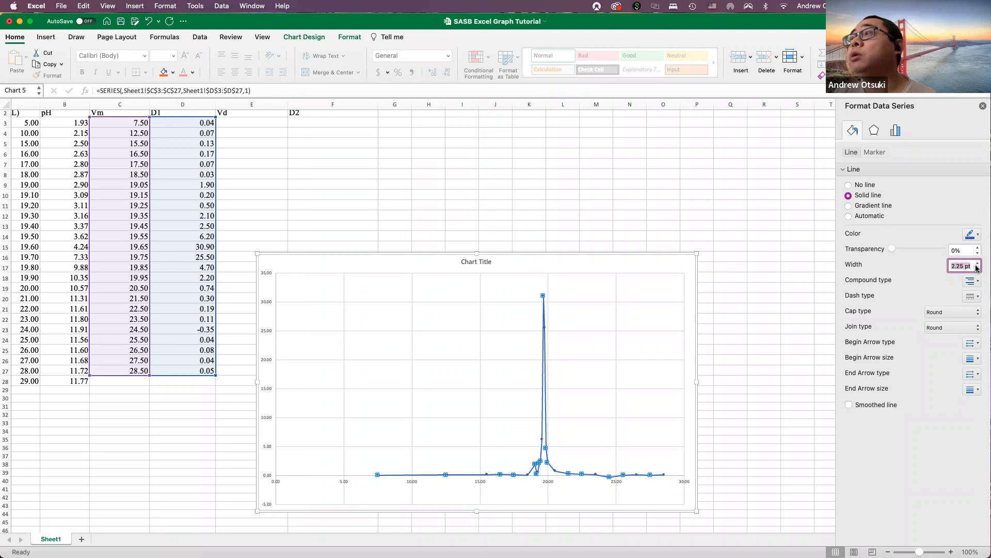
click(715, 359)
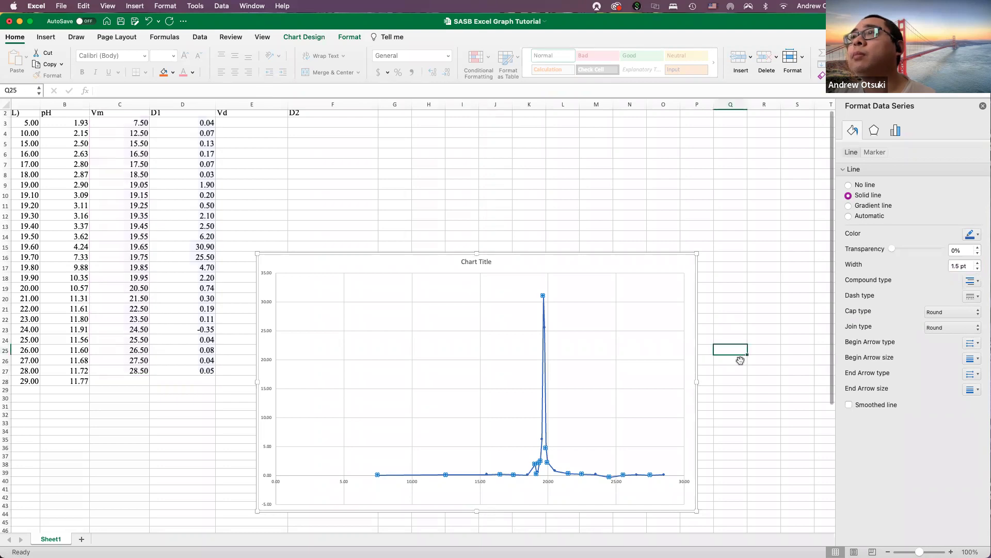
click(377, 475)
click(378, 475)
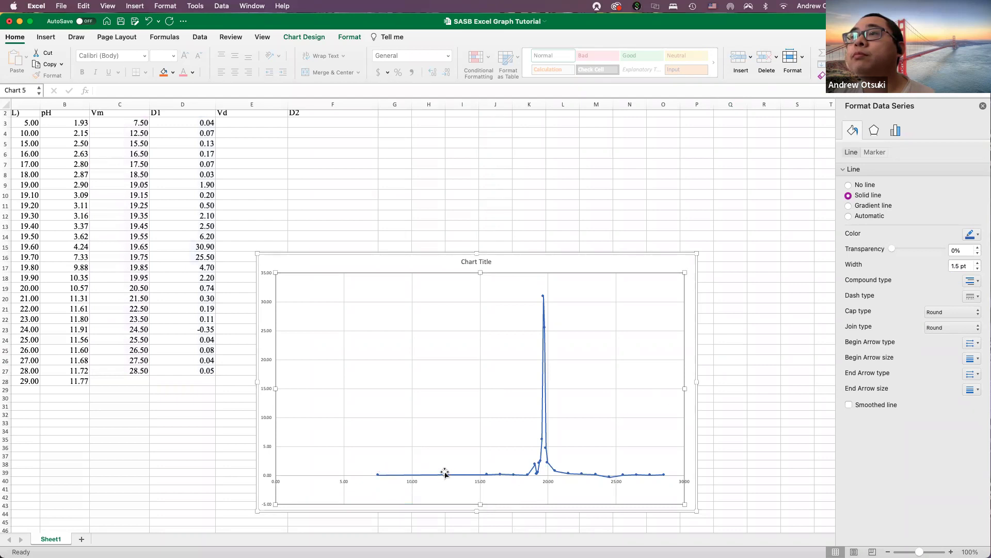
scroll(445, 473, down, 1)
click(653, 336)
click(704, 326)
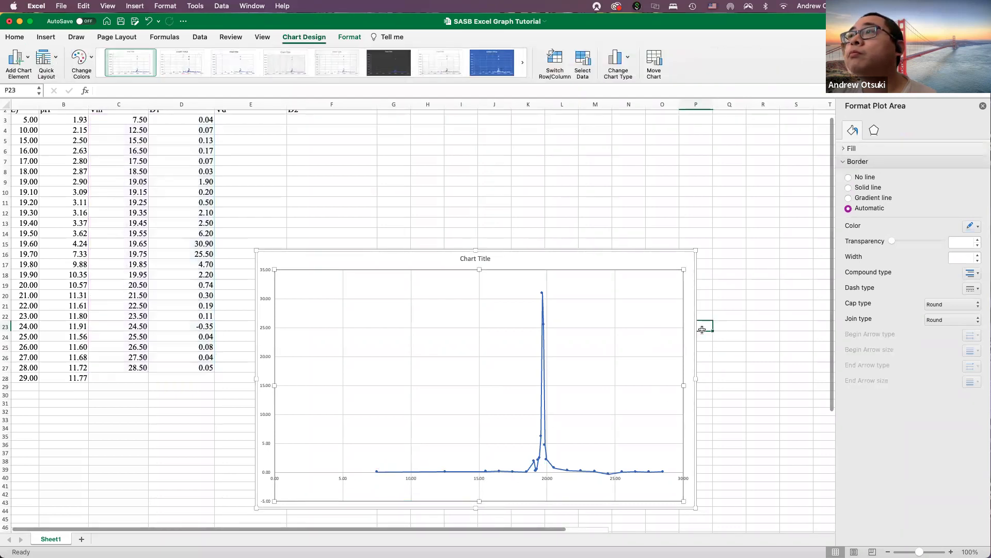
- Enlarge the data series' markers by setting a solid marker border with a width of 3.75 pt
click(568, 471)
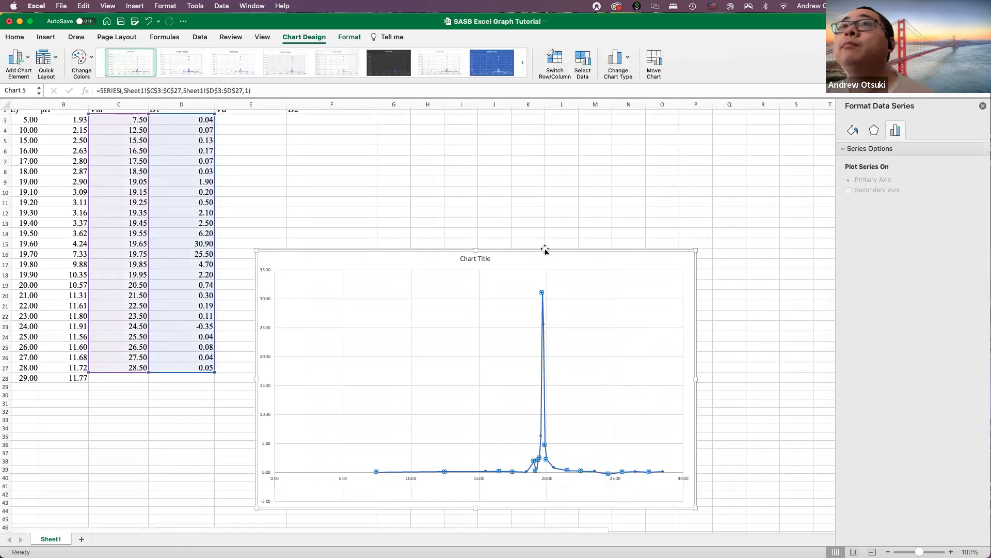
click(854, 129)
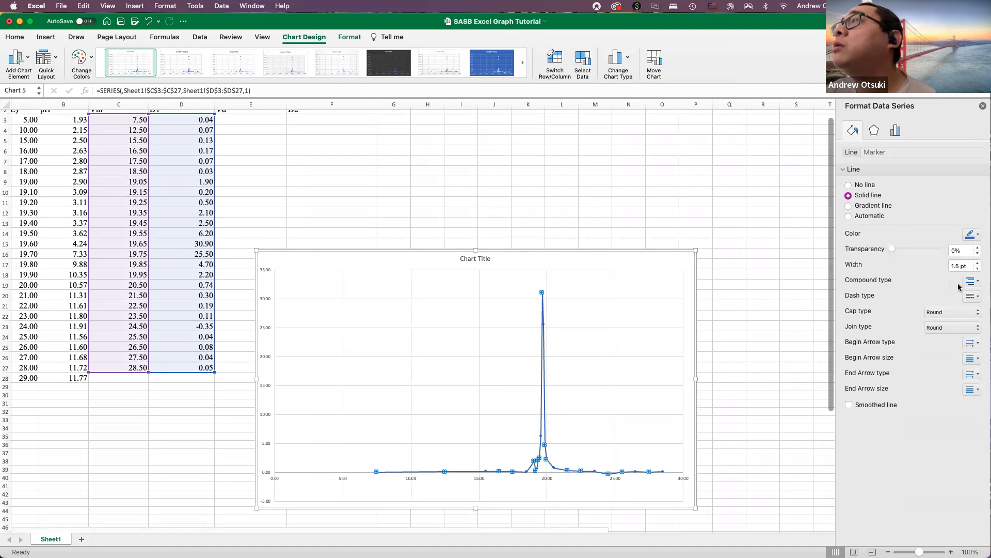
click(877, 153)
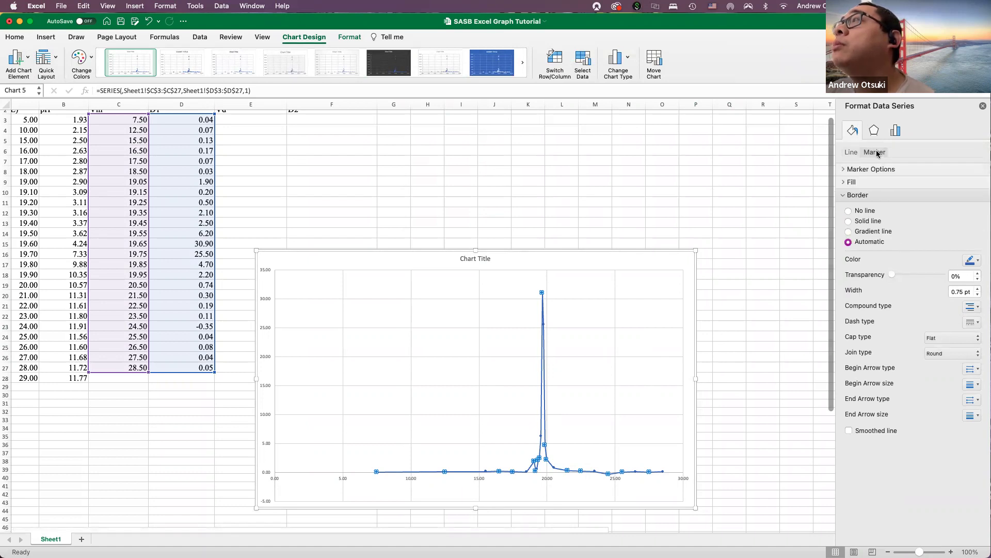
click(977, 290)
click(977, 289)
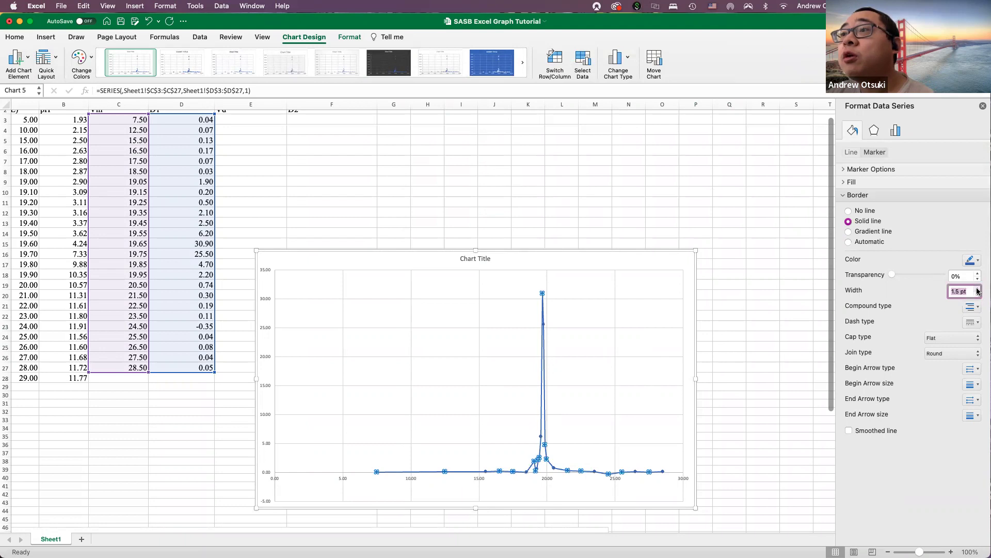
click(977, 290)
click(979, 295)
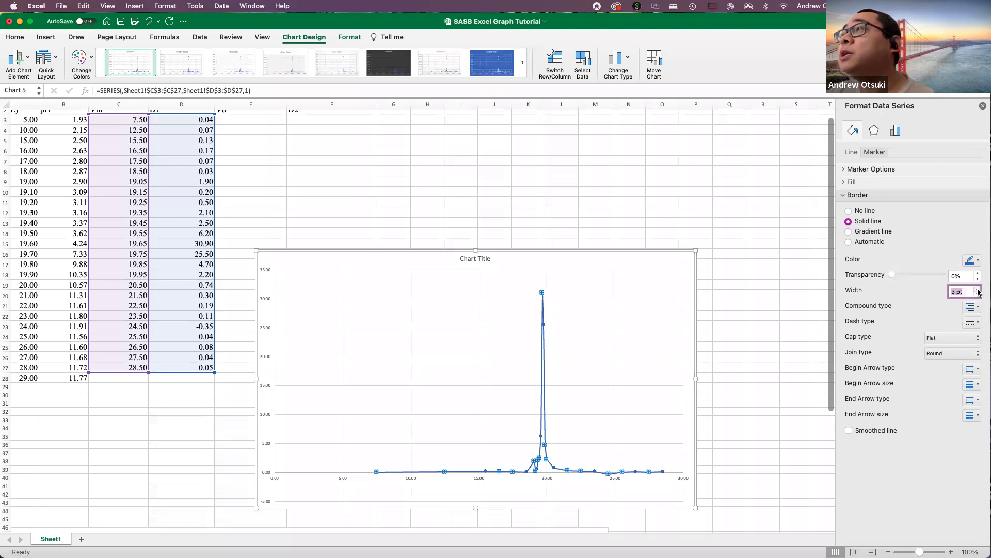
click(978, 290)
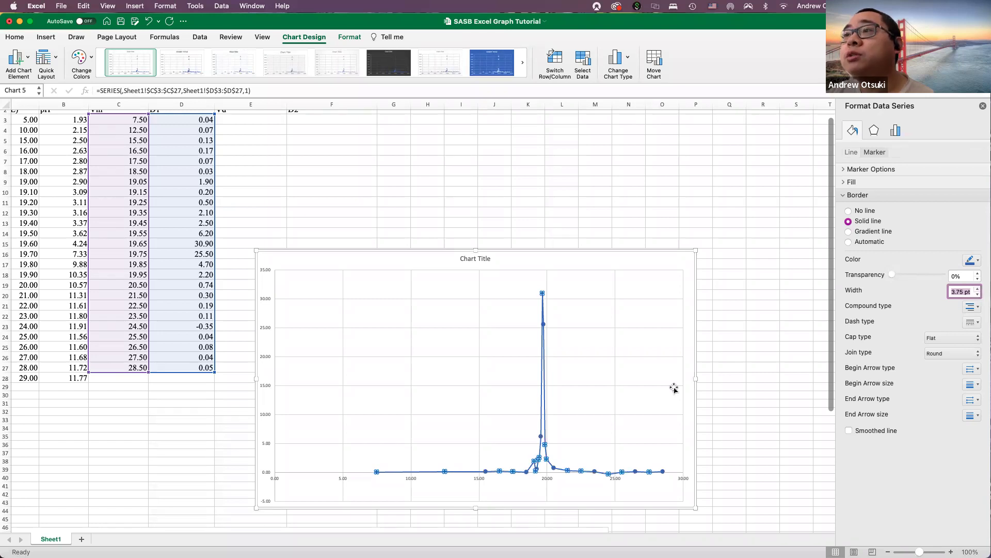
click(754, 401)
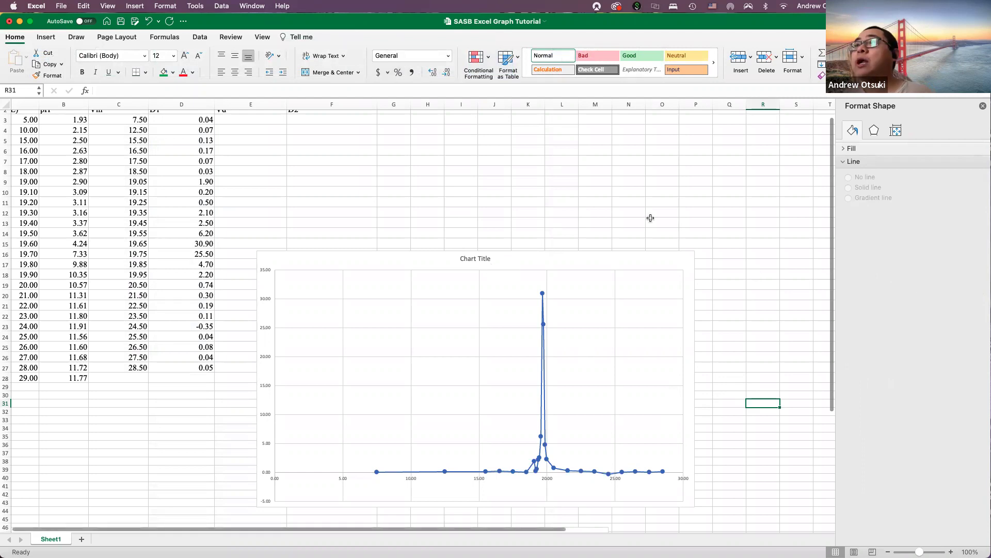
- Set the chart title to "First Derivative" and enlarge its font size
click(476, 259)
text(First Derivative)
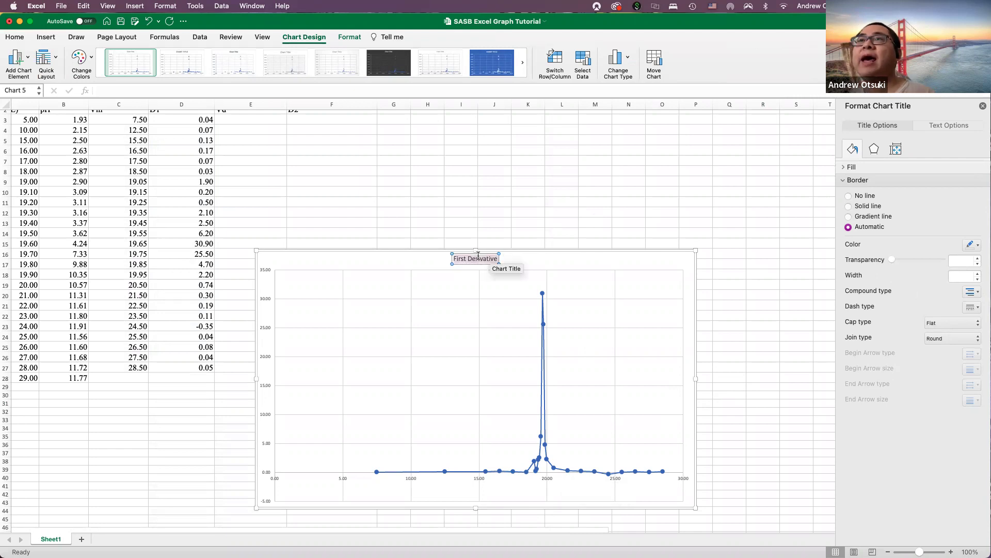
click(14, 37)
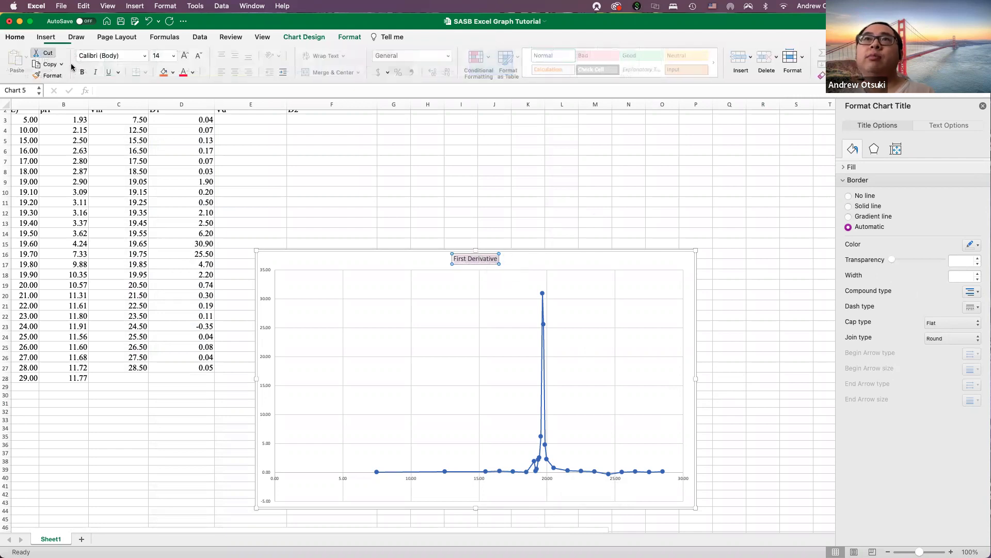
click(173, 55)
click(167, 184)
click(765, 274)
- Move the First Derivative chart up and slightly to the right so its upper edge sits at about row 11
click(646, 266)
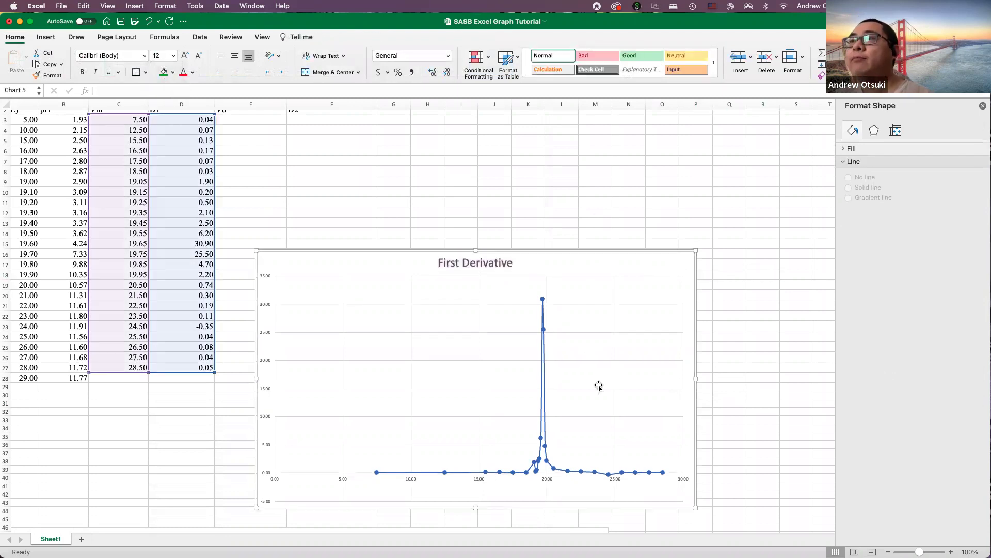
scroll(632, 428, down, 1)
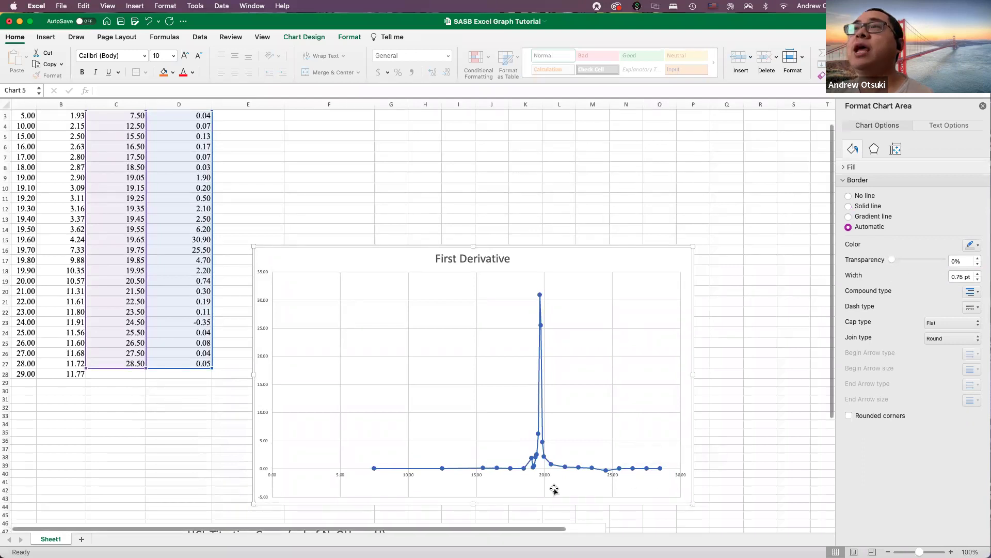
drag(550, 253, 570, 199)
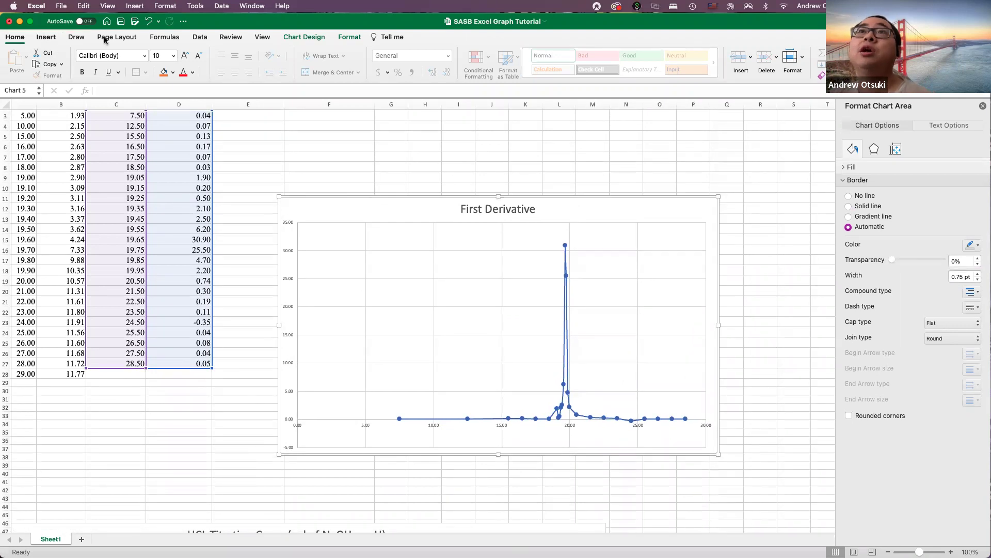
- Add primary horizontal and primary vertical axis titles to the First Derivative chart
click(305, 37)
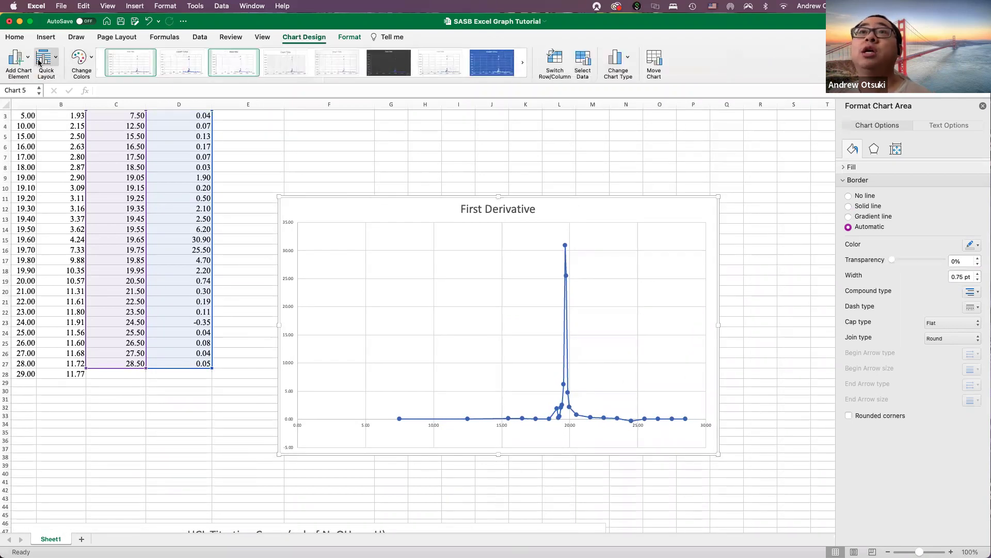
click(17, 57)
mouse_move(45, 86)
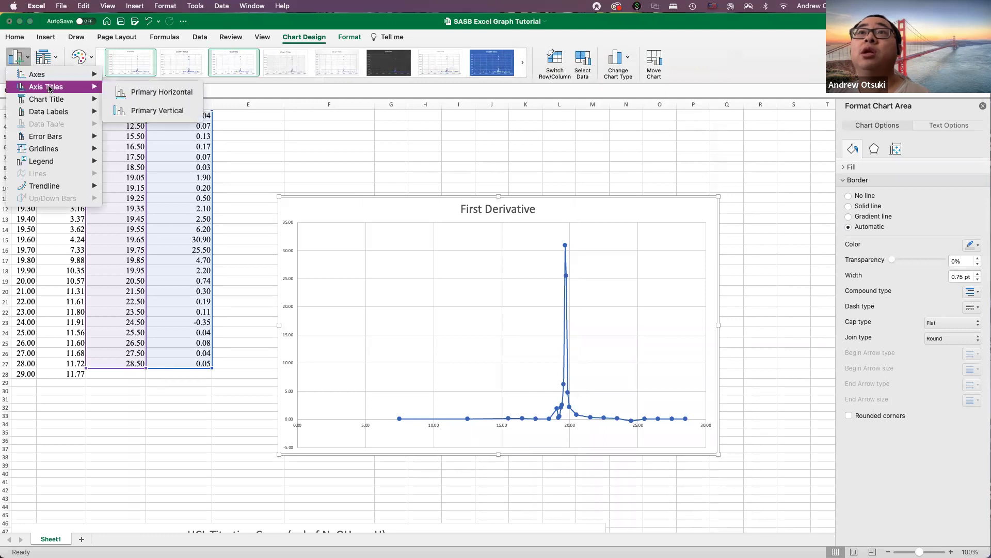
click(129, 92)
click(21, 60)
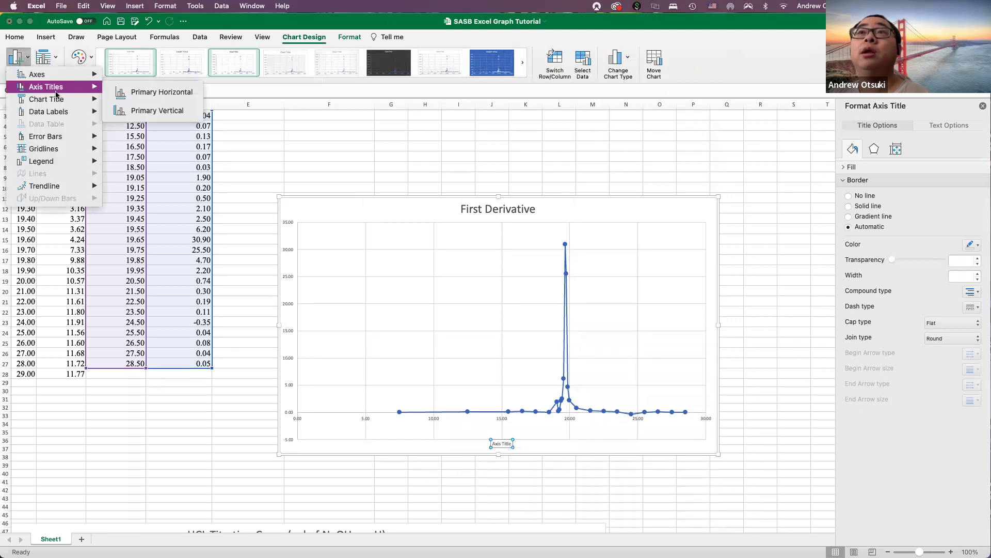
click(138, 111)
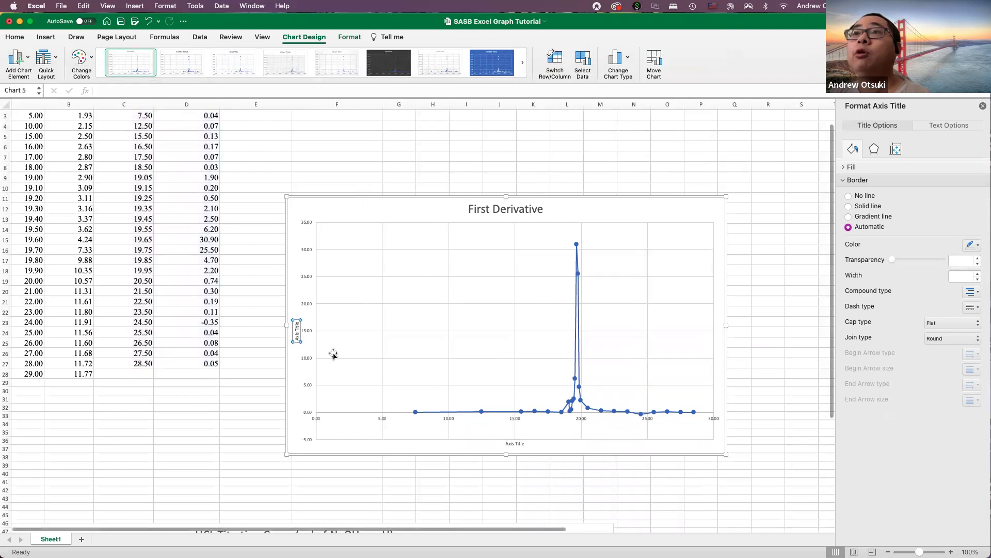
- Set the vertical axis title to "D1" with a font size of 18
triple_click(297, 331)
key(BackSpace)
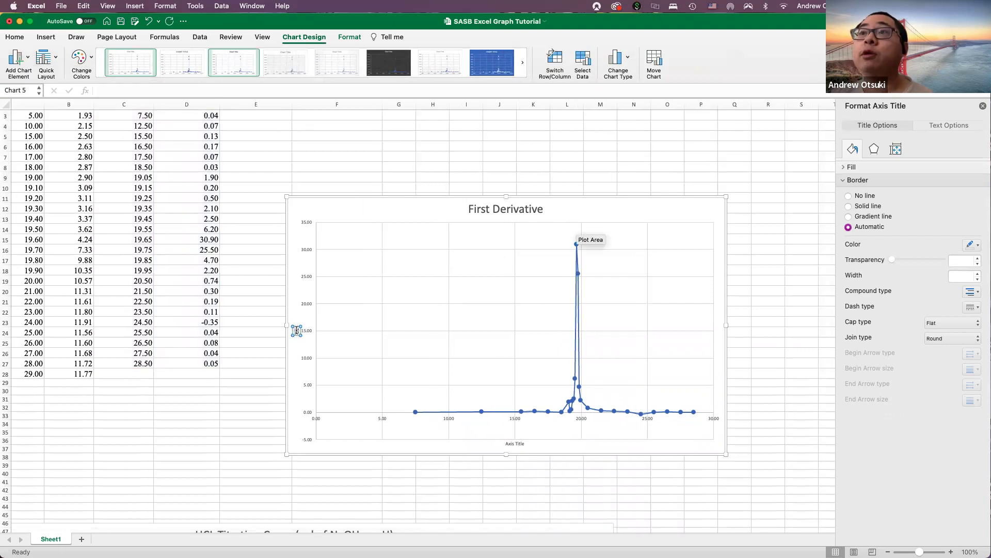
click(19, 36)
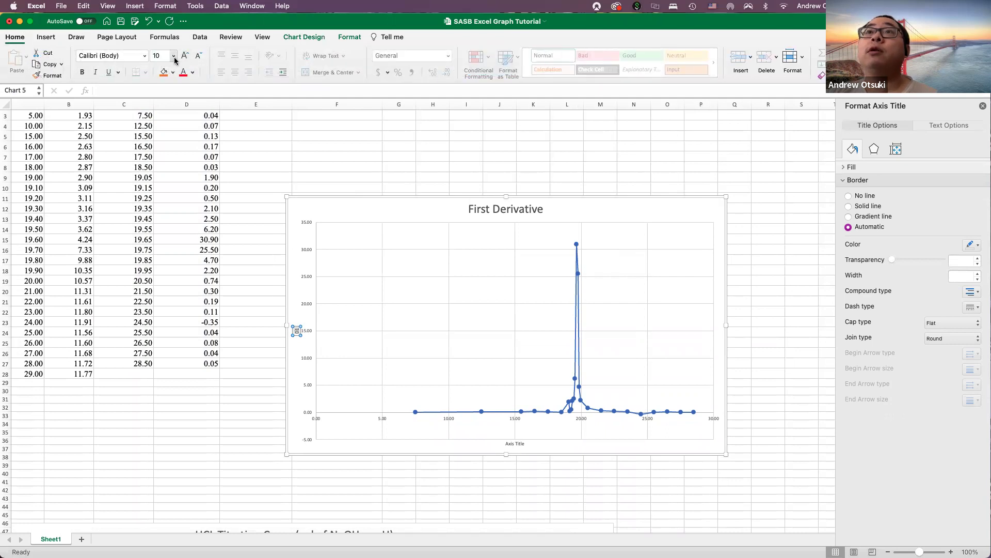
click(174, 56)
key(Return)
click(431, 497)
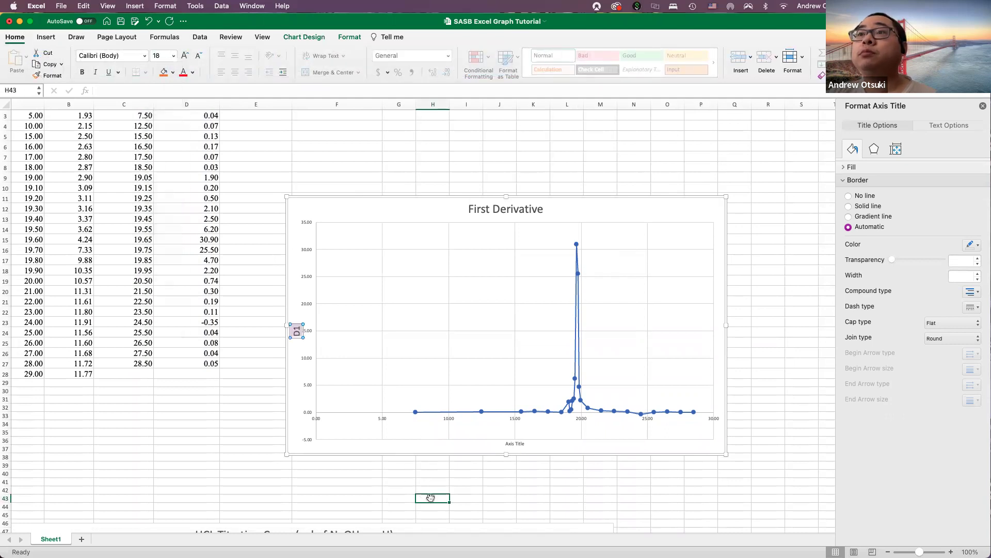
- Set the First Derivative chart's horizontal axis title to "Volume of NaOH added (mL)"
click(515, 444)
scroll(522, 446, right, 1)
text(Volume of Na)
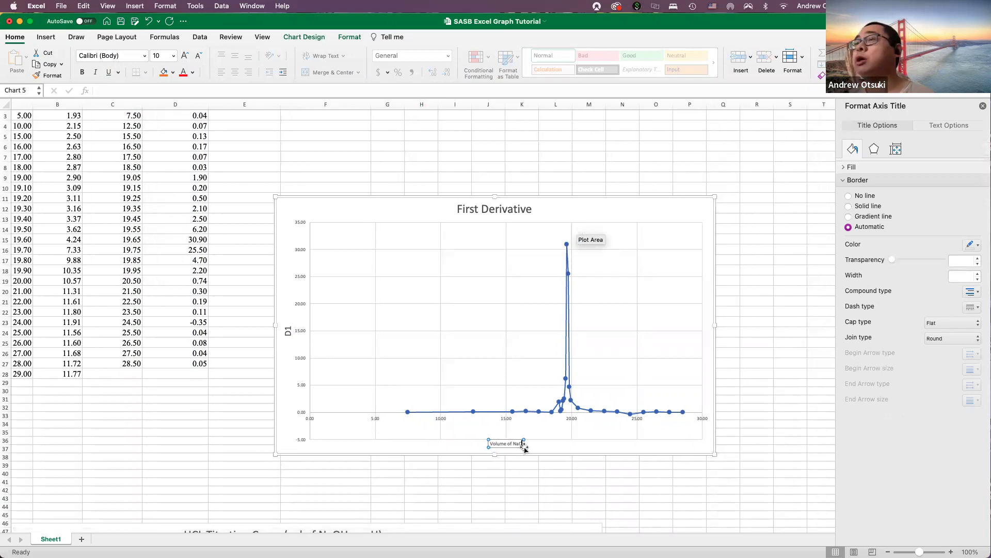
text(OH added (mL))
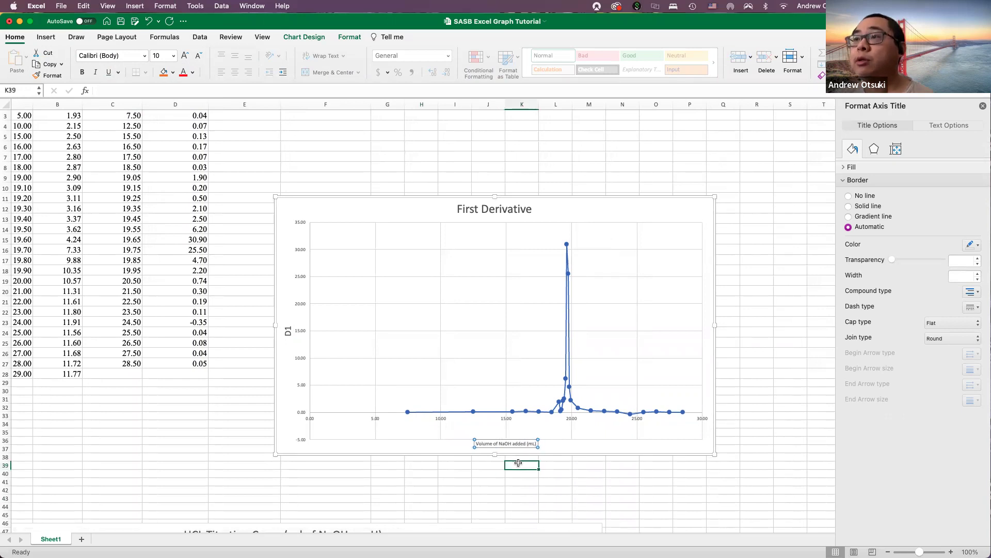
- Enlarge the font size of the horizontal axis title on the First Derivative chart
click(505, 444)
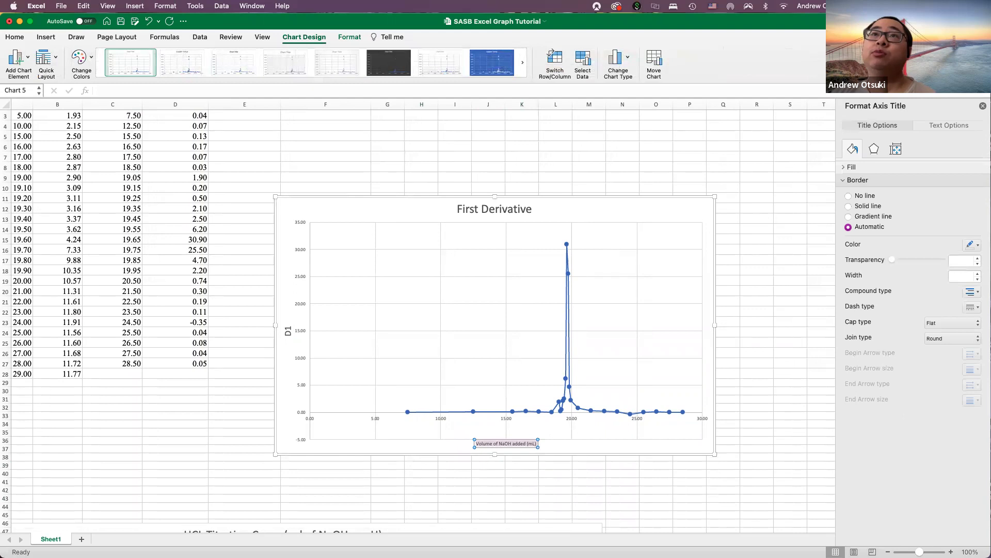
click(13, 37)
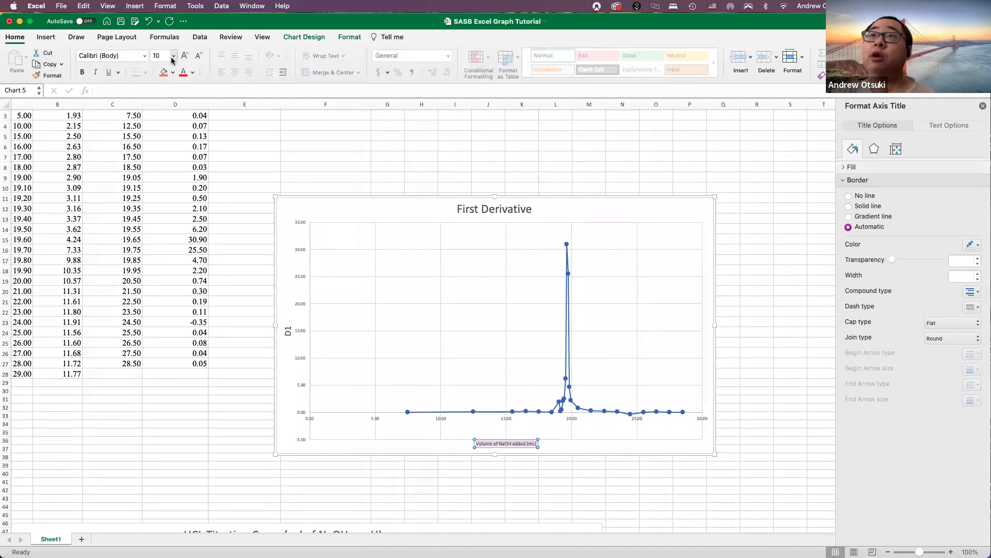
click(173, 56)
click(166, 160)
click(589, 489)
click(688, 462)
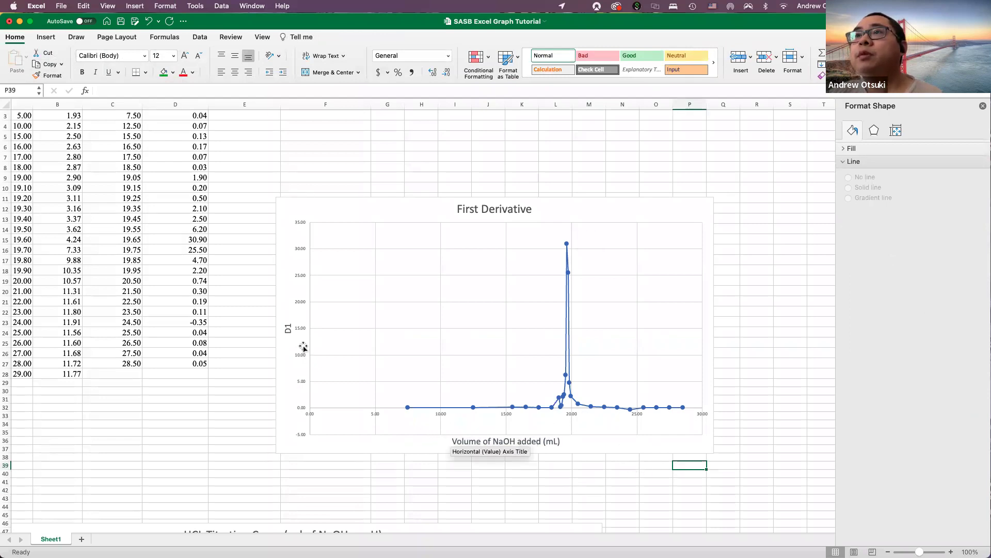
- Select the First Derivative chart's vertical axis to show its formatting options
click(303, 327)
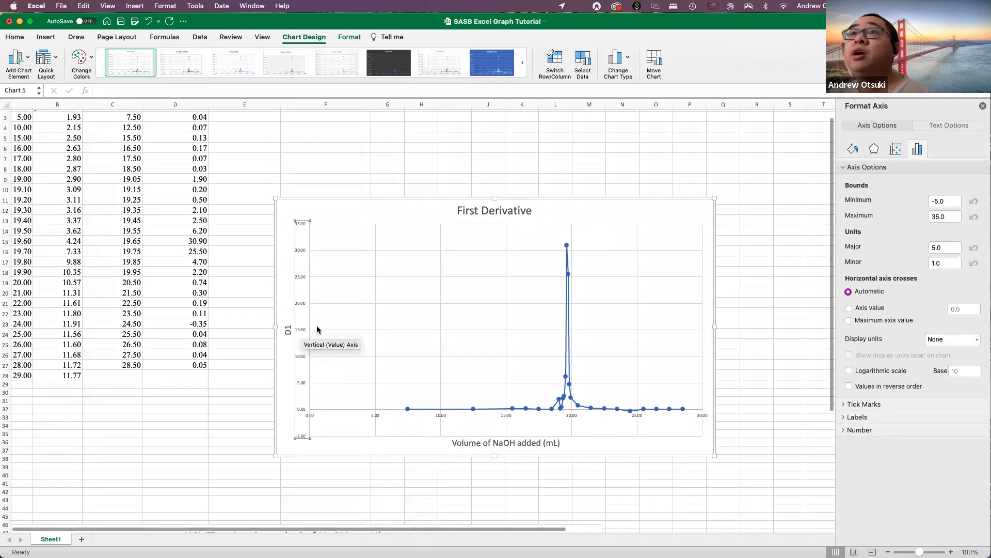
scroll(616, 311, up, 1)
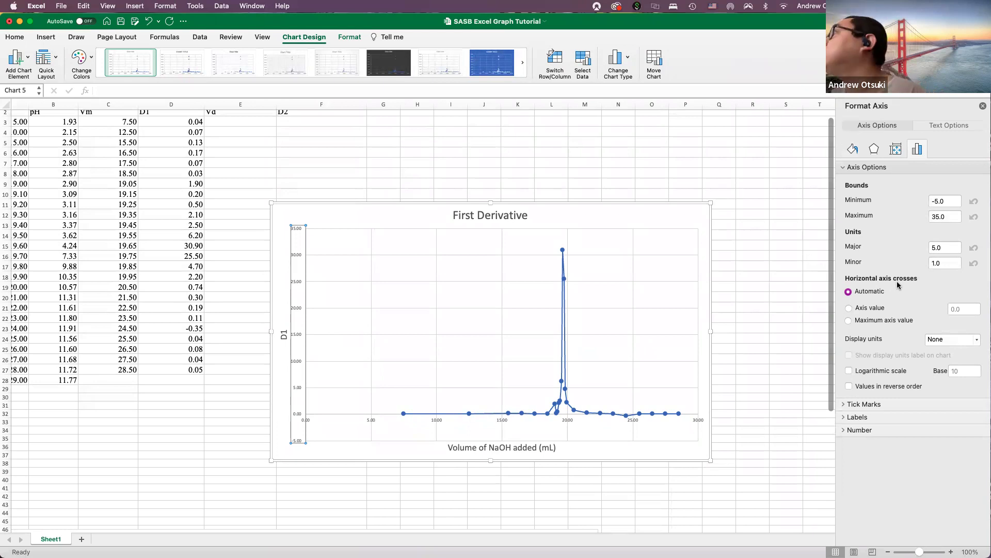
click(363, 505)
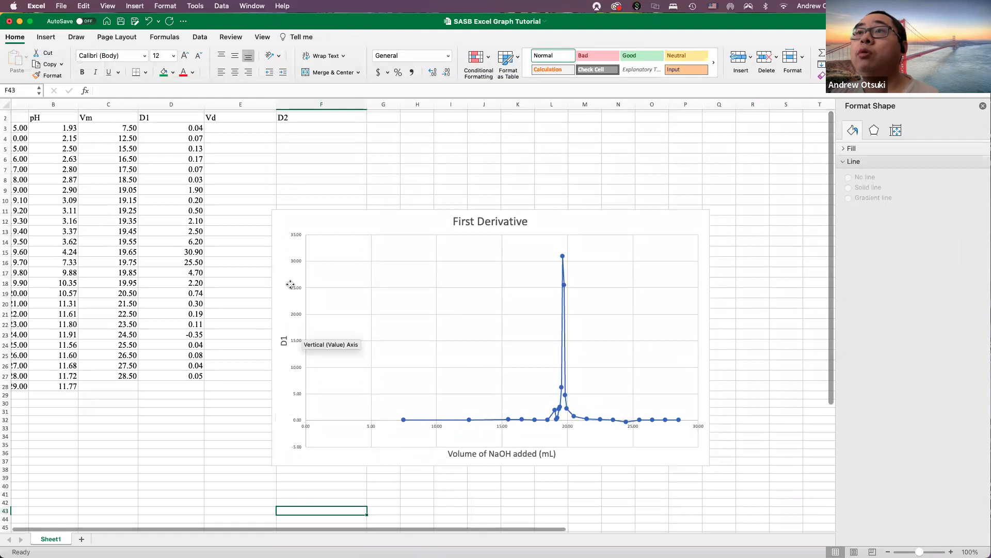
click(299, 296)
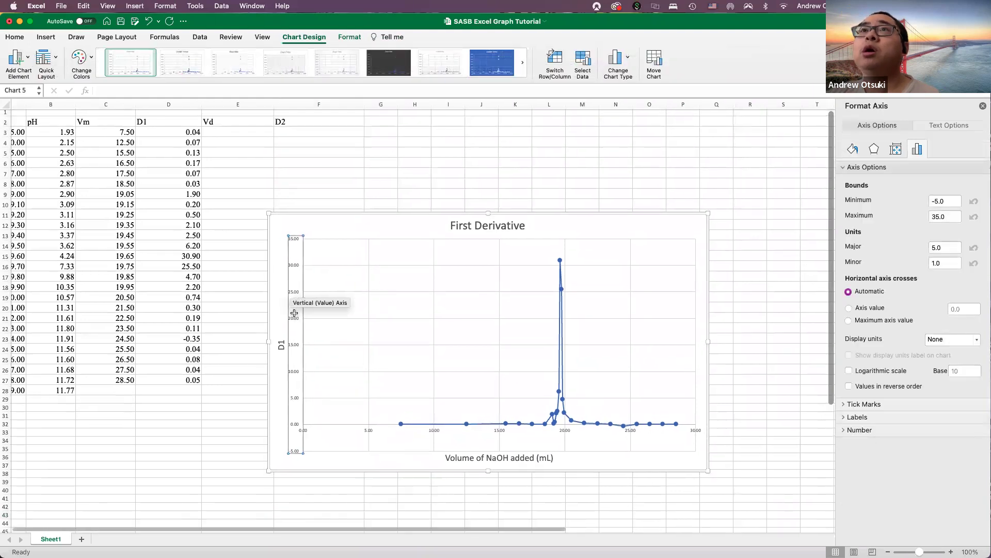
click(15, 37)
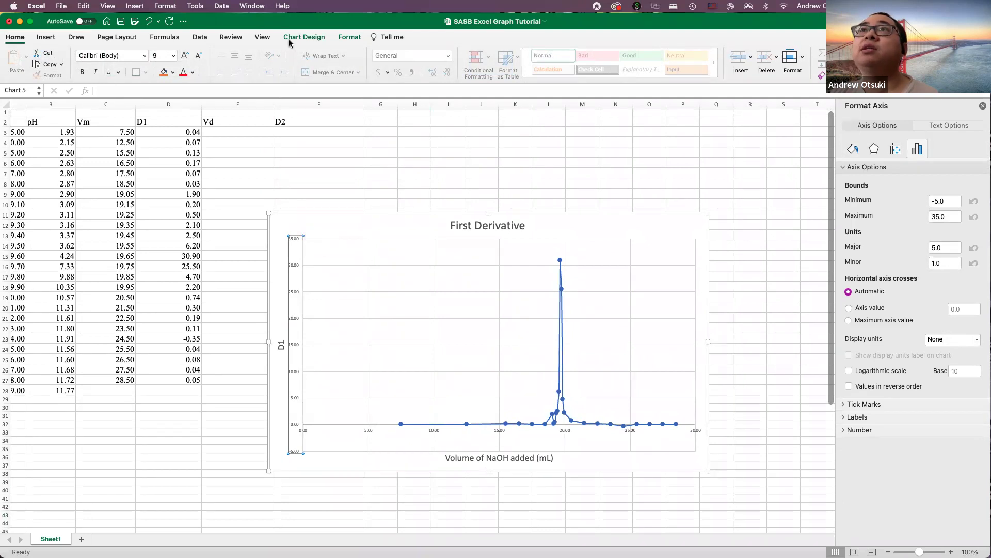
click(311, 37)
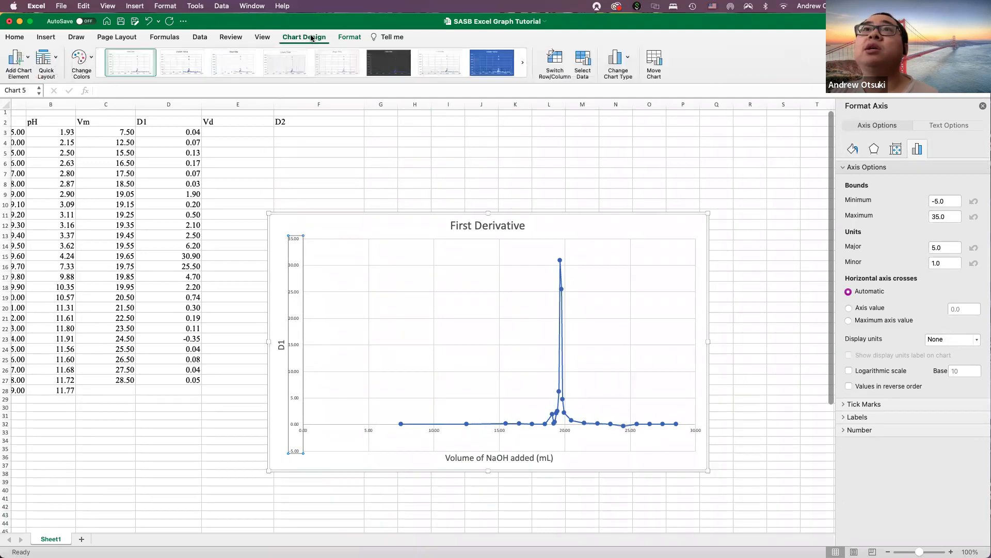
click(29, 60)
click(28, 61)
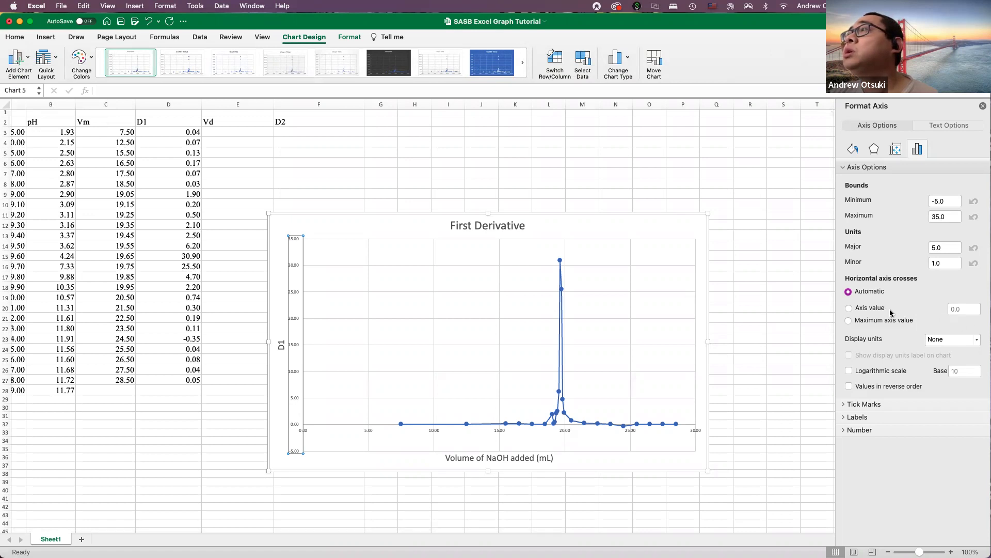
- Try the Hundreds and Thousands display units on the vertical axis, and reset the display units to None
click(975, 340)
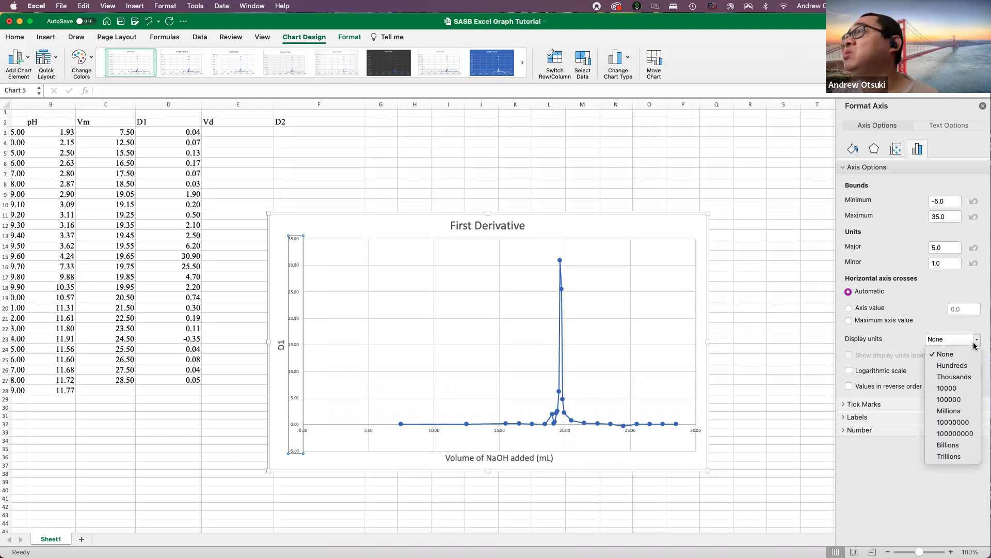
click(961, 366)
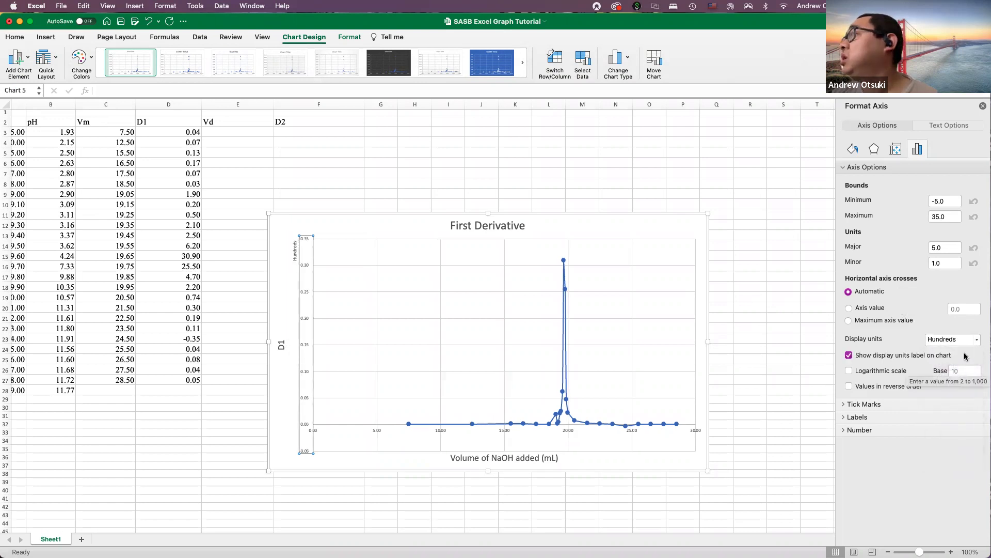
click(976, 341)
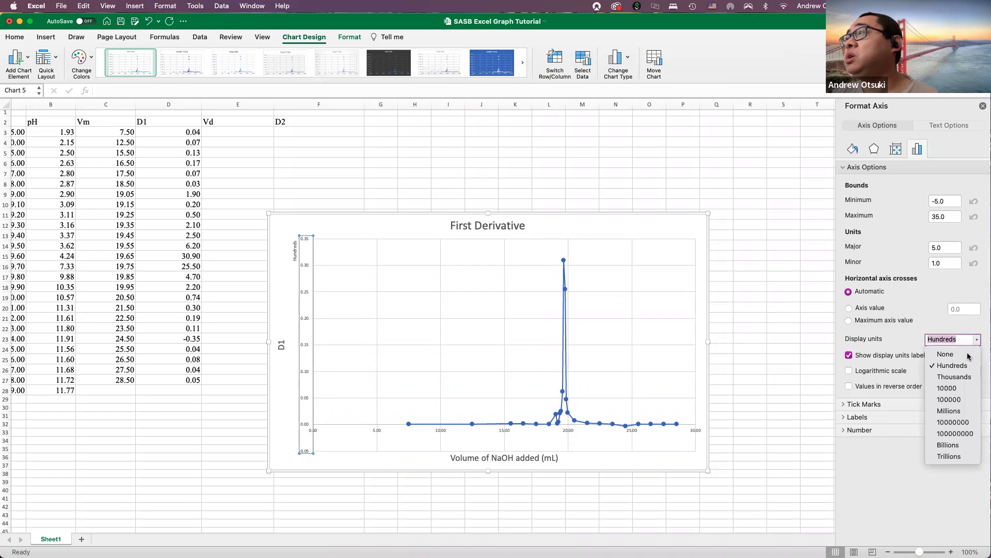
click(954, 376)
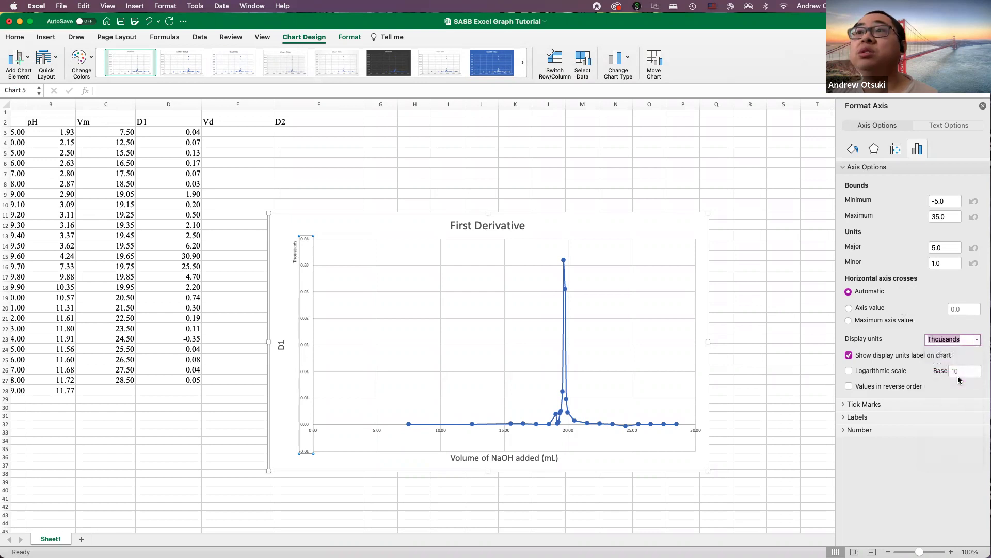
click(966, 343)
click(976, 340)
click(959, 353)
click(973, 339)
click(949, 349)
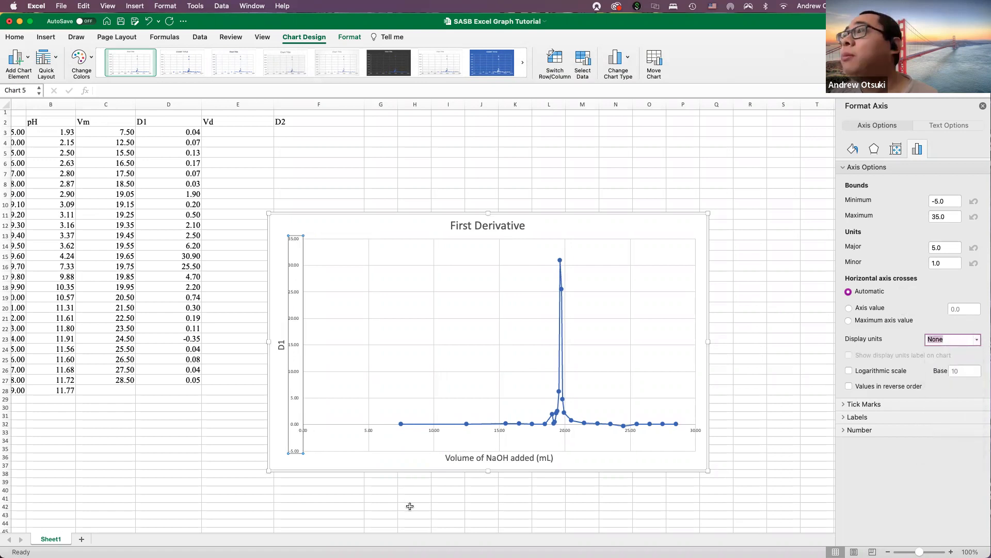
- Format the vertical axis numbers with 0 decimal places
click(845, 430)
scroll(888, 447, down, 2)
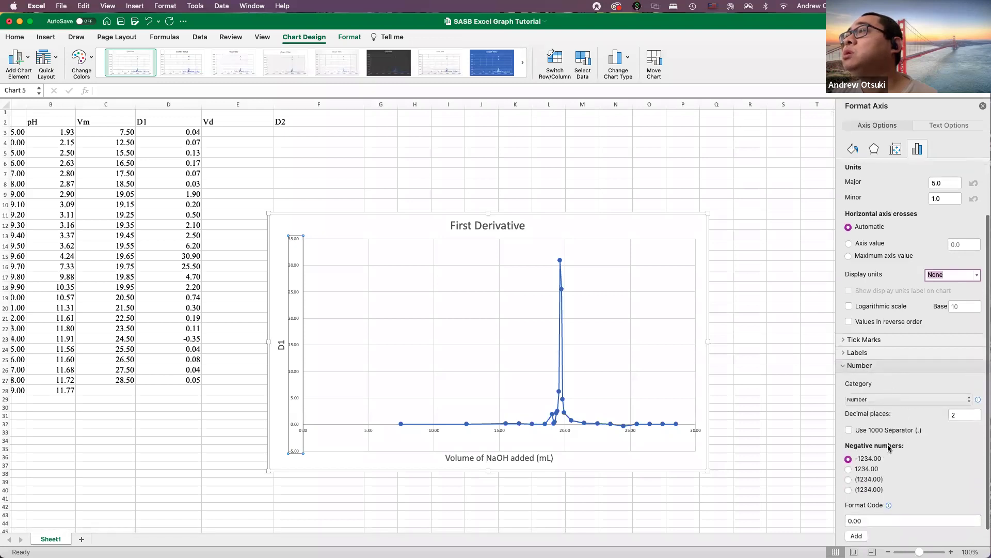
click(959, 415)
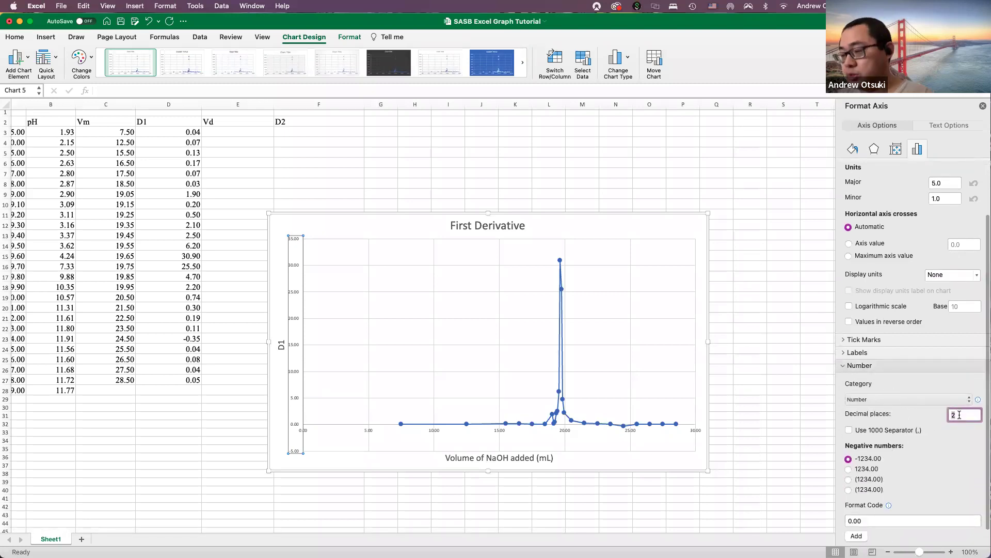
click(625, 383)
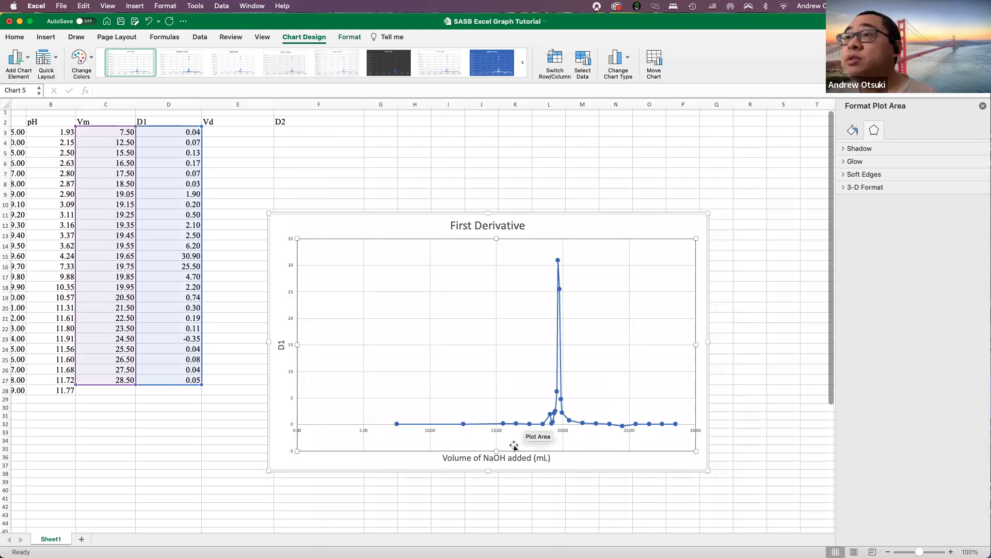
- Look through the horizontal axis's effects, line and alignment formatting options
click(573, 431)
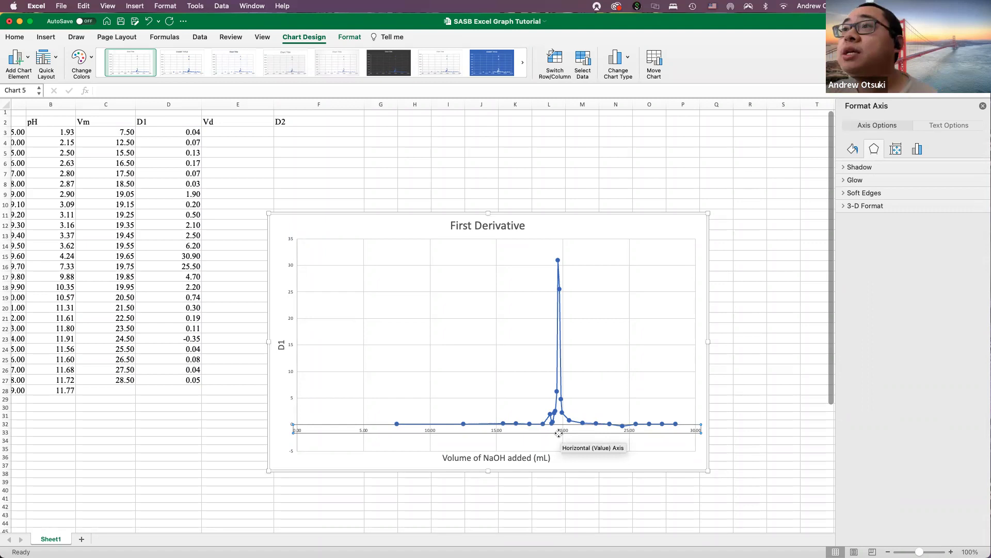
scroll(547, 444, up, 1)
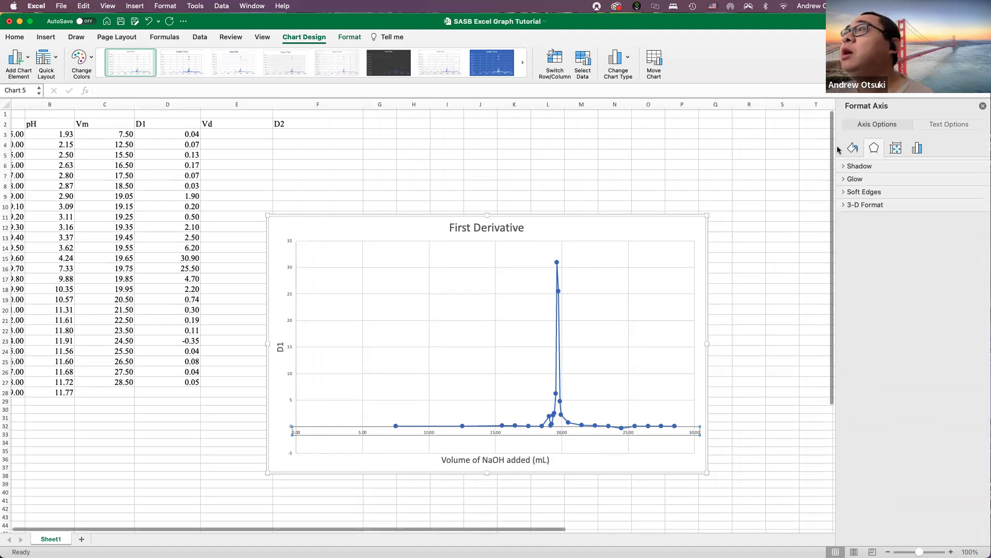
click(876, 127)
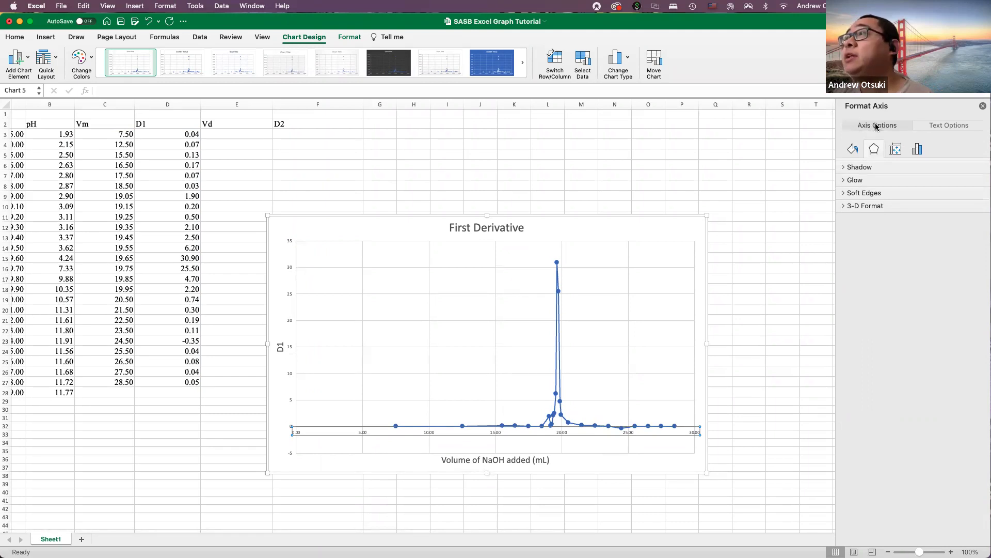
click(629, 434)
click(630, 435)
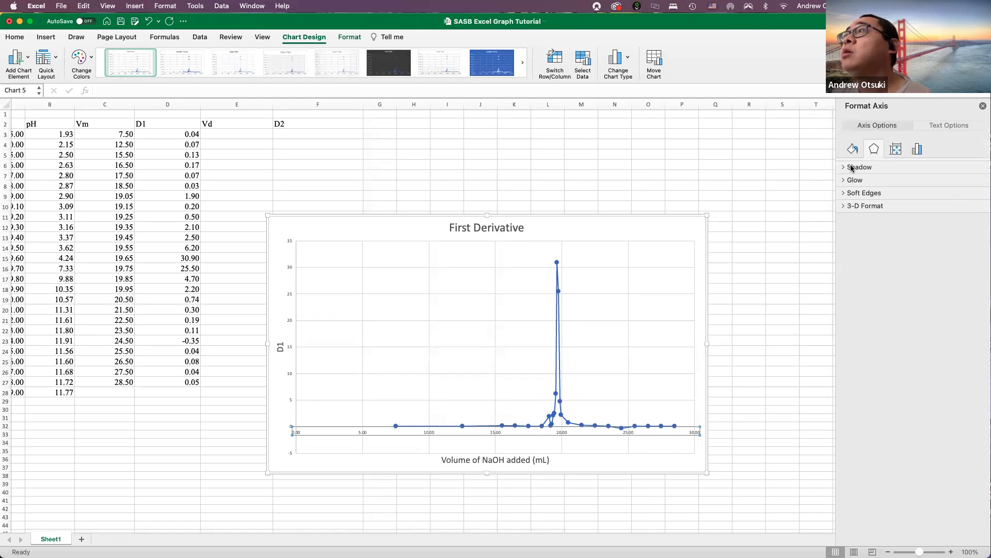
click(895, 149)
click(855, 150)
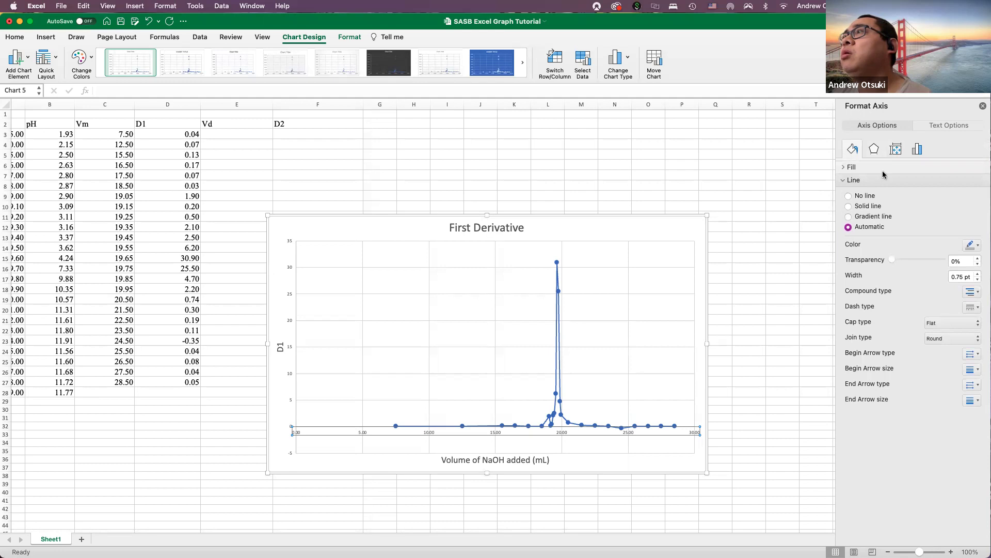
click(874, 149)
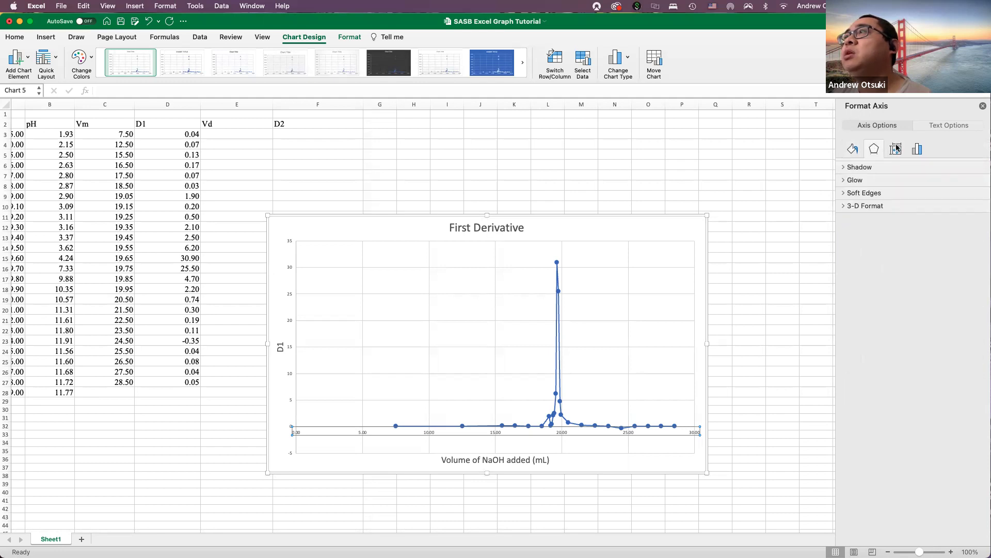
click(898, 149)
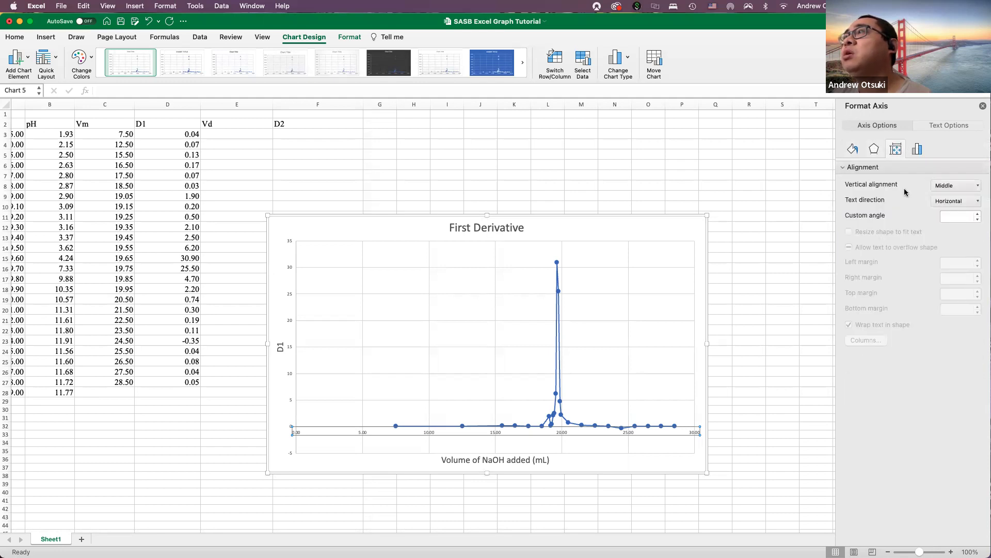
click(556, 491)
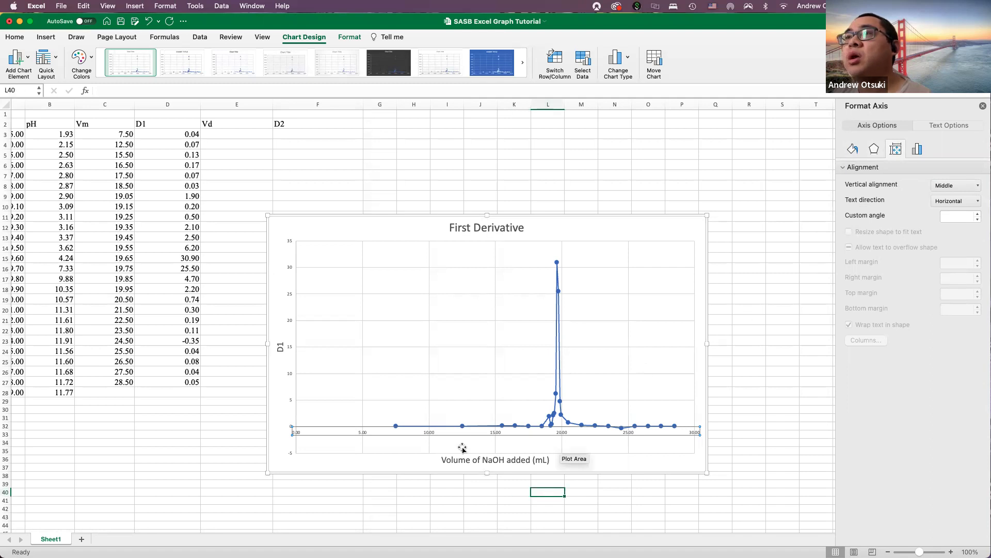
- Set the minimum bound of the First Derivative chart's horizontal axis to 5.0
click(485, 432)
click(493, 434)
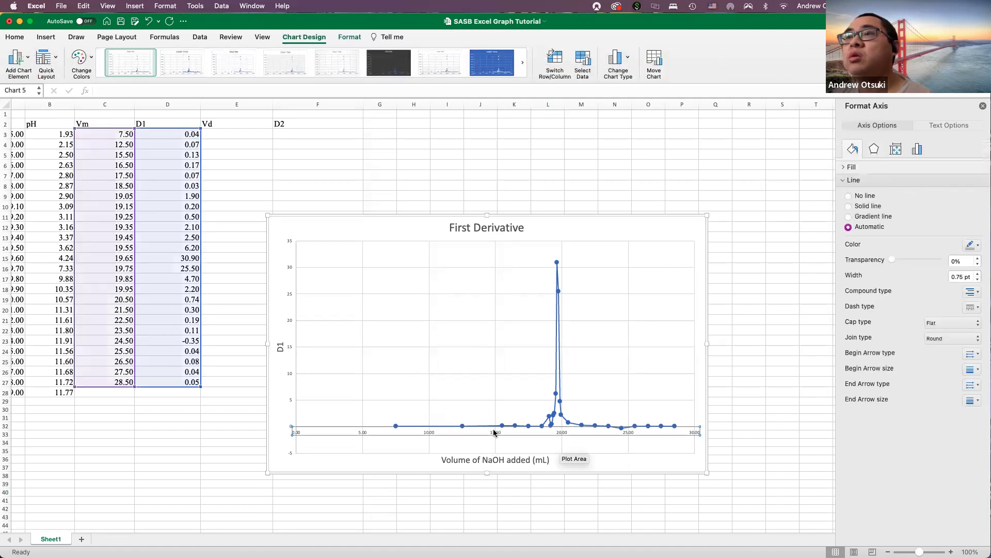
scroll(877, 124, down, 1)
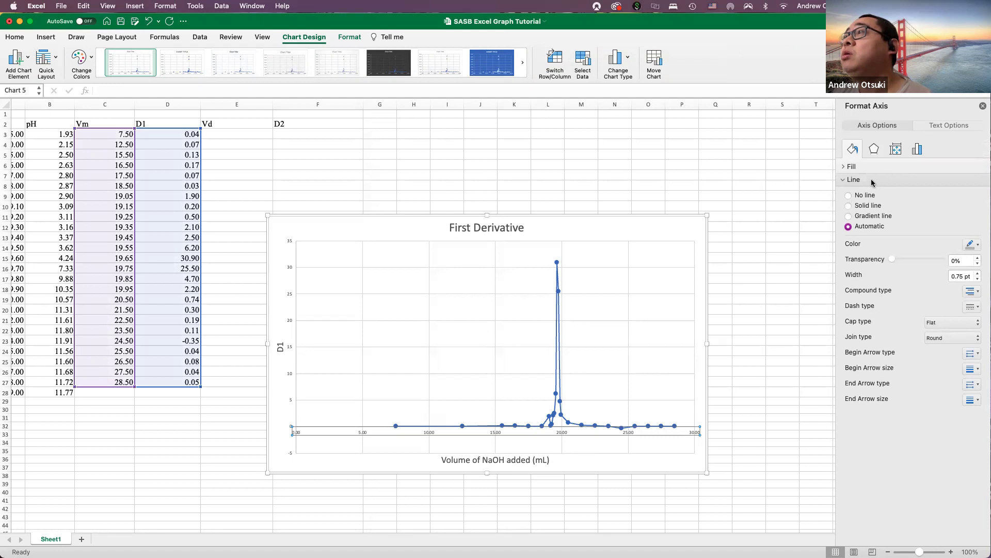
scroll(875, 123, up, 1)
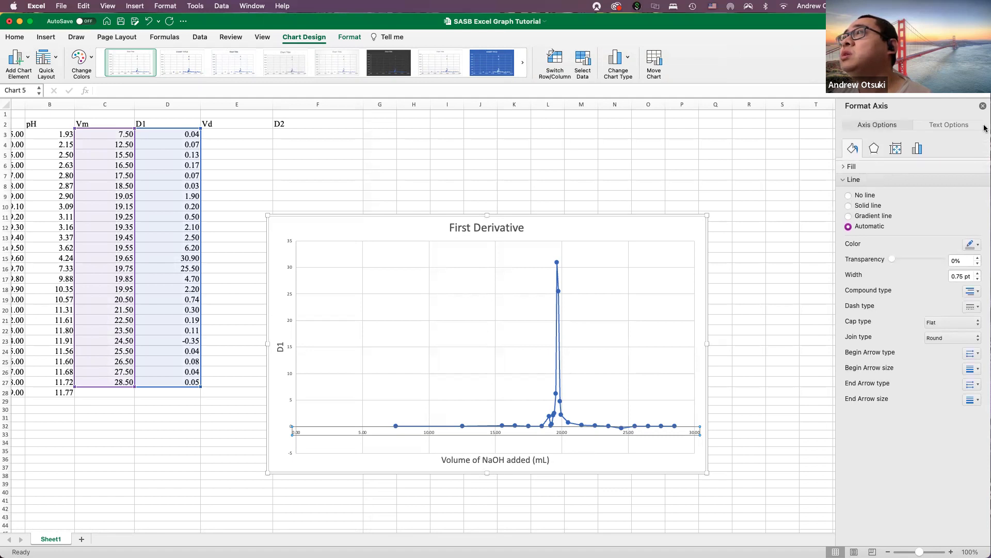
click(919, 126)
click(876, 127)
click(917, 149)
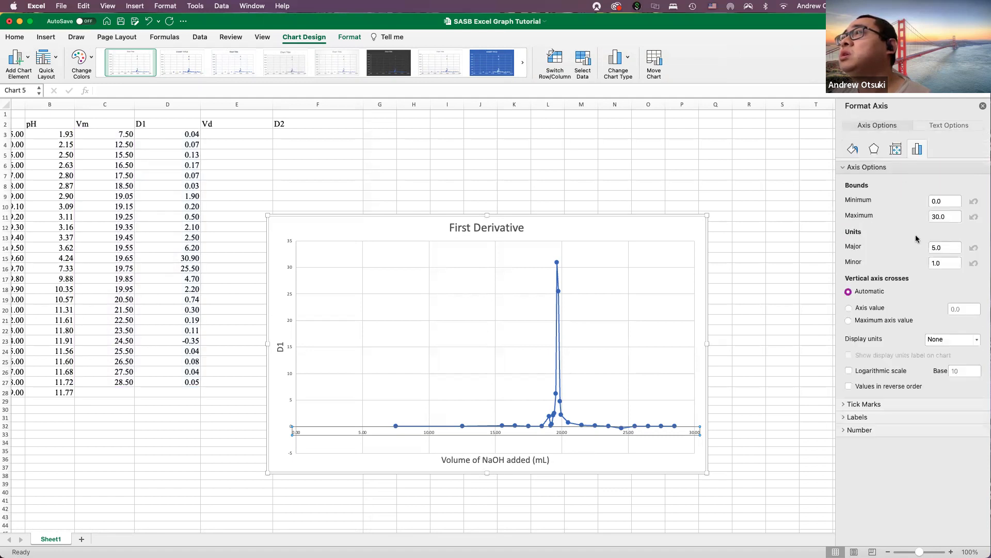
click(945, 246)
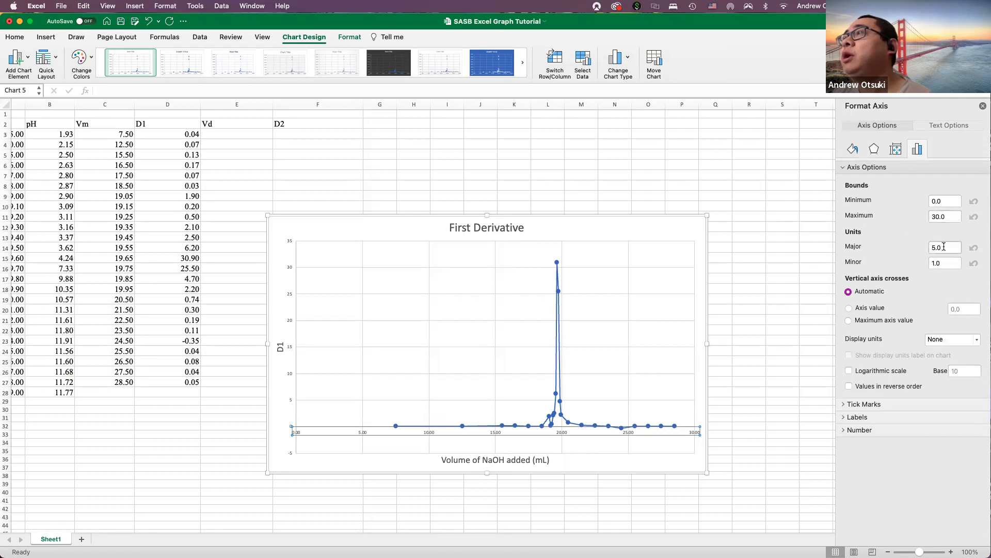
double_click(943, 201)
text(5)
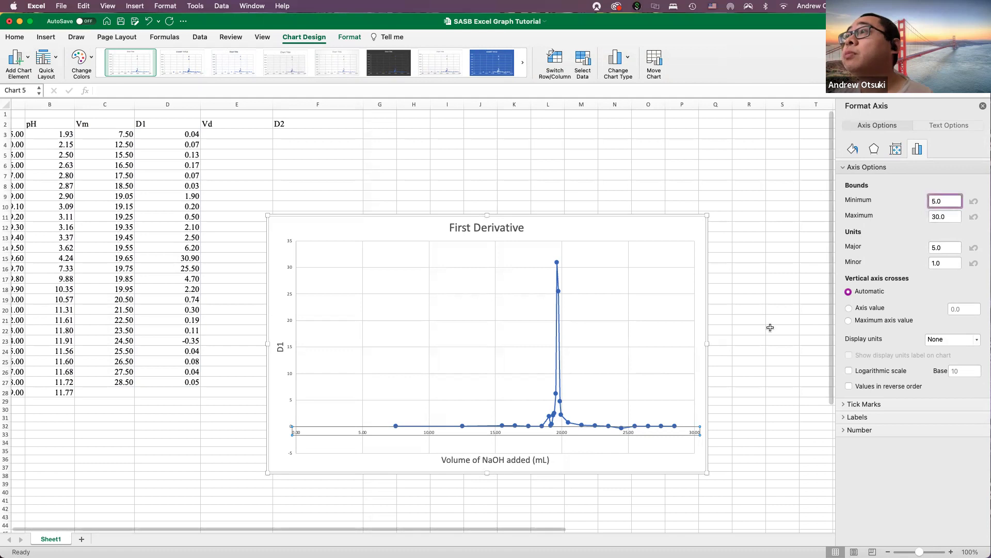
click(749, 339)
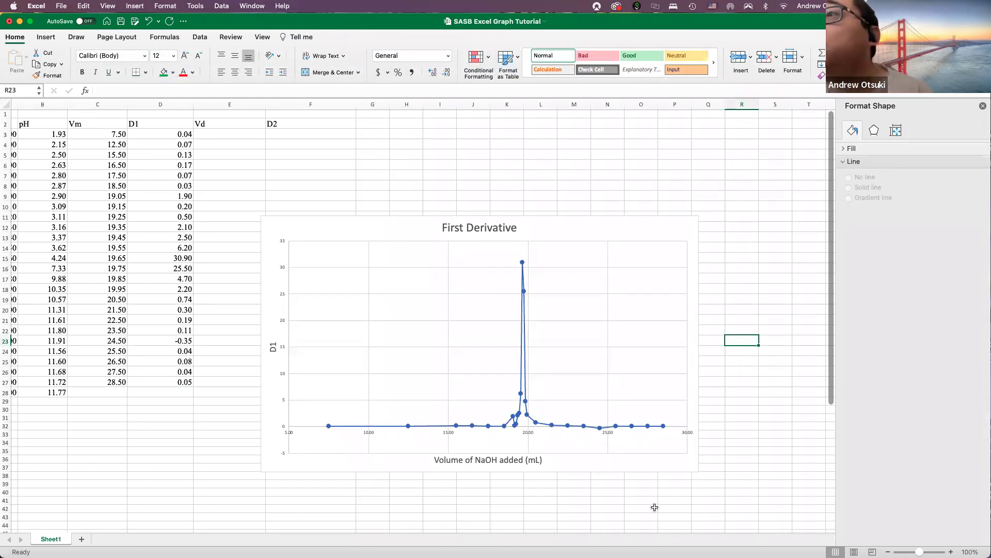
- Format the numbers on the First Derivative chart's horizontal axis with 0 decimal places
click(610, 433)
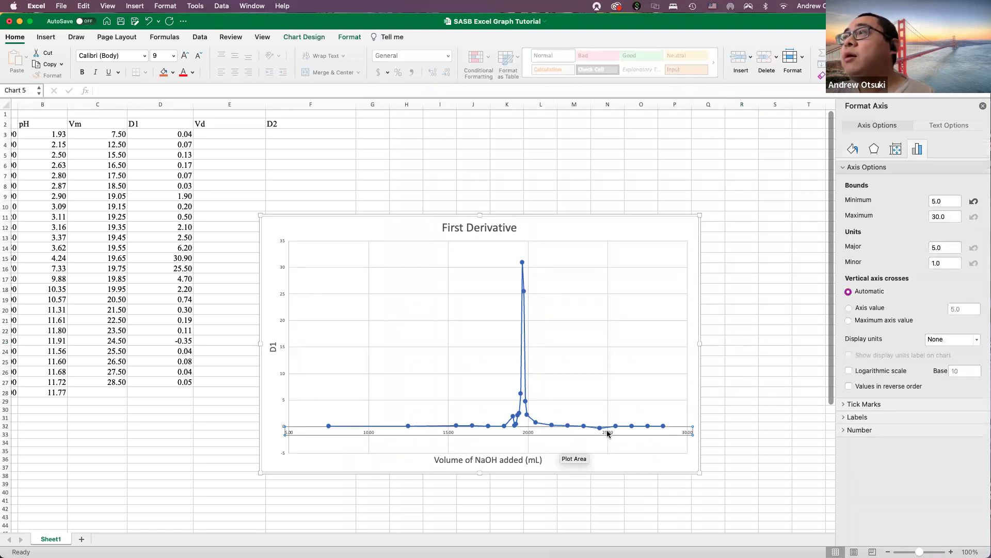
click(845, 430)
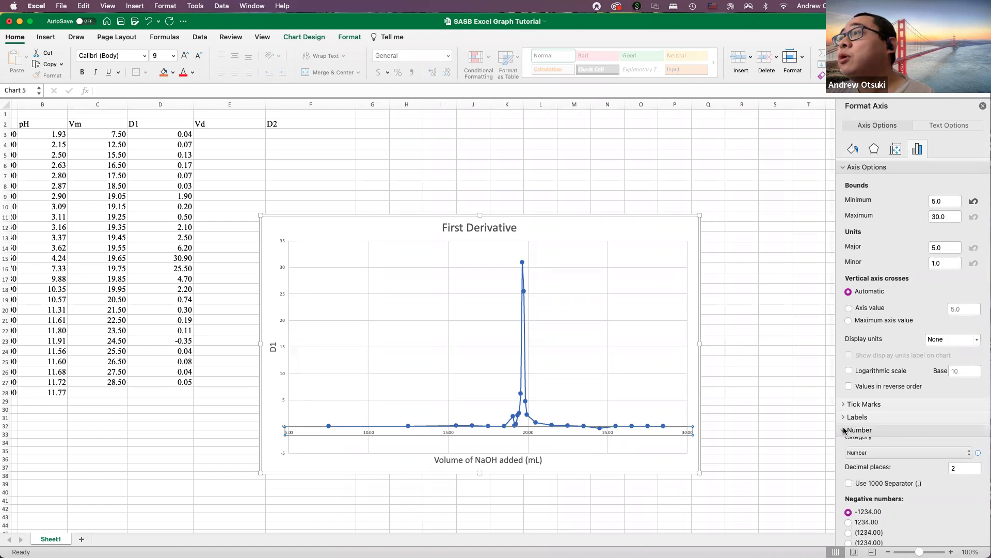
click(954, 479)
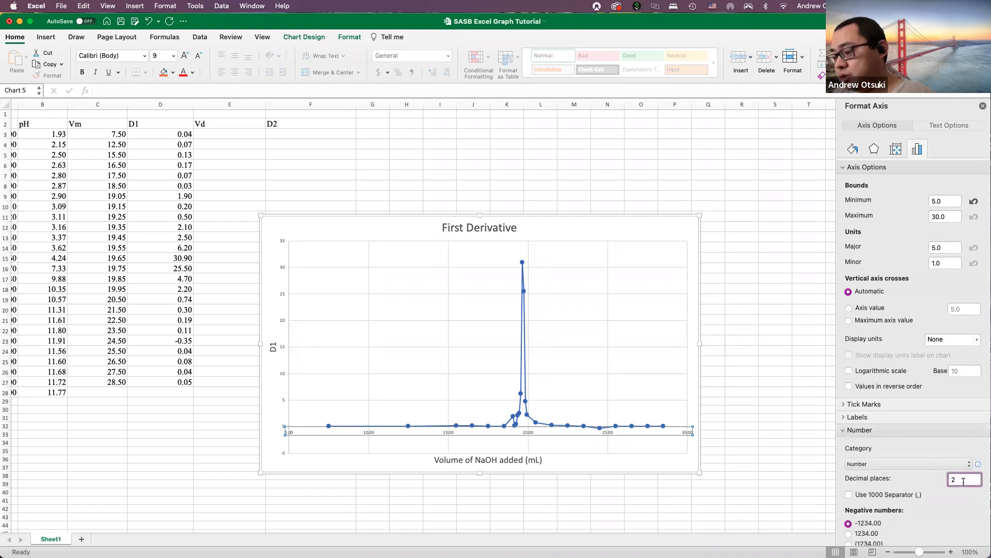
key(BackSpace)
text(0)
click(775, 458)
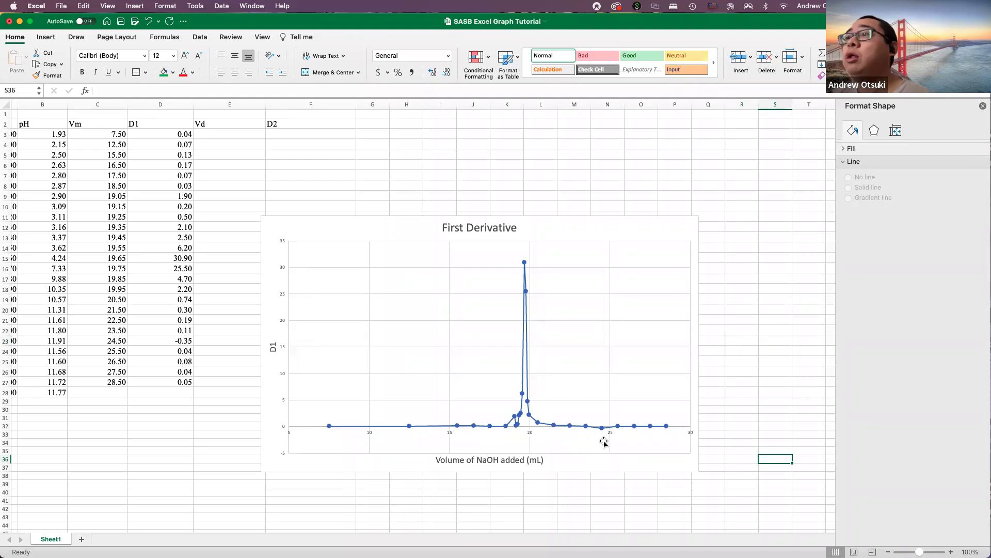
- Set the font size of the First Derivative chart's horizontal axis labels to 14
click(615, 438)
click(614, 437)
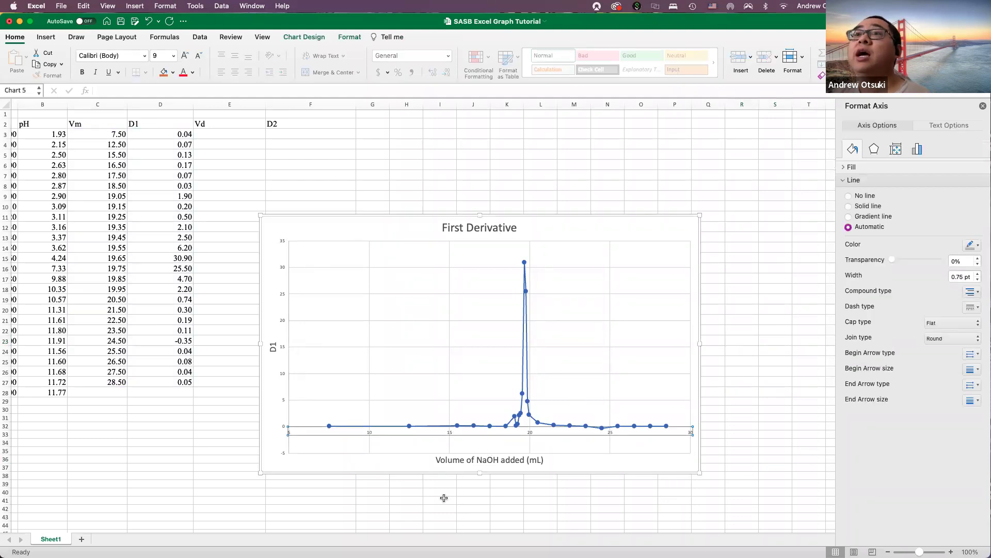
click(173, 56)
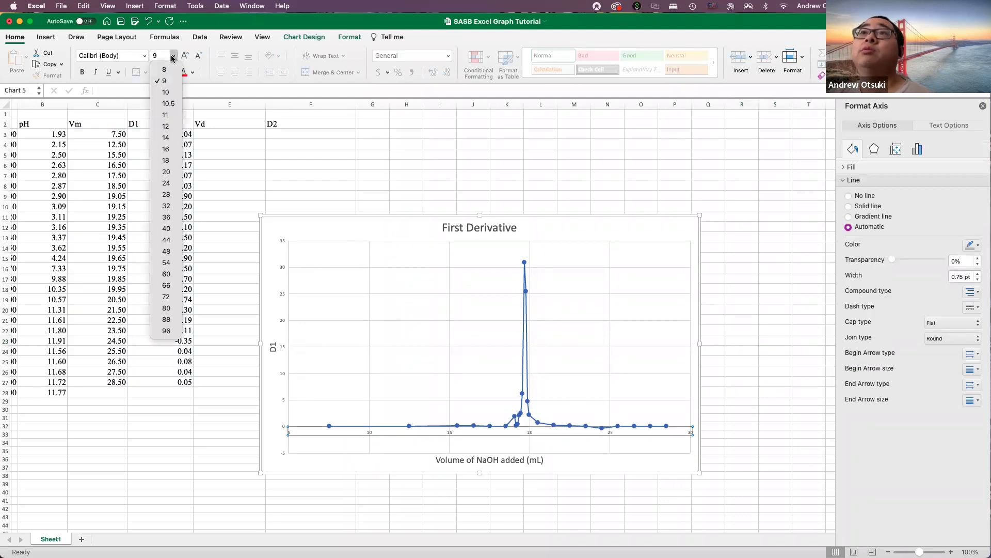
click(165, 137)
click(636, 498)
click(483, 499)
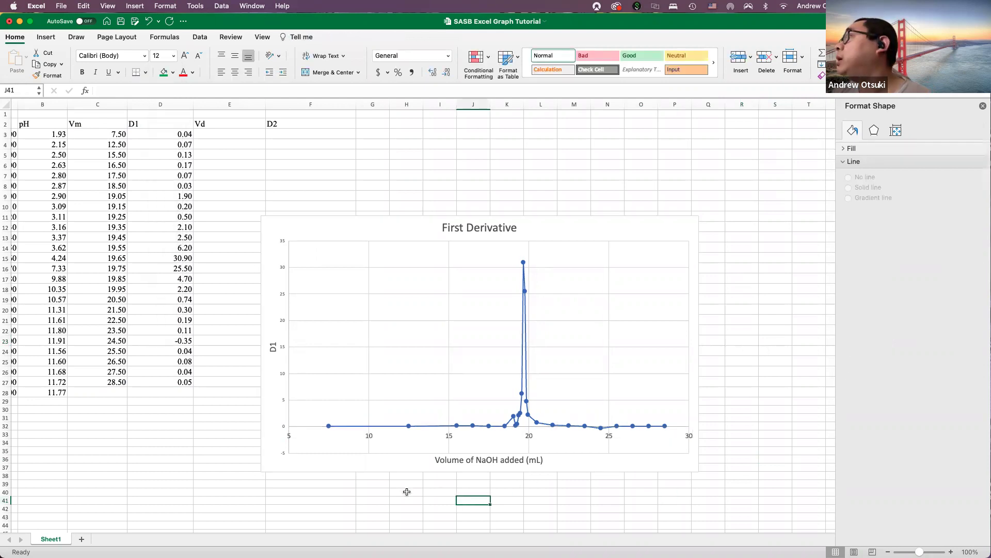
- Set the font size of the First Derivative chart's vertical axis labels to 14
click(285, 376)
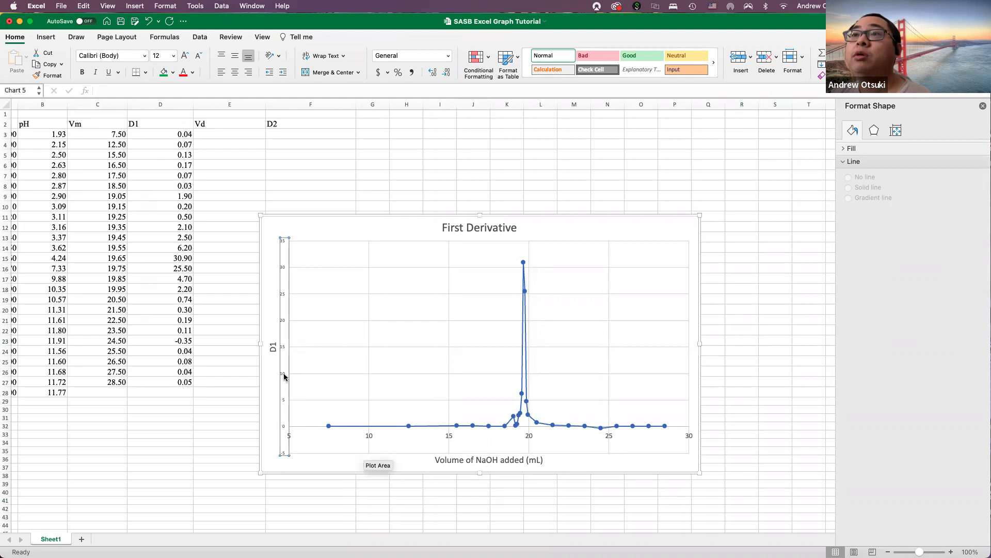
click(173, 55)
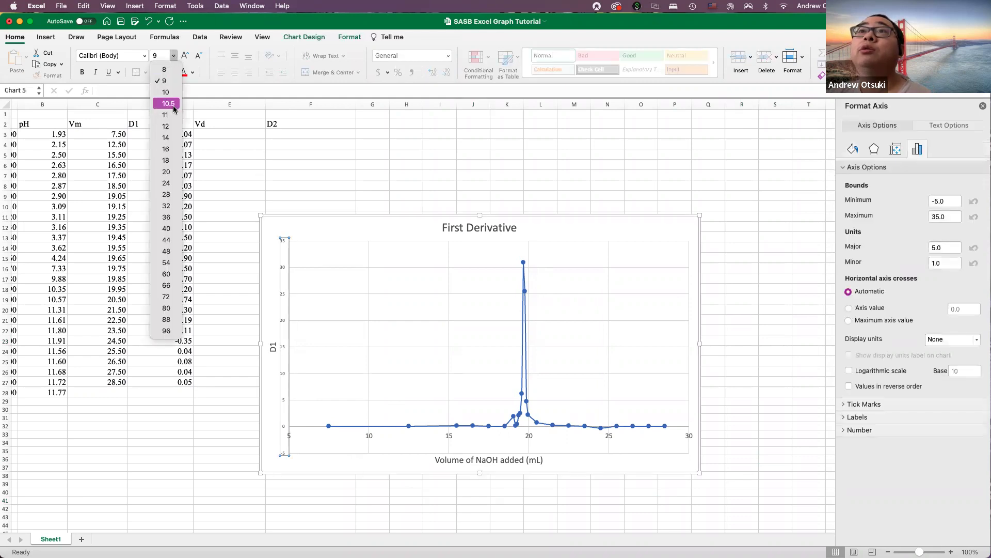
click(168, 136)
click(572, 493)
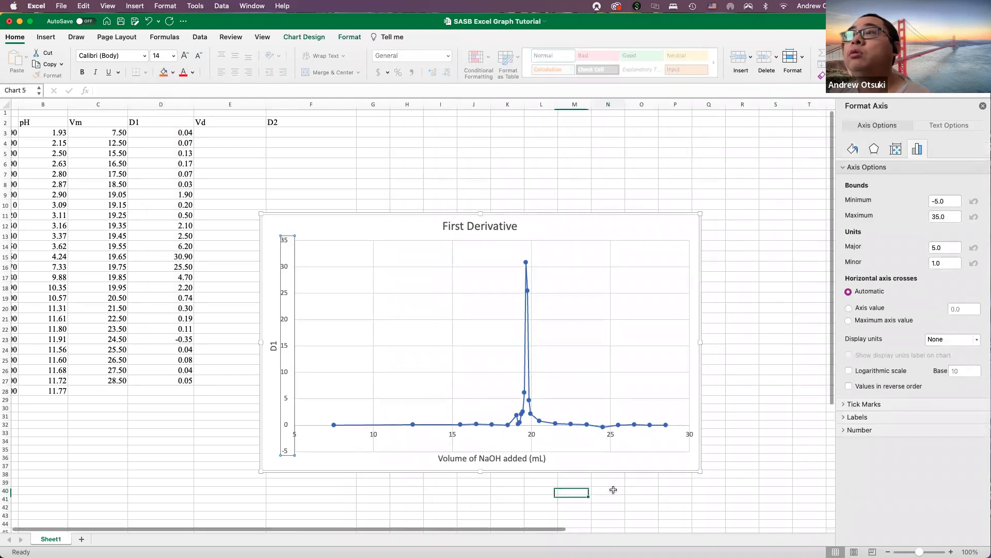
click(613, 490)
click(735, 447)
- Examine the peak point of the First Derivative curve and compare it with the matching Vm and D1 values in the data table
scroll(718, 436, right, 1)
scroll(546, 305, right, 1)
scroll(555, 376, down, 1)
mouse_move(495, 266)
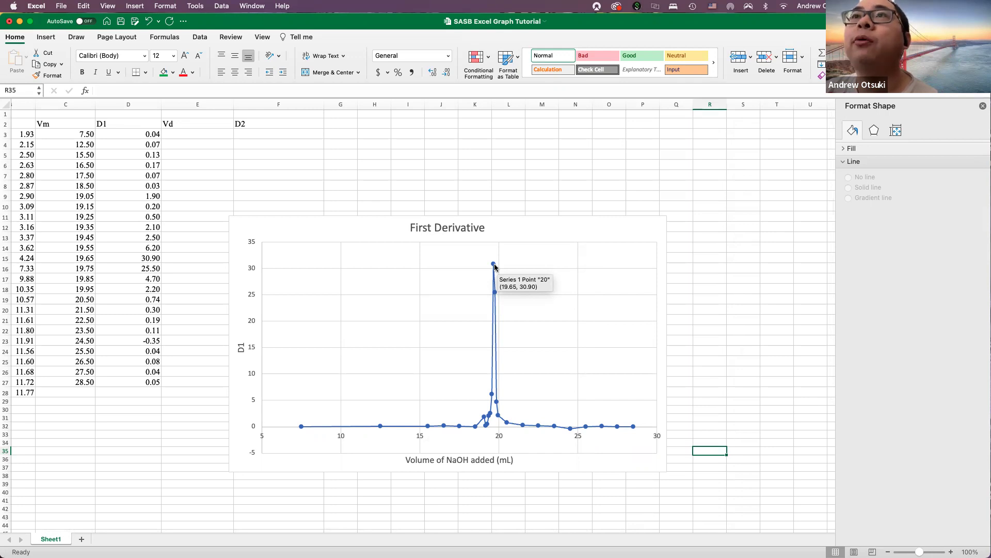
click(183, 279)
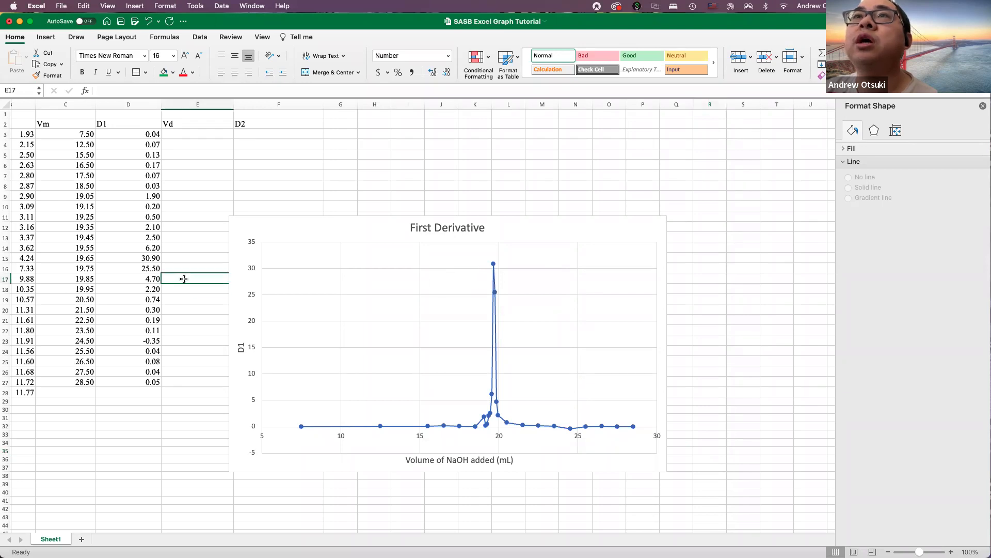
scroll(183, 279, left, 2)
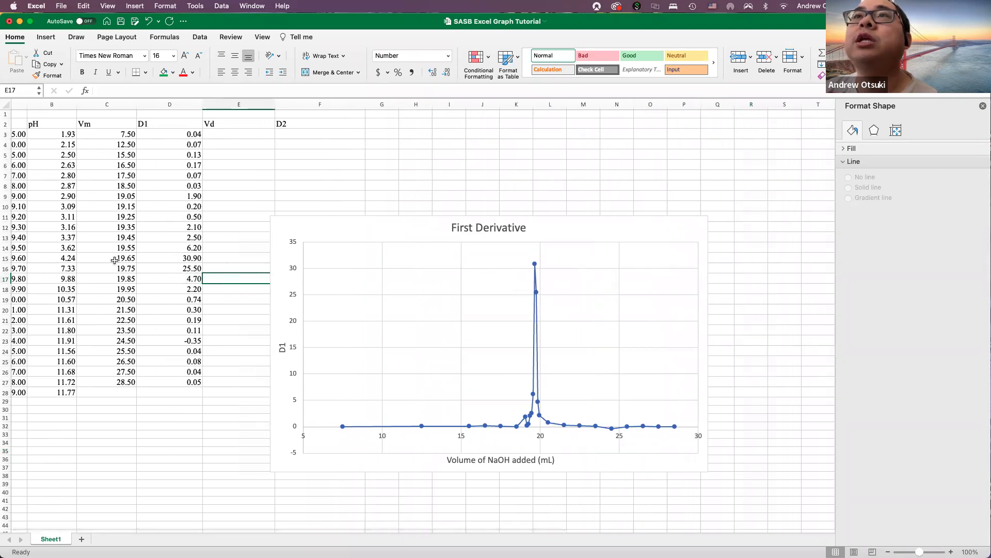
scroll(115, 261, left, 1)
scroll(115, 260, left, 2)
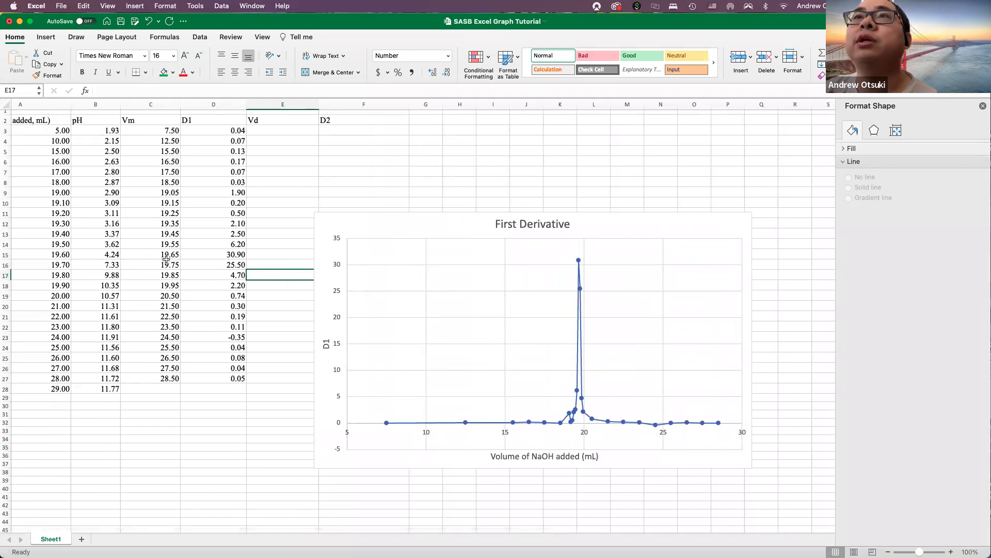
scroll(173, 257, right, 1)
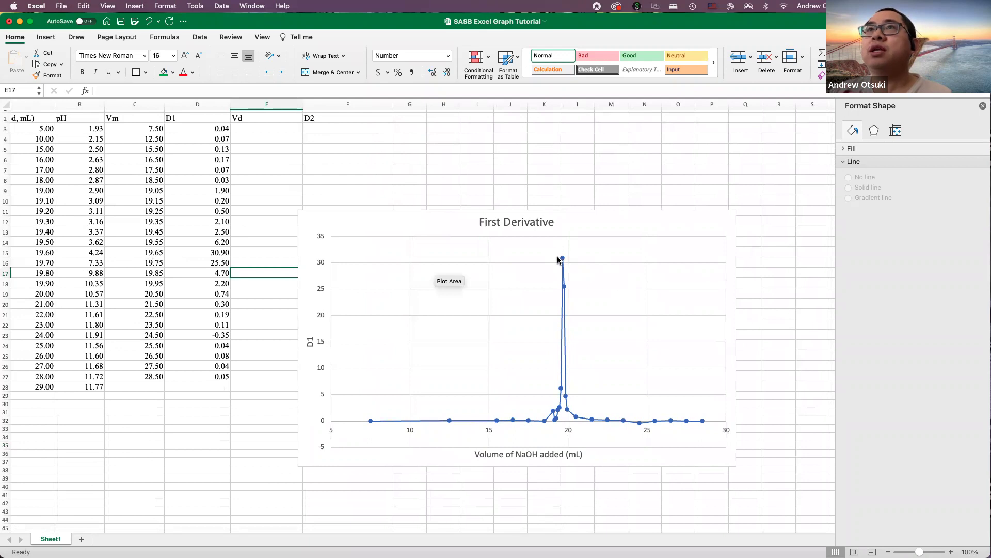
mouse_move(561, 258)
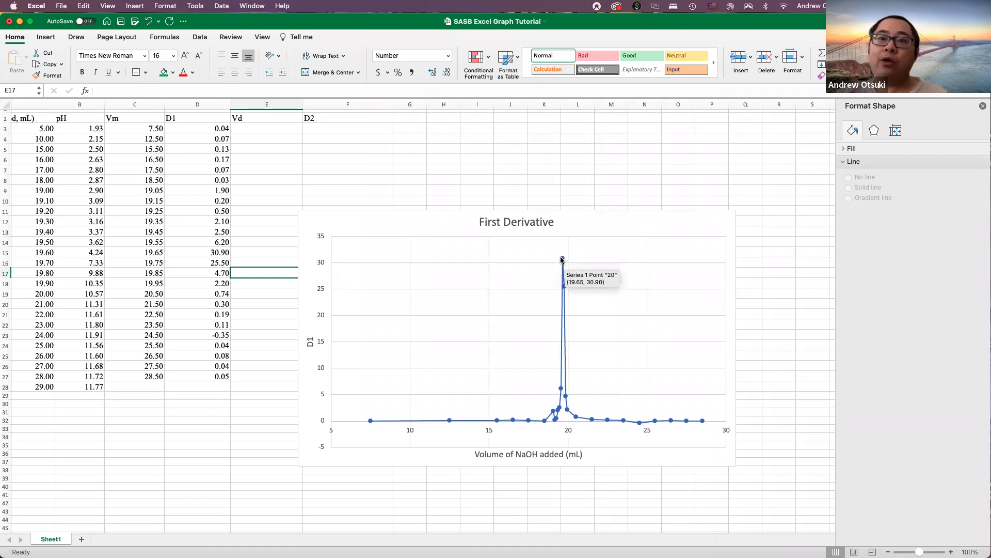
scroll(562, 258, right, 1)
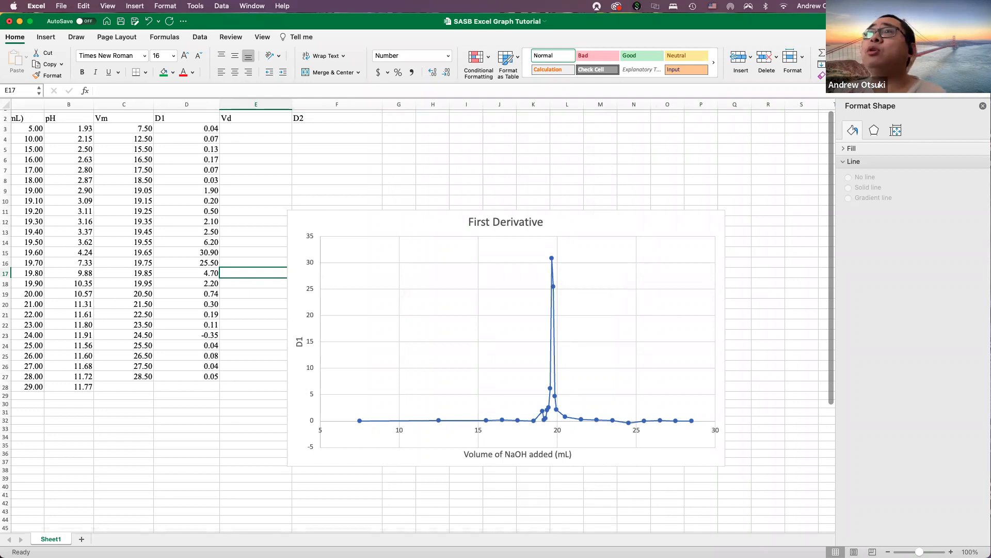
- Move the First Derivative chart down below the data table so it overlaps the HCL Titration Curve chart
click(697, 184)
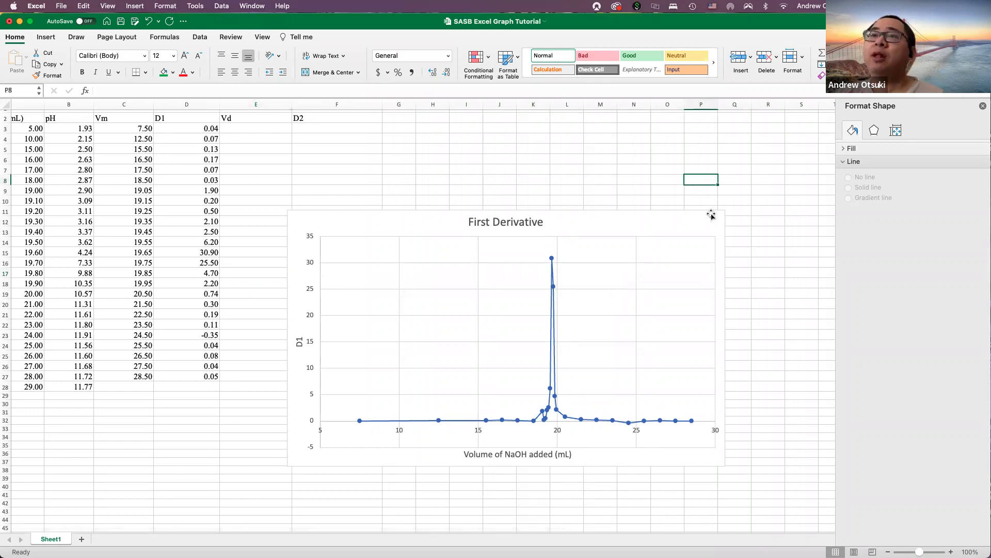
scroll(480, 183, down, 5)
scroll(454, 180, down, 15)
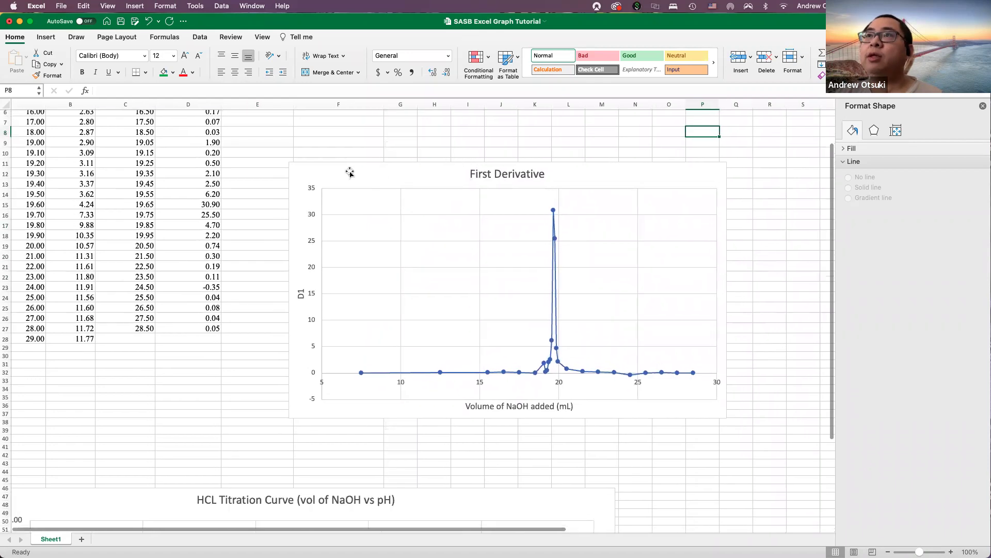
scroll(452, 202, up, 10)
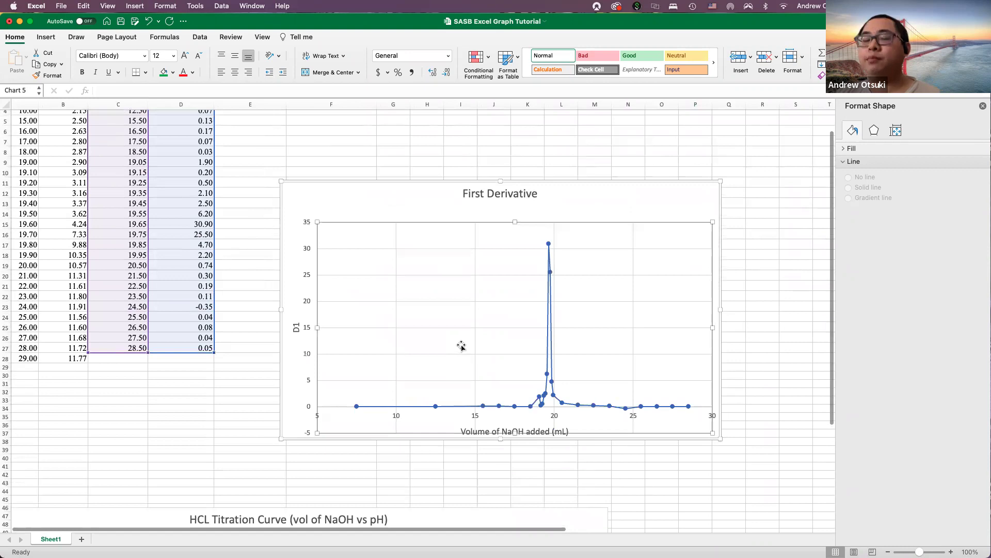
click(460, 345)
scroll(460, 345, down, 7)
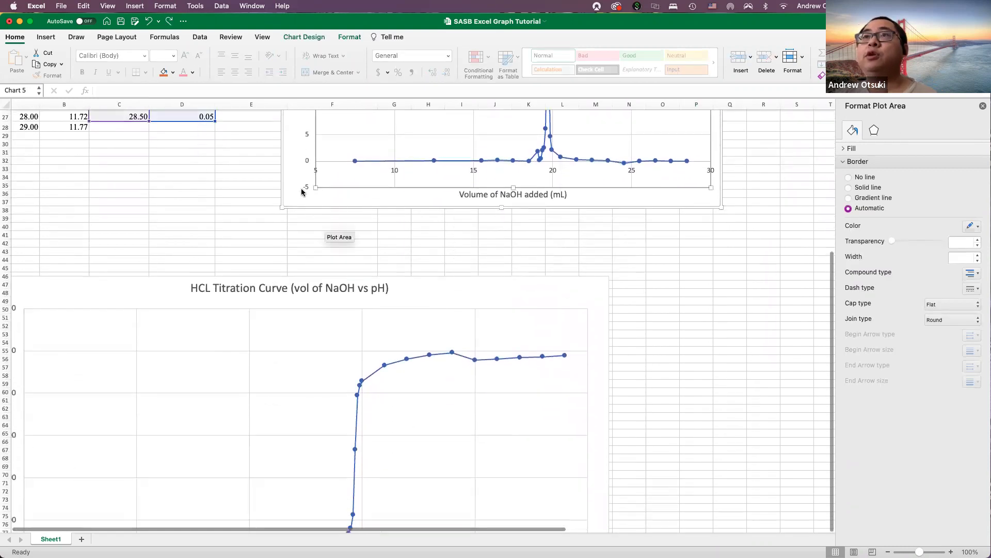
drag(295, 195, 299, 500)
scroll(400, 357, down, 1)
- Copy the HCL Titration Curve chart from Sheet1 onto a new worksheet
click(122, 299)
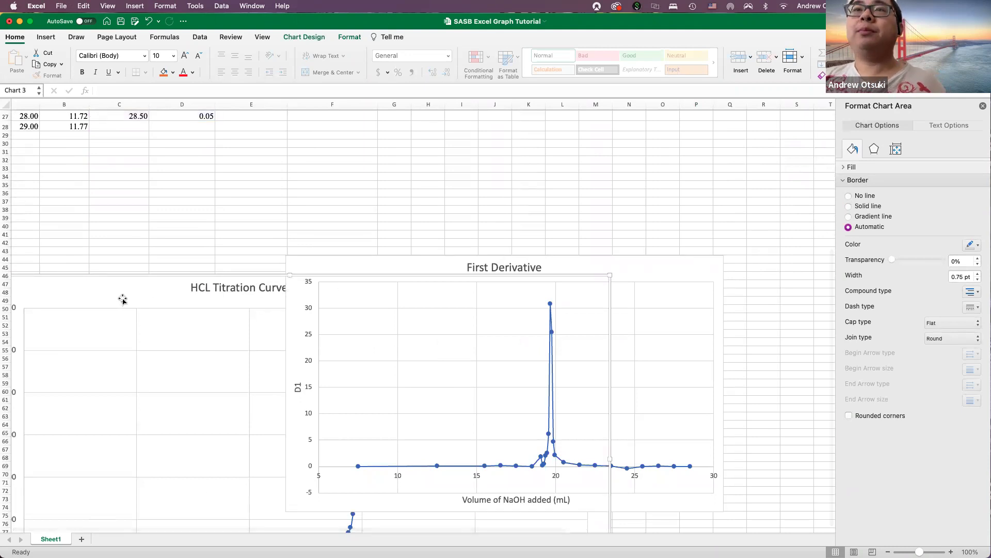
click(82, 539)
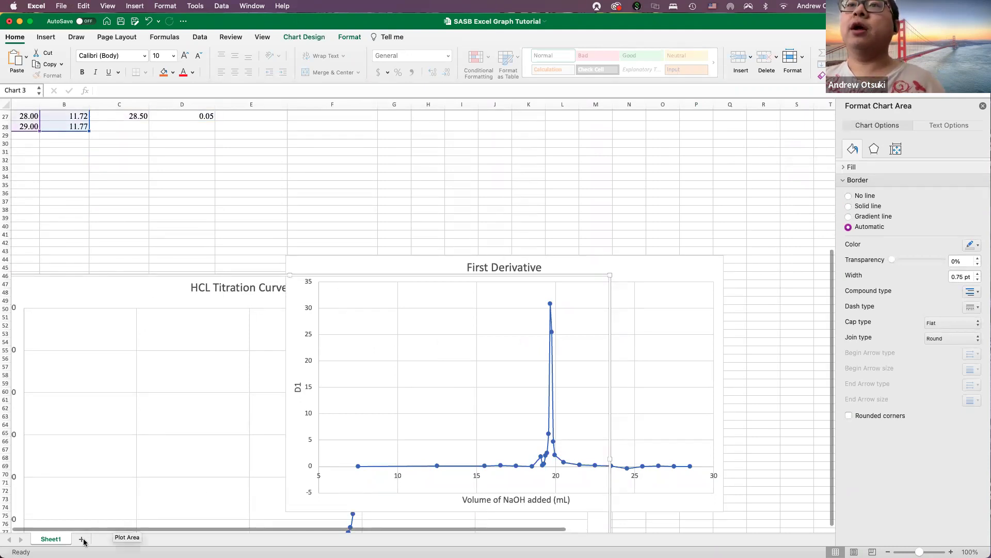
key(super+v)
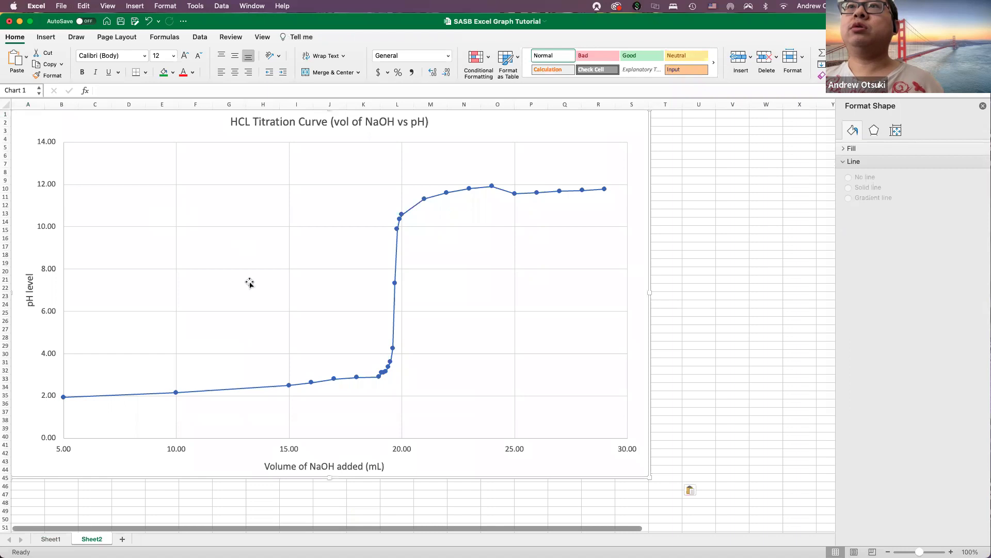
- Add another worksheet and paste a copy of Sheet1's First Derivative chart onto it
click(122, 539)
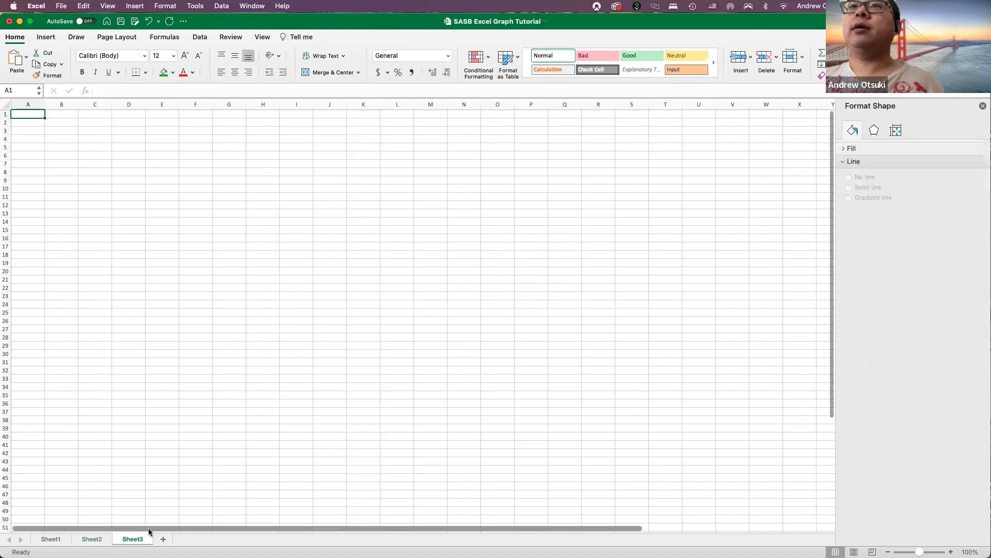
click(50, 538)
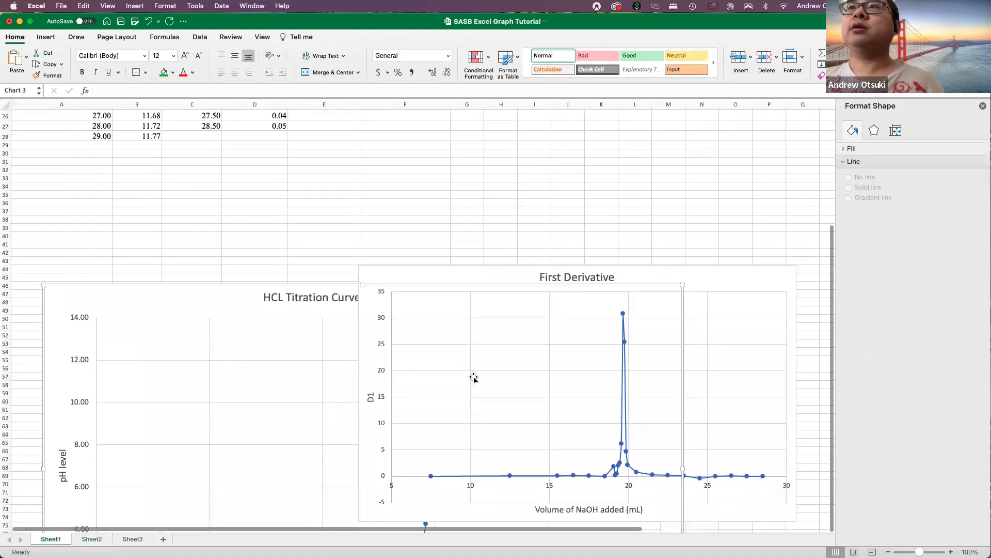
click(432, 449)
click(133, 539)
key(super+v)
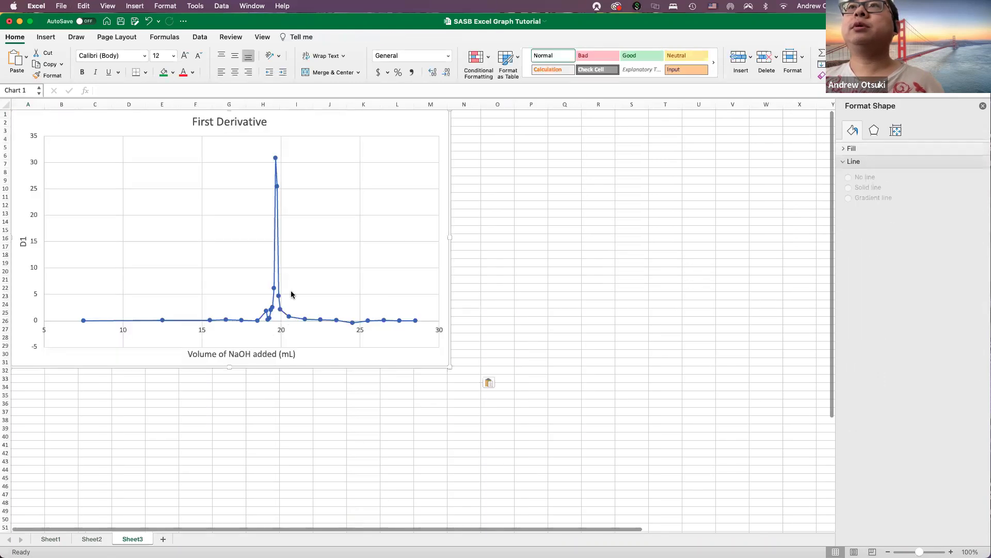
- Move the pasted First Derivative chart away from the upper-left corner of Sheet3, to start around row 4
click(415, 274)
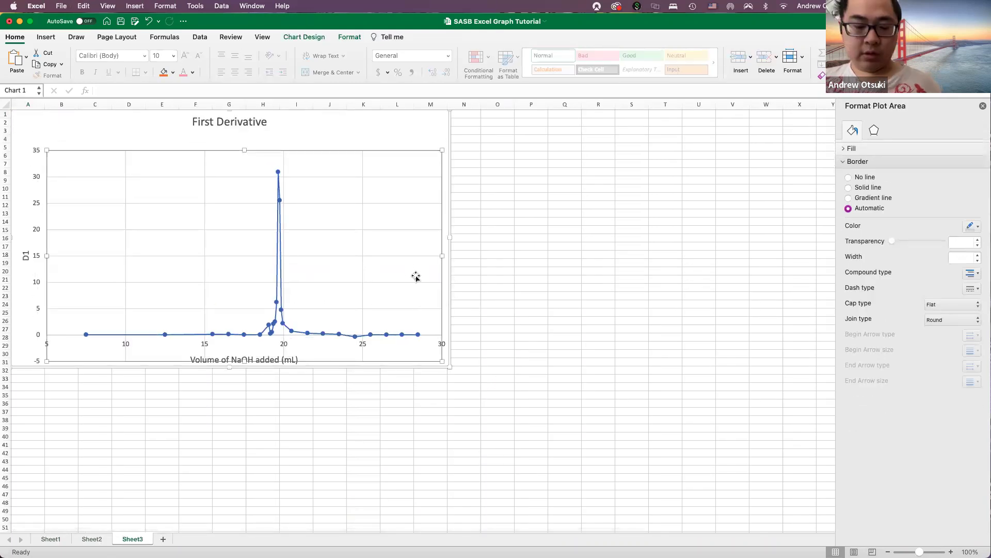
drag(416, 276, 413, 262)
drag(389, 359, 437, 385)
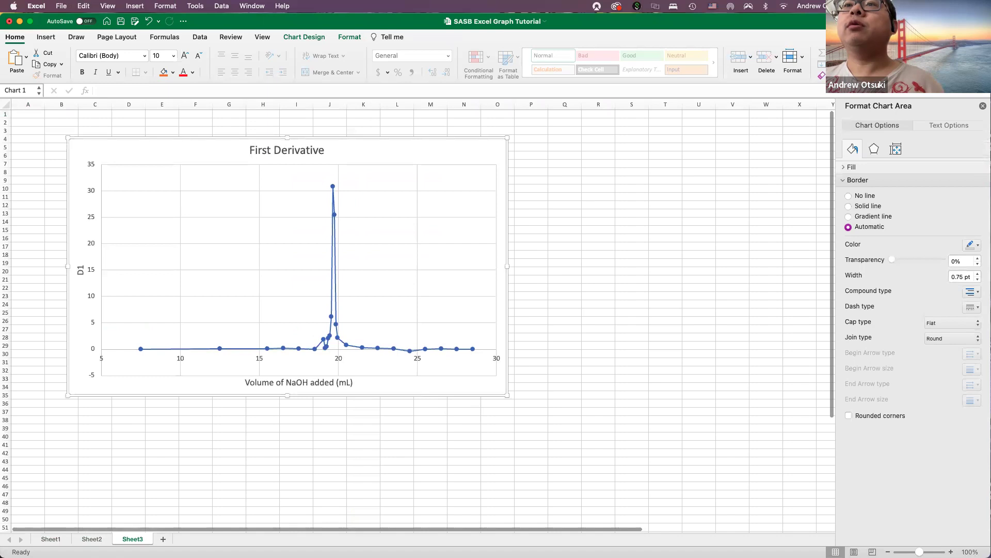
- Rename Sheet3 as "First Derivative Graph"
right_click(132, 540)
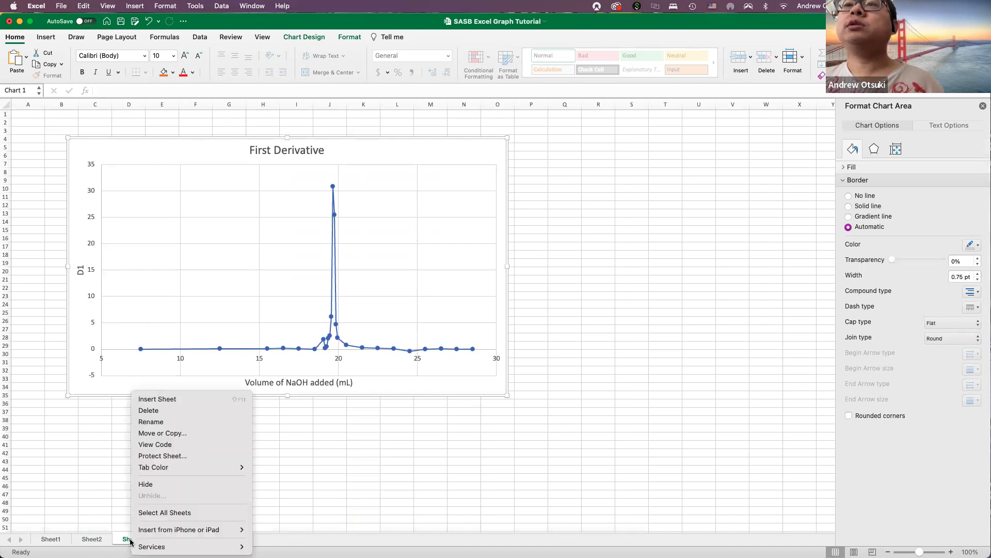
click(161, 423)
text(First Derivative Graph)
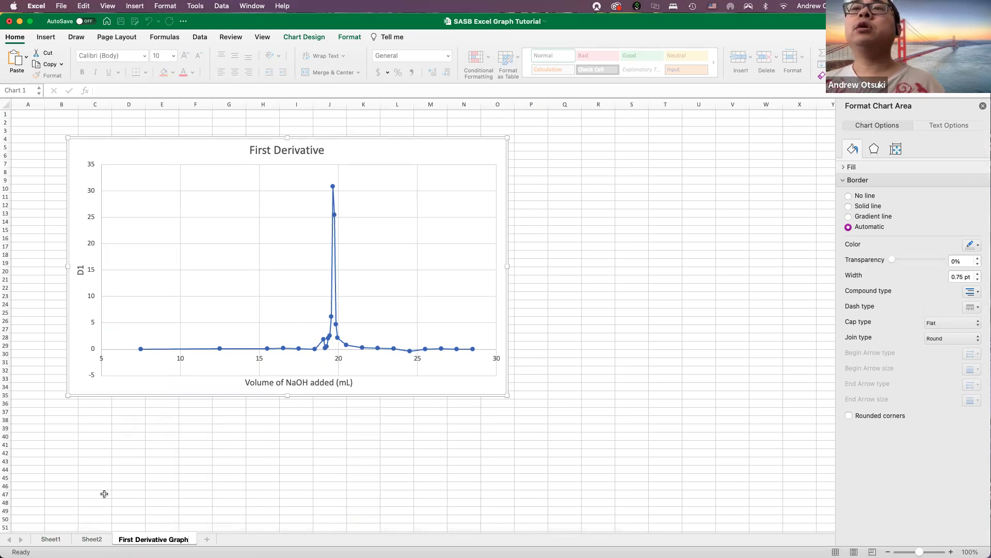
- Rename Sheet2 as "Titration Curve Graph"
click(94, 541)
right_click(94, 541)
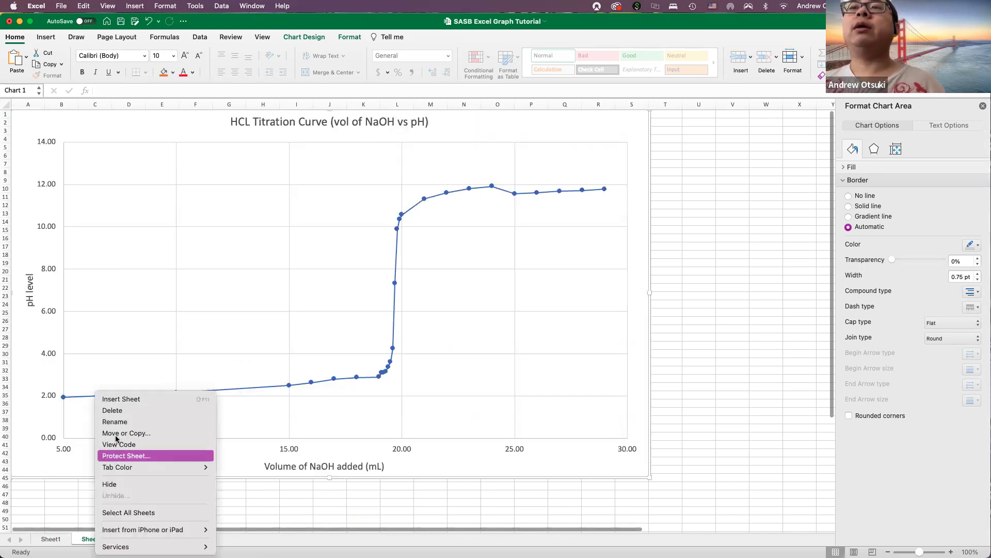
click(116, 421)
text(Titration Curve Graph)
- On Sheet1, move the HCL Titration Curve chart slightly upward, to start around row 43
click(50, 539)
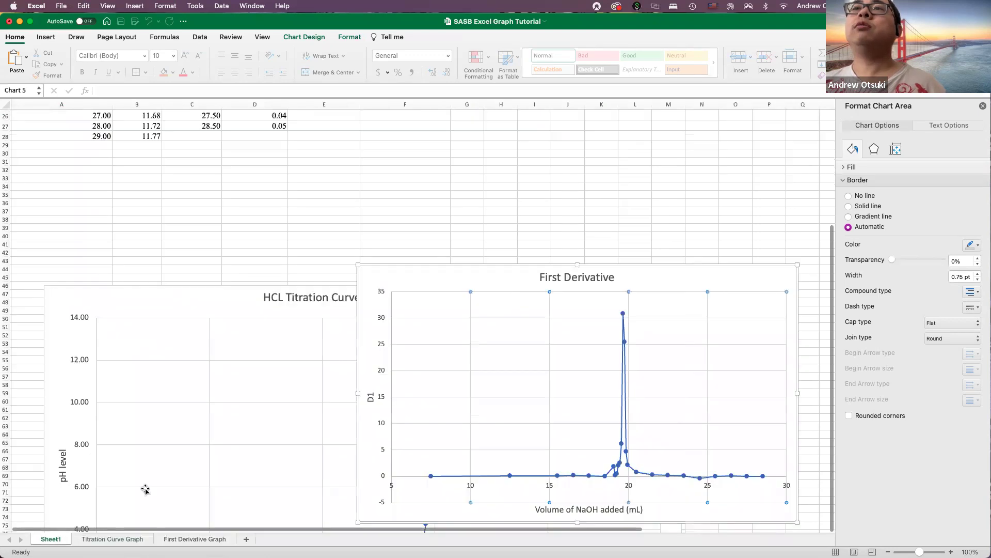
click(214, 318)
click(217, 316)
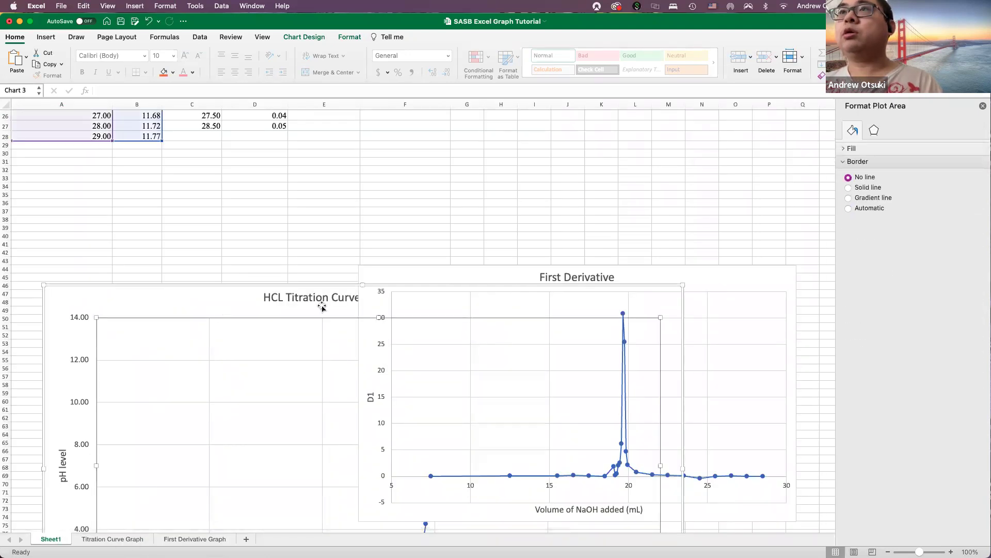
drag(201, 300, 203, 275)
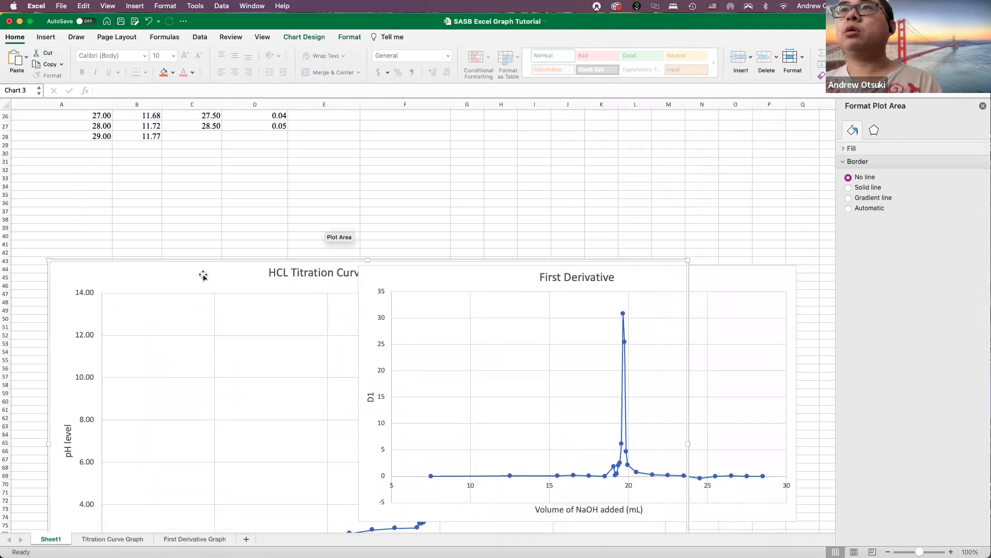
- Delete the HCL Titration Curve chart and the First Derivative chart from Sheet1
click(203, 275)
key(Delete)
click(474, 291)
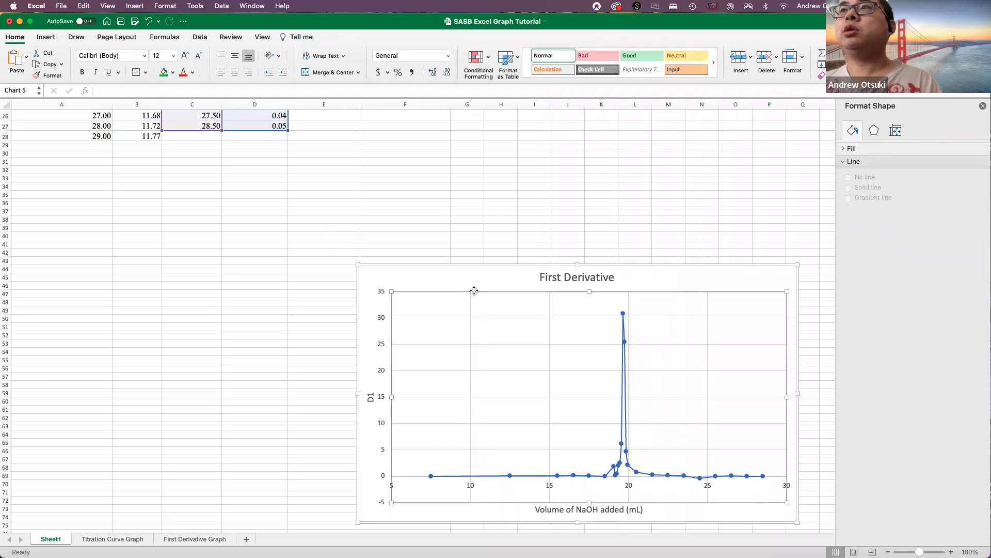
click(458, 278)
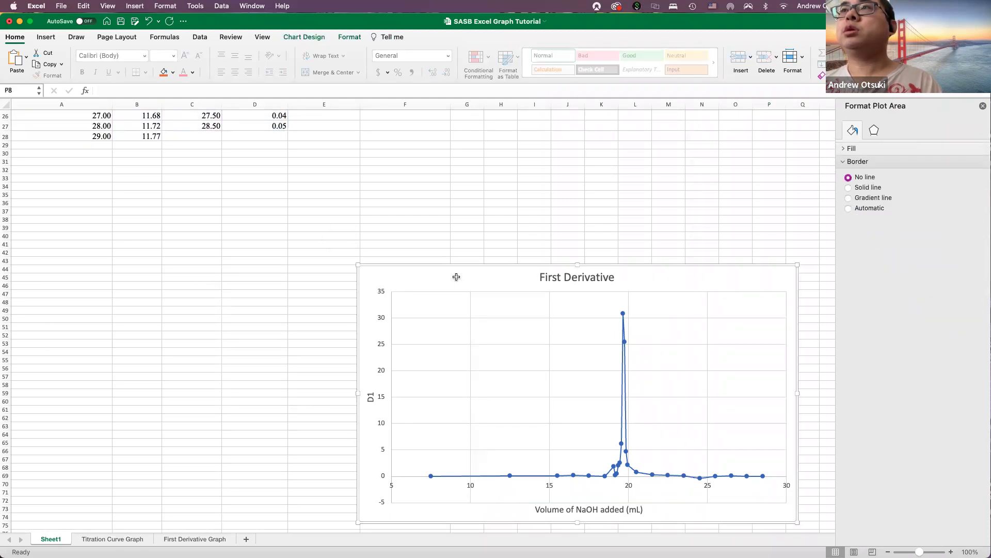
key(Delete)
- Examine the chart on the Titration Curve Graph sheet and the remaining data table on Sheet1
click(118, 539)
click(379, 331)
click(45, 539)
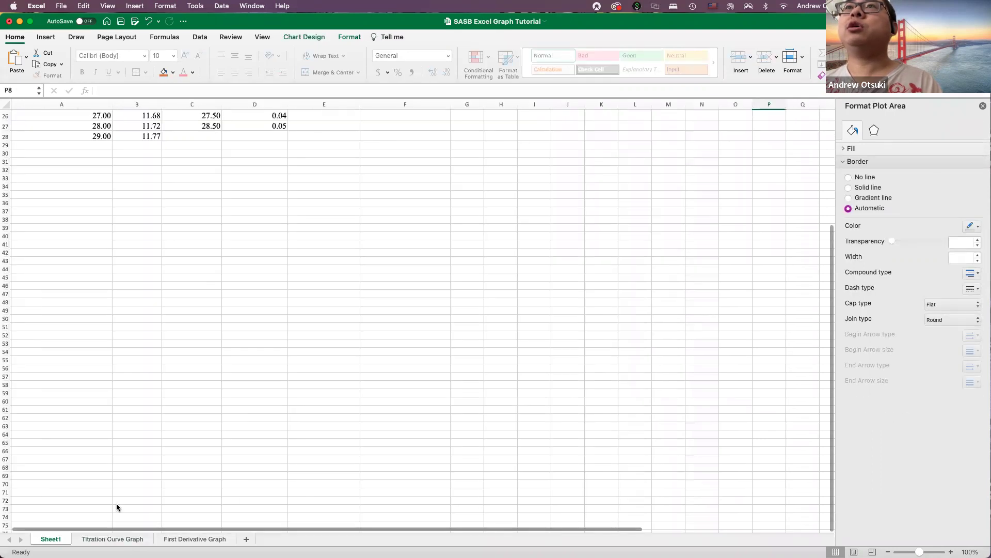
scroll(181, 420, up, 10)
scroll(181, 420, down, 5)
click(116, 539)
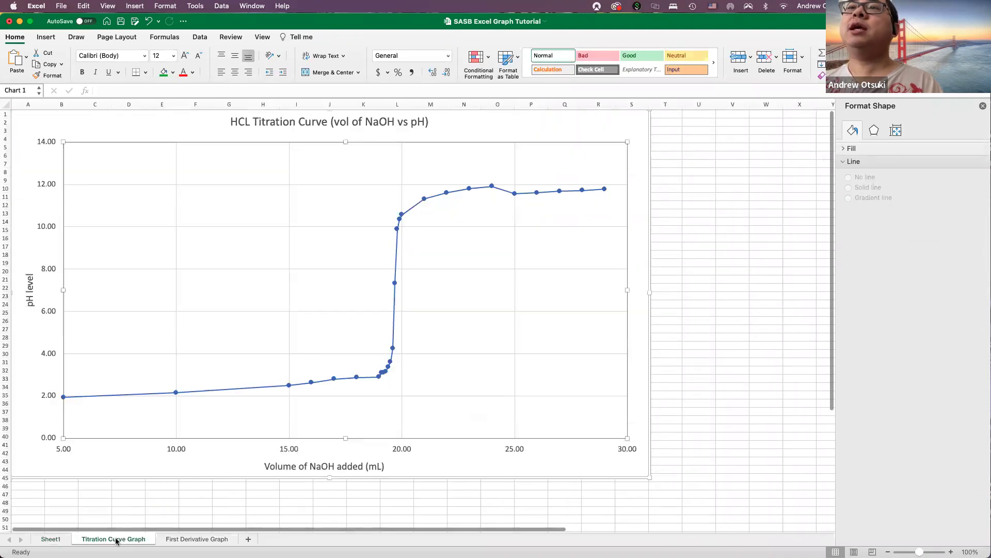
click(734, 278)
click(538, 196)
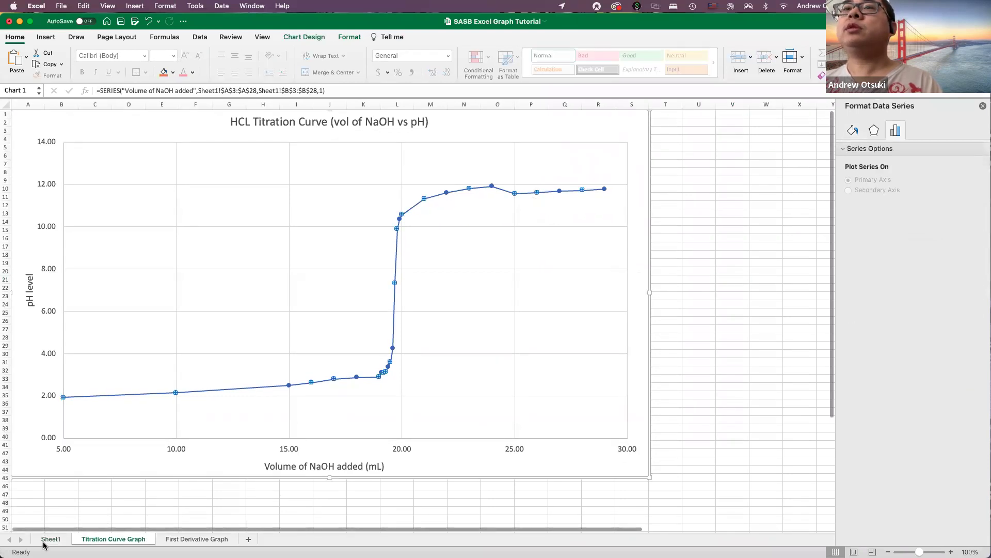
click(45, 541)
click(118, 539)
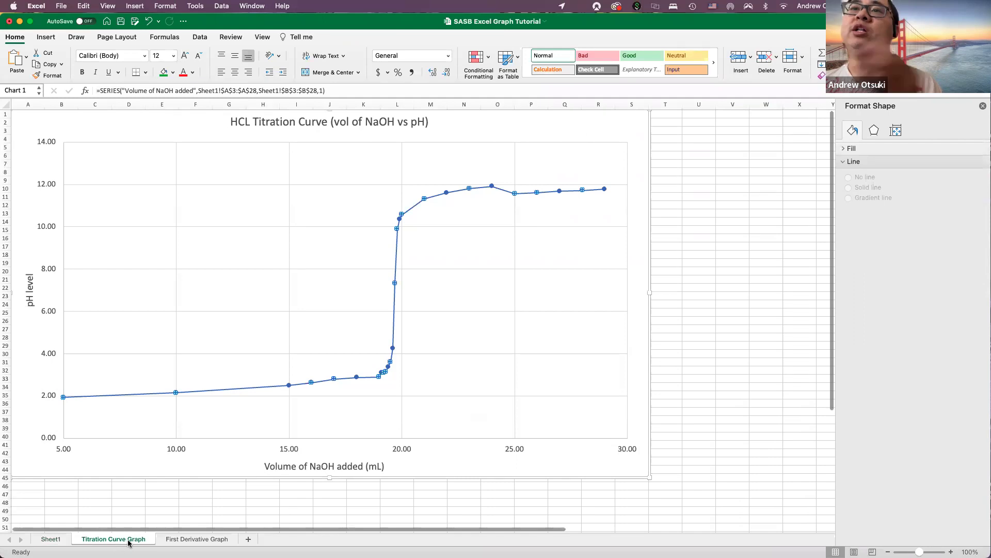
scroll(350, 467, down, 5)
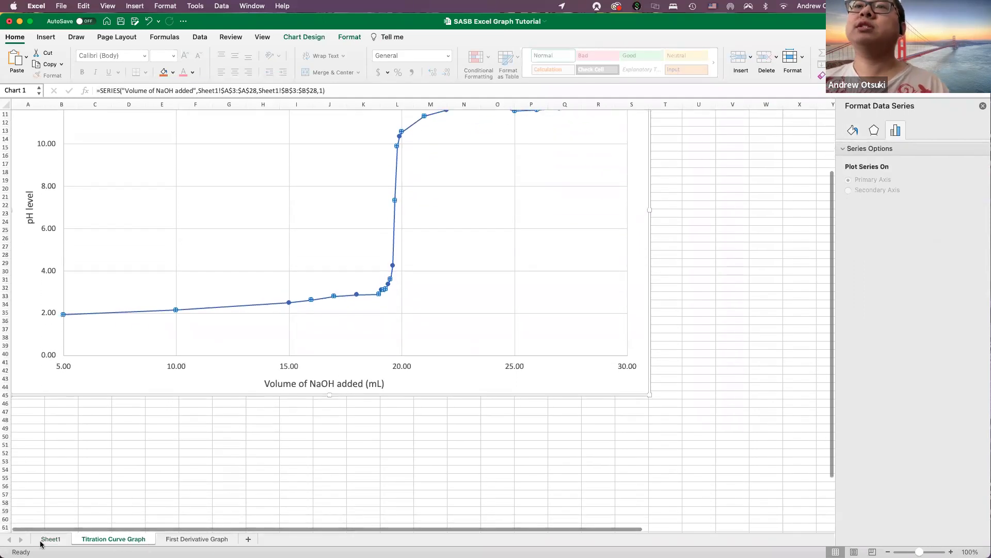
click(49, 539)
scroll(370, 373, up, 5)
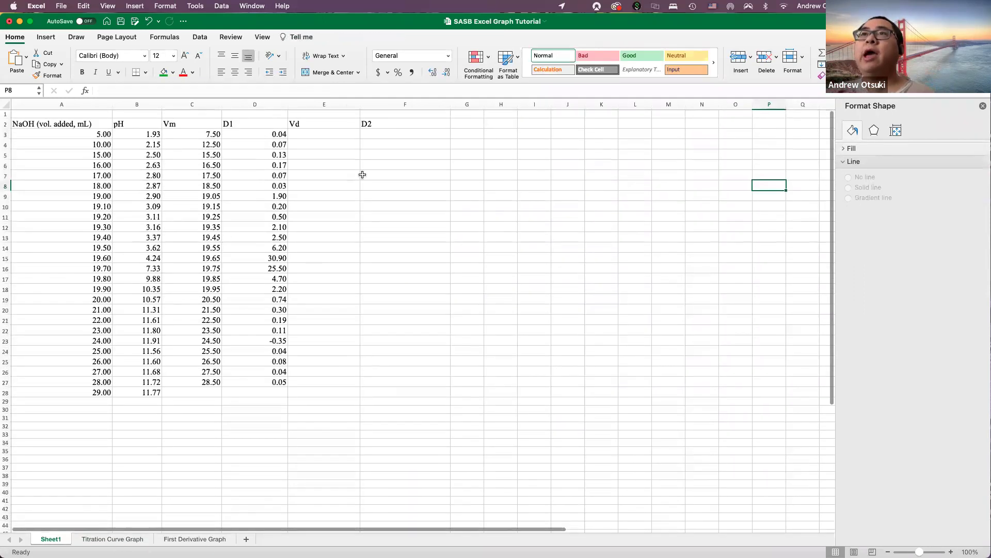
- Enter the formula =(C3+C4)/2 in cell E3 as the first Vd value on Sheet1
click(331, 134)
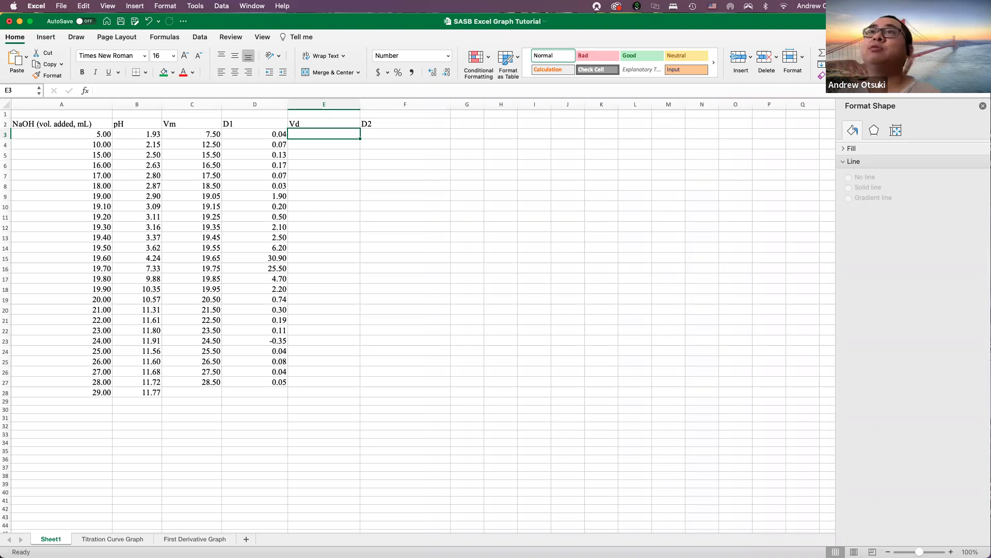
double_click(308, 132)
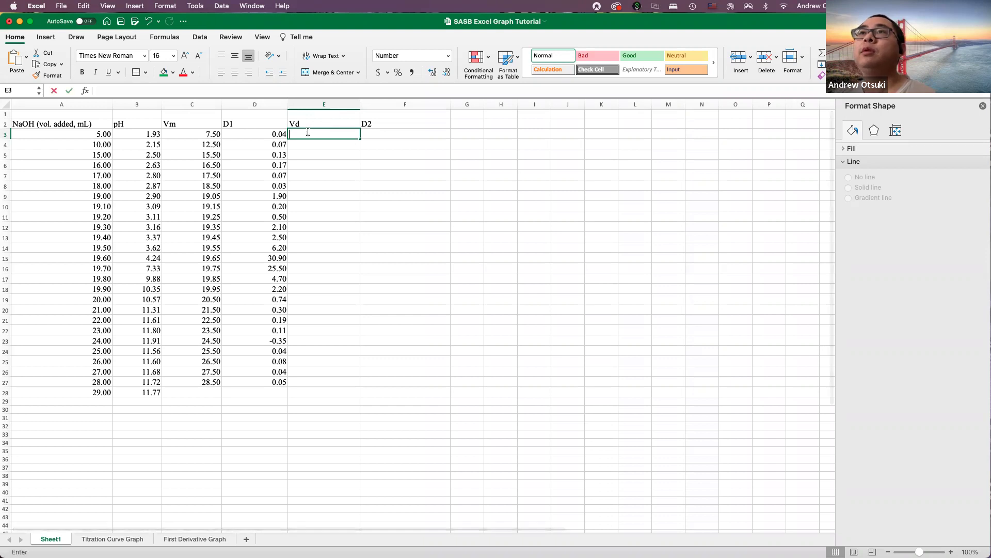
text(=()
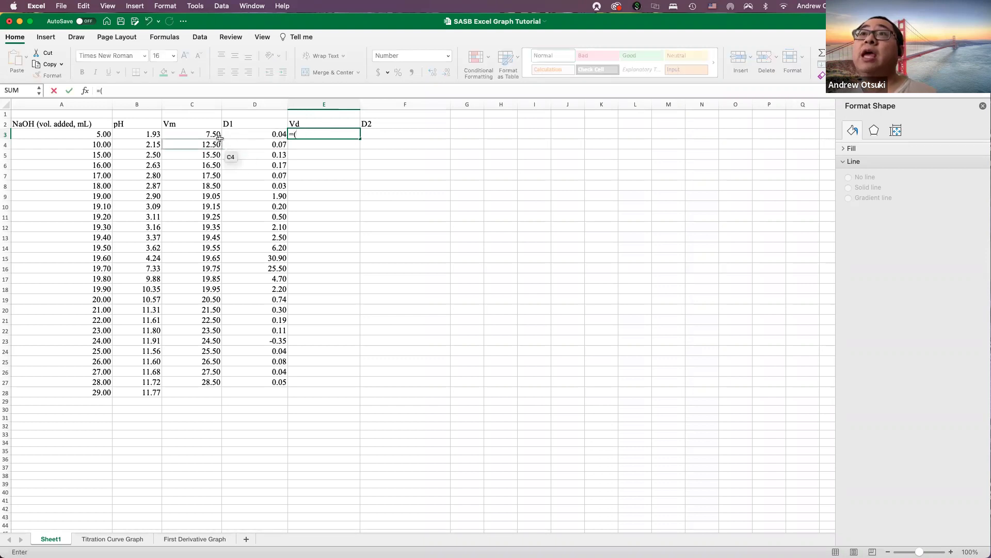
click(214, 134)
text(+)
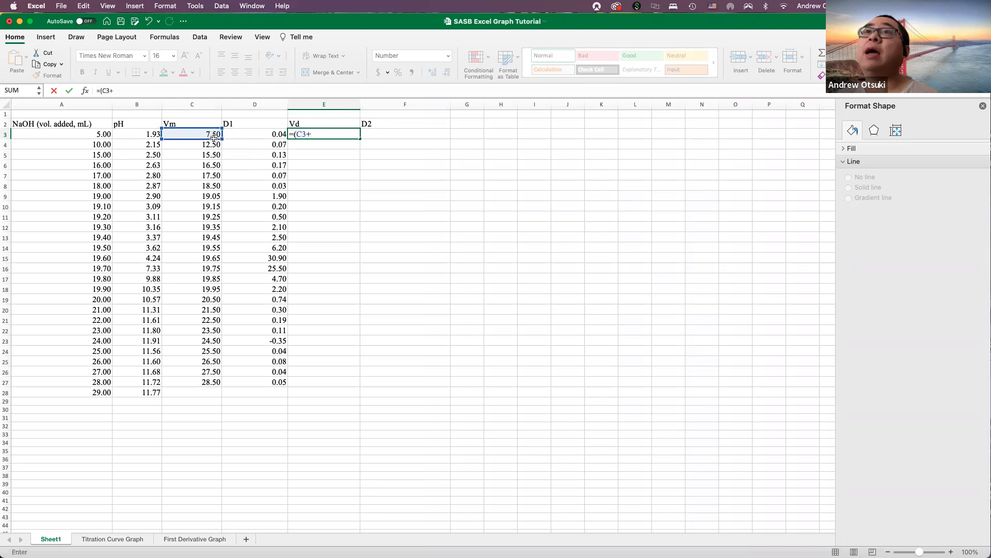
click(211, 146)
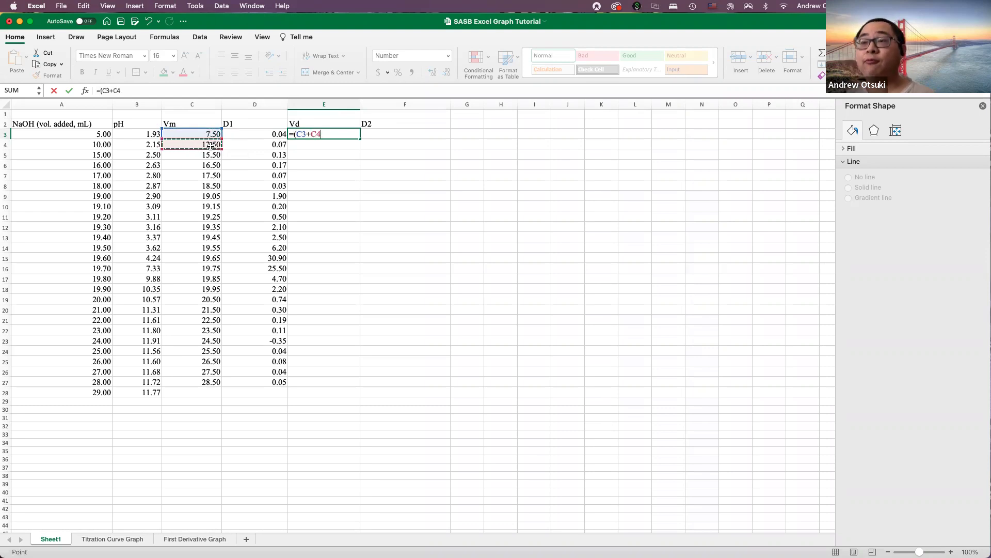
text()/2)
key(Return)
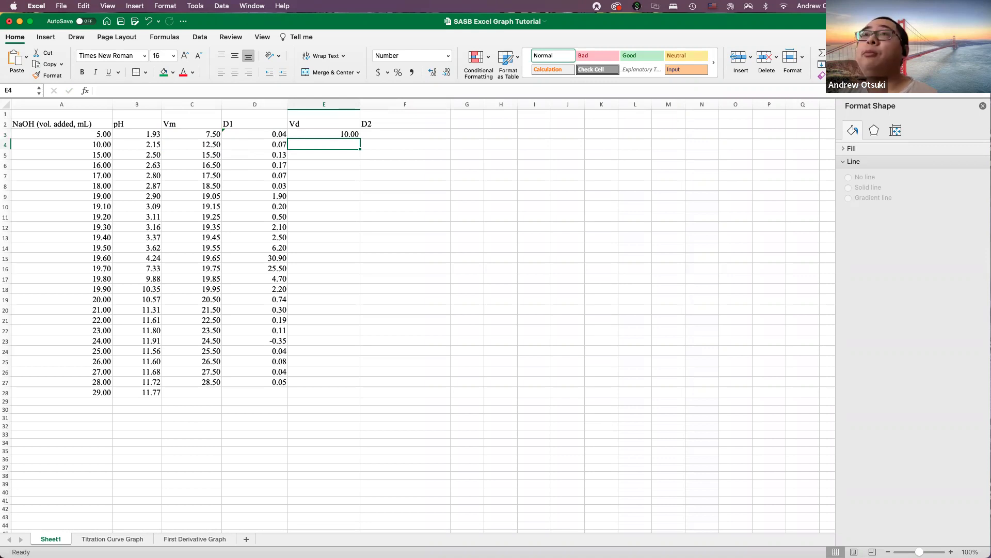
- Fill the Vd formula from E3 down through E26
click(320, 133)
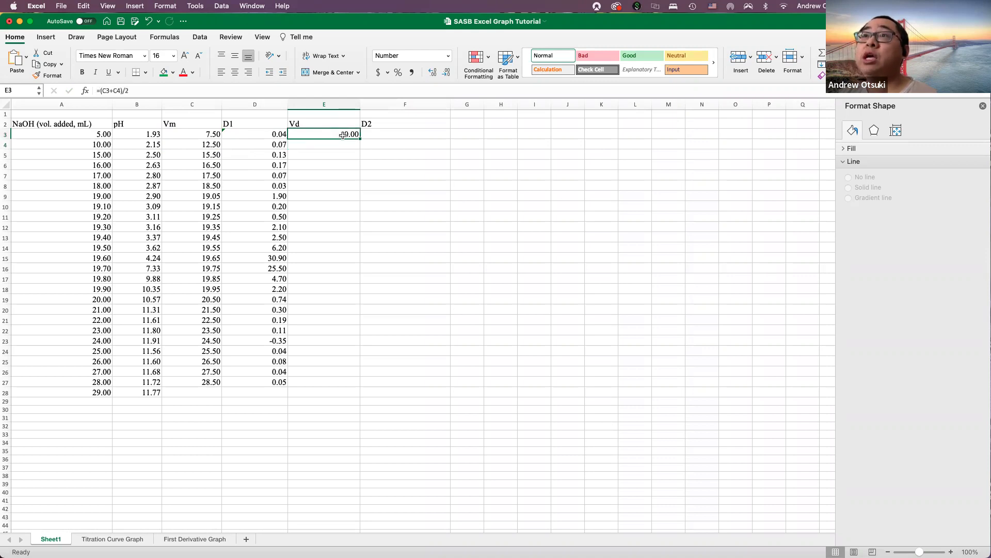
drag(360, 138, 343, 383)
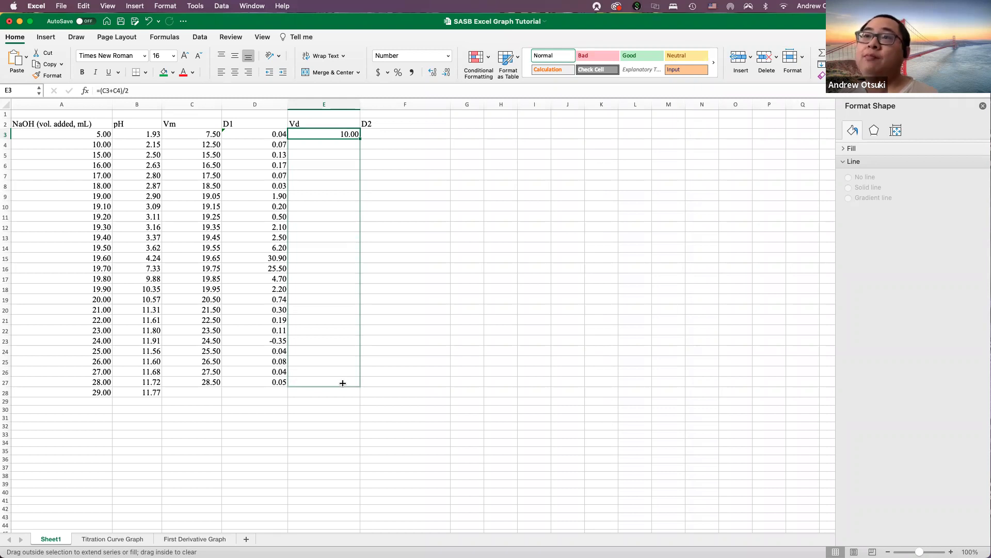
drag(343, 383, 343, 375)
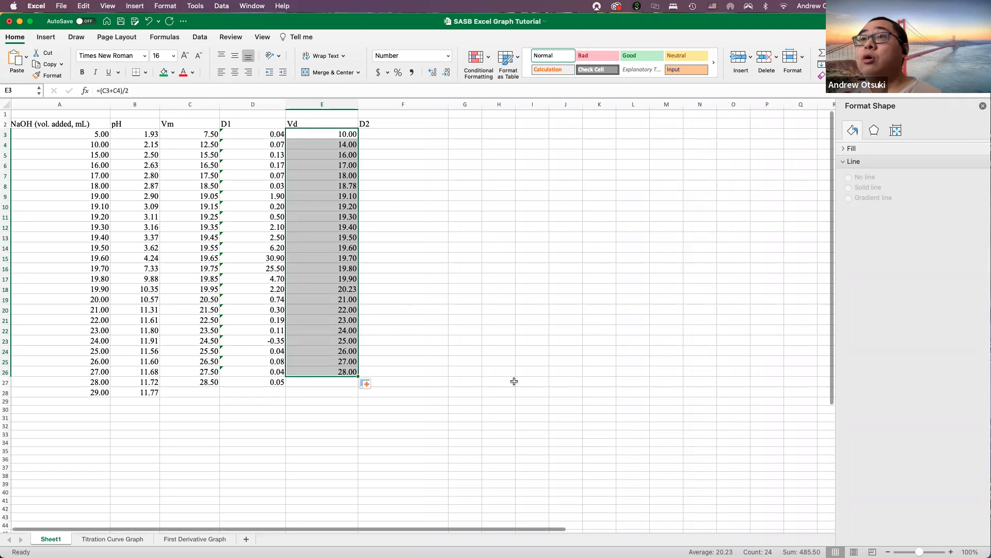
click(498, 392)
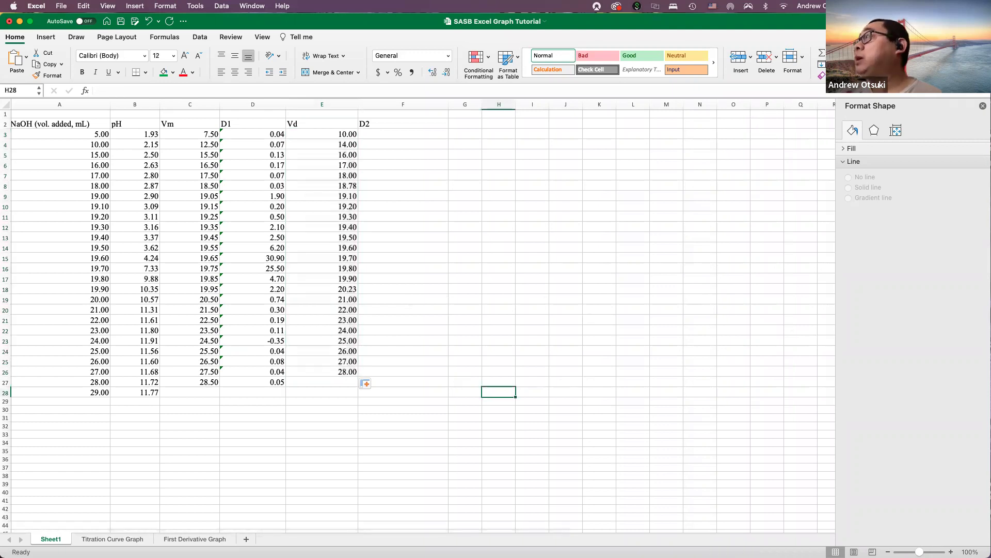
- Review the cell references in the Vd formula in E3 without changing it
click(328, 136)
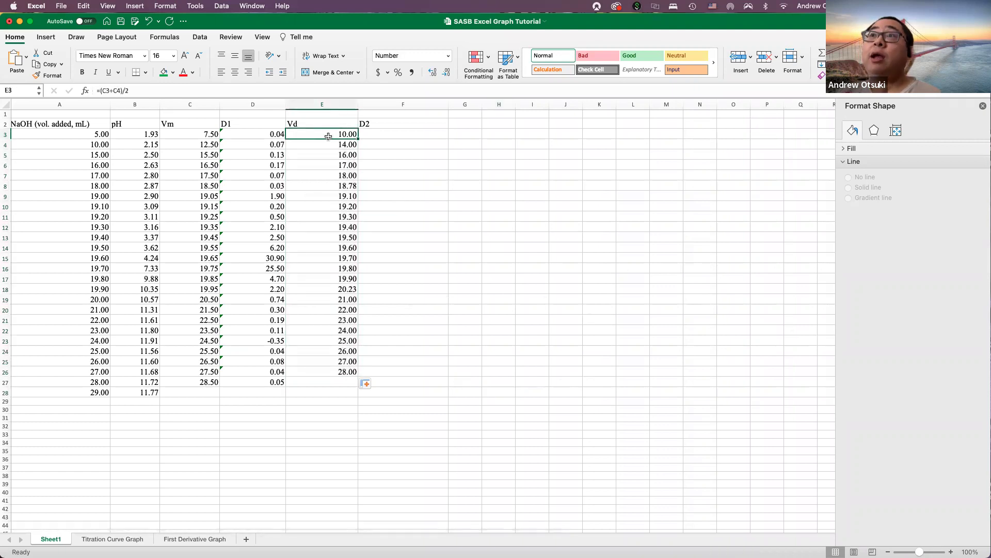
double_click(328, 136)
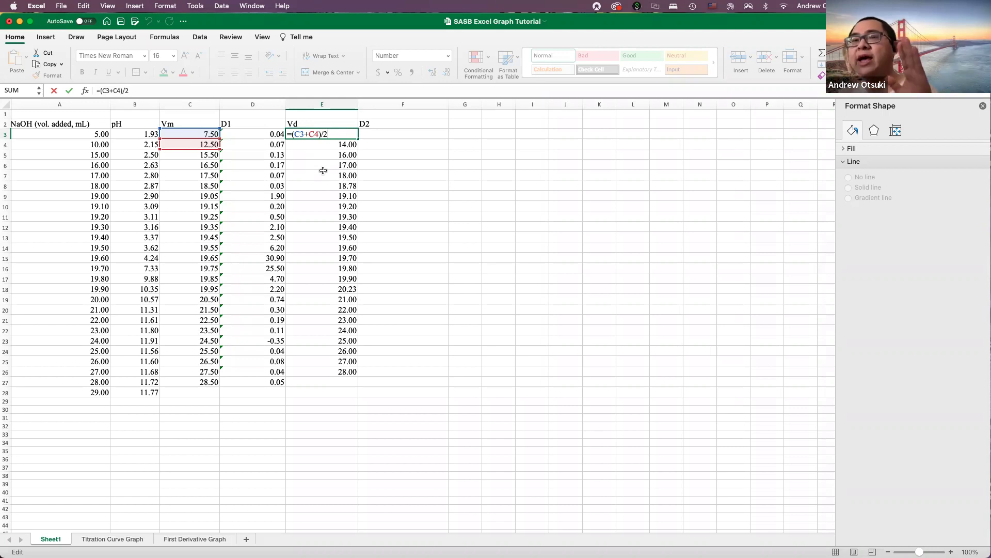
scroll(415, 146, right, 1)
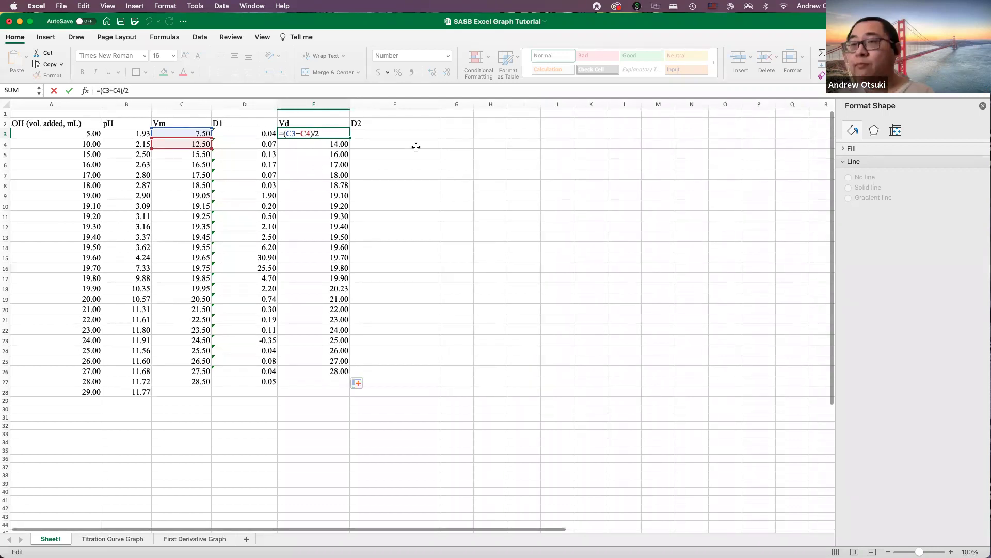
key(Return)
scroll(403, 184, down, 1)
scroll(403, 184, left, 1)
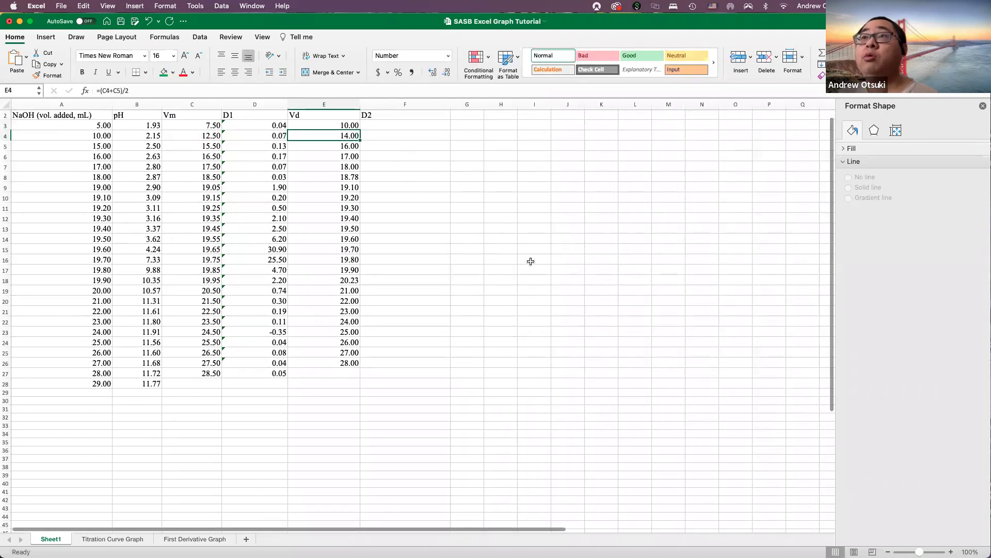
scroll(547, 261, up, 1)
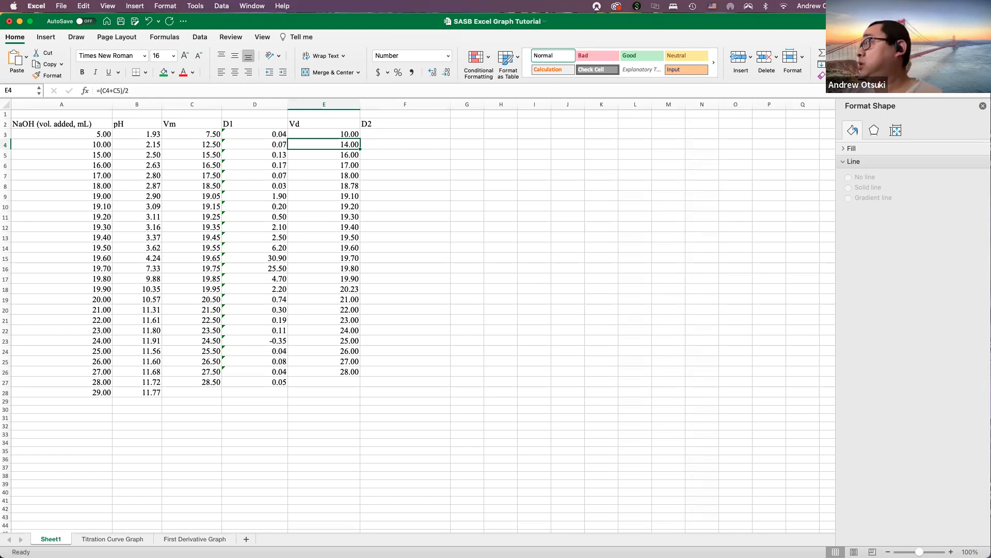
- Enter the formula =(D4-D3)/(C4-C3) in cell F3 as the first D2 value
click(393, 133)
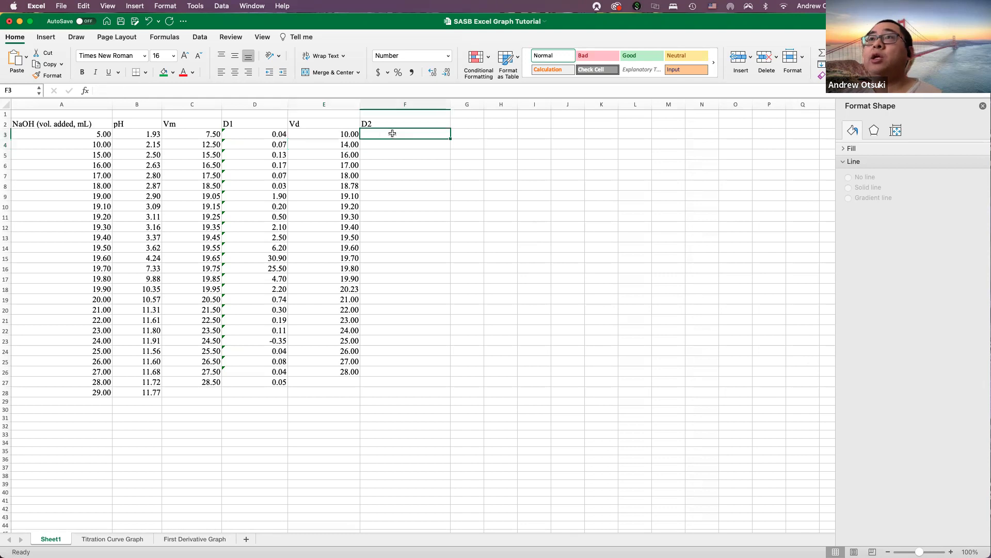
text(=()
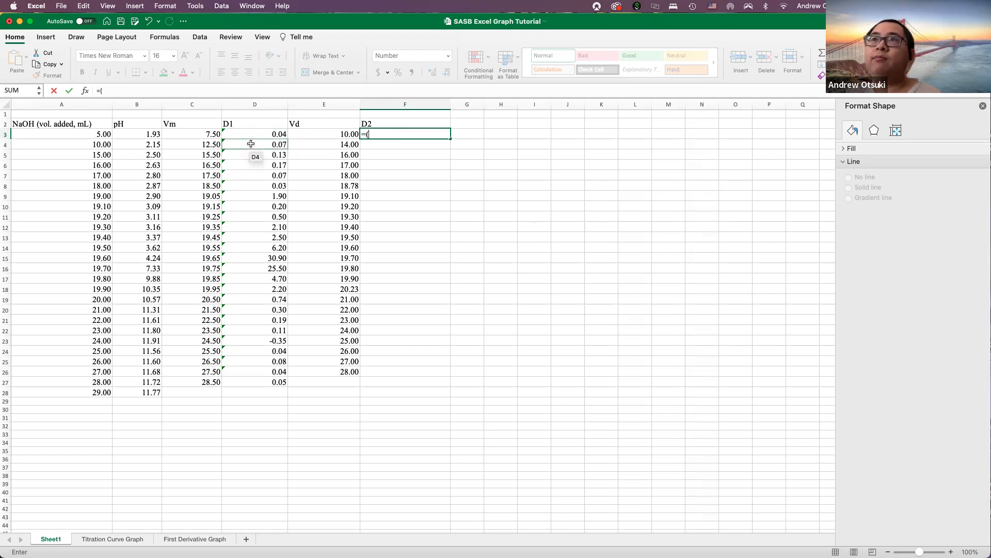
click(251, 143)
text(-)
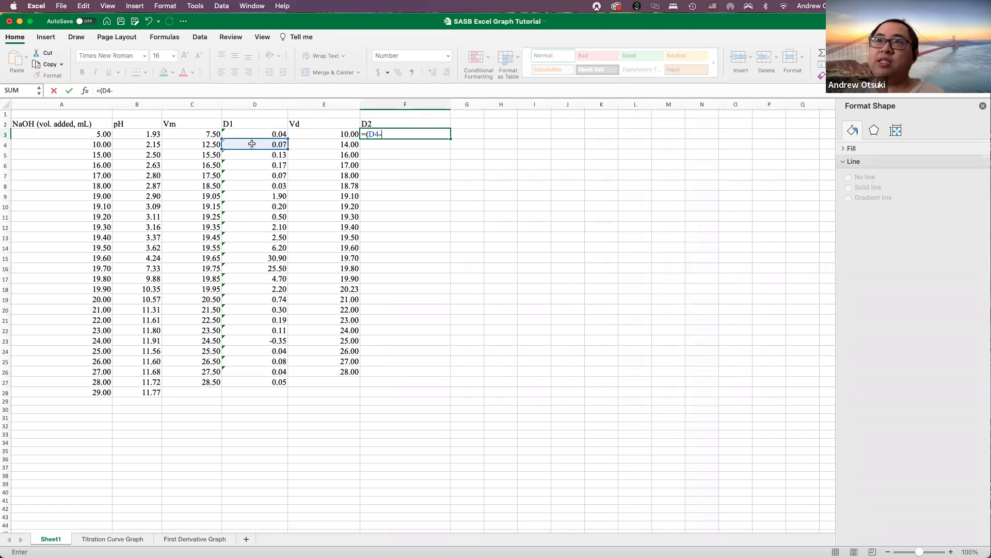
click(256, 134)
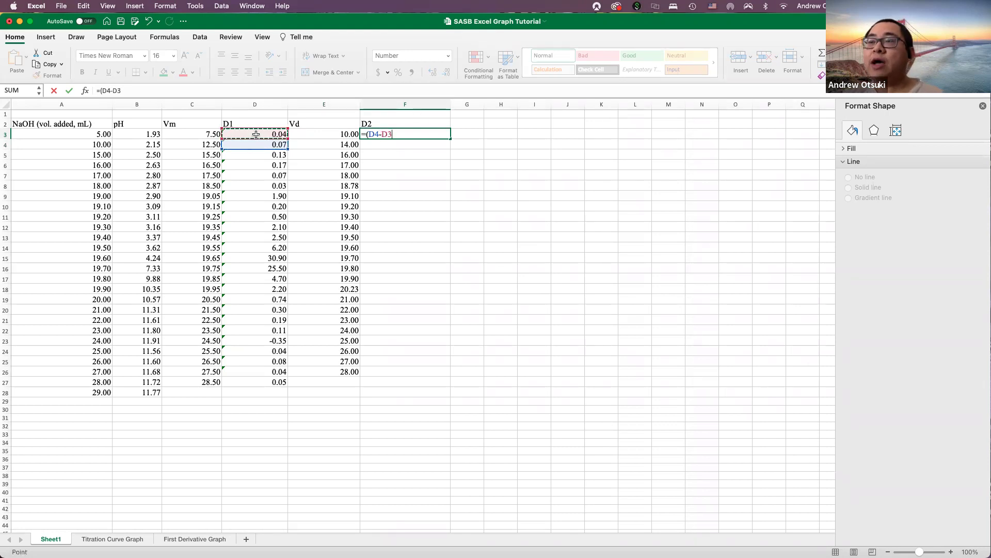
text()/()
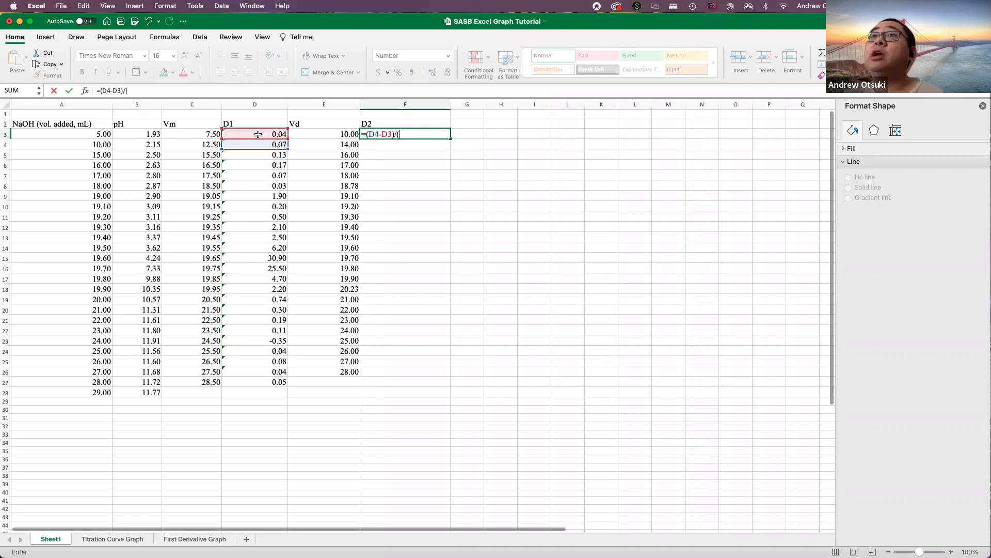
click(201, 146)
scroll(201, 146, right, 1)
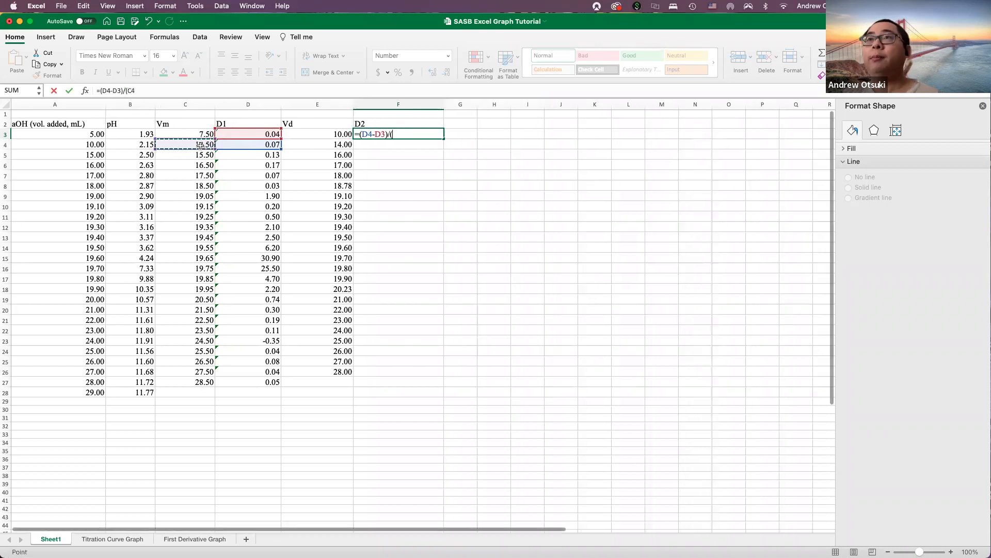
text(-)
click(204, 135)
text())
key(Return)
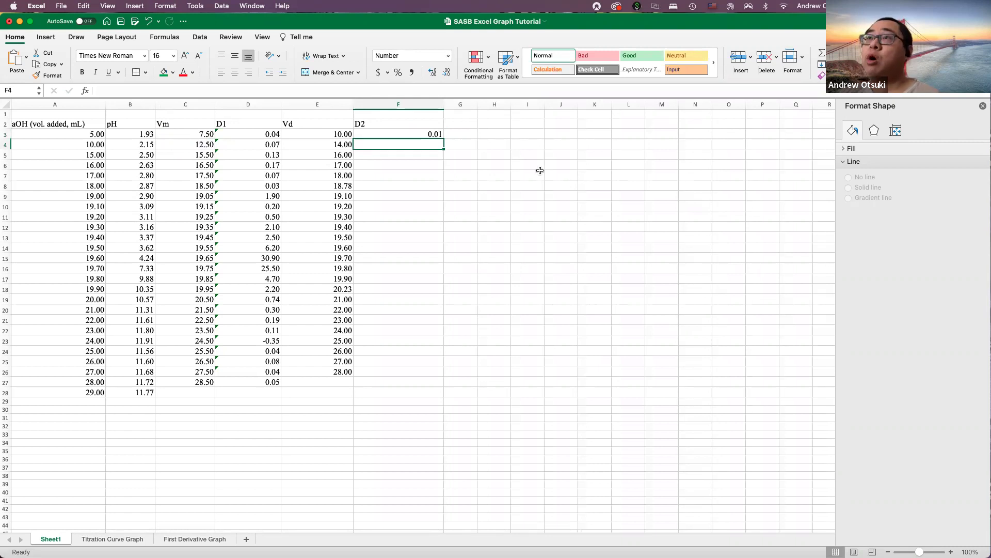
- Fill the D2 formula from F3 down through F26
click(435, 136)
drag(443, 138, 439, 373)
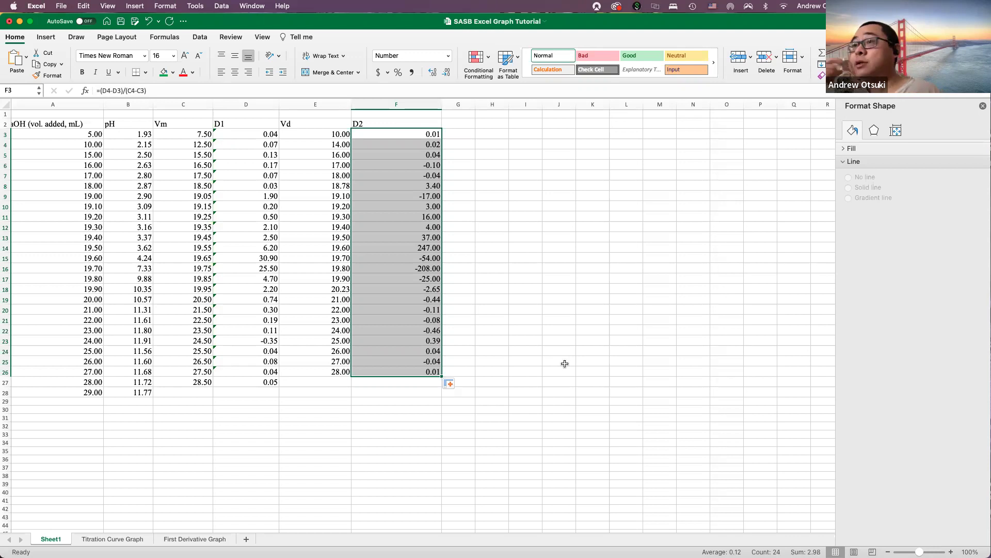
click(578, 329)
scroll(572, 324, down, 1)
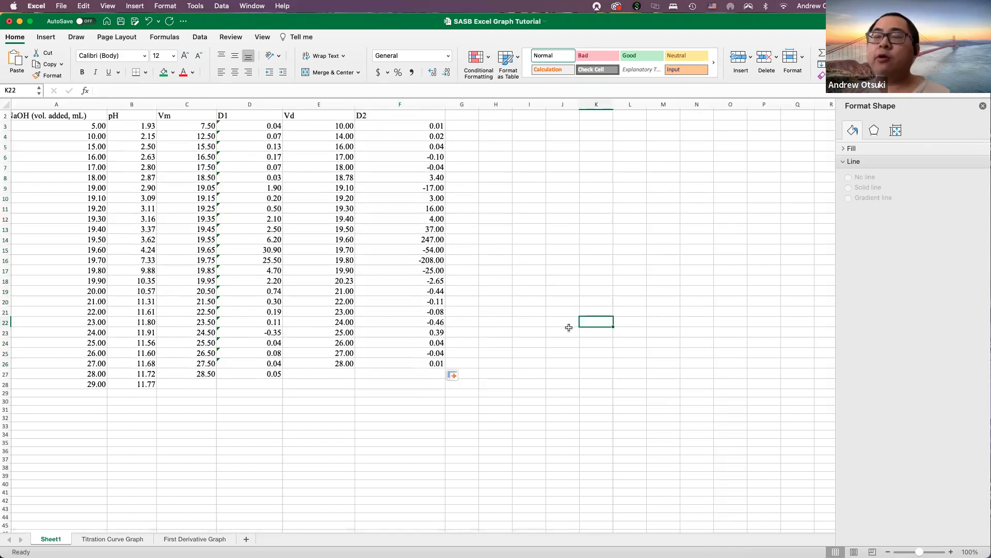
scroll(568, 327, up, 1)
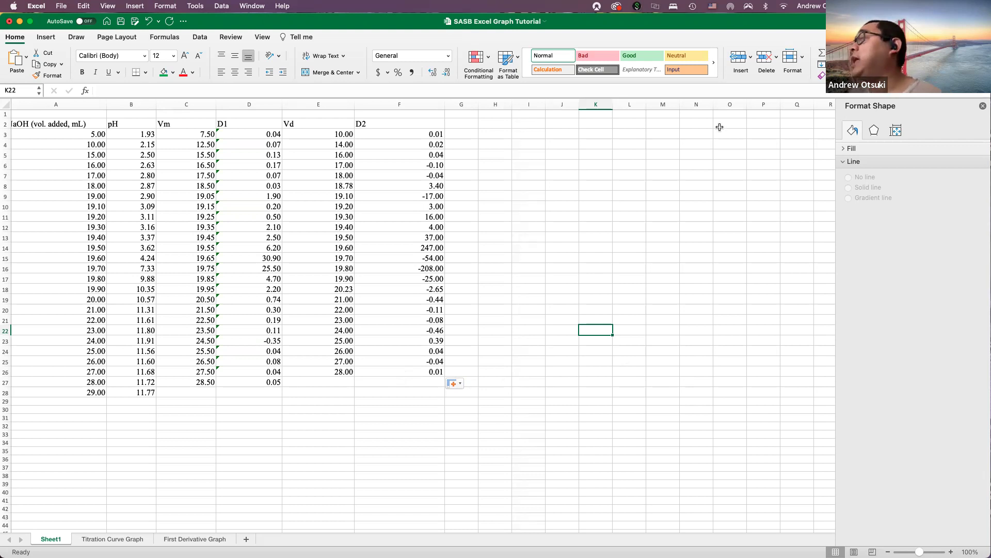
- Insert an X Y (Scatter) chart from the Vd and D2 values in E3:F26
drag(333, 135, 408, 370)
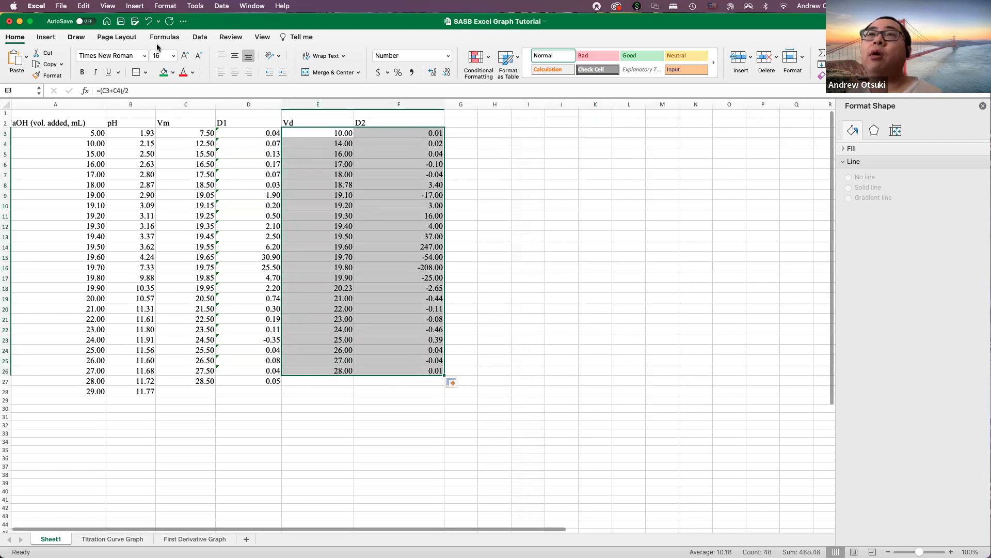
click(199, 37)
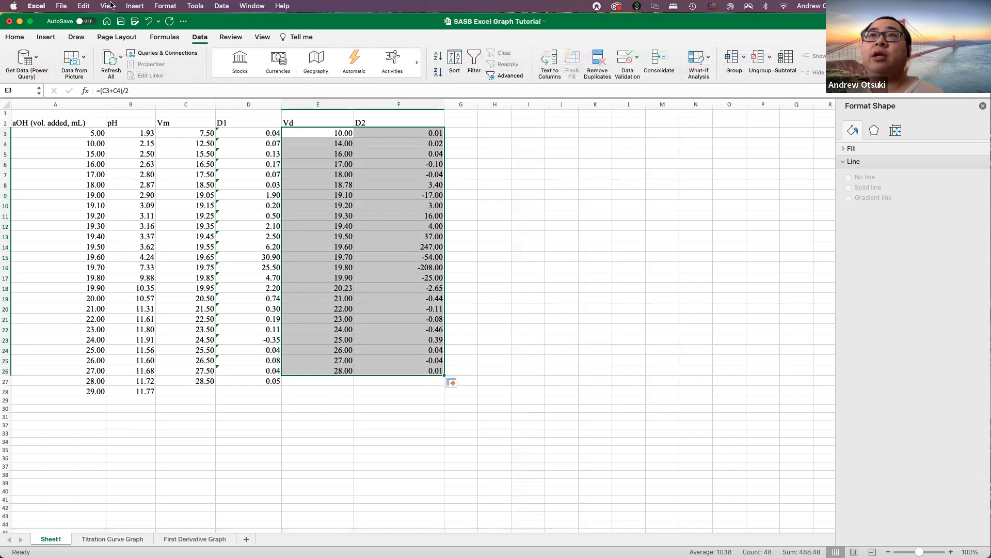
click(133, 6)
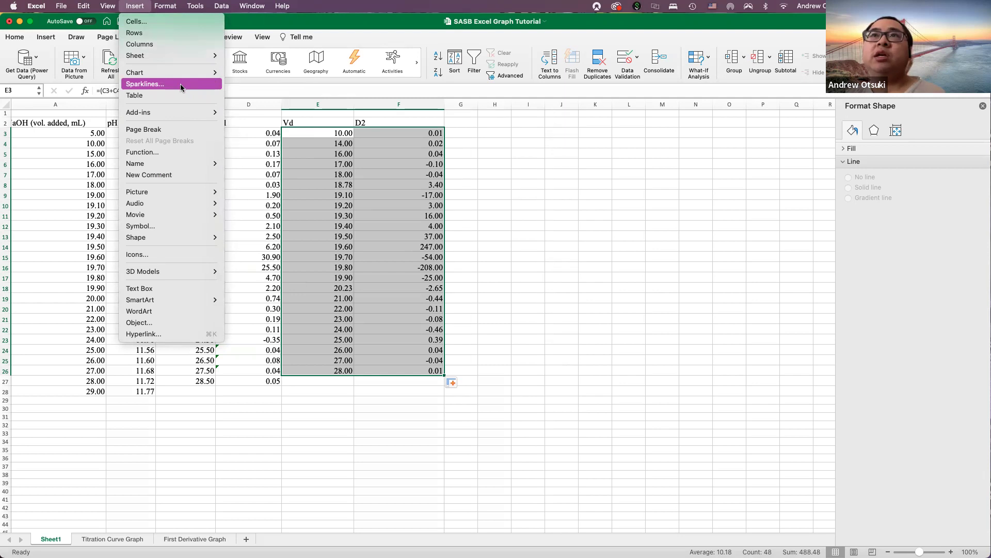
mouse_move(181, 74)
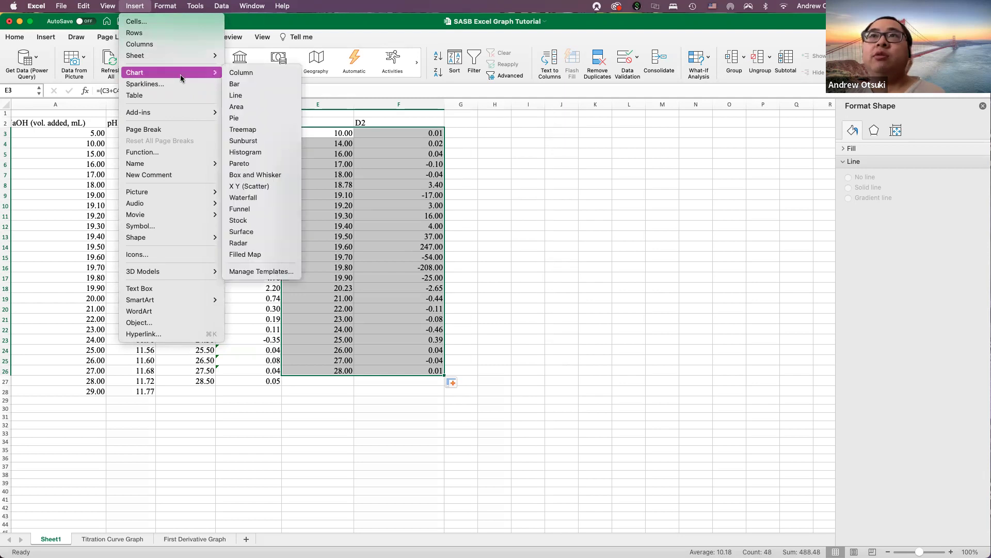
click(253, 185)
- Move the new scatter chart below the data table and enlarge it to span about rows 33 to 63
drag(472, 270, 622, 276)
scroll(625, 277, down, 1)
scroll(602, 172, down, 10)
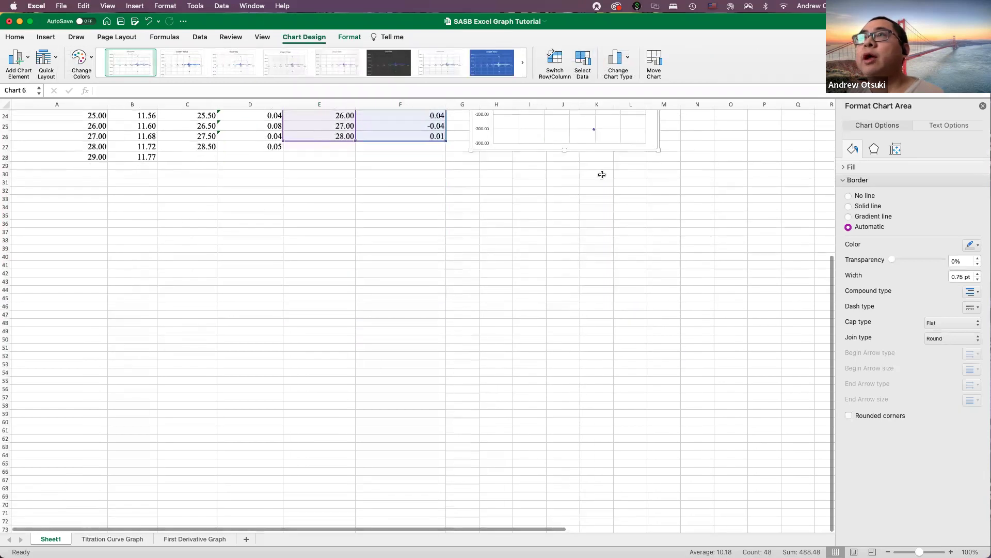
scroll(586, 195, up, 8)
drag(586, 221, 304, 414)
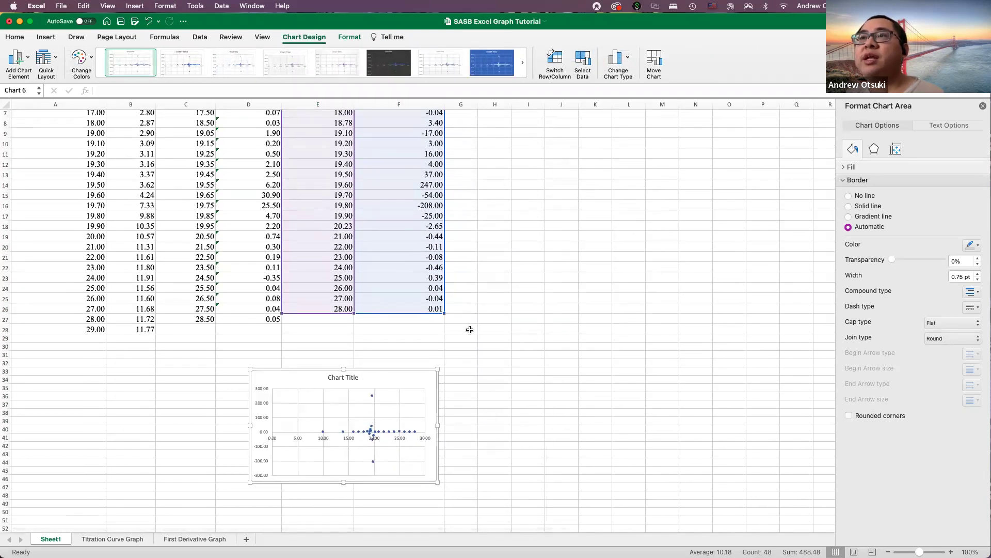
scroll(478, 324, down, 5)
drag(438, 392, 705, 526)
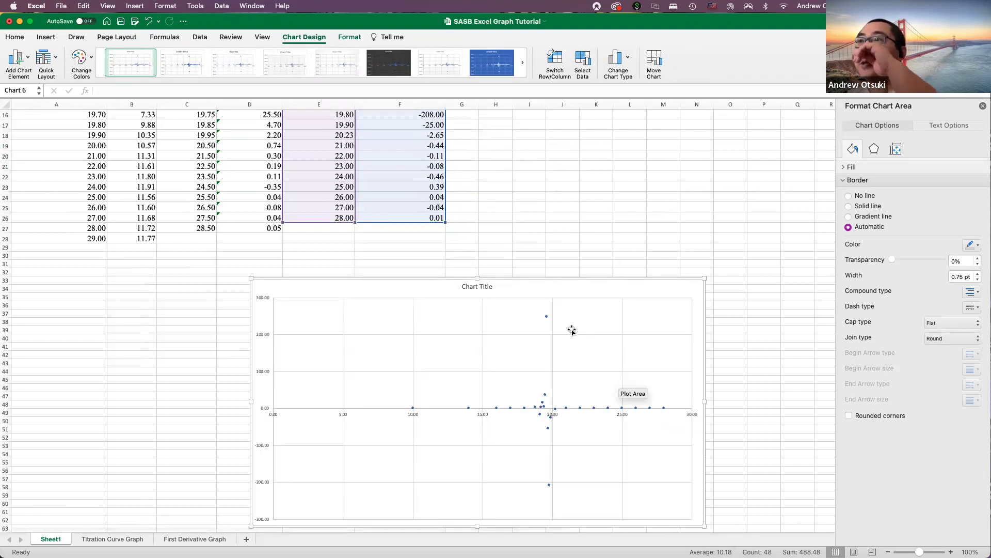
- Set the marker border width of the second derivative series to 4 pt
click(546, 316)
click(875, 152)
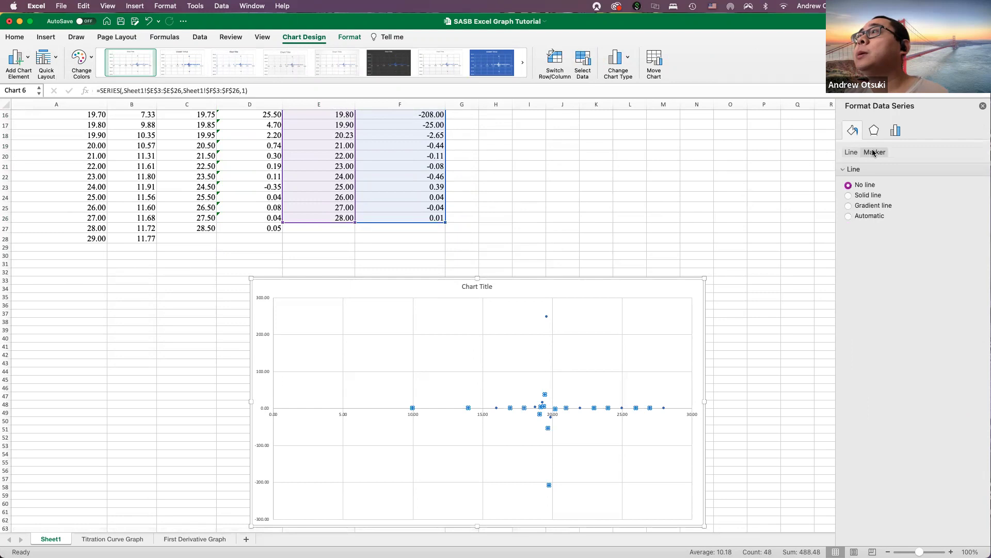
click(978, 291)
click(978, 290)
click(978, 289)
click(978, 289)
click(977, 289)
click(978, 289)
click(979, 289)
click(979, 289)
click(979, 290)
click(978, 289)
click(978, 289)
click(979, 289)
click(979, 290)
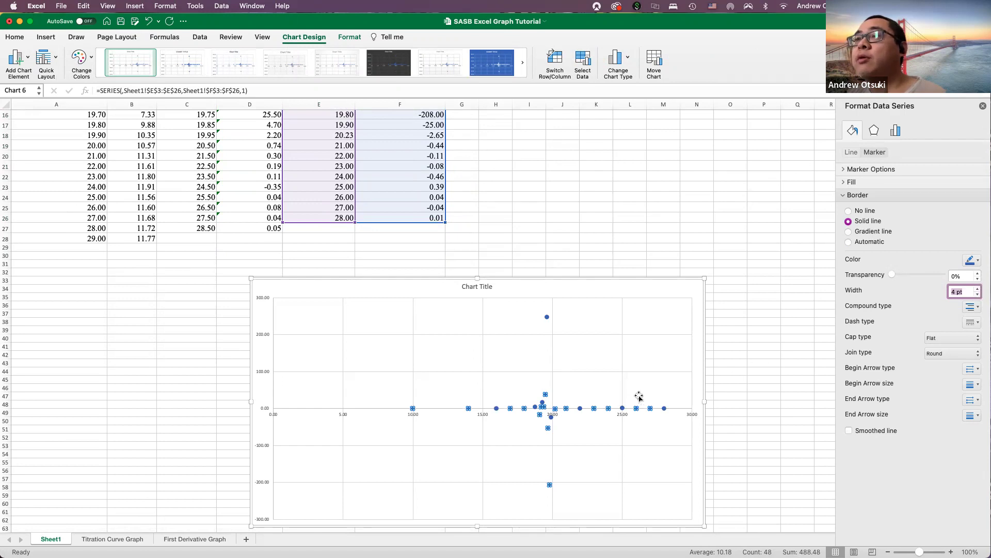
- Connect the points of the second derivative series with a solid line
click(850, 152)
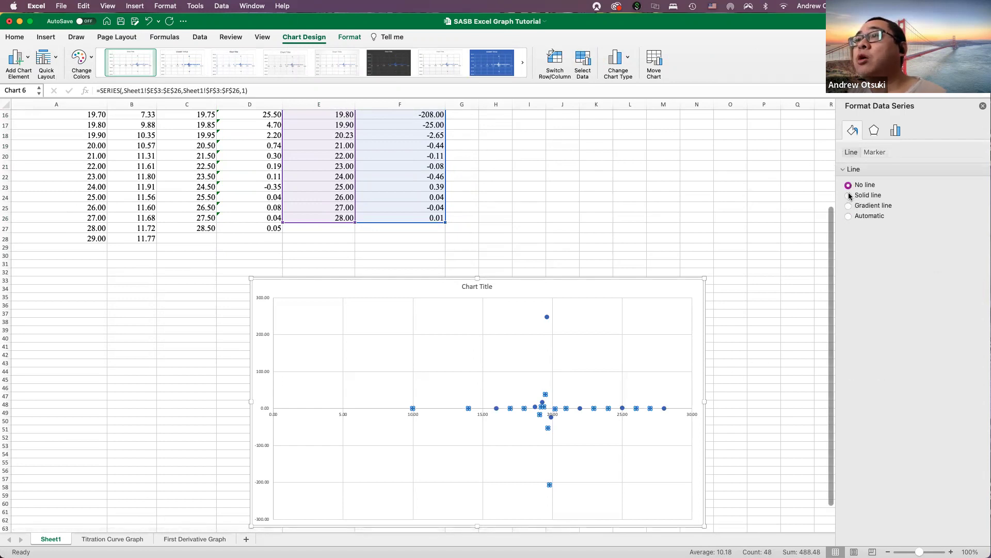
click(849, 196)
click(763, 376)
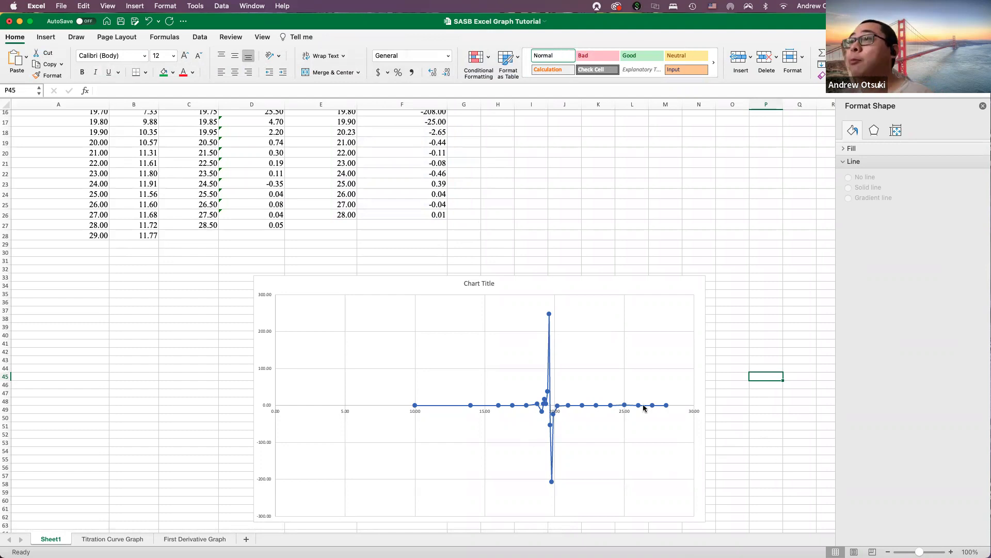
- Examine the second derivative chart's points around the zero crossing between its positive and negative peaks
scroll(644, 408, up, 2)
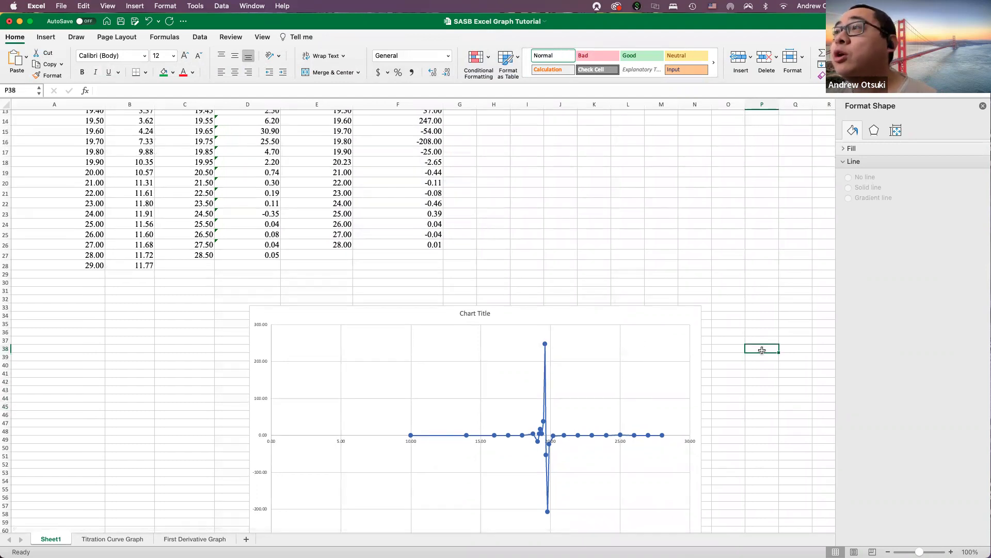
click(662, 384)
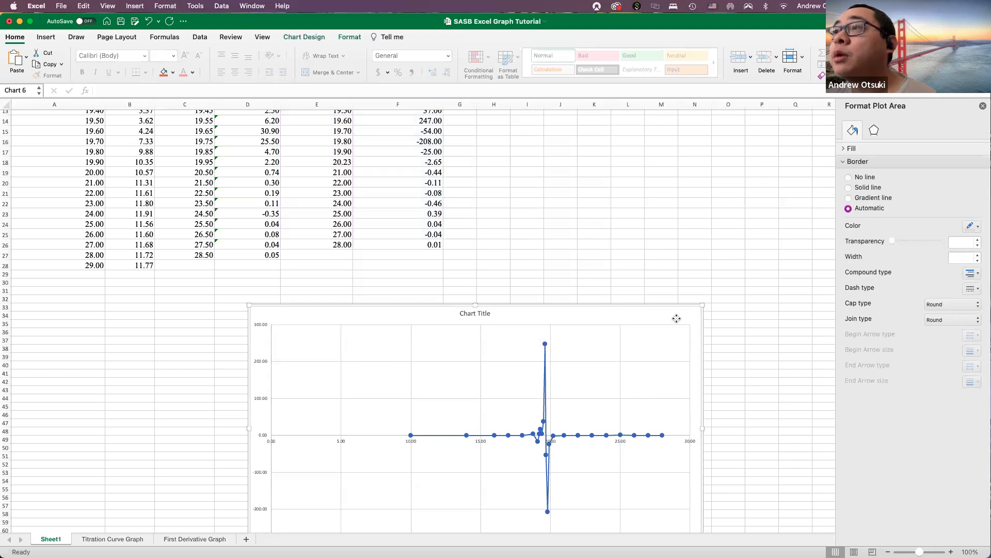
click(677, 318)
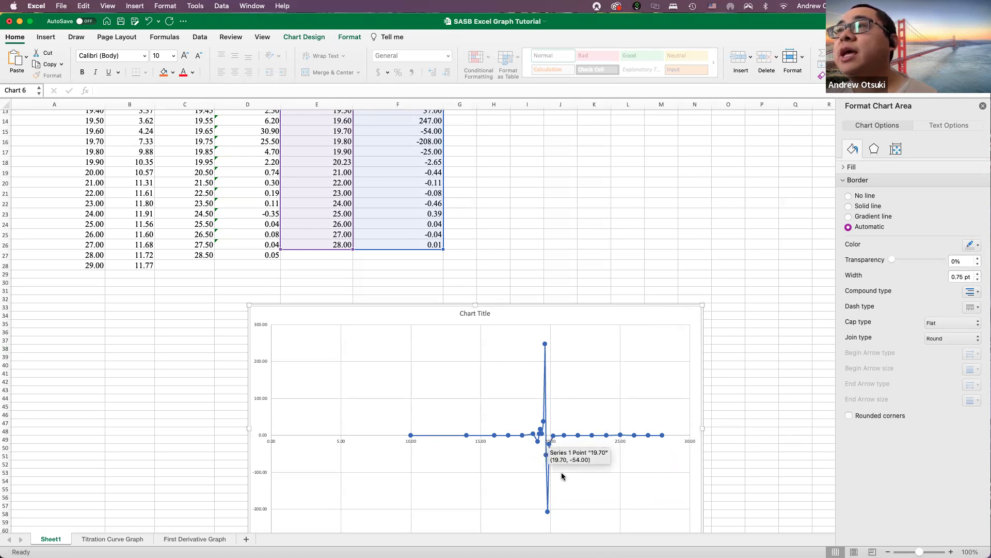
click(549, 438)
click(757, 457)
scroll(756, 464, up, 1)
scroll(756, 465, right, 1)
click(765, 436)
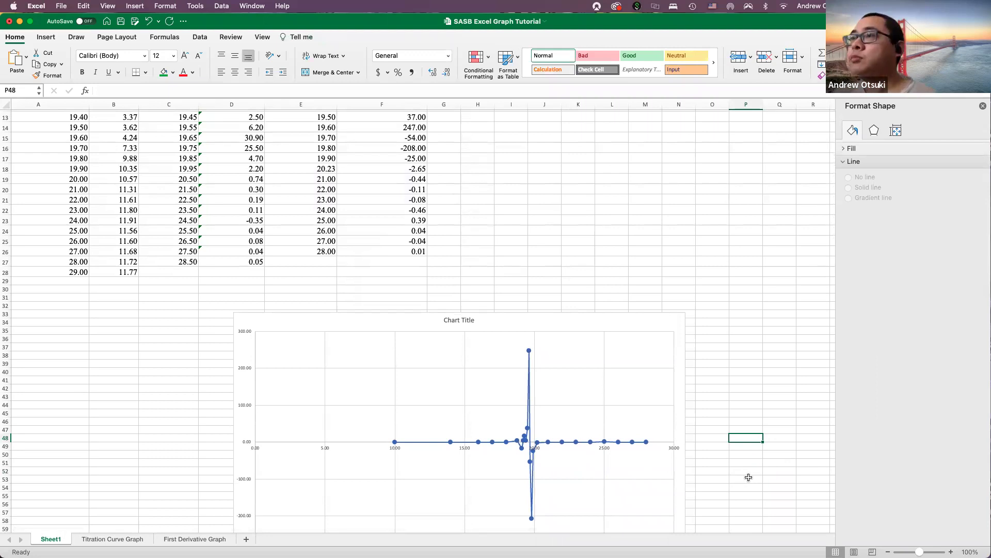
scroll(565, 482, down, 3)
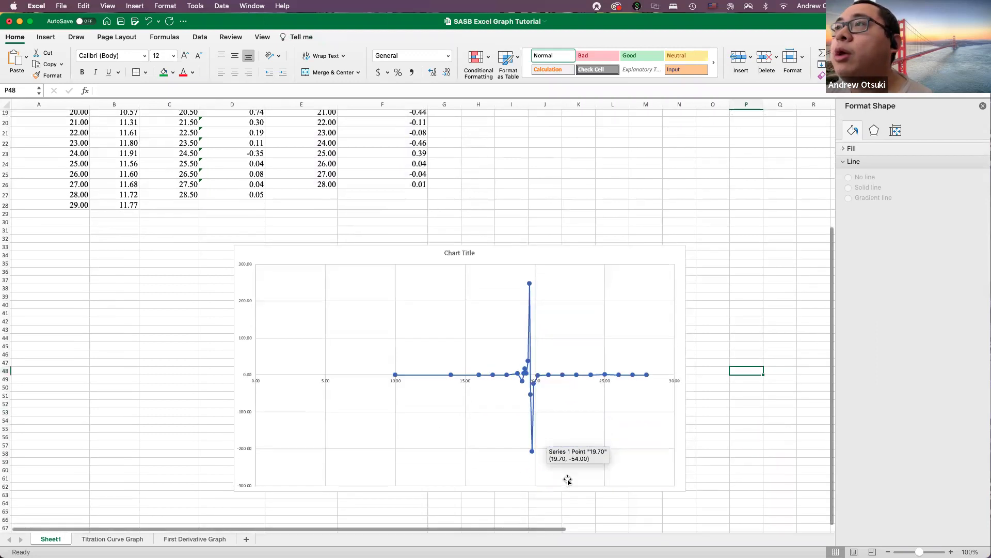
scroll(666, 479, right, 1)
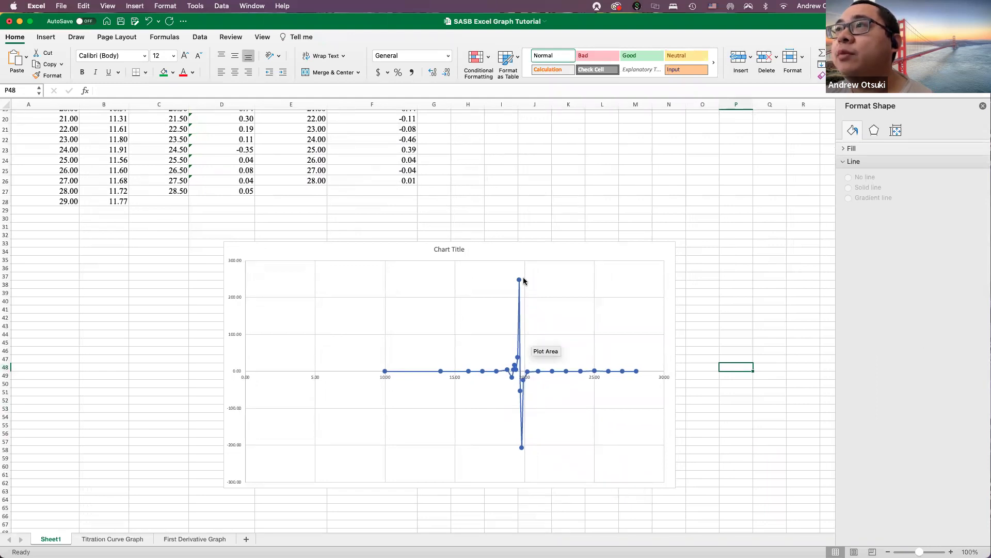
mouse_move(521, 378)
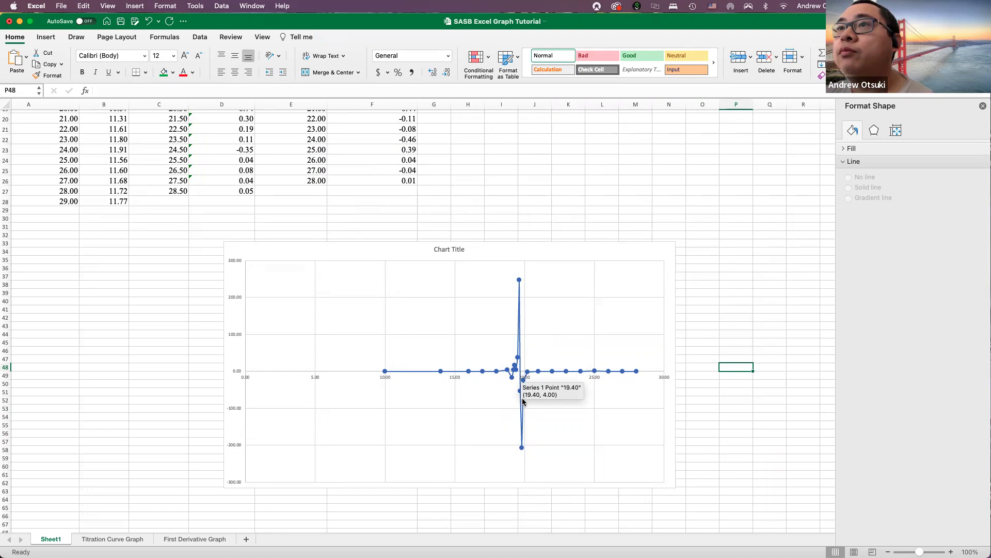
mouse_move(523, 401)
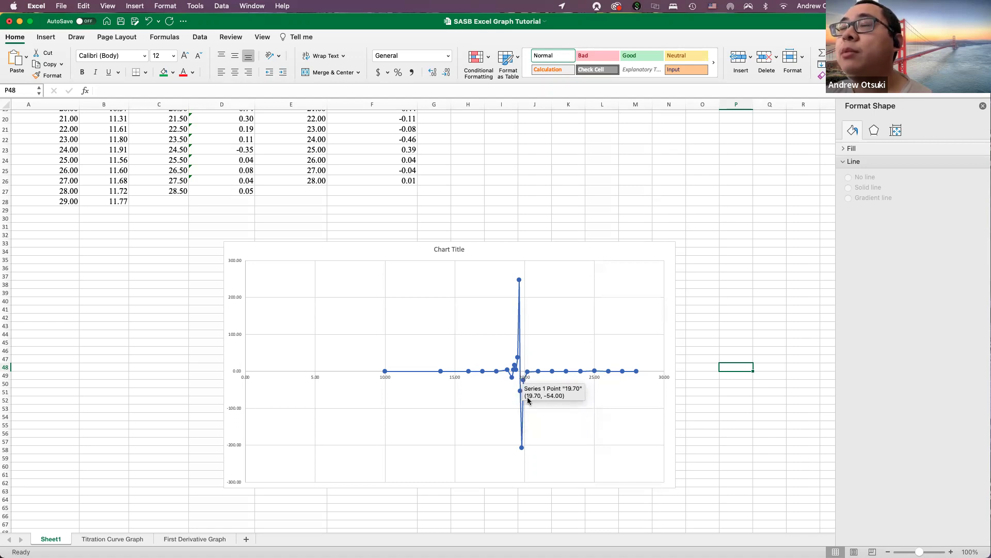
scroll(392, 390, up, 8)
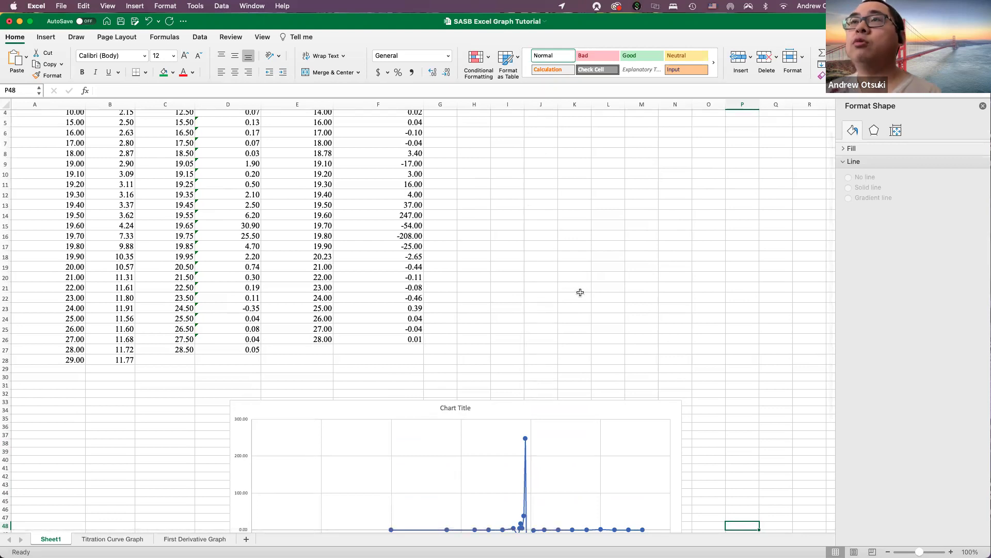
scroll(573, 290, down, 5)
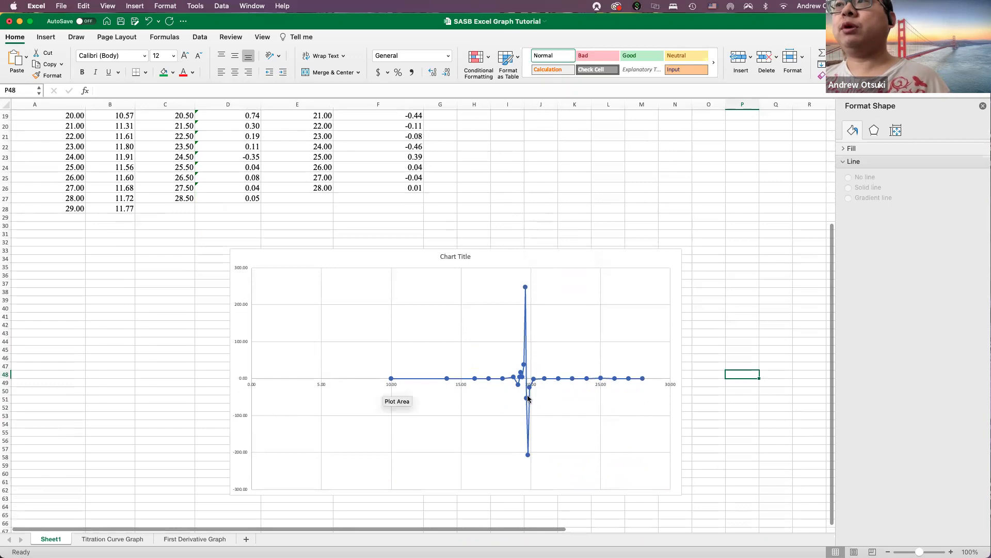
- Compare the peak on the First Derivative Graph sheet with the zero crossing of the second derivative chart on Sheet1
click(190, 541)
click(355, 258)
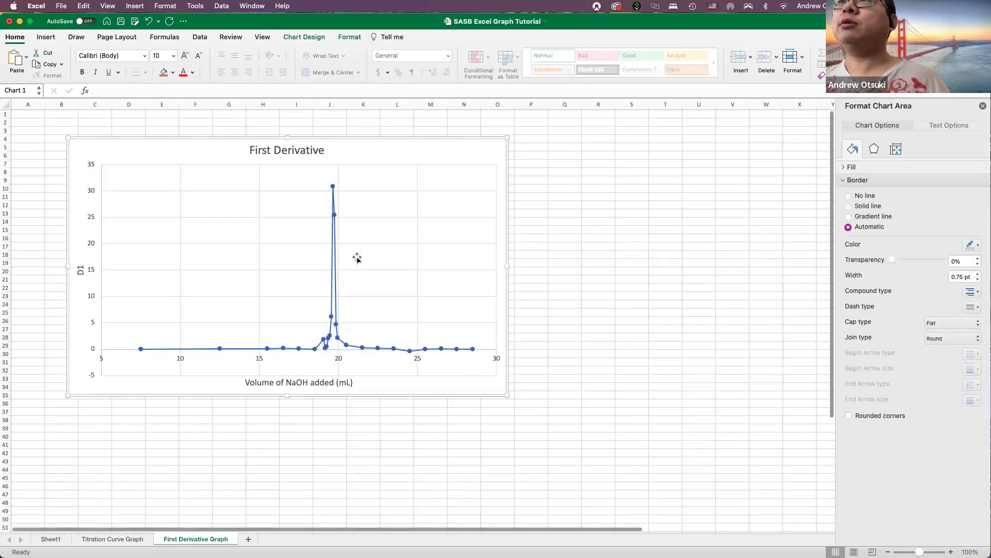
click(333, 186)
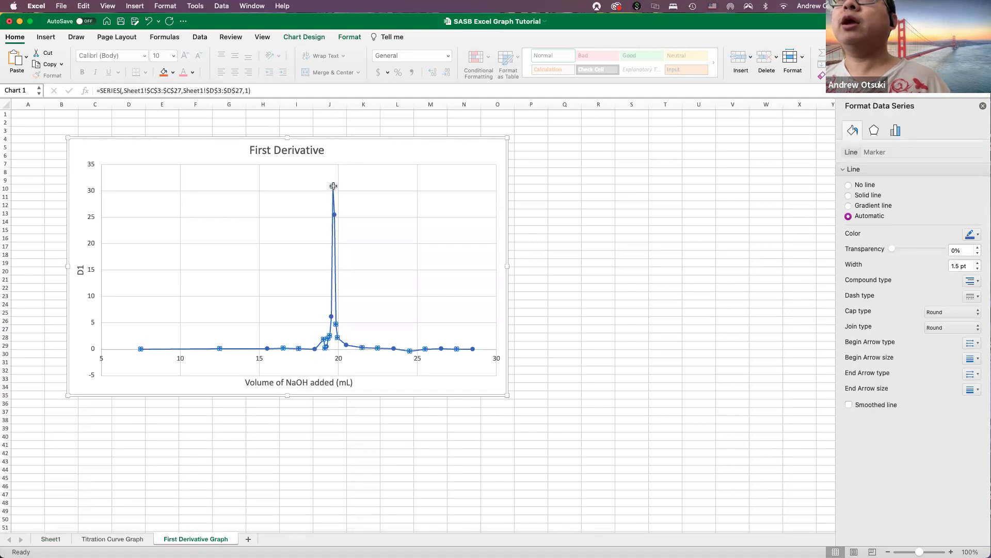
click(346, 186)
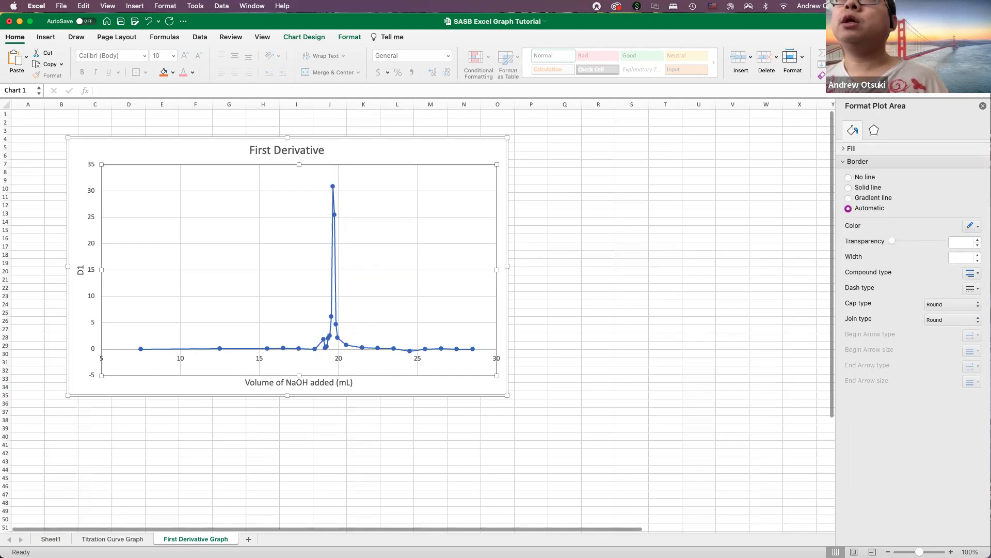
click(54, 539)
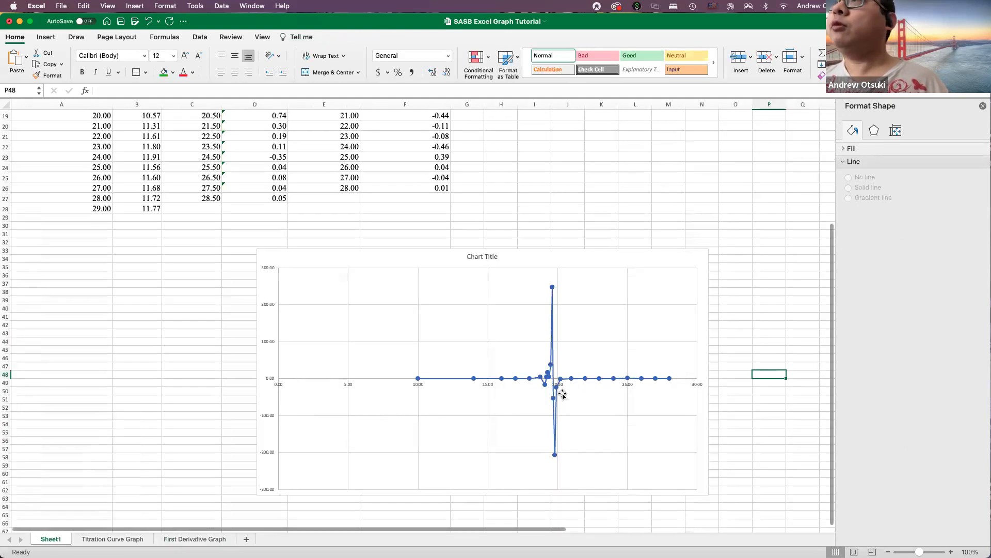
mouse_move(555, 390)
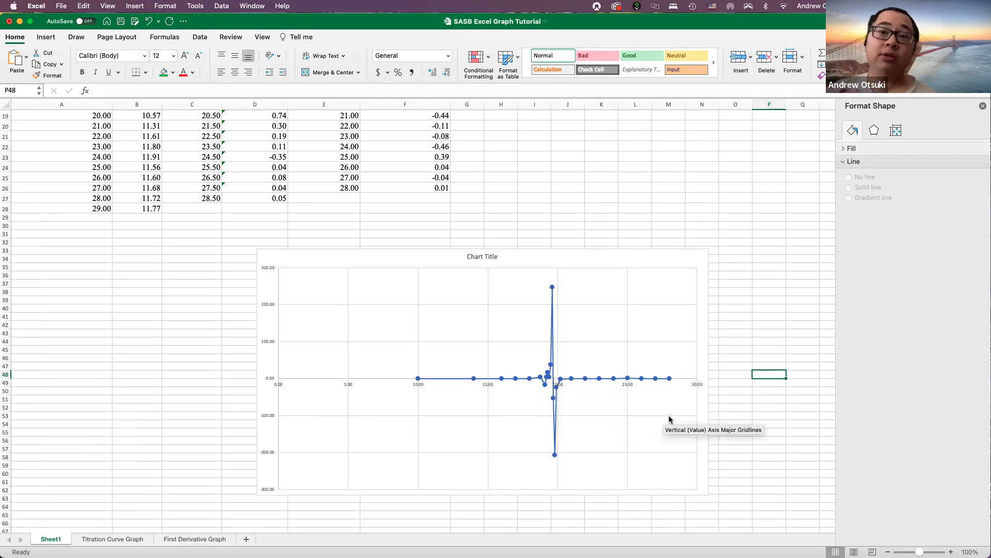
click(754, 447)
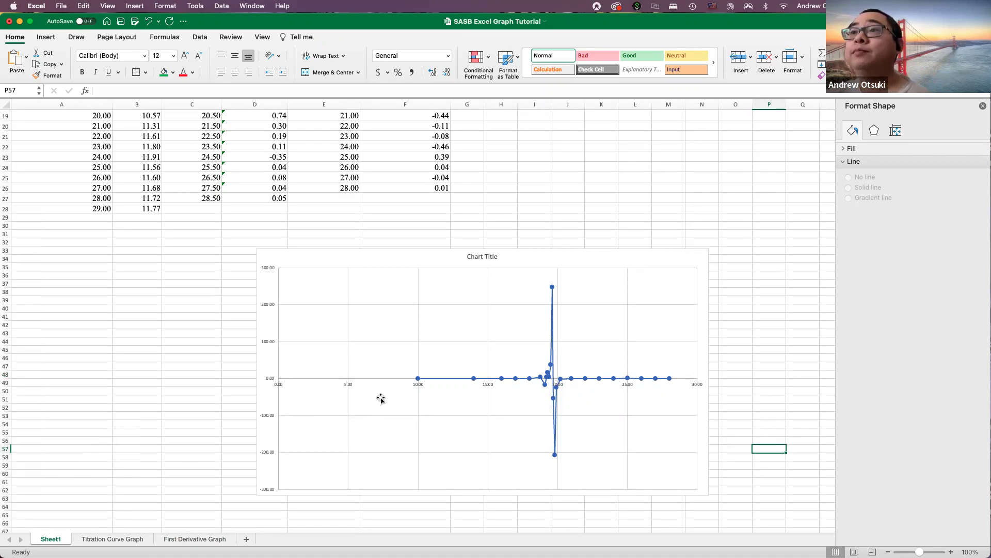
- Set the second derivative chart's horizontal axis minimum to 5 and its number format to 0 decimal places
click(355, 385)
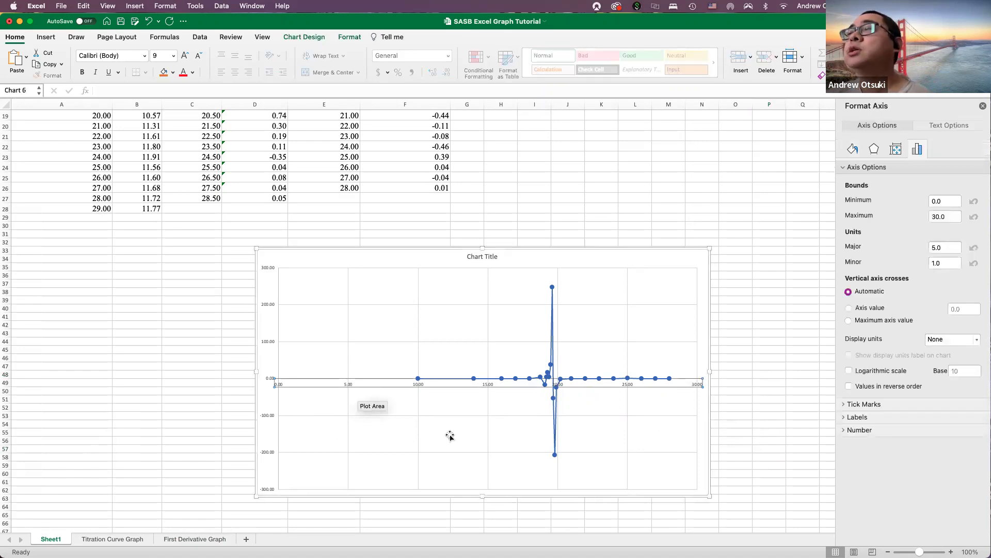
click(945, 201)
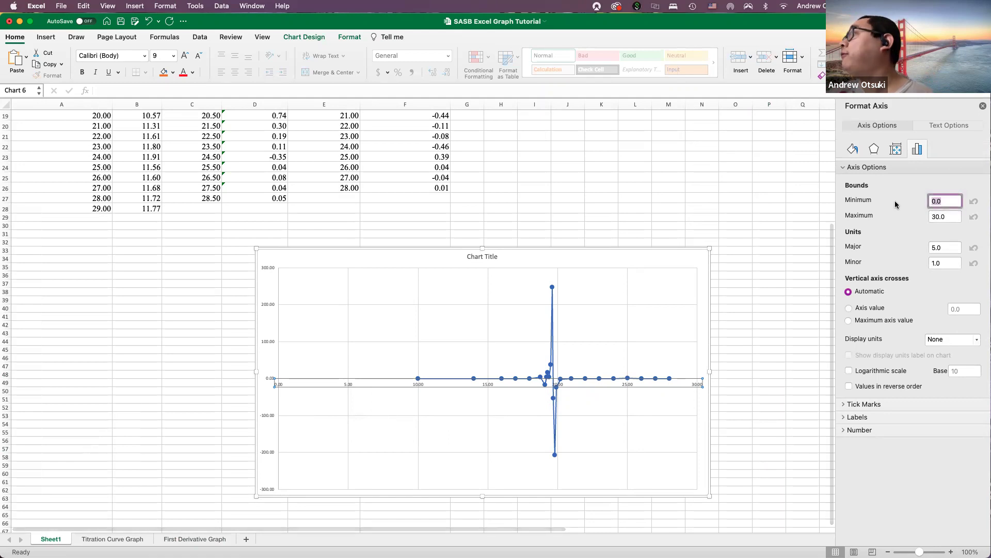
text(5)
click(850, 431)
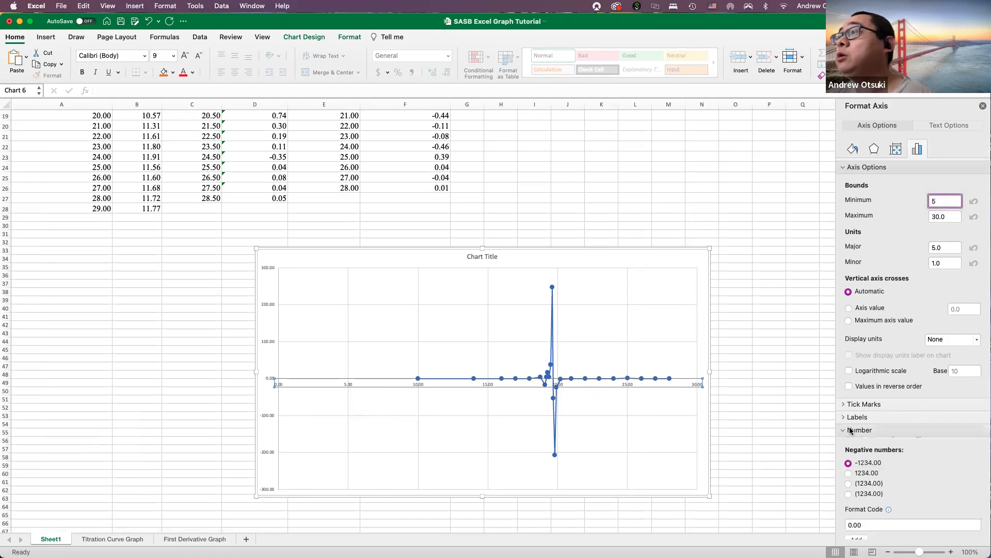
click(963, 479)
text(0)
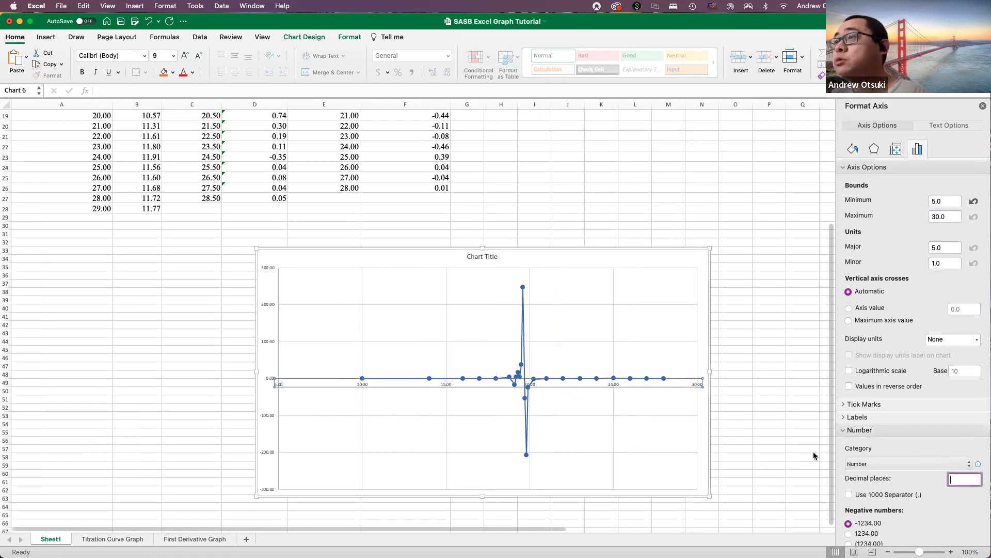
click(795, 440)
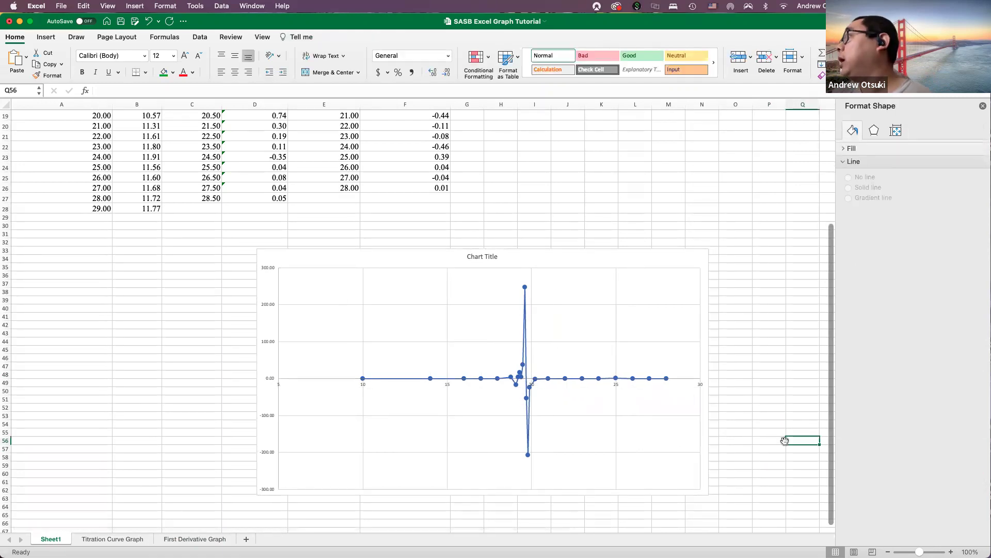
- Set the font size of the second derivative chart's horizontal axis labels to 14
scroll(465, 392, up, 1)
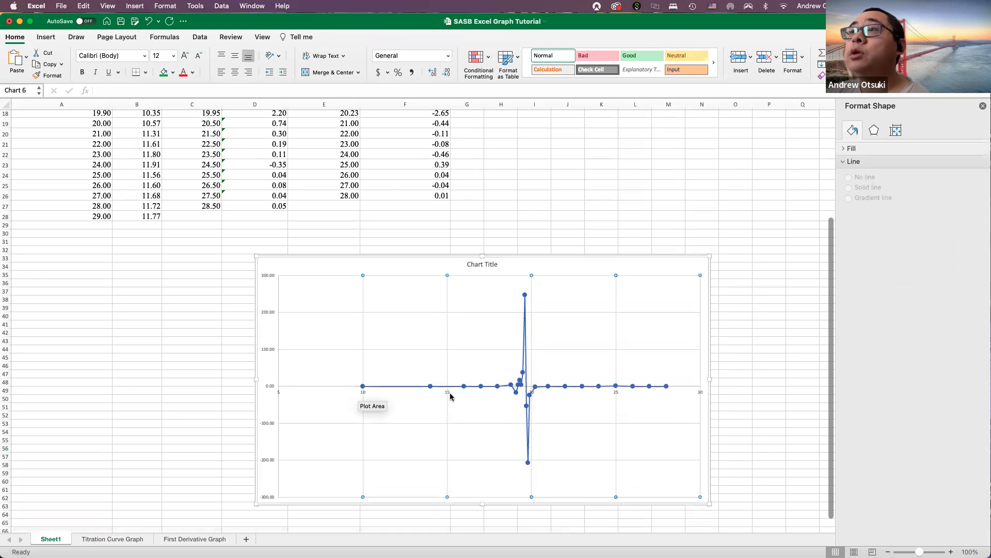
click(447, 393)
click(445, 391)
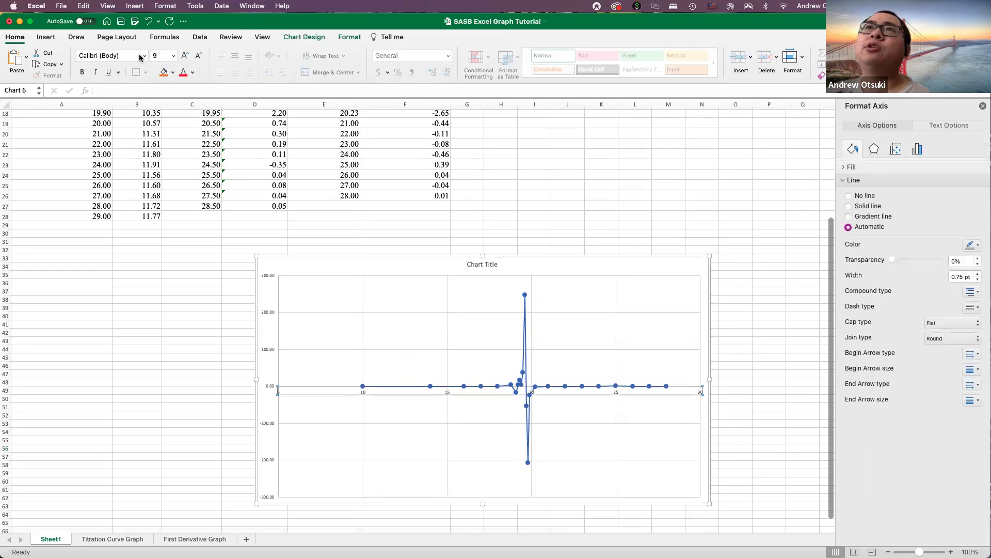
click(173, 56)
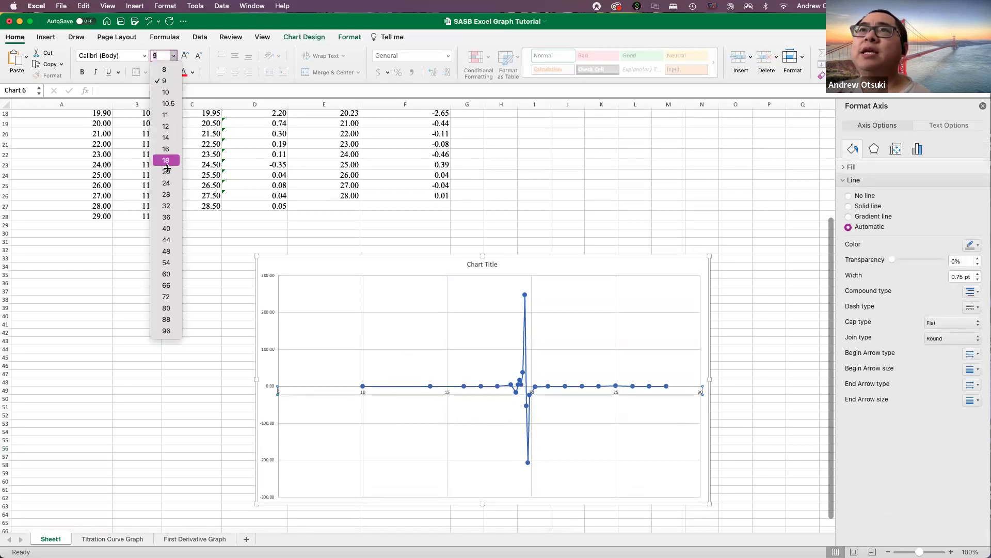
click(166, 138)
click(748, 427)
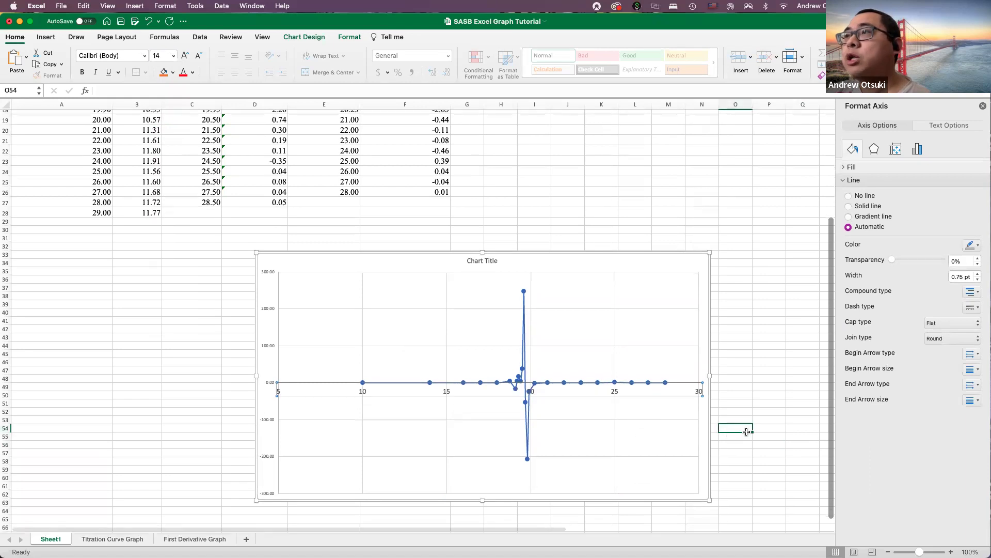
click(621, 412)
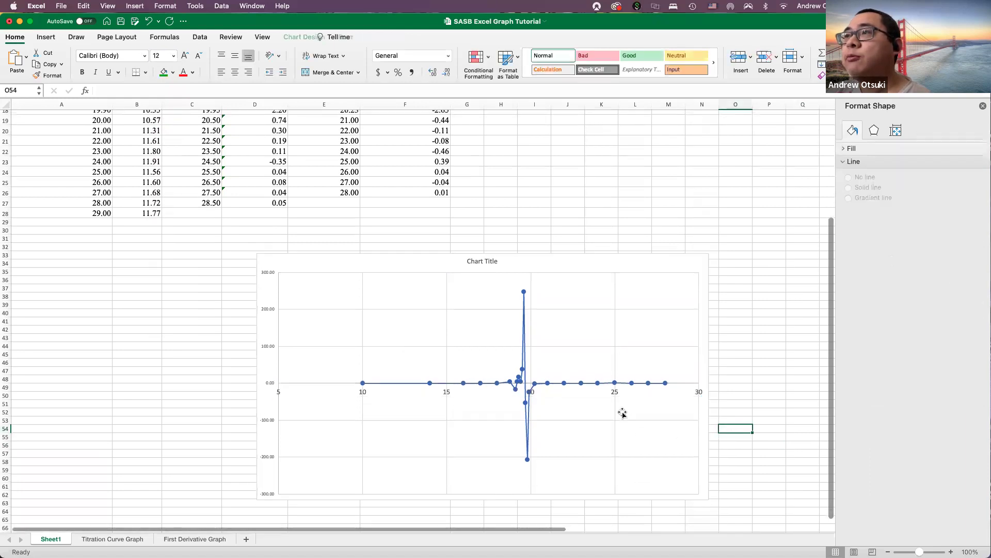
- Replace the chart's placeholder title with "Second Derivative"
click(477, 262)
double_click(478, 262)
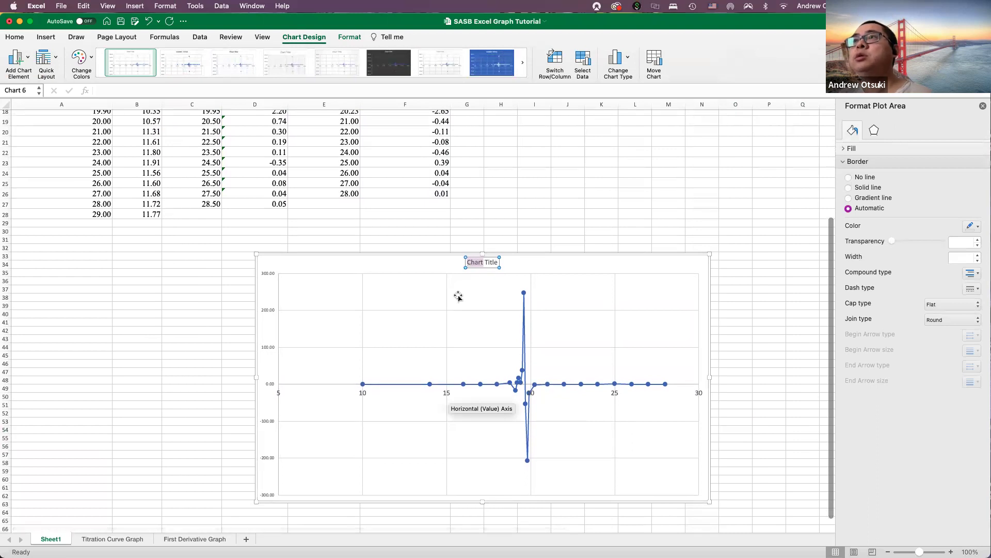
scroll(478, 262, down, 1)
scroll(478, 260, down, 1)
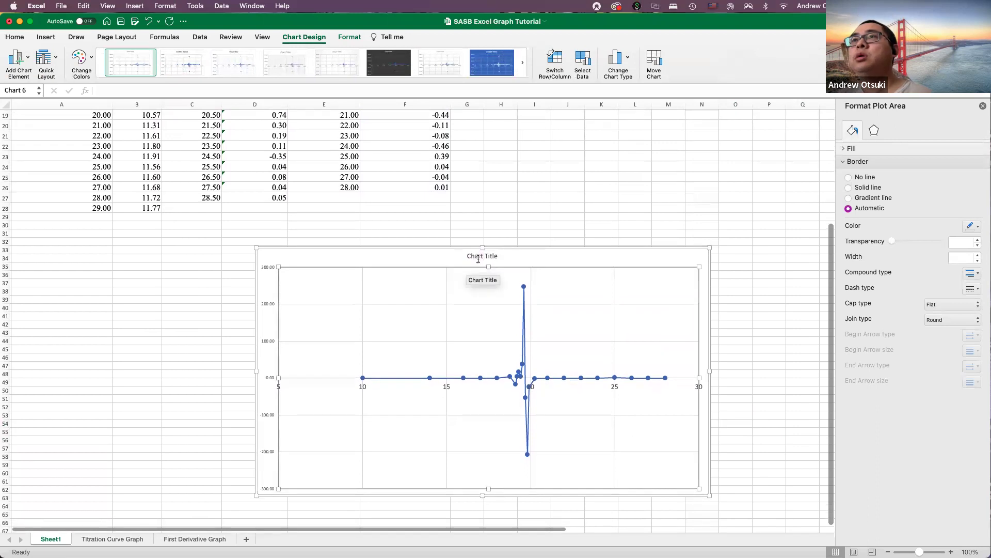
click(478, 256)
scroll(477, 255, down, 2)
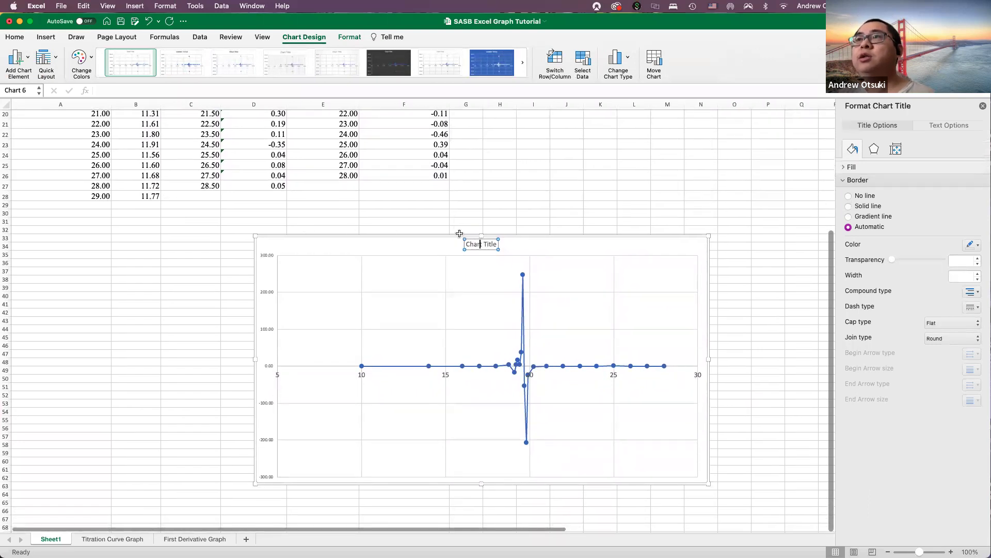
scroll(479, 240, down, 1)
click(485, 242)
click(494, 244)
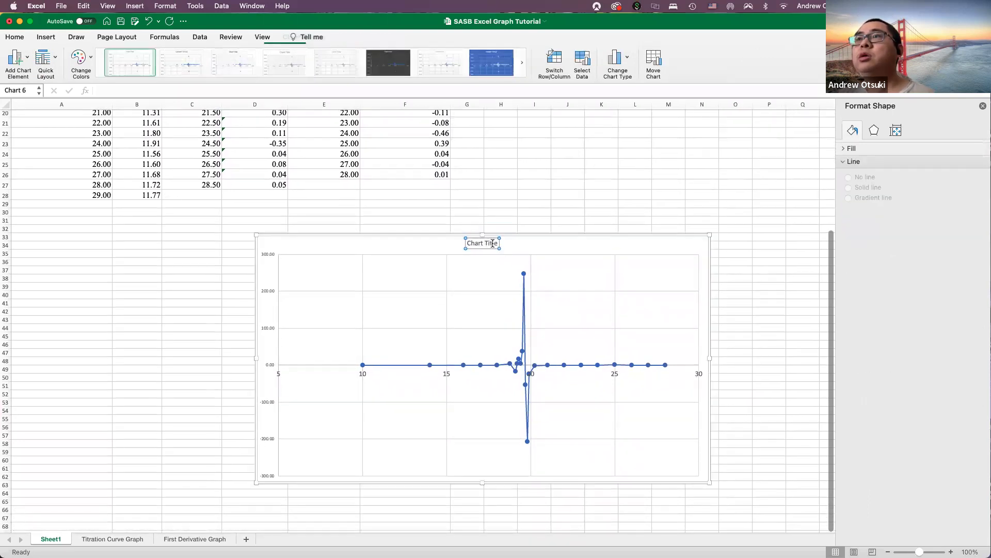
drag(499, 243, 428, 241)
text(Second)
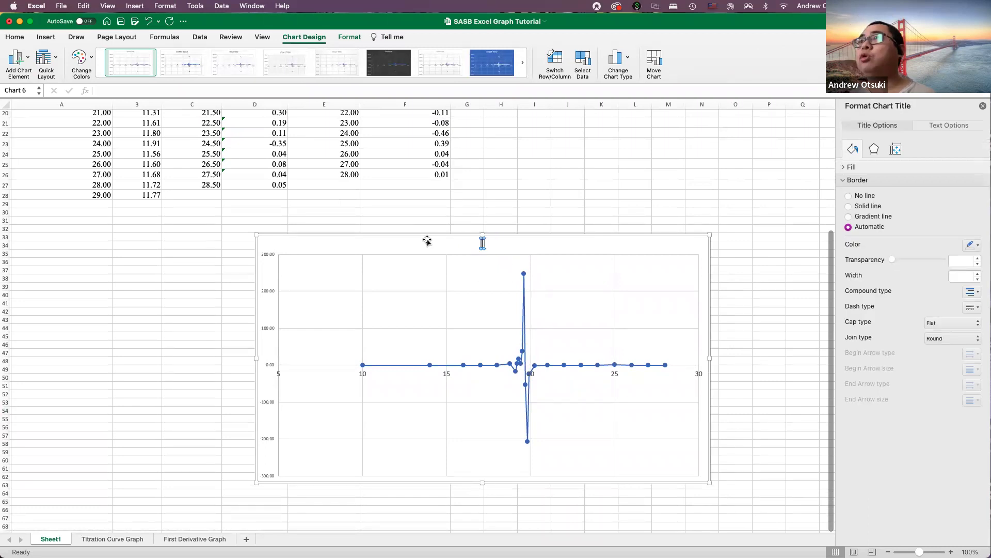
text( Derivative)
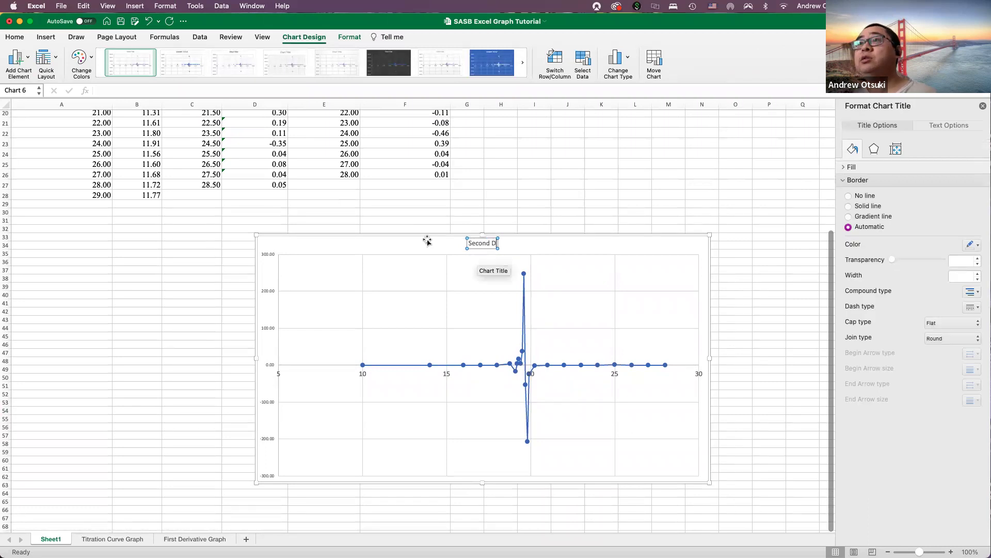
click(768, 293)
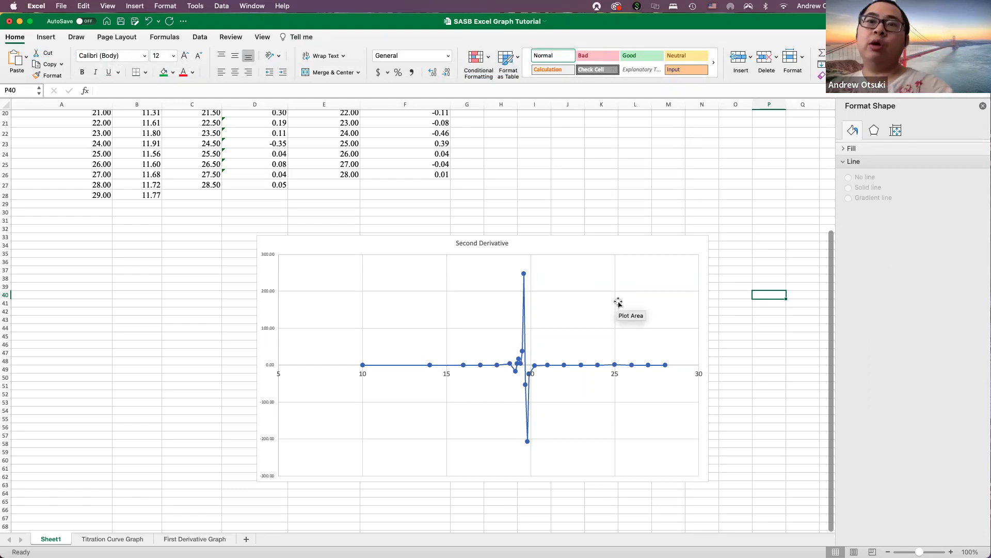
- Set the font size of the "Second Derivative" chart title to 24
click(466, 242)
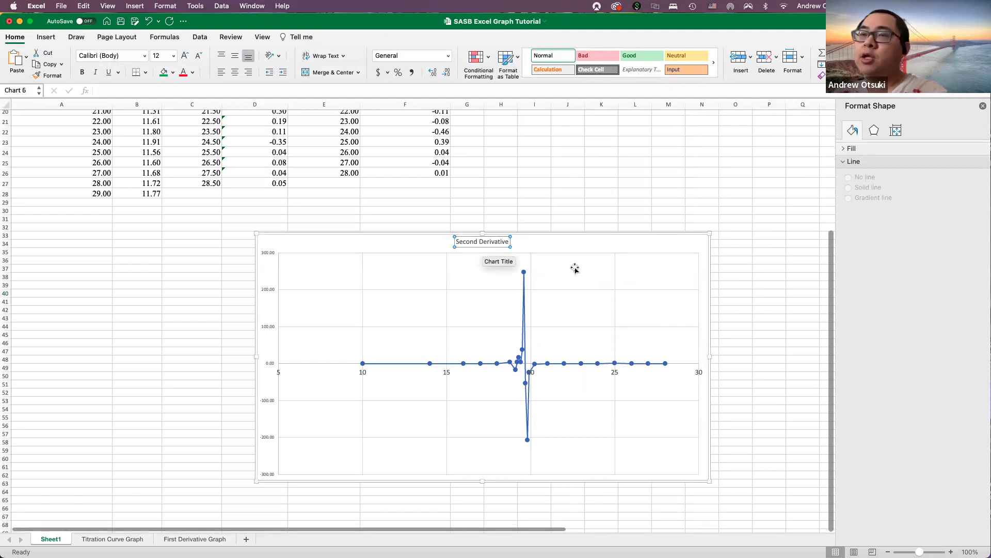
triple_click(475, 243)
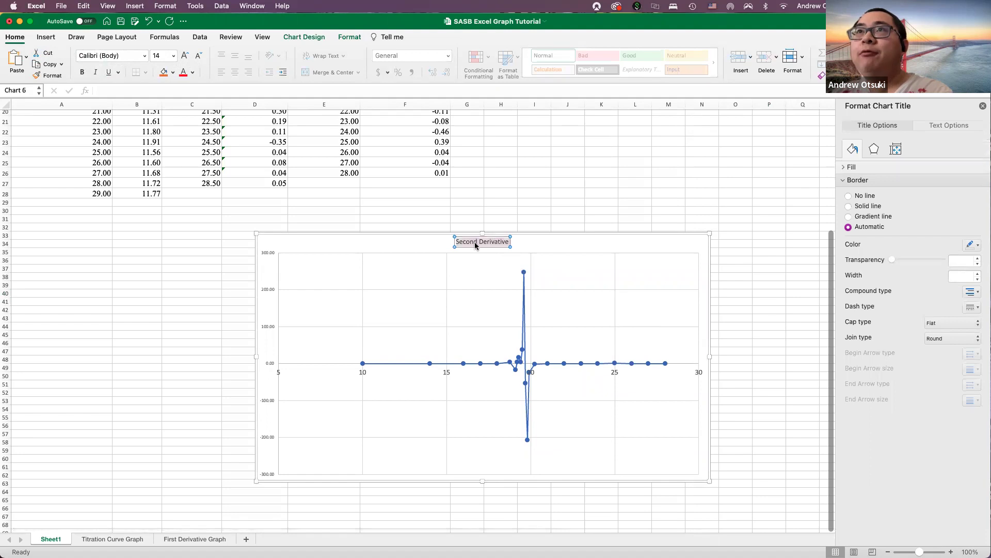
click(173, 55)
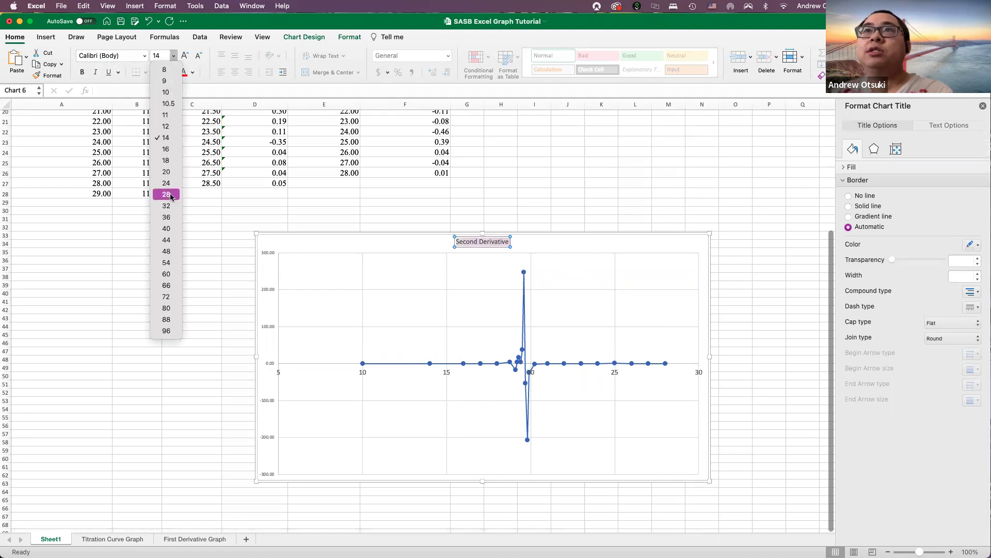
key(Return)
click(723, 282)
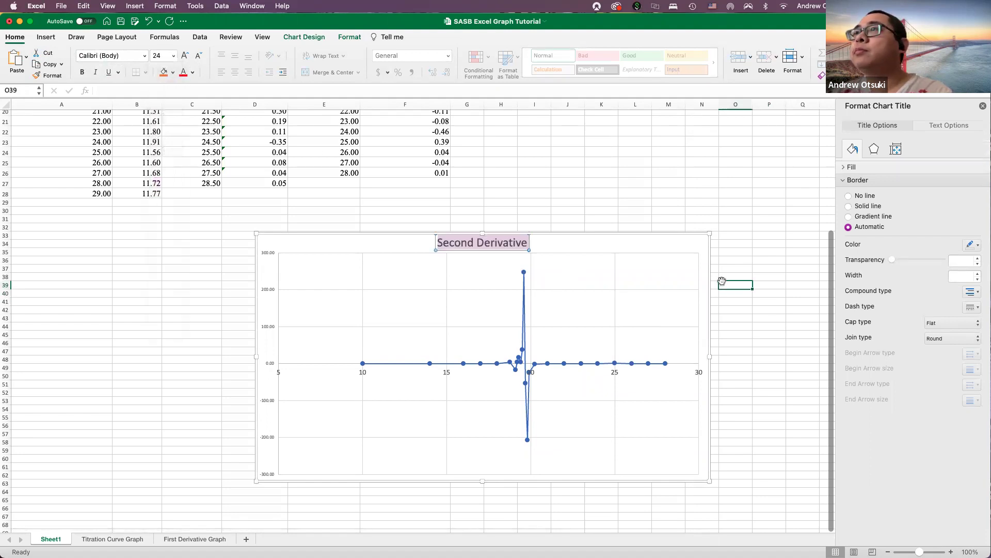
click(586, 245)
click(531, 368)
- Check the First Derivative Graph sheet for reference and enlarge the Second Derivative chart on Sheet1, extending it down to about row 71
scroll(460, 383, down, 5)
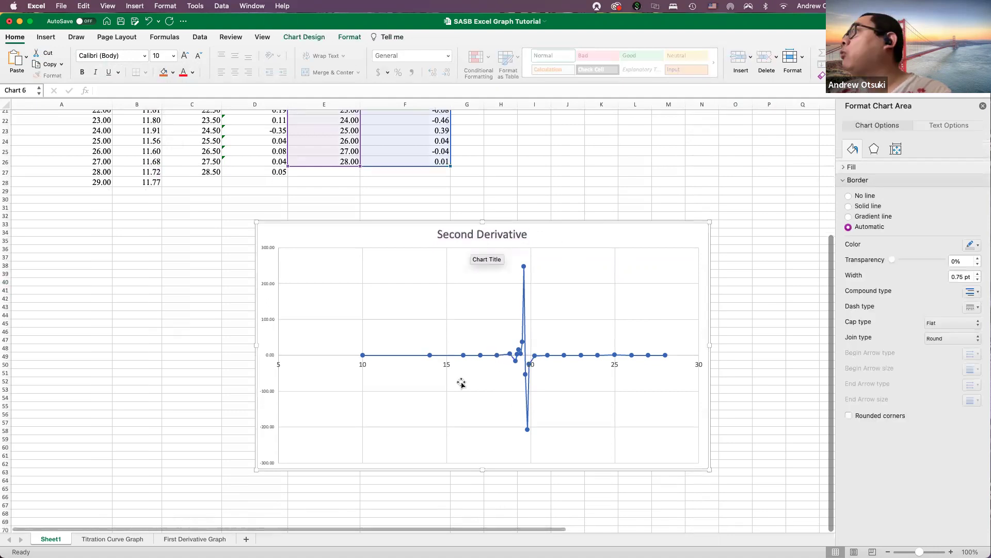
scroll(541, 419, up, 3)
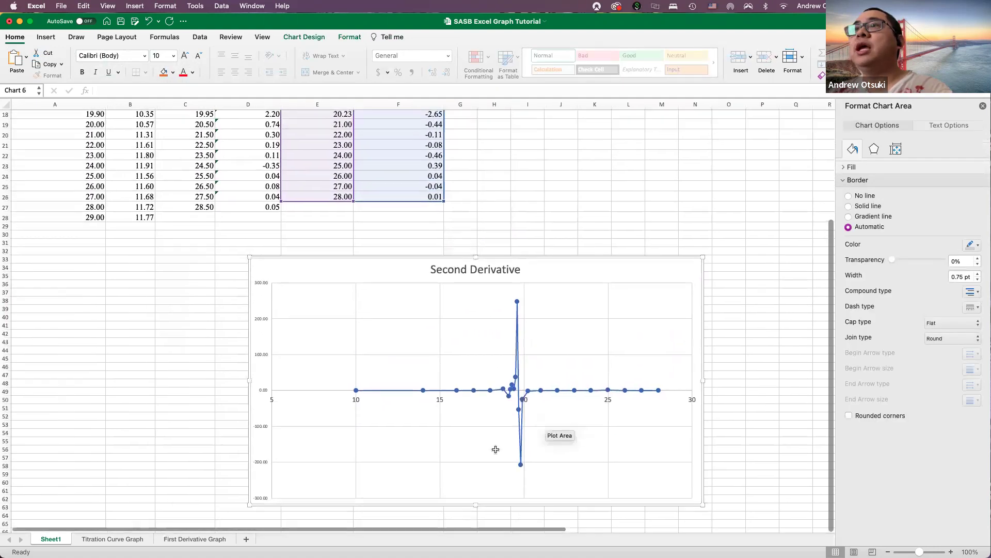
click(194, 539)
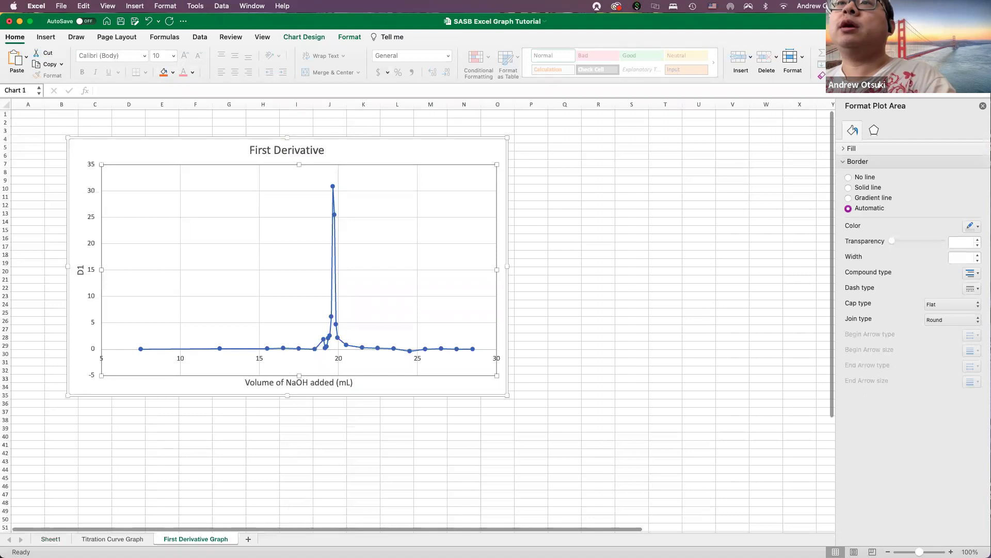
click(51, 539)
scroll(571, 411, down, 5)
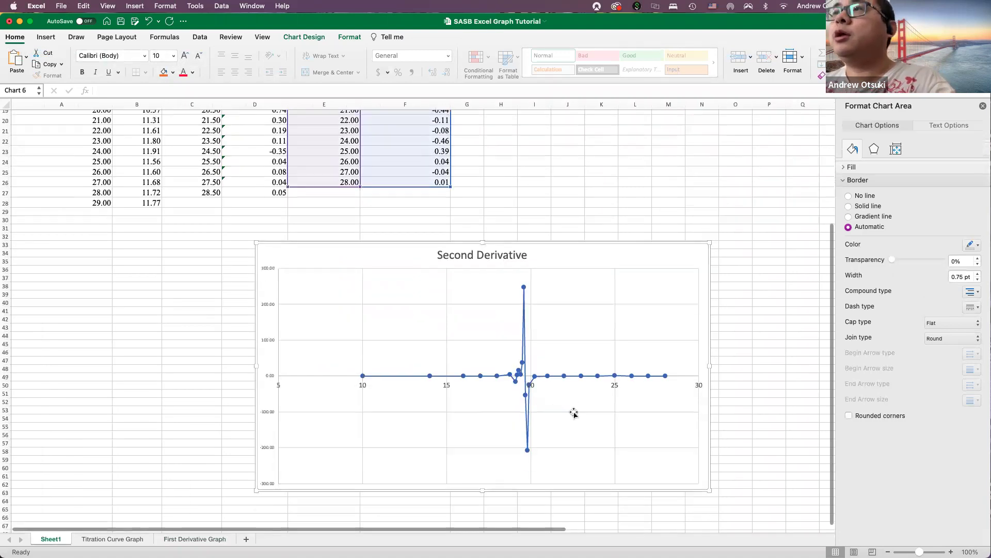
drag(710, 411, 723, 484)
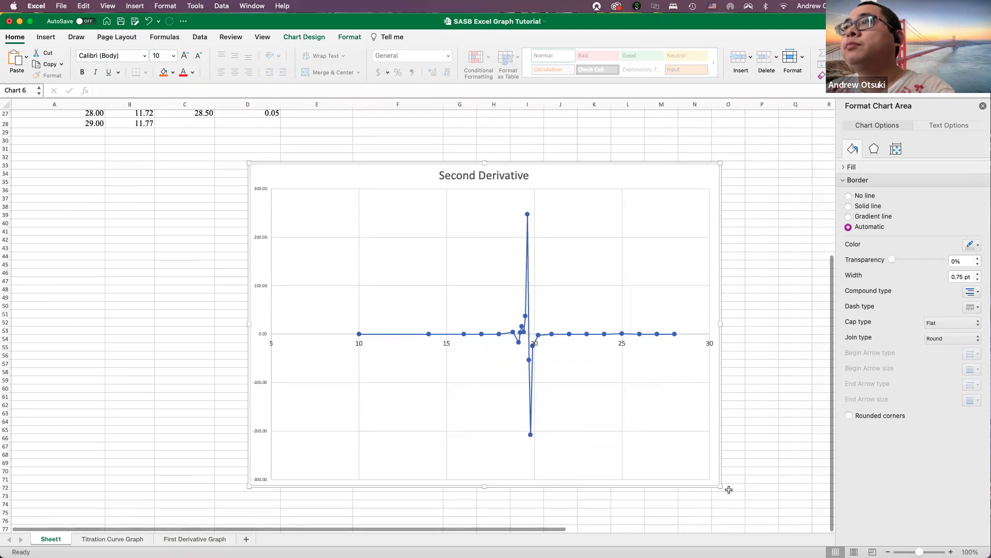
- Add horizontal and vertical axis titles to the Second Derivative chart
click(443, 342)
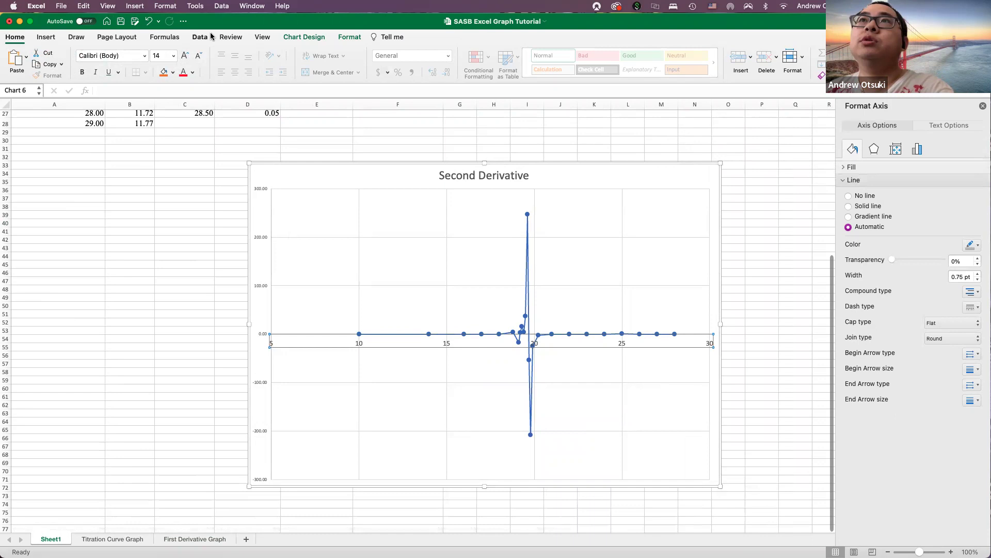
click(291, 37)
click(24, 61)
mouse_move(57, 87)
click(129, 89)
click(21, 61)
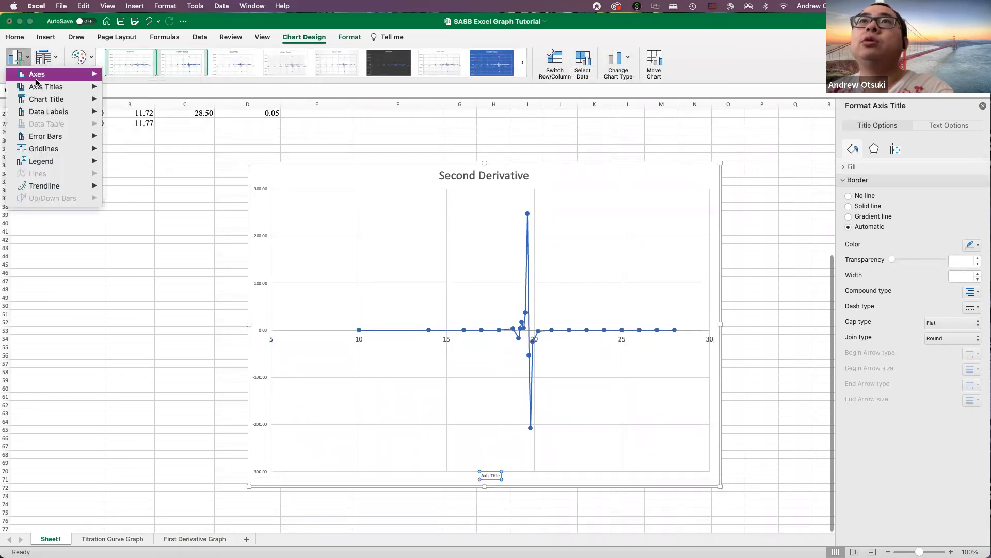
click(173, 110)
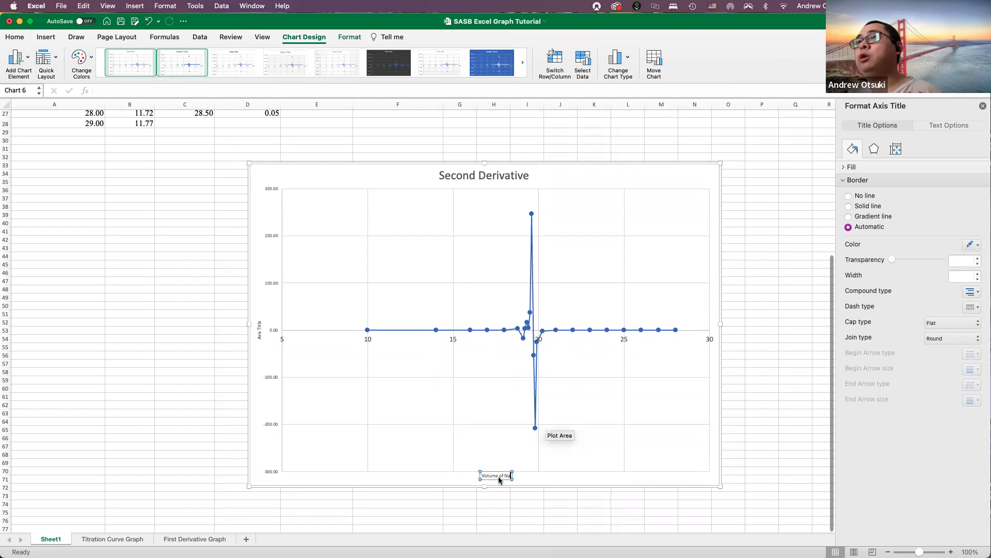
- Title the horizontal axis "Volume of NaOH added (mL)"
text(added)
key(BackSpace)
text((mL))
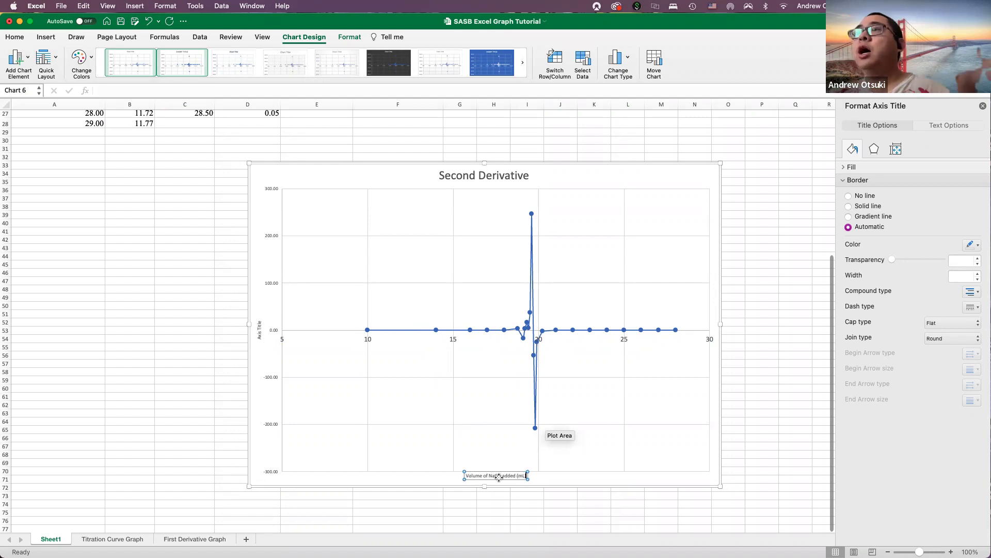
- Set the font size of the horizontal axis title to 14
click(509, 477)
click(508, 475)
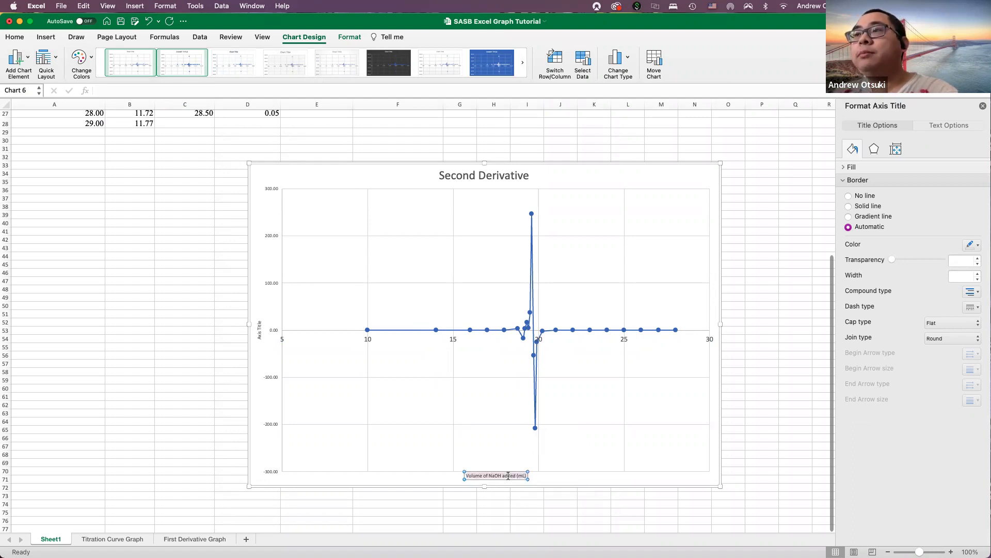
click(14, 37)
click(174, 55)
click(166, 137)
click(555, 512)
click(559, 478)
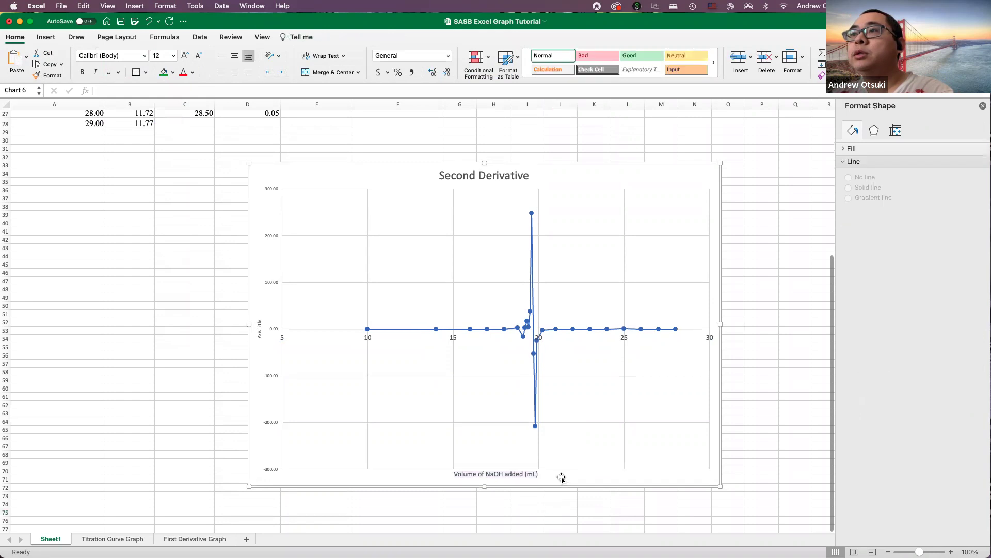
- Set the vertical axis minimum of the Second Derivative chart to -220
scroll(291, 355, up, 1)
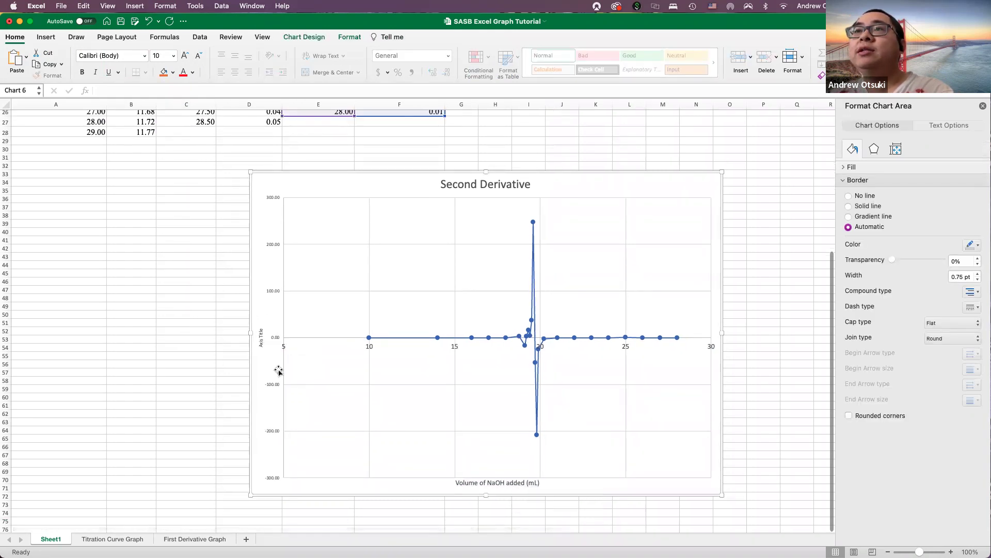
scroll(269, 386, right, 1)
scroll(268, 242, up, 1)
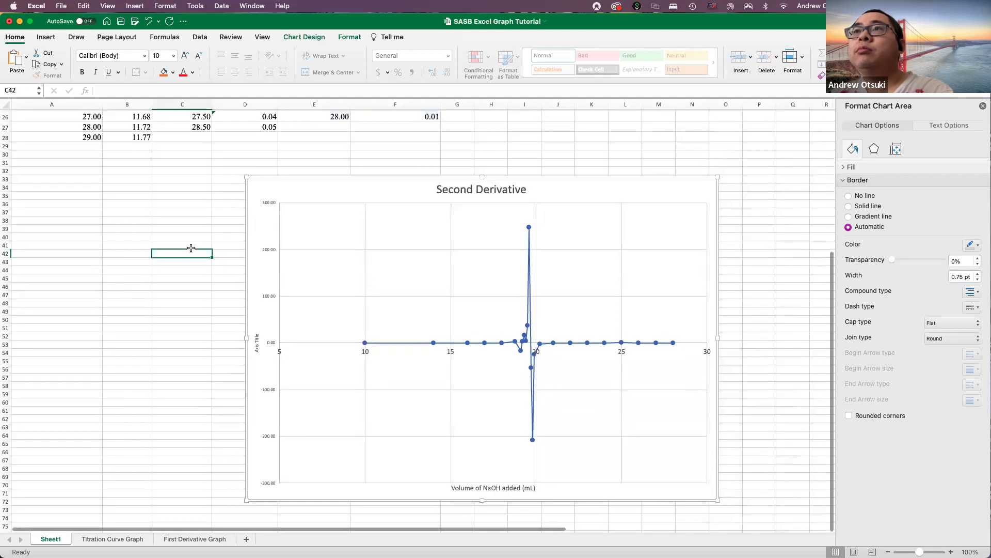
click(273, 250)
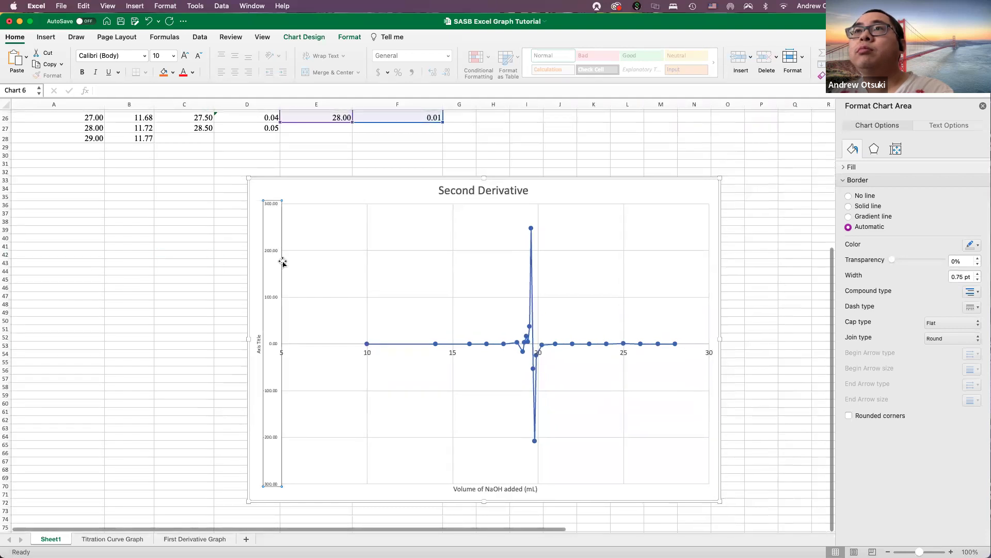
scroll(286, 268, up, 1)
scroll(286, 269, right, 2)
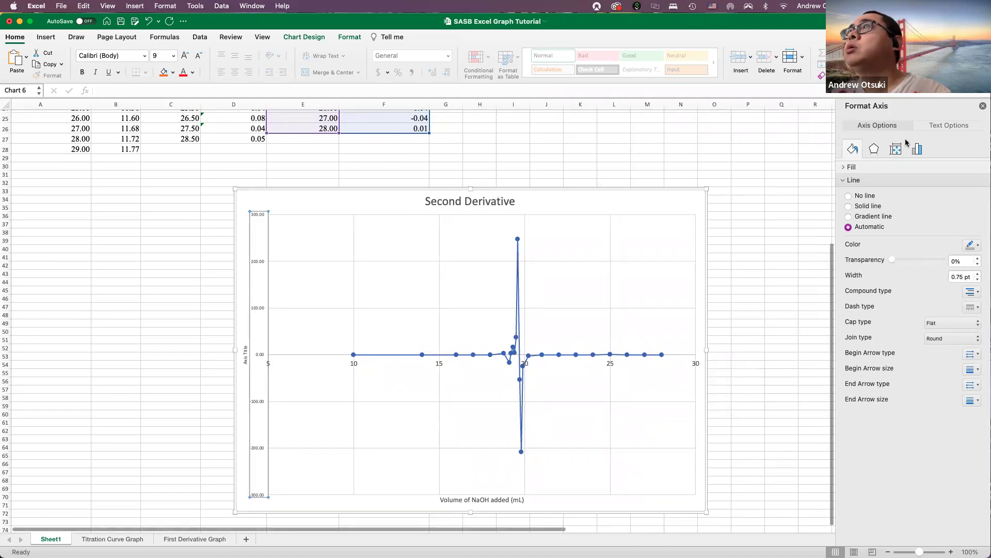
click(949, 125)
click(877, 124)
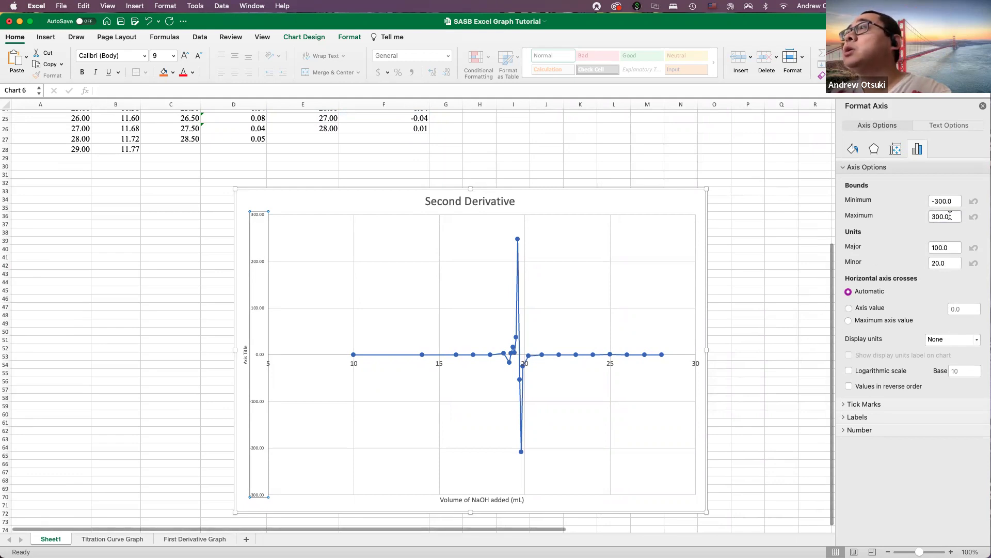
click(940, 201)
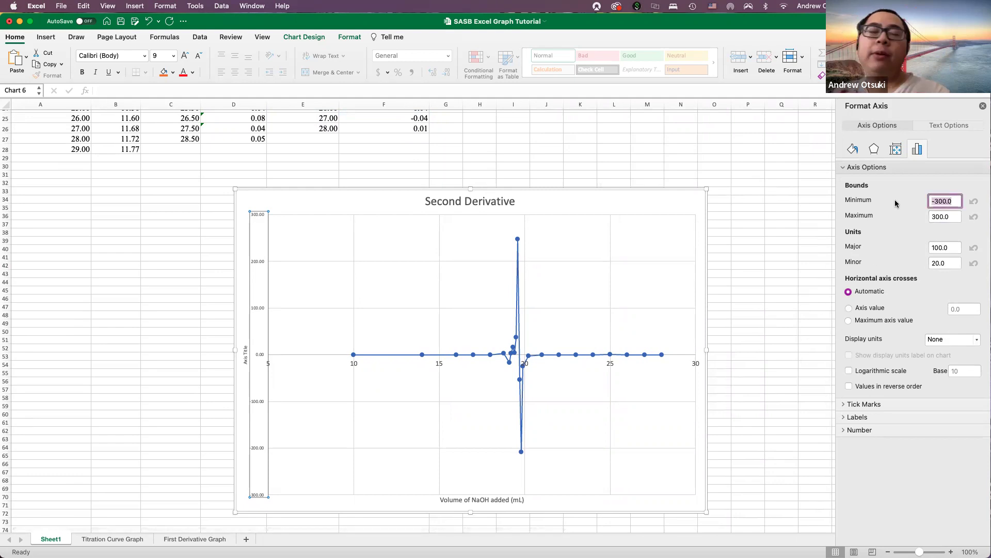
text(-220)
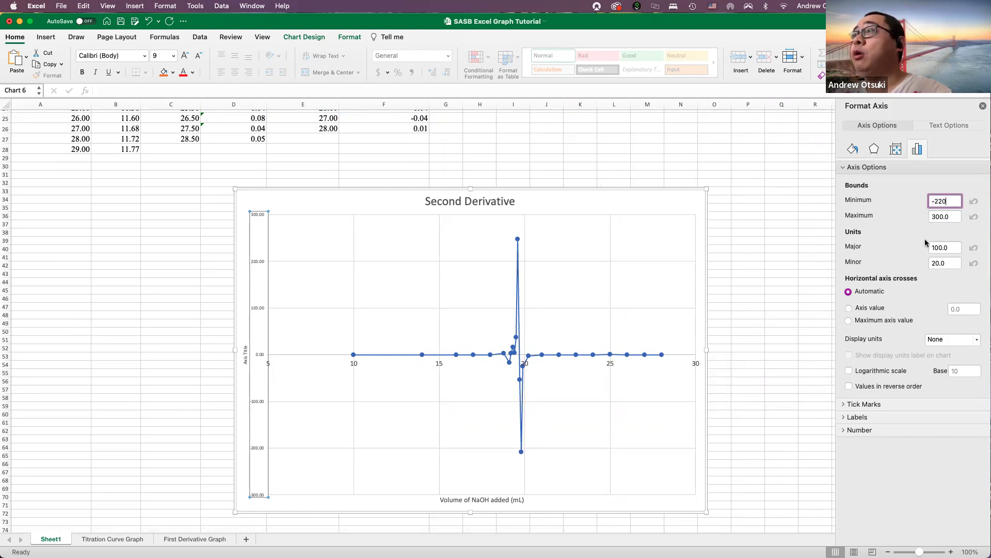
key(Tab)
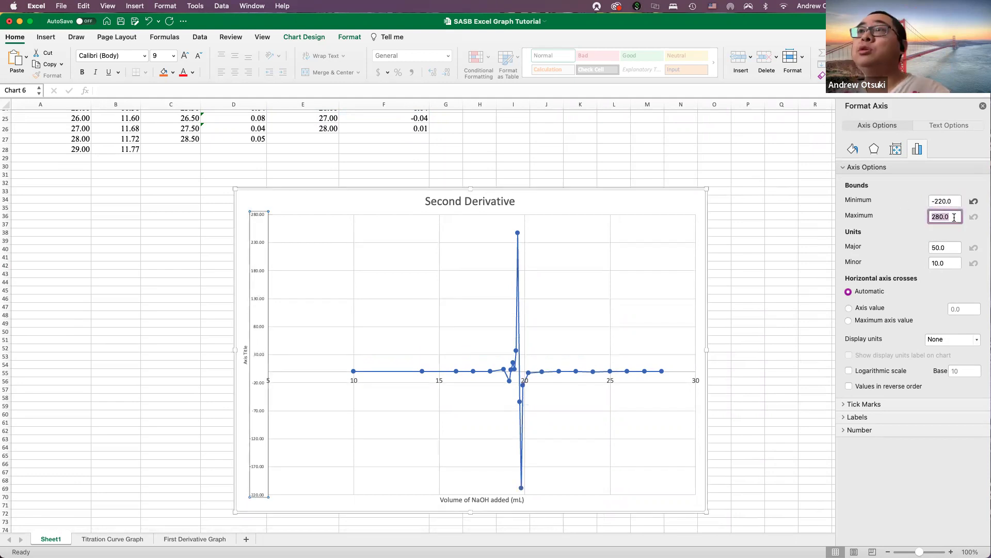
- Set the vertical axis maximum of the Second Derivative chart to 280 and show its numbers with 0 decimal places
text(20)
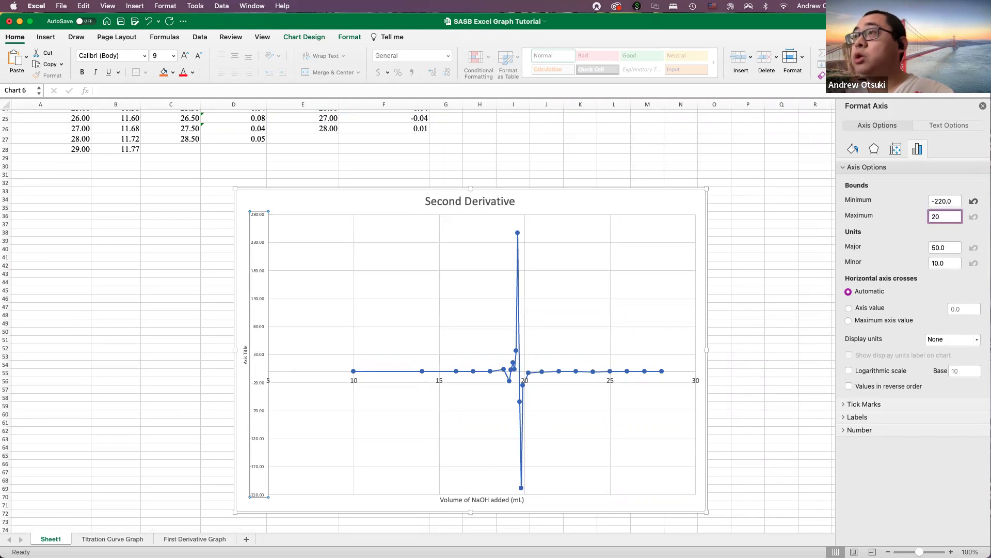
key(BackSpace)
text(80)
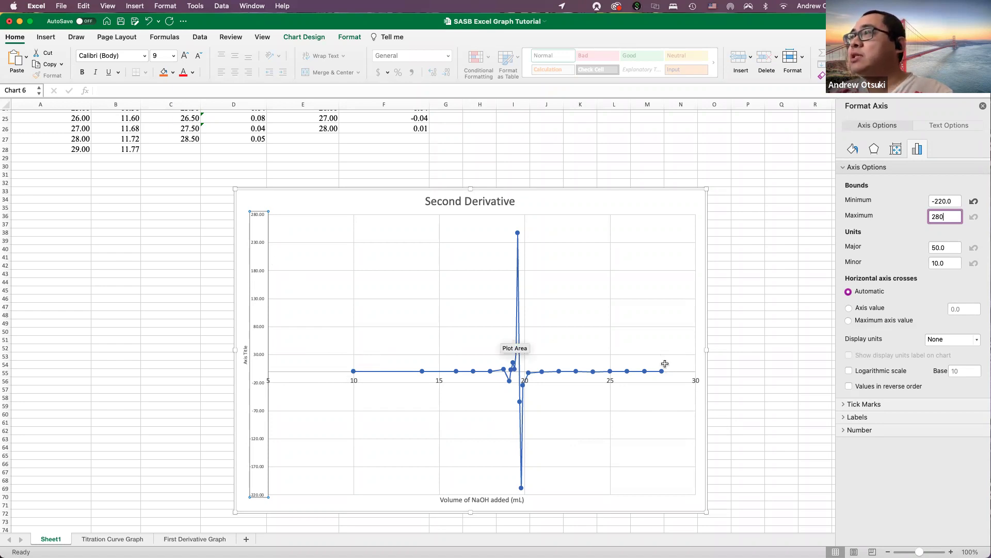
click(853, 431)
click(968, 480)
text(0)
click(755, 159)
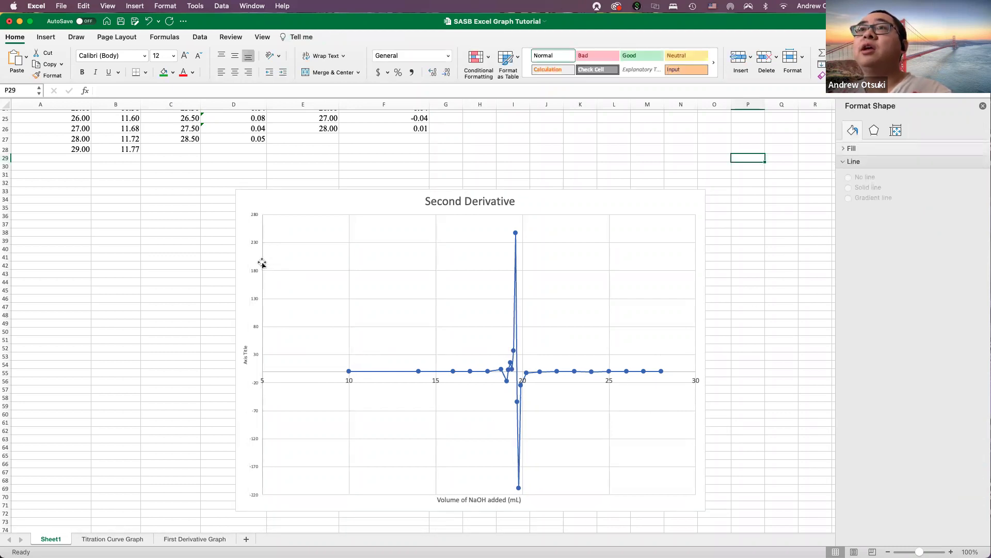
- Set the font size of the vertical axis numbers on the Second Derivative chart to 14
click(254, 239)
scroll(253, 245, up, 1)
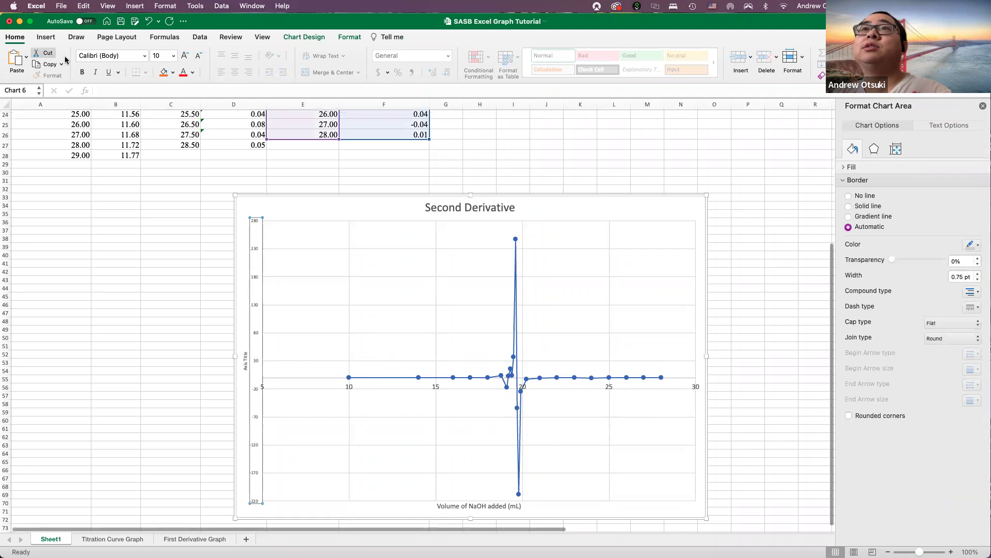
click(173, 56)
click(176, 137)
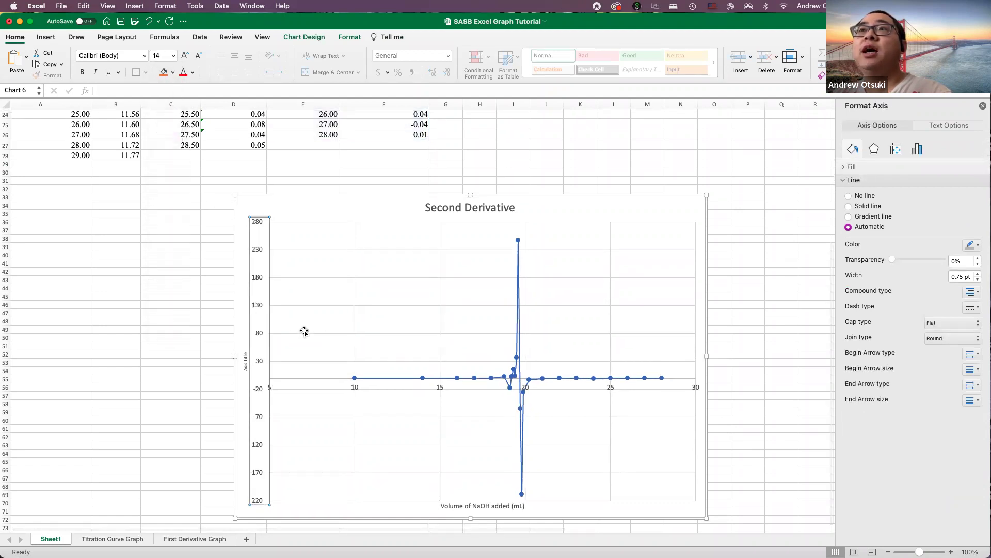
- Title the vertical axis of the Second Derivative chart "D2" with font size 14
click(267, 359)
click(246, 360)
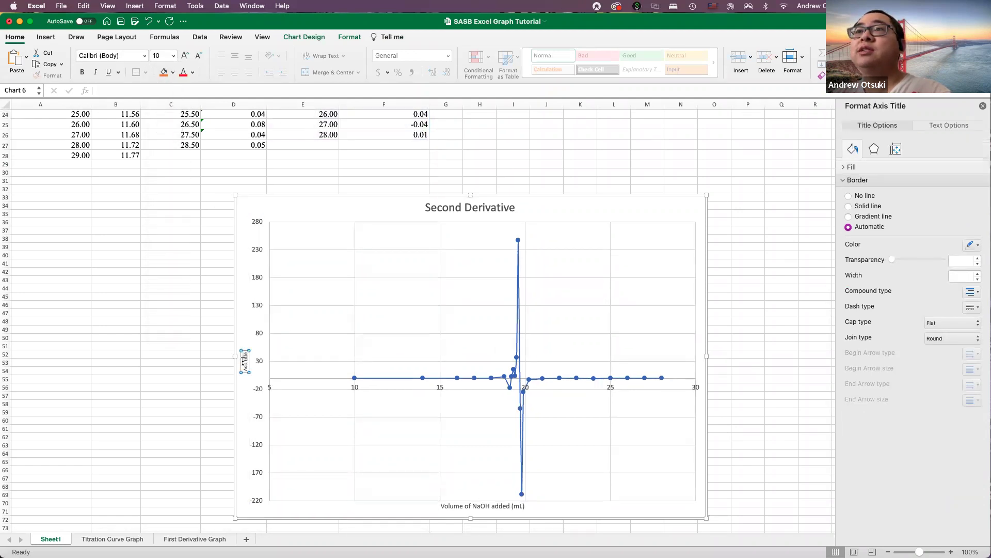
key(BackSpace)
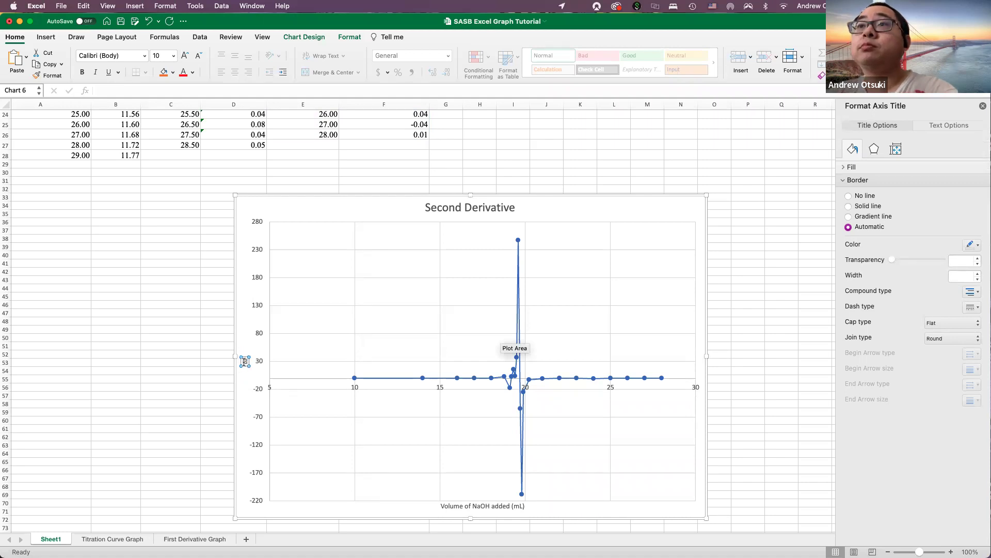
click(173, 55)
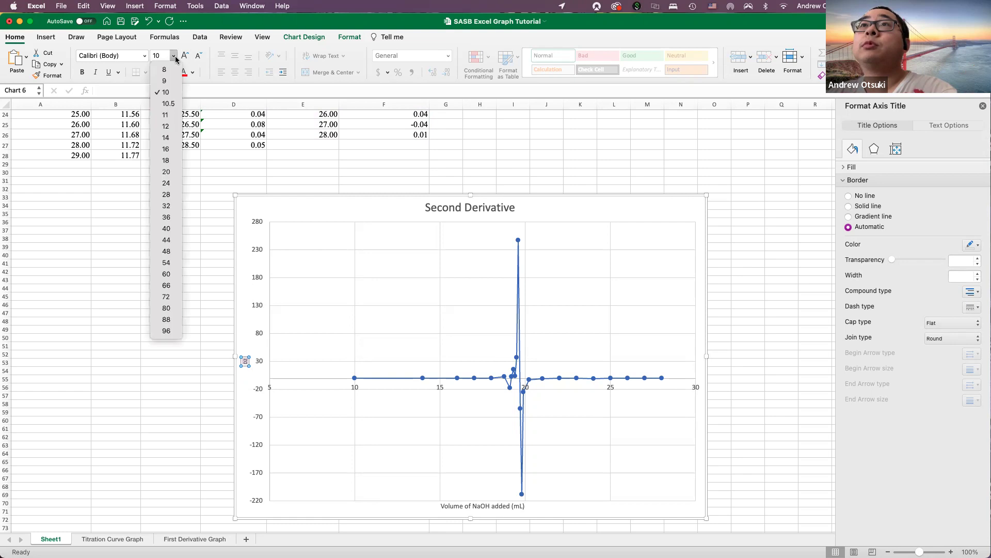
click(165, 137)
scroll(310, 382, down, 1)
click(194, 415)
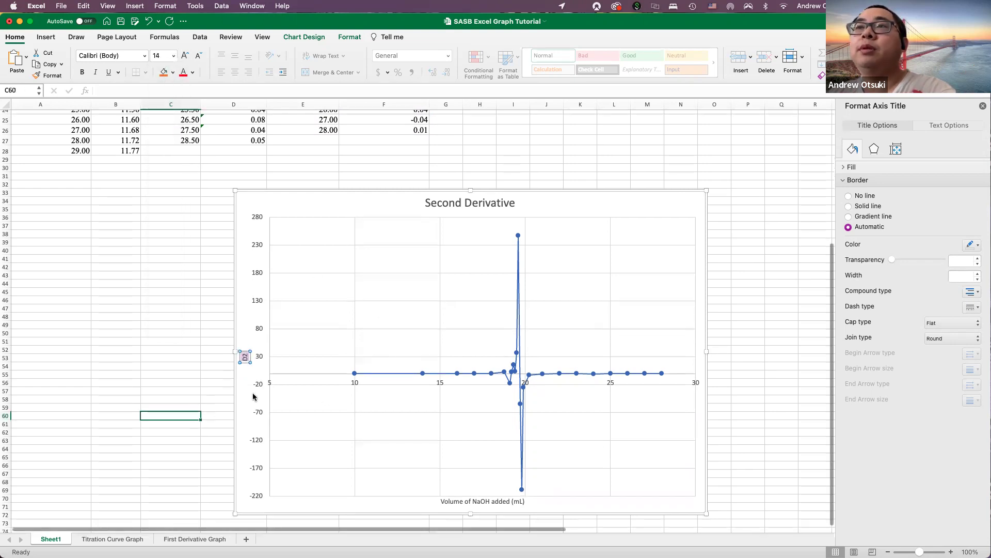
click(189, 374)
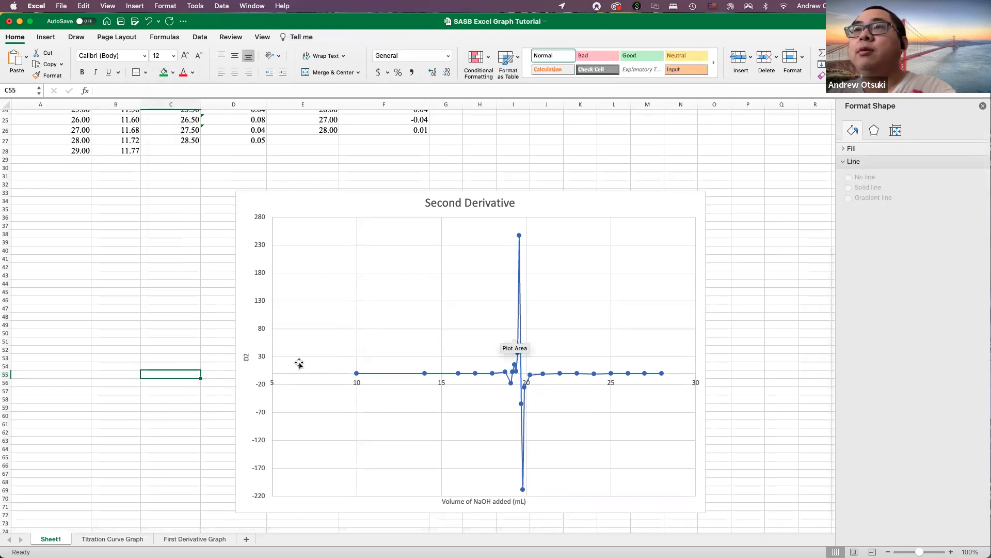
- Move the Second Derivative chart up and to the left, keeping it below the data table
scroll(343, 367, down, 3)
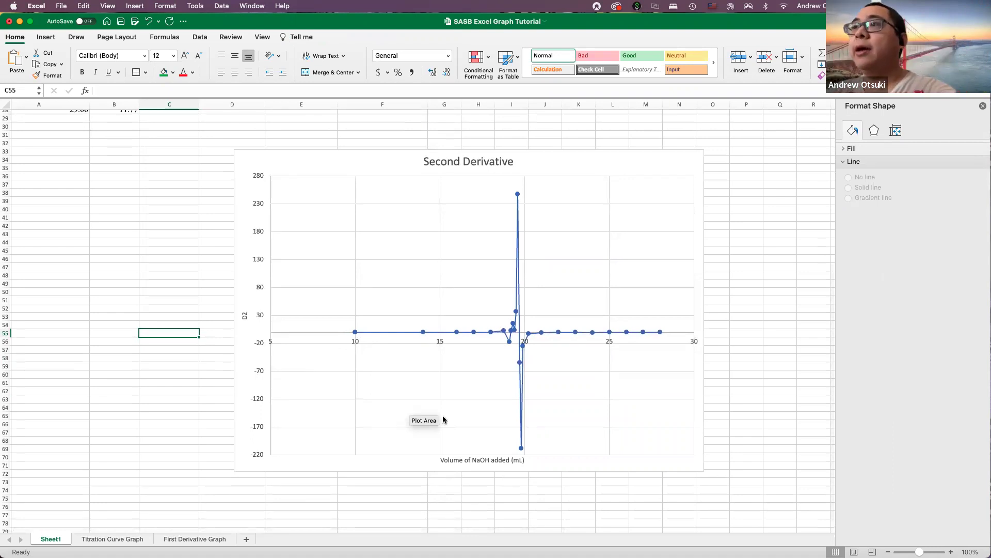
scroll(741, 387, right, 1)
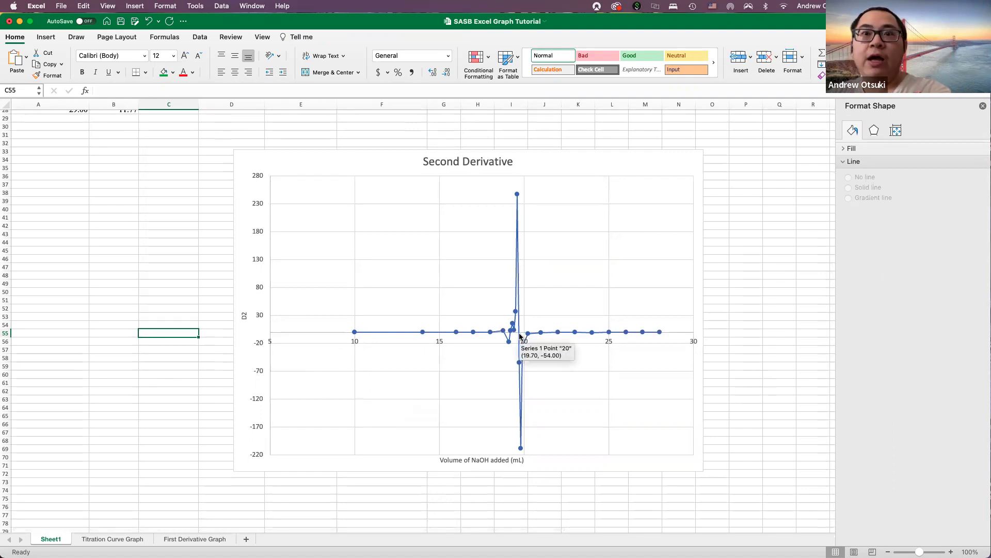
click(767, 339)
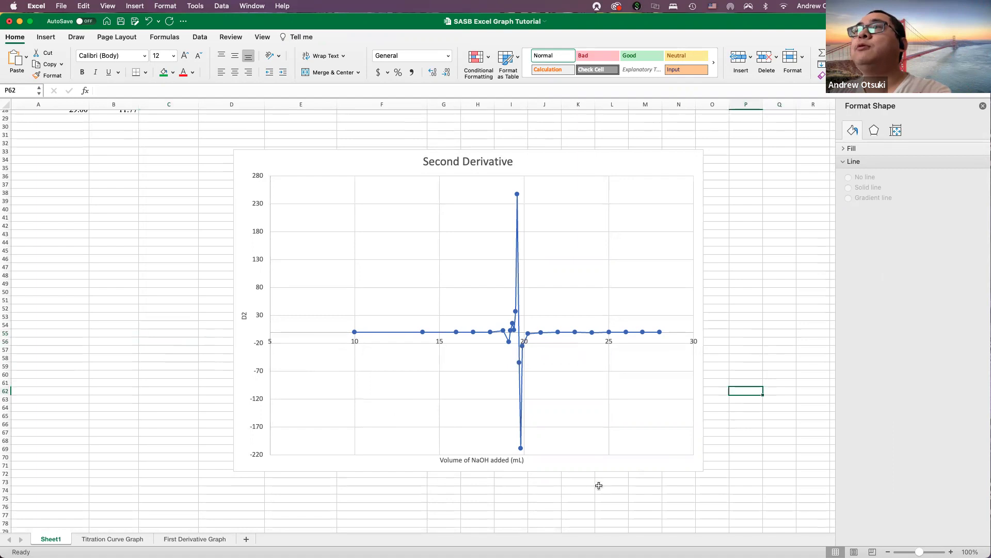
click(358, 160)
drag(358, 161, 261, 143)
click(621, 454)
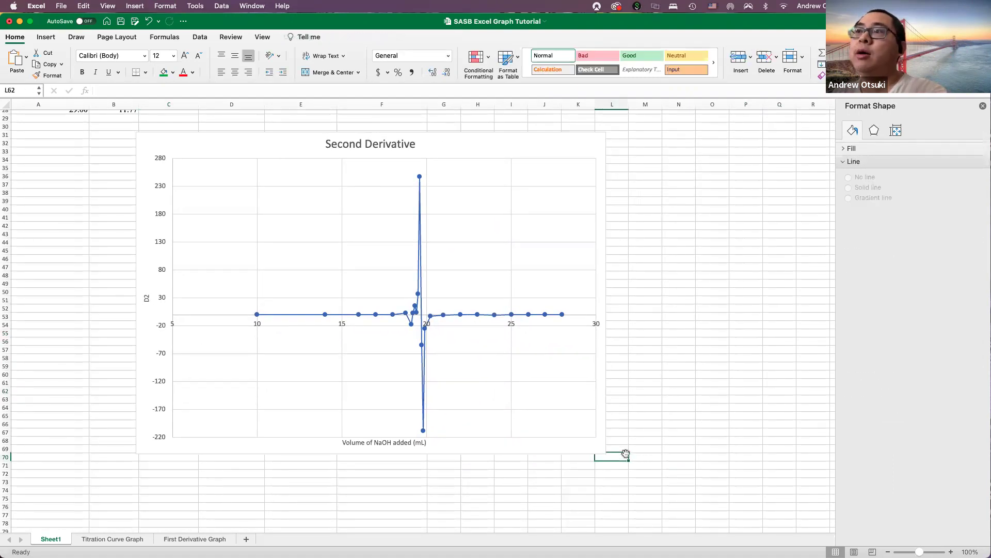
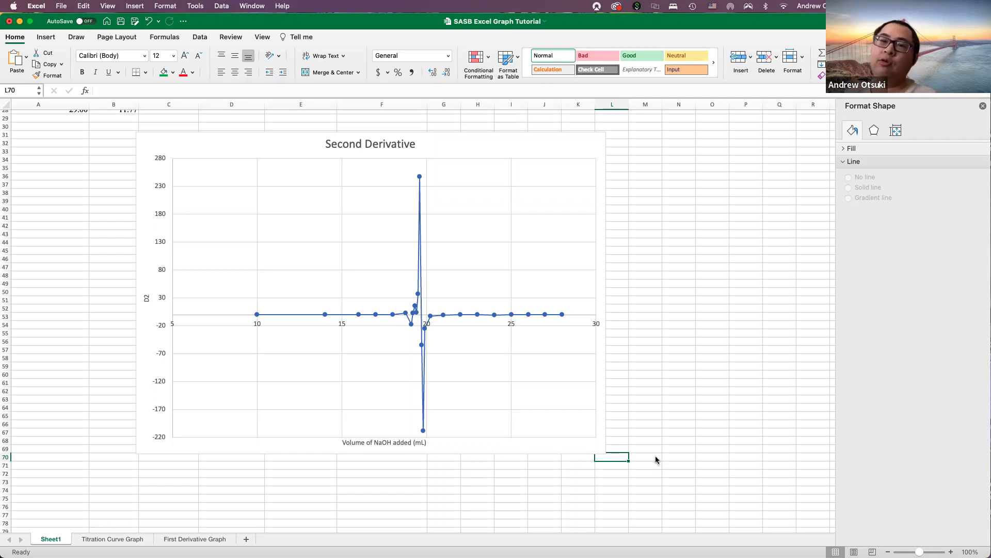
- Examine the graphs on the First Derivative Graph and Titration Curve Graph sheets, and return to the data table on Sheet1
scroll(657, 460, up, 5)
scroll(659, 449, down, 10)
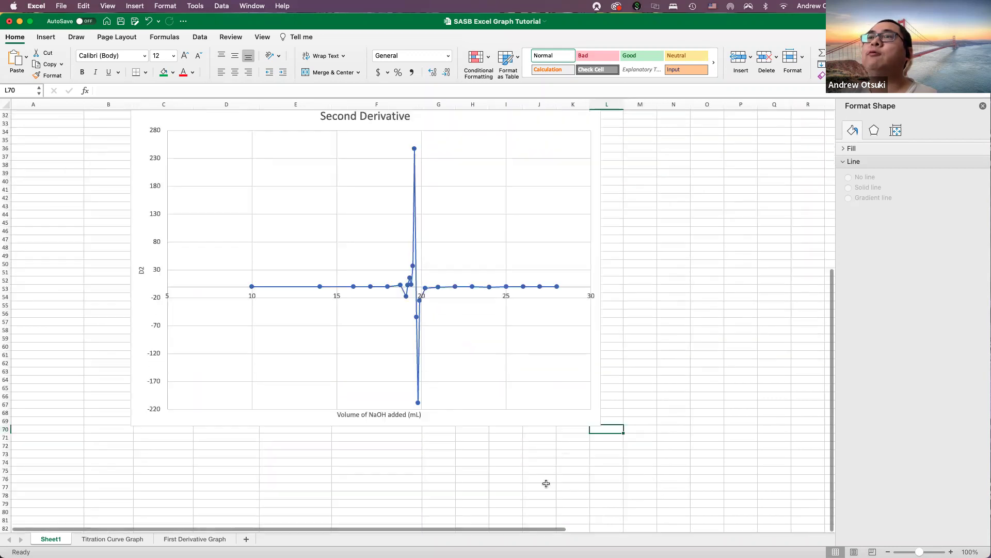
click(195, 538)
click(336, 351)
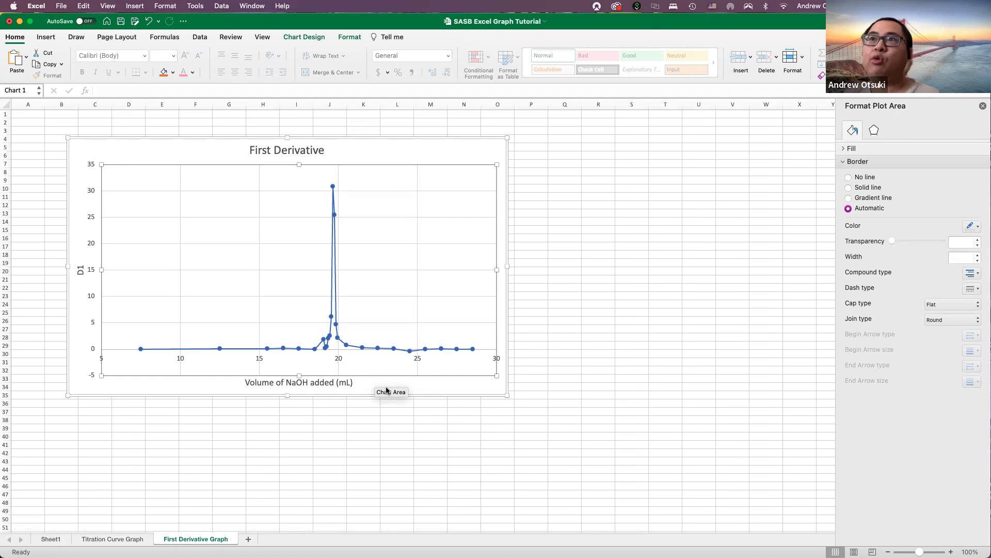
click(85, 540)
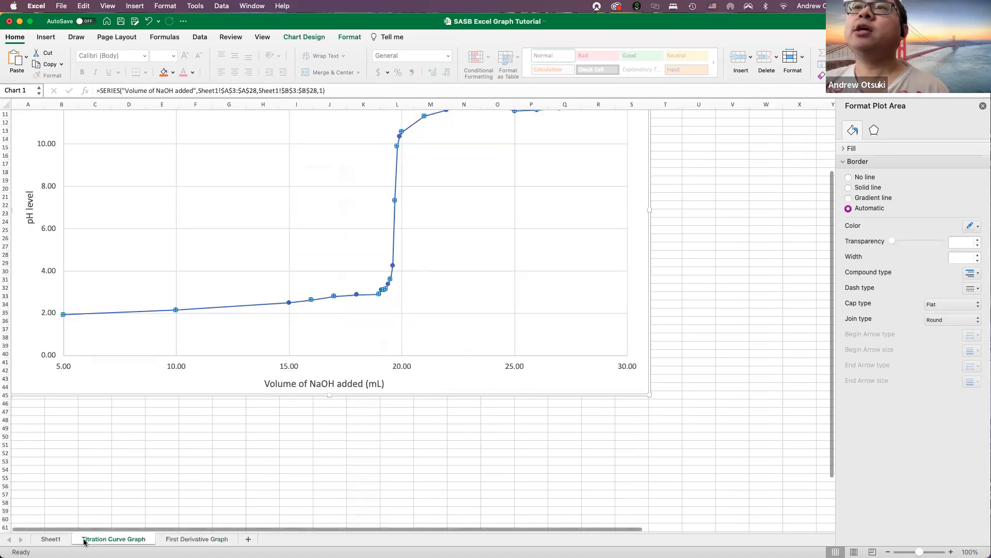
scroll(622, 344, up, 3)
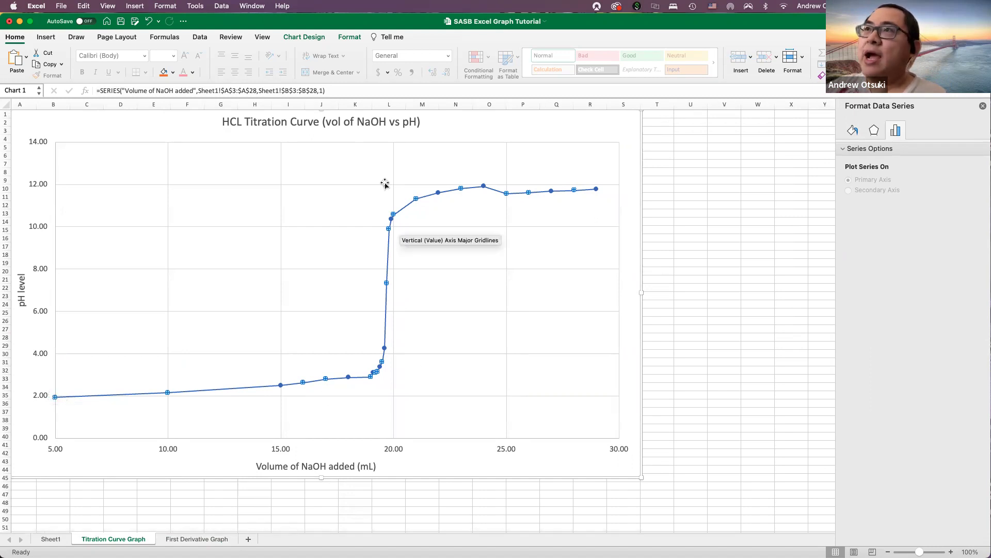
scroll(386, 185, down, 1)
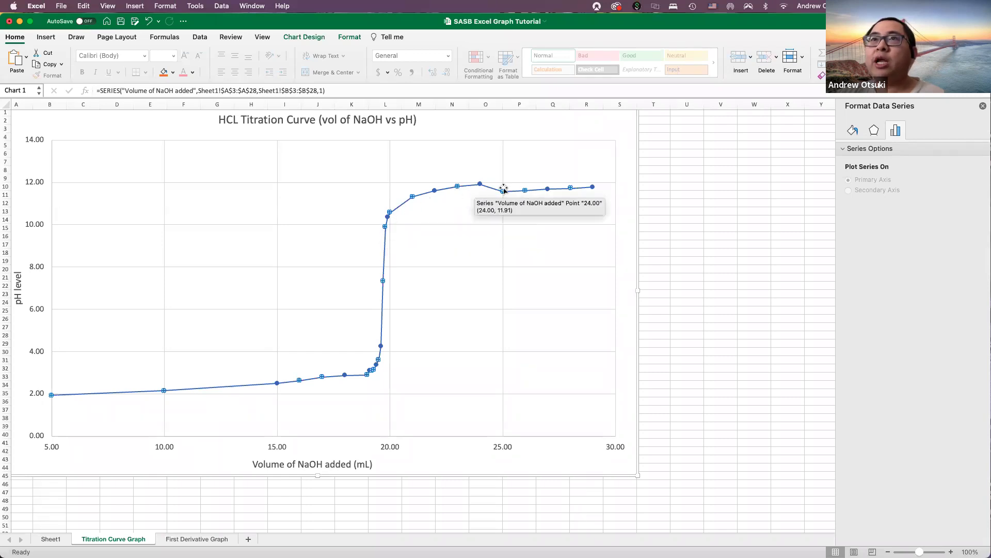
scroll(529, 211, right, 2)
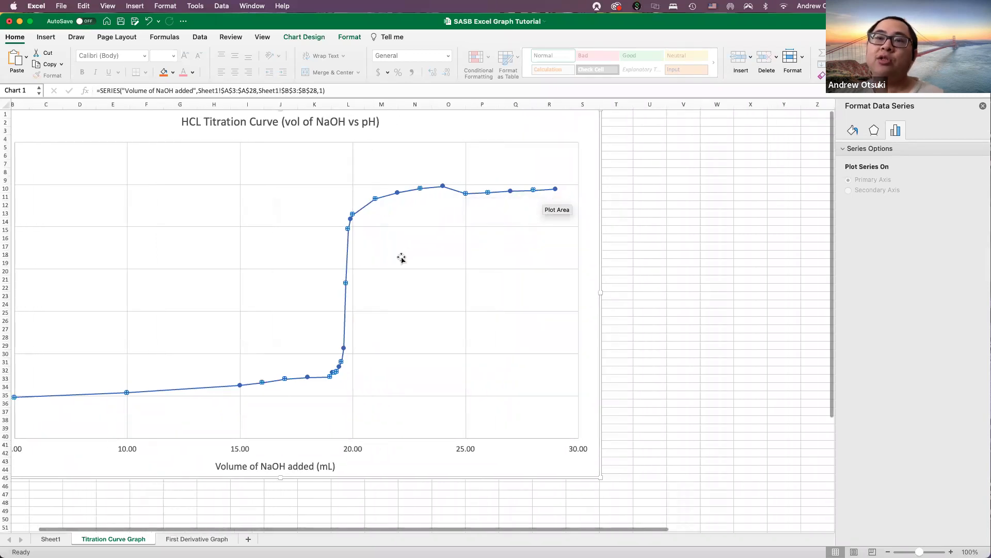
scroll(402, 259, left, 2)
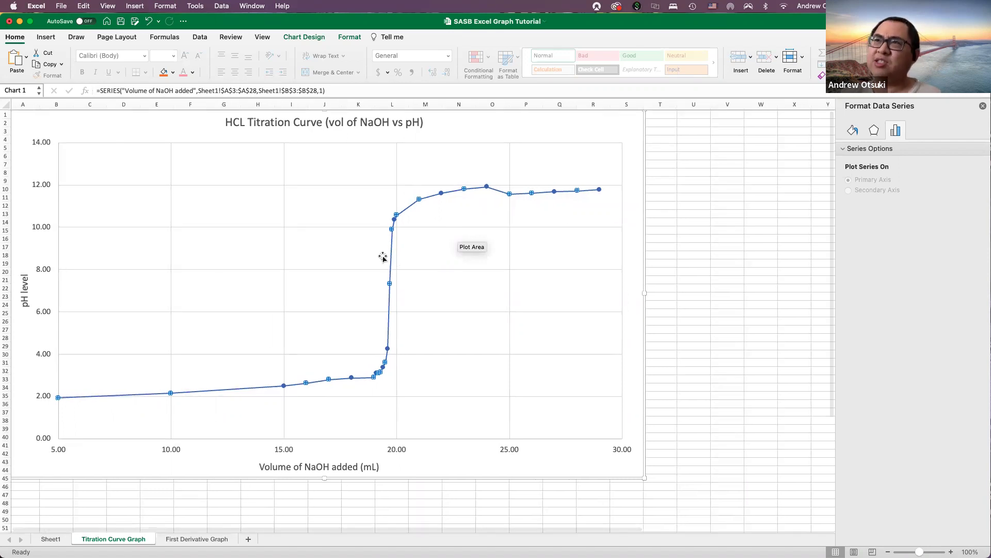
scroll(553, 233, right, 1)
scroll(553, 196, down, 1)
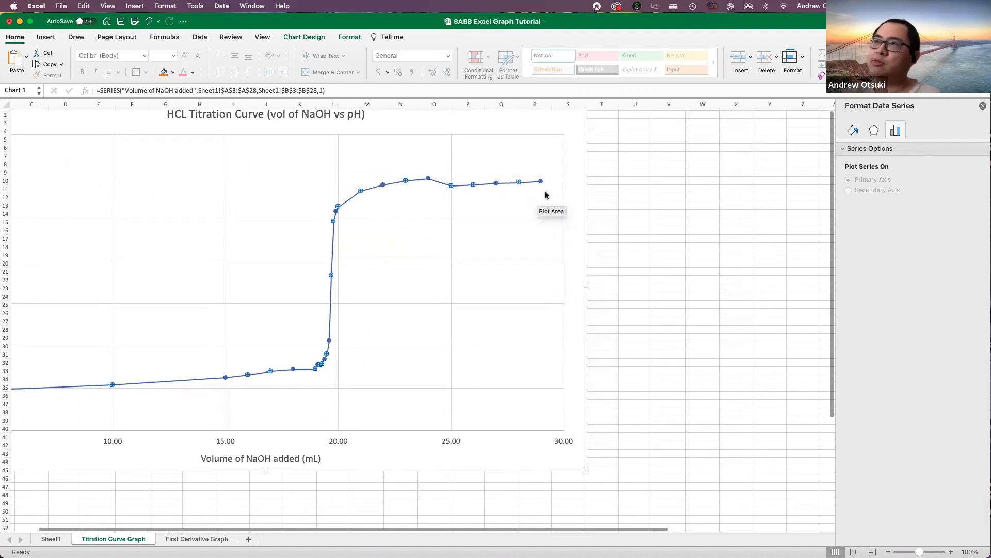
scroll(482, 208, left, 1)
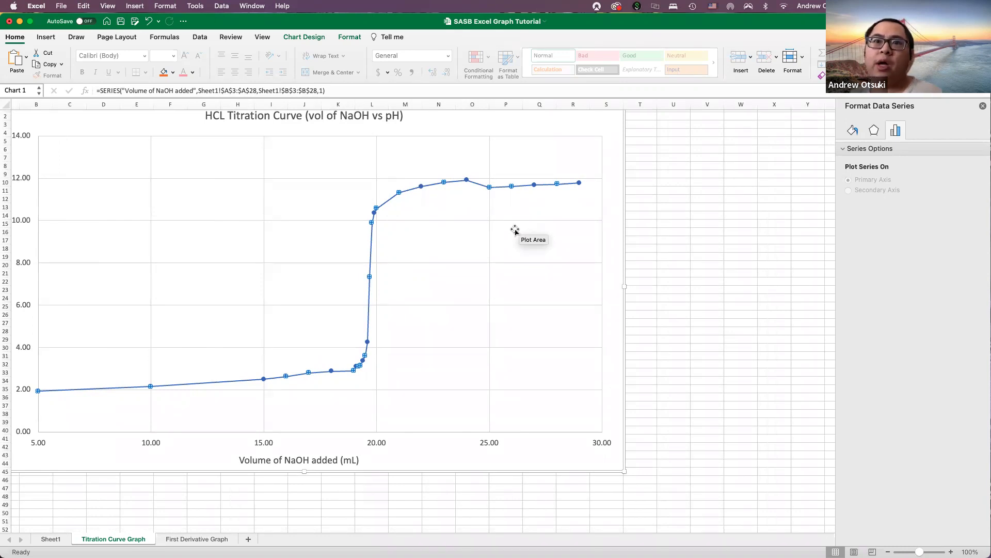
scroll(515, 230, up, 1)
scroll(515, 230, left, 2)
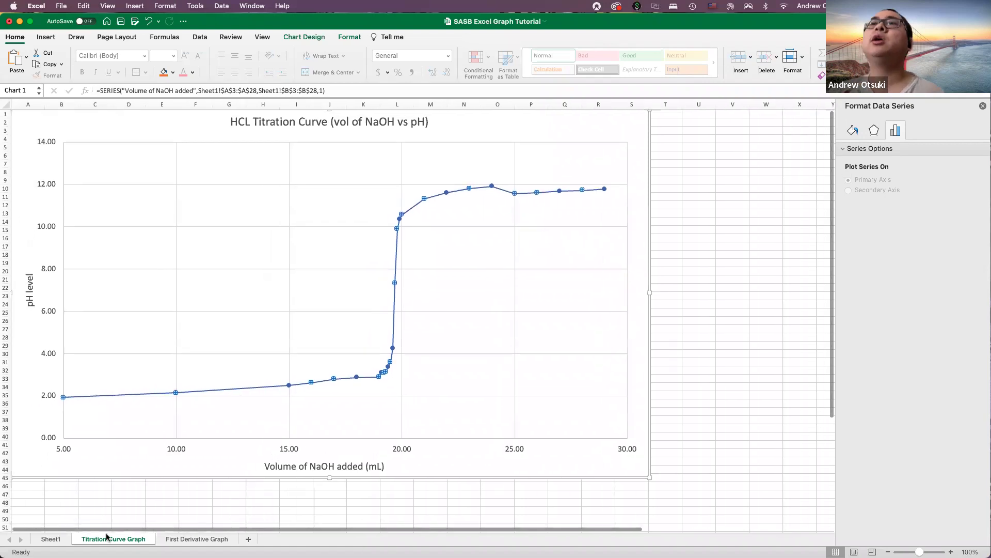
click(56, 539)
scroll(294, 318, up, 15)
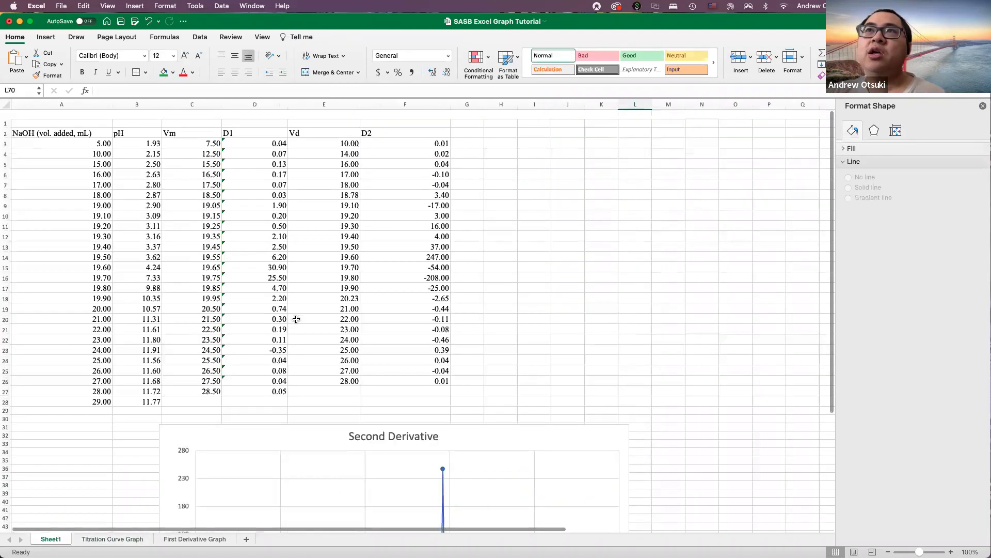
click(497, 135)
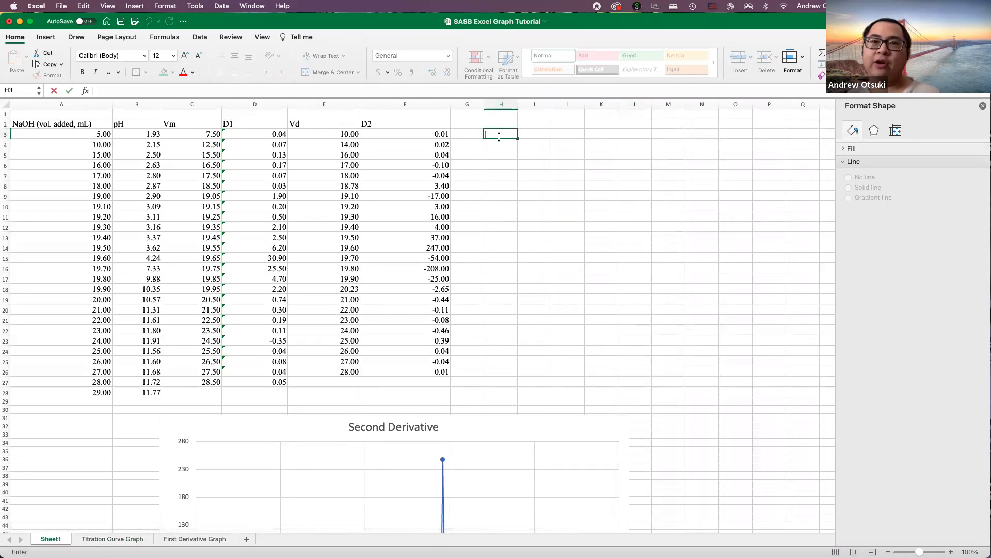
text(=st)
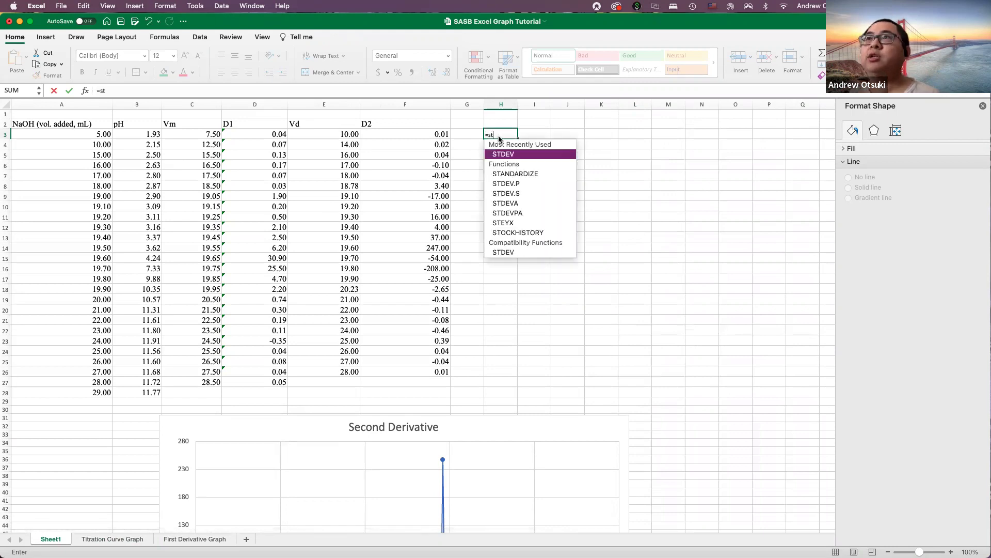
key(Return)
double_click(500, 136)
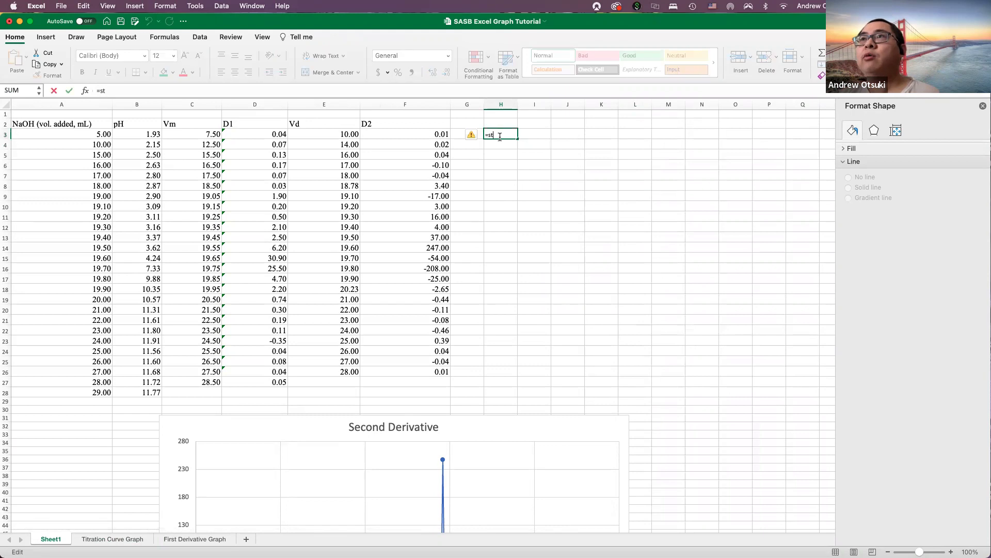
text(d)
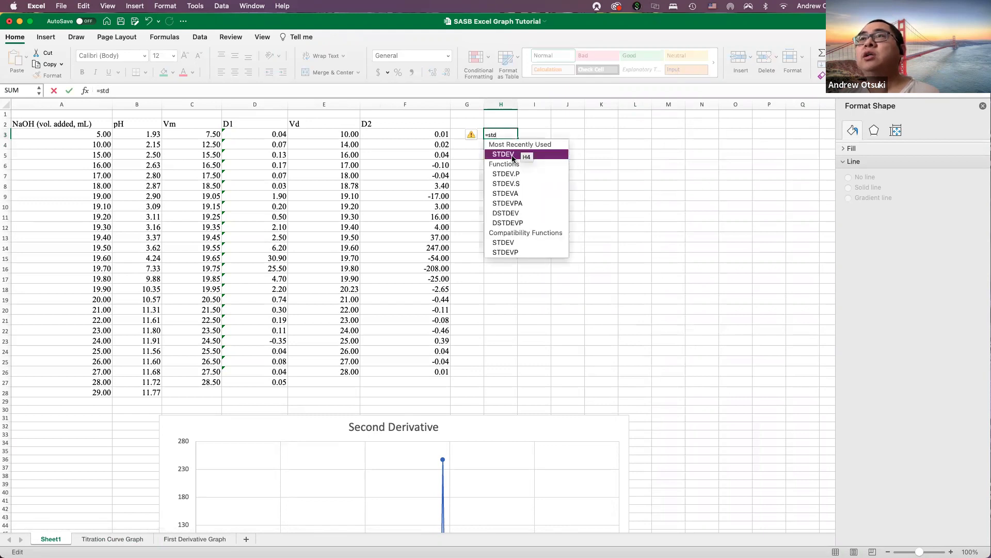
double_click(503, 155)
scroll(425, 150, down, 1)
scroll(424, 150, up, 1)
scroll(431, 151, right, 1)
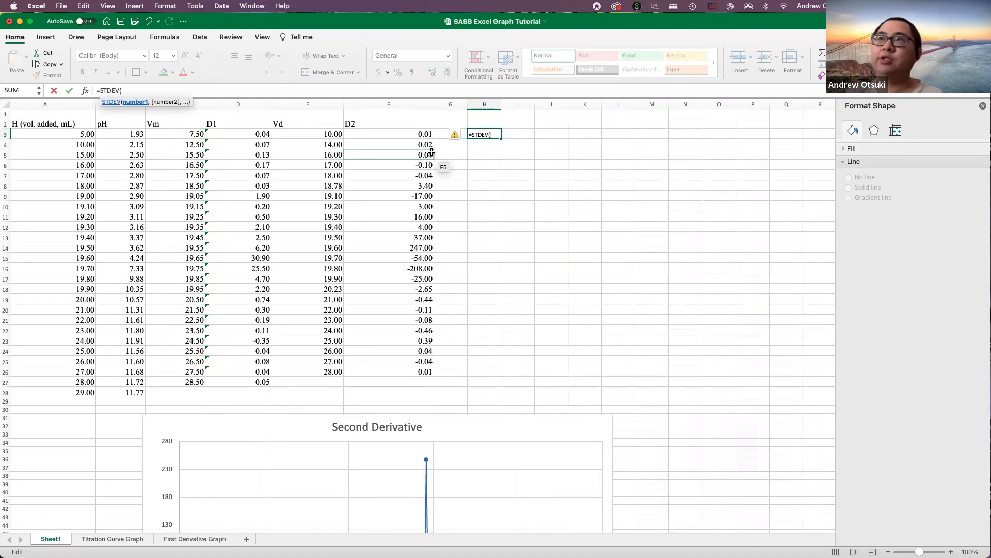
key(BackSpace)
key(BackSpace)
key(BackSpace)
key(BackSpace)
key(BackSpace)
key(BackSpace)
key(BackSpace)
- Enter the sample concentrations 0.2021, 0.2150 and 0.205 in cells I3 to I5
double_click(523, 135)
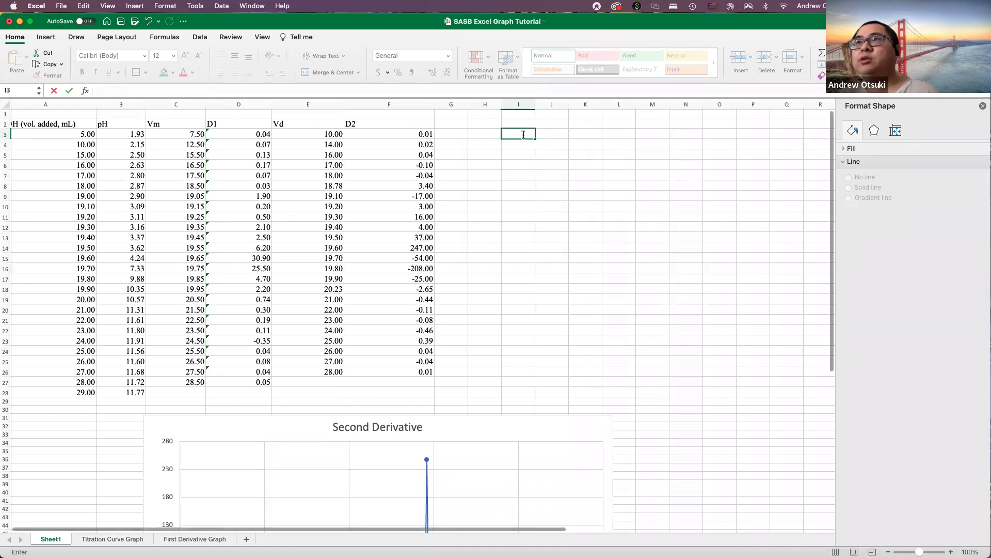
text(0.2021)
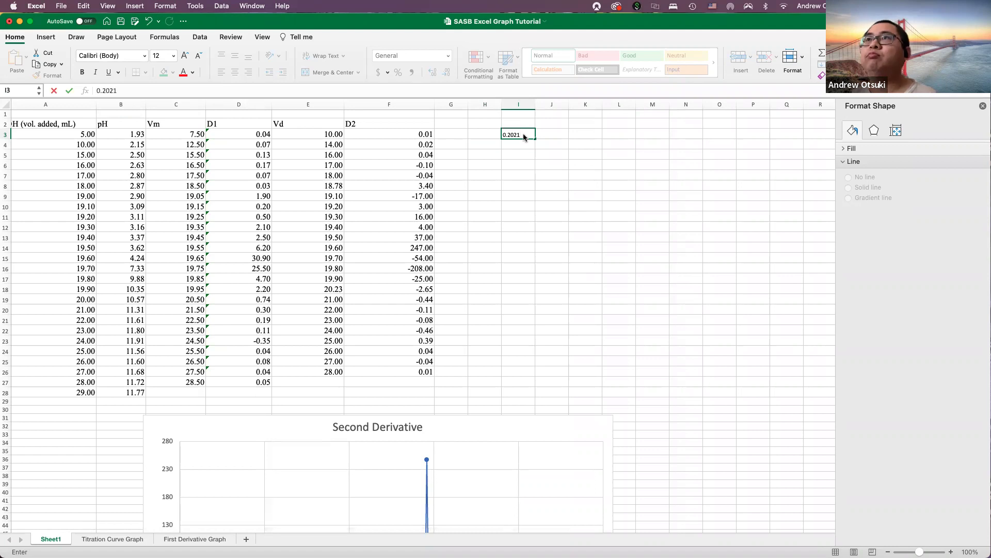
key(Return)
text(0.)
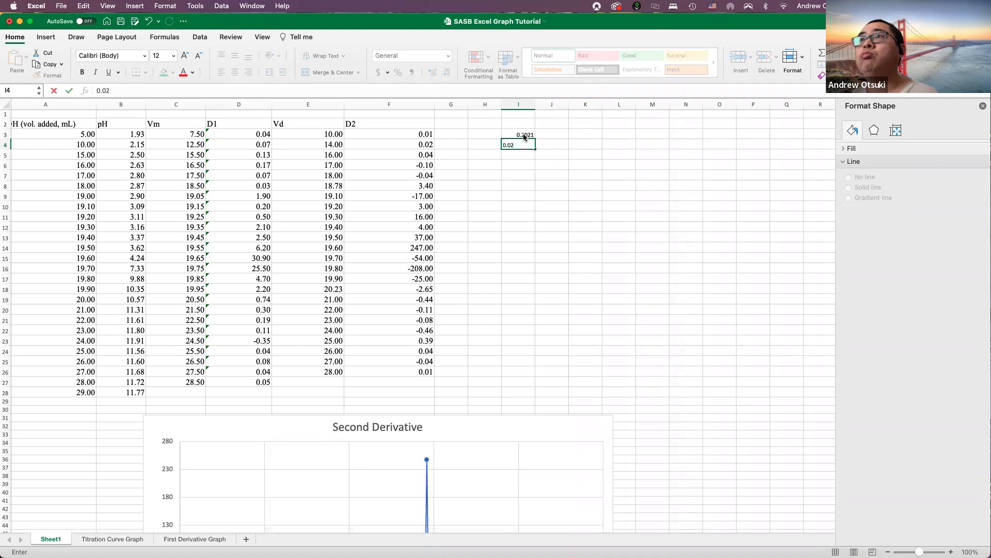
text(2)
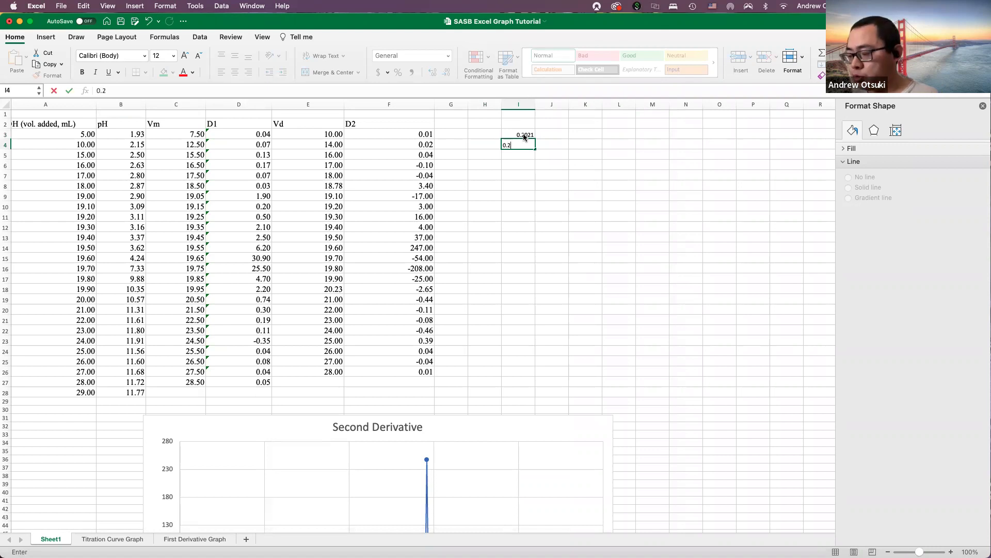
text(150)
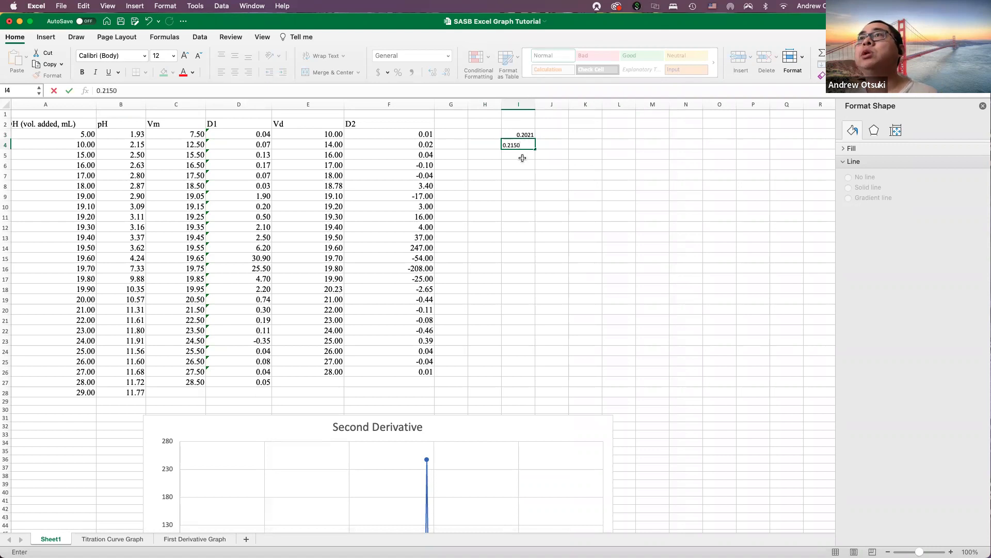
click(525, 152)
text(0.20)
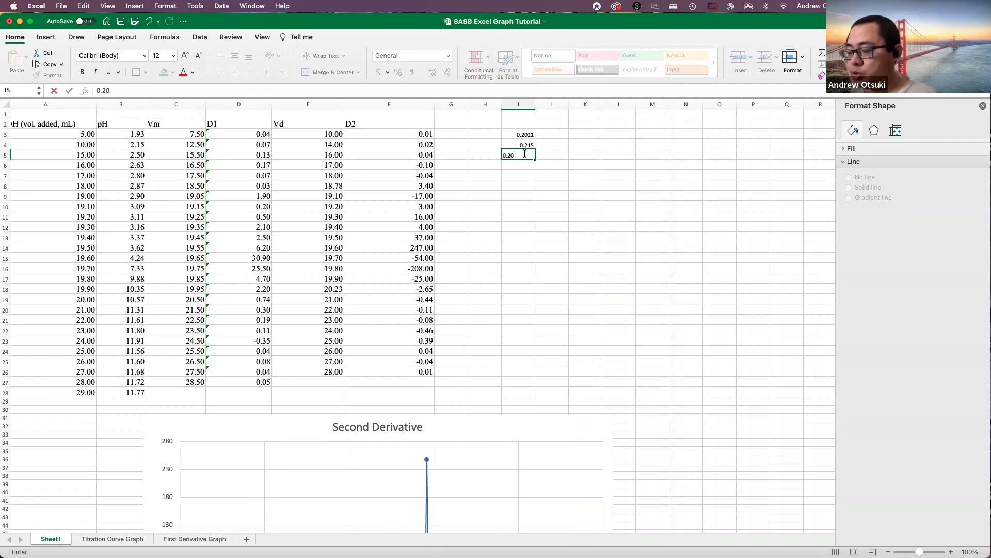
text(5)
click(524, 184)
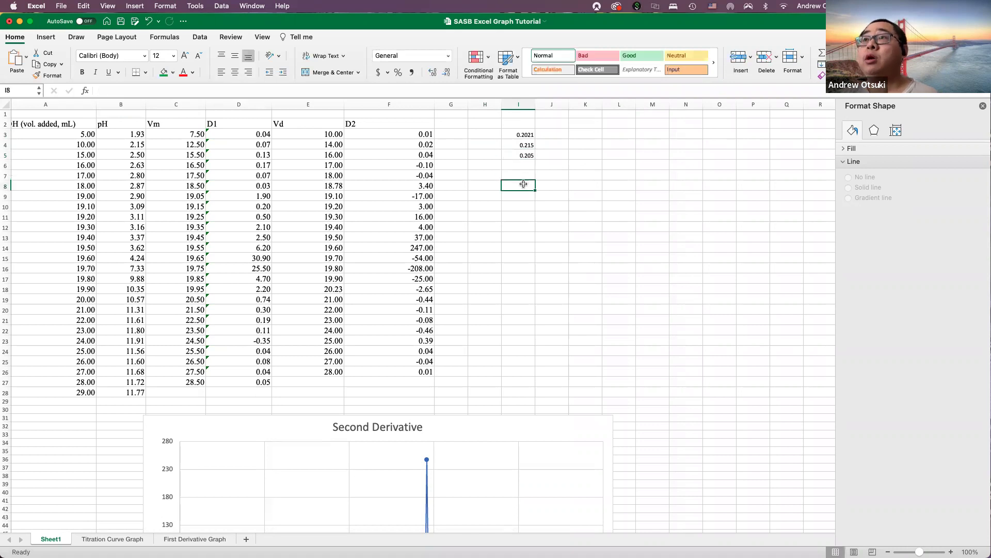
- Add the heading [HCl] in cell I2 above the sample concentrations
click(516, 124)
text([)
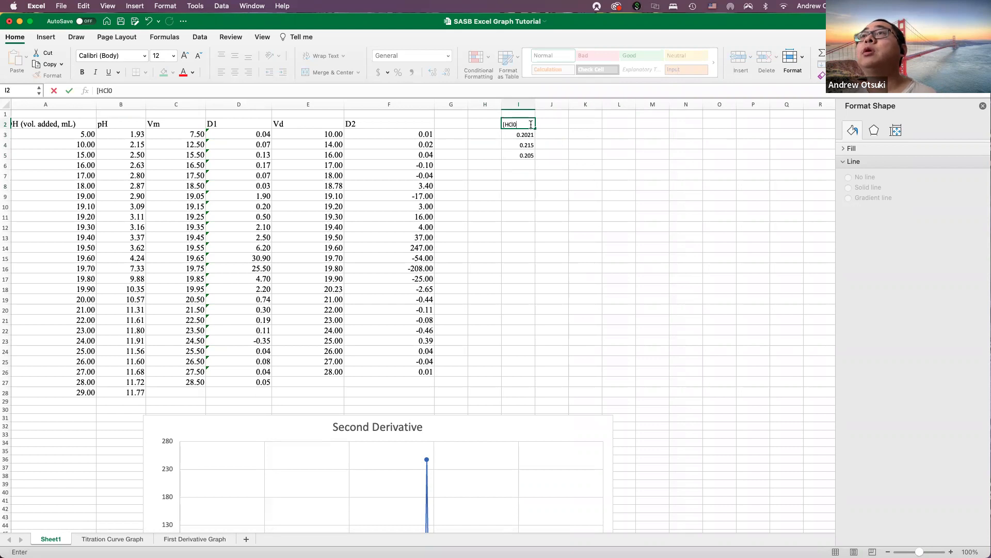
text(HCl])
- Calculate the standard deviation of the HCl concentrations in J2 with the STDEV function over I3:I5
double_click(554, 122)
text(=)
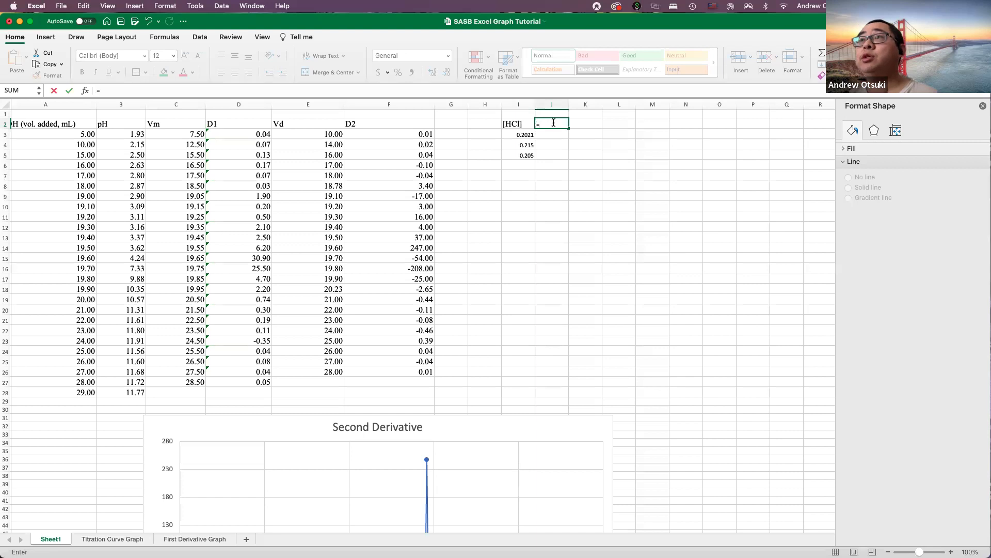
text(stdev)
key(Return)
click(548, 123)
text(=std)
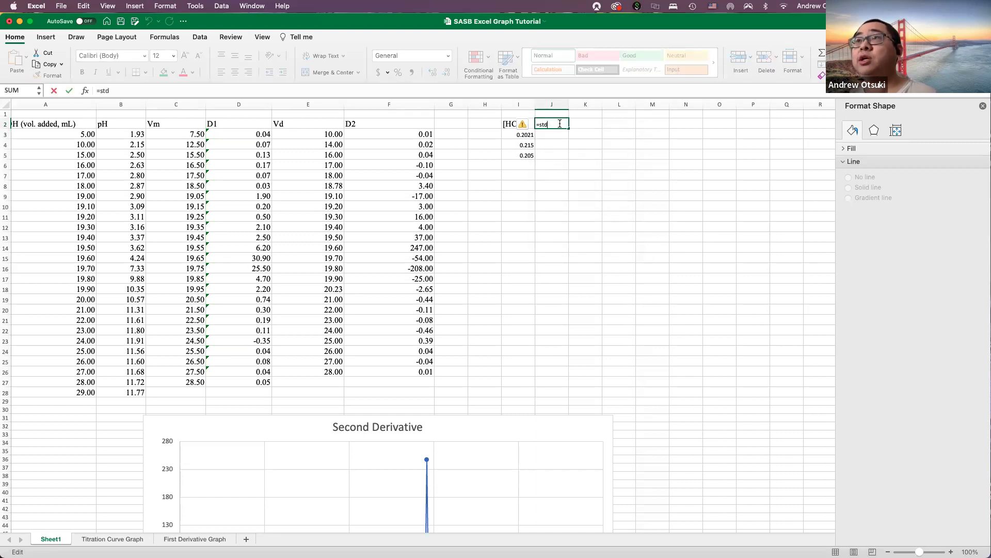
key(BackSpace)
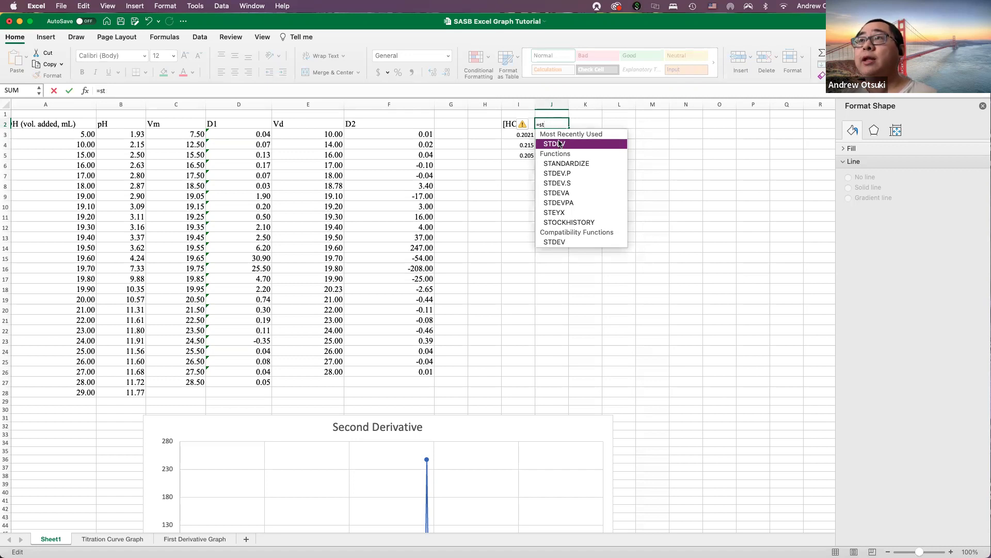
double_click(560, 143)
drag(522, 132, 526, 154)
key(Return)
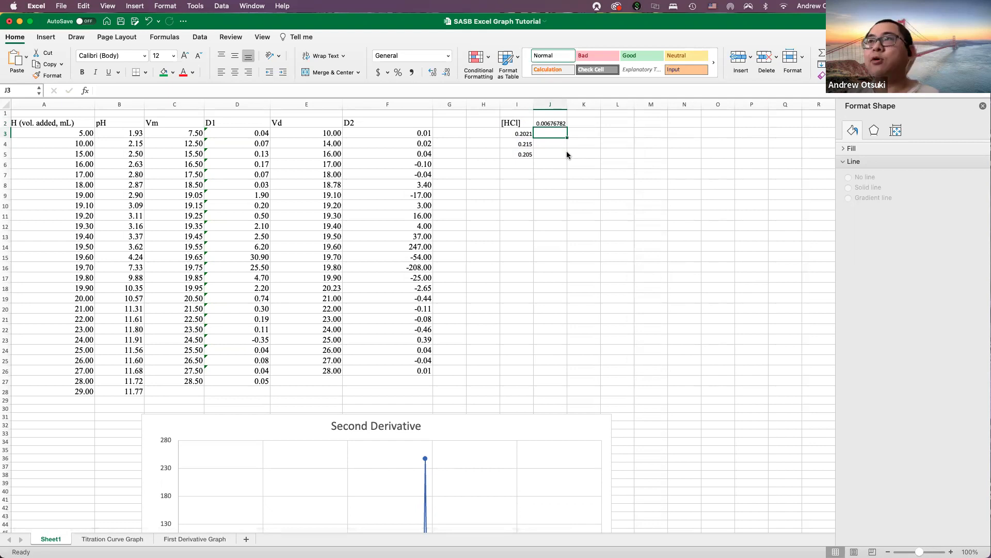
click(584, 149)
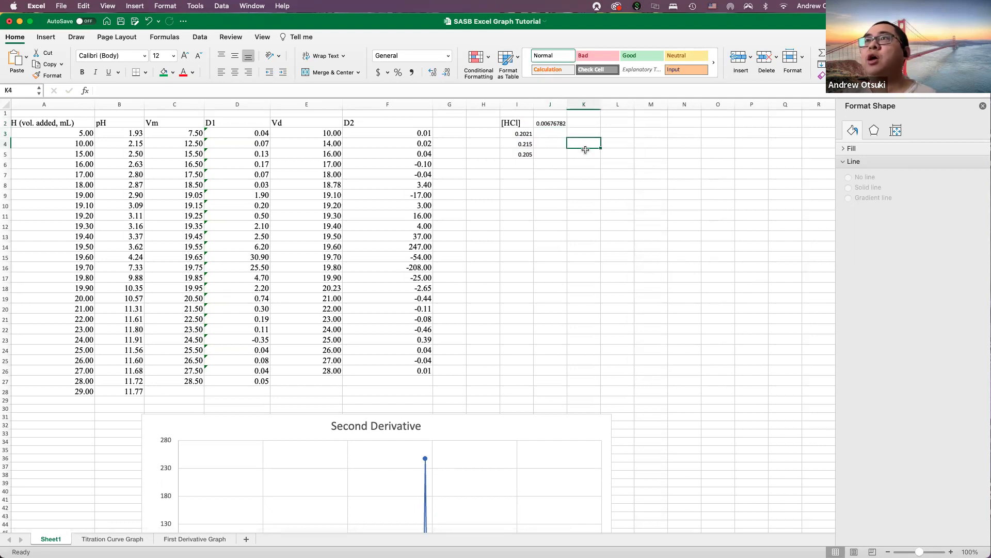
click(584, 133)
click(586, 123)
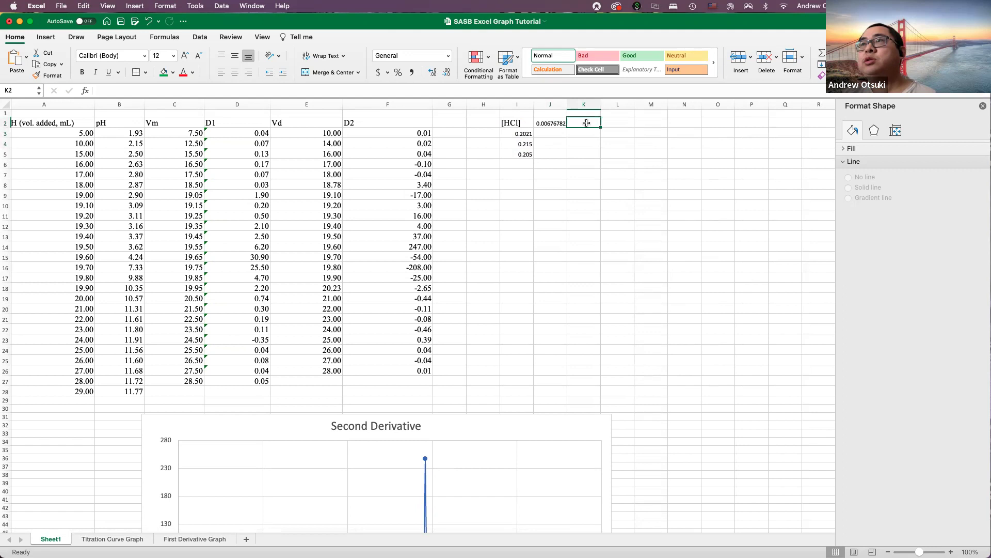
text(=avera)
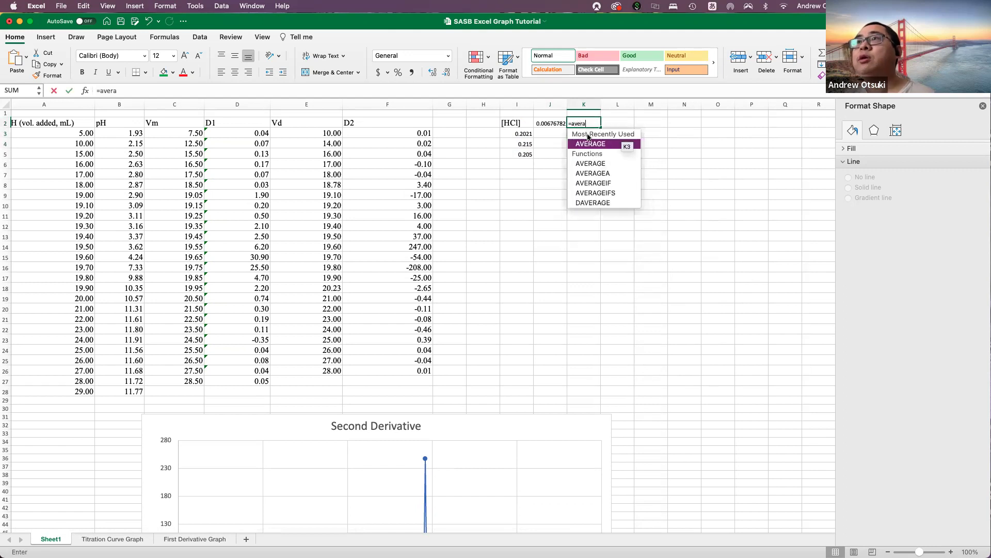
key(Tab)
drag(524, 134, 524, 154)
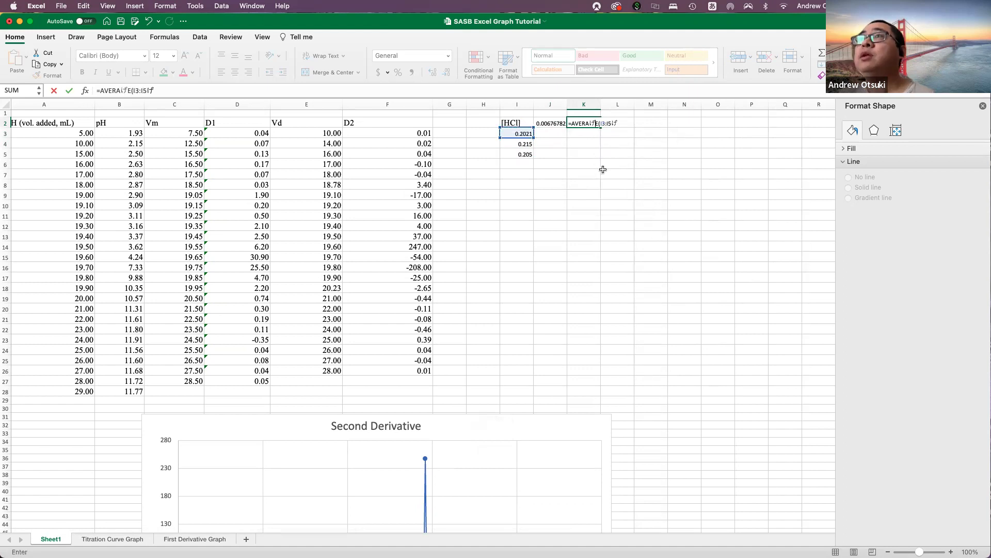
click(589, 123)
key(BackSpace)
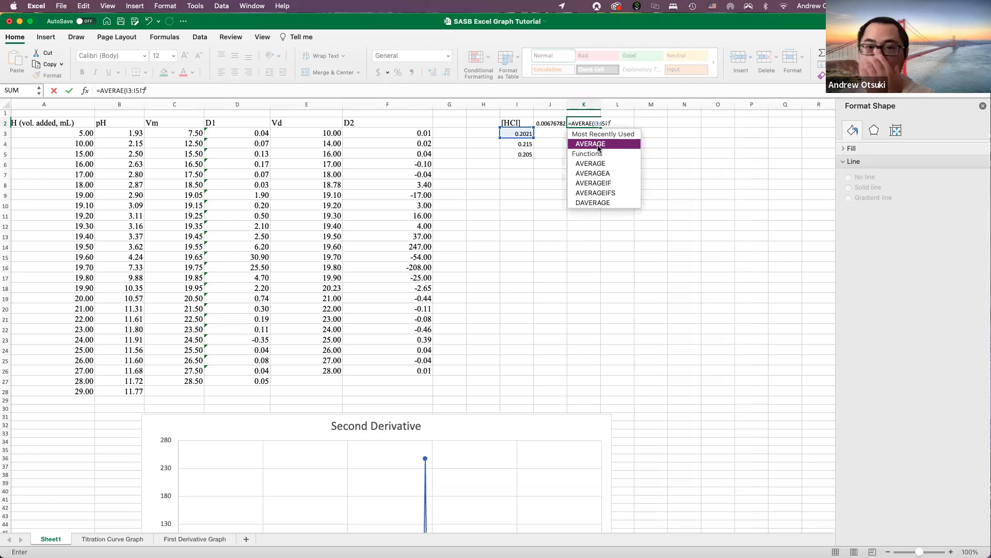
triple_click(592, 123)
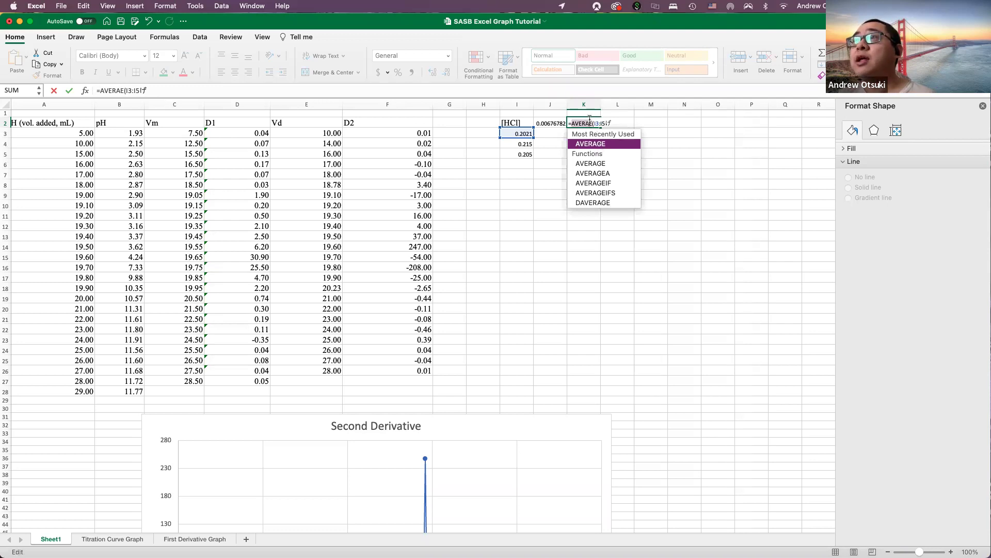
key(BackSpace)
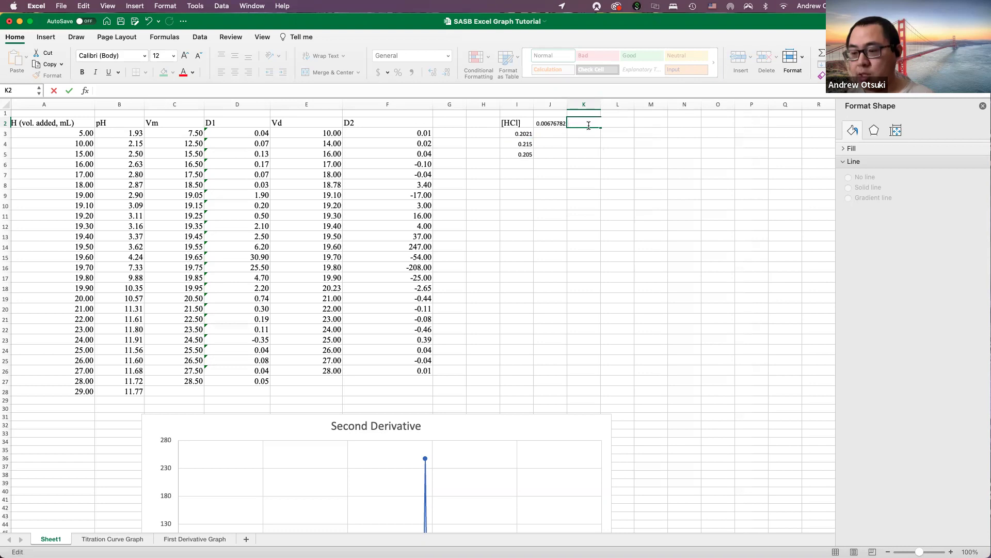
- Calculate the mean of the HCl concentrations in K2 with the AVERAGE function over I3:I5
text(=average)
key(Return)
double_click(589, 124)
key(BackSpace)
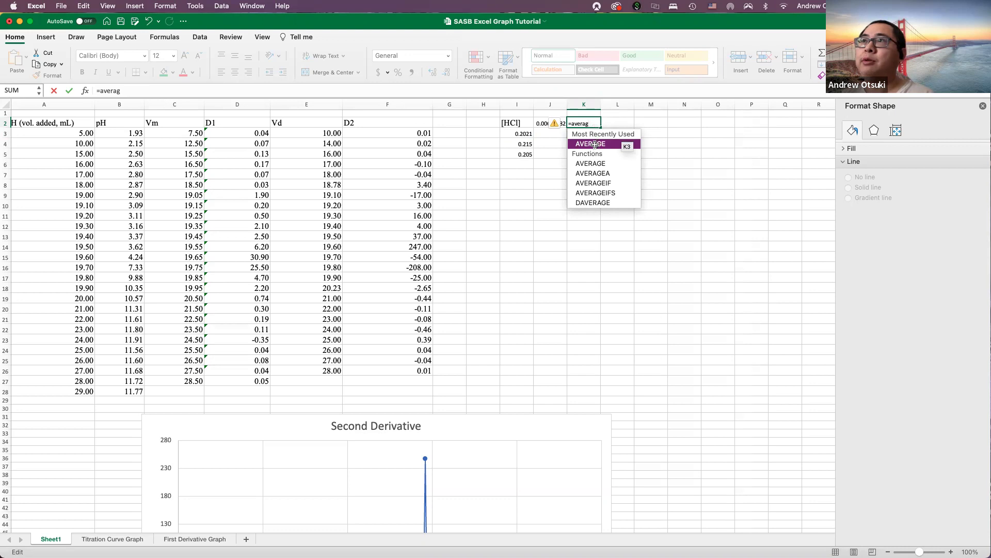
key(Tab)
drag(523, 135, 524, 154)
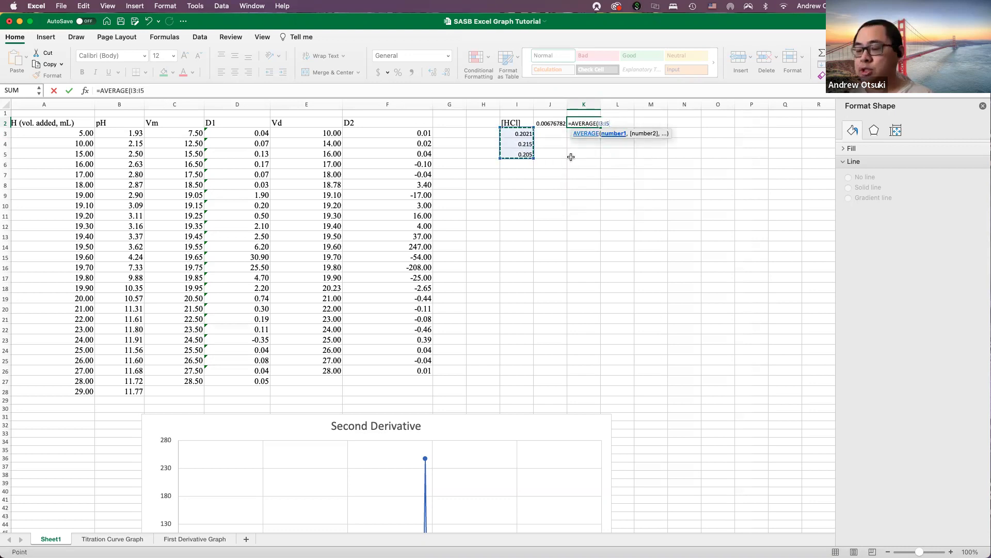
key(Return)
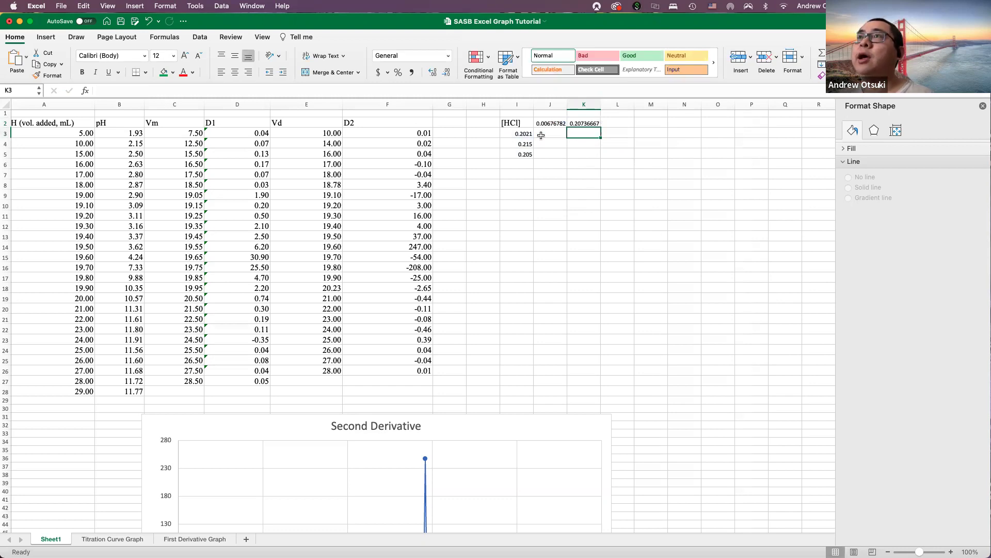
- Display the average in K2 with three decimal places
click(584, 124)
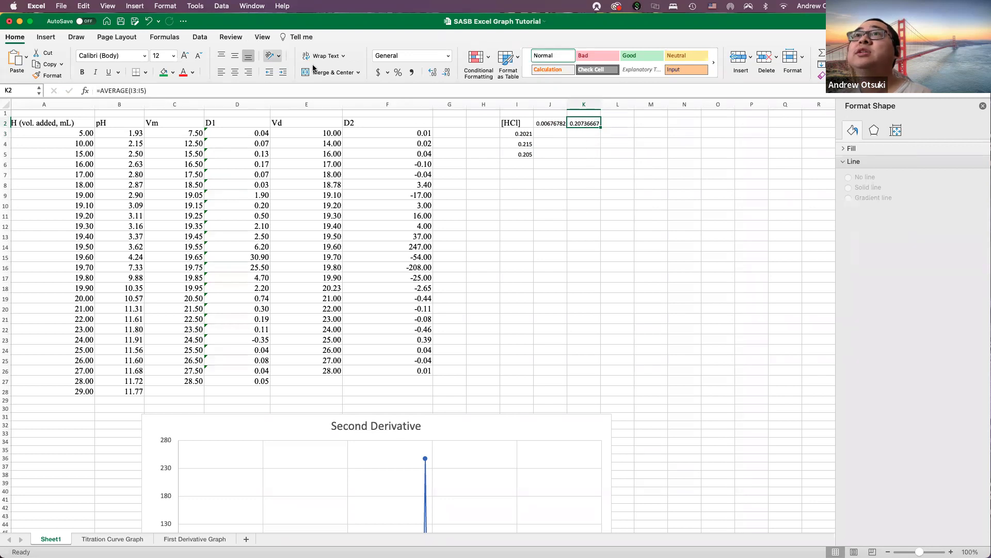
click(435, 74)
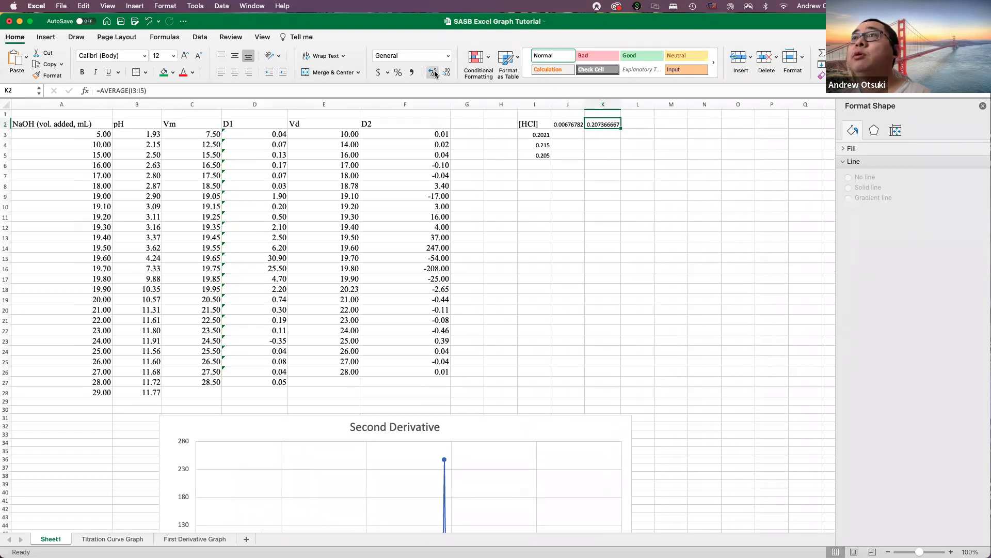
click(443, 74)
click(443, 74)
click(443, 73)
click(443, 74)
click(443, 74)
click(443, 74)
click(590, 199)
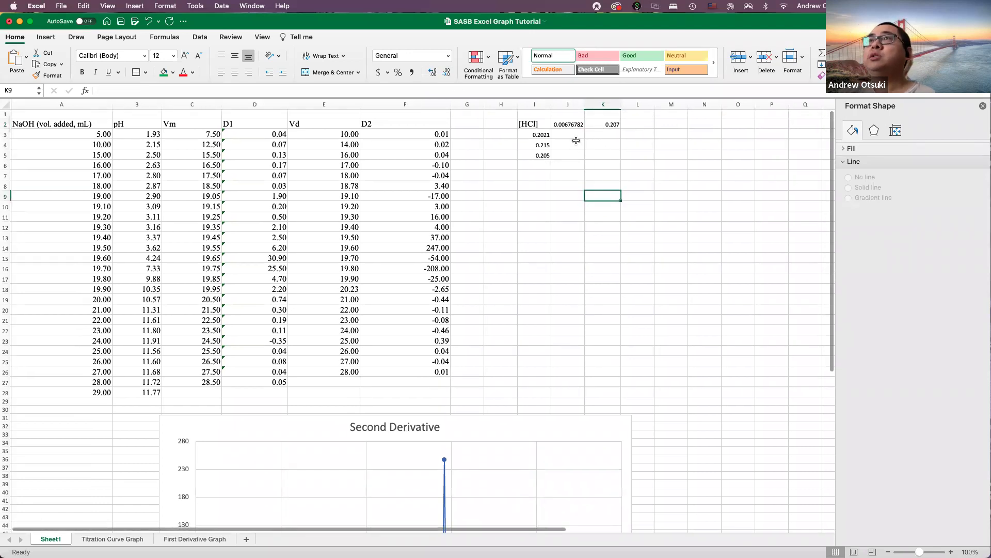
- Clear the sample HCl concentrations, standard deviation and average from the range H2:K7
click(605, 123)
click(570, 122)
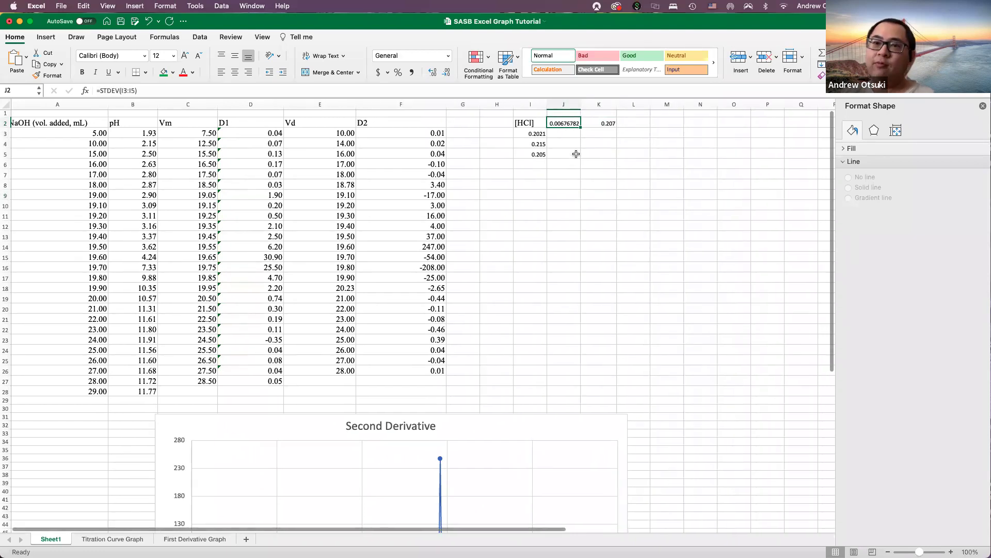
drag(507, 122, 611, 168)
key(Delete)
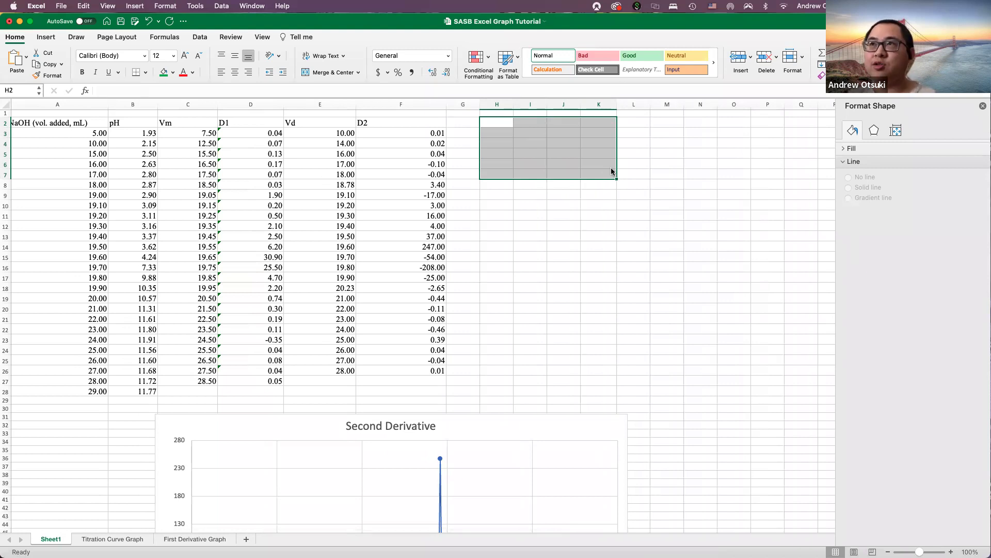
- Examine the finished Second Derivative chart below the data table on Sheet1
scroll(573, 303, left, 1)
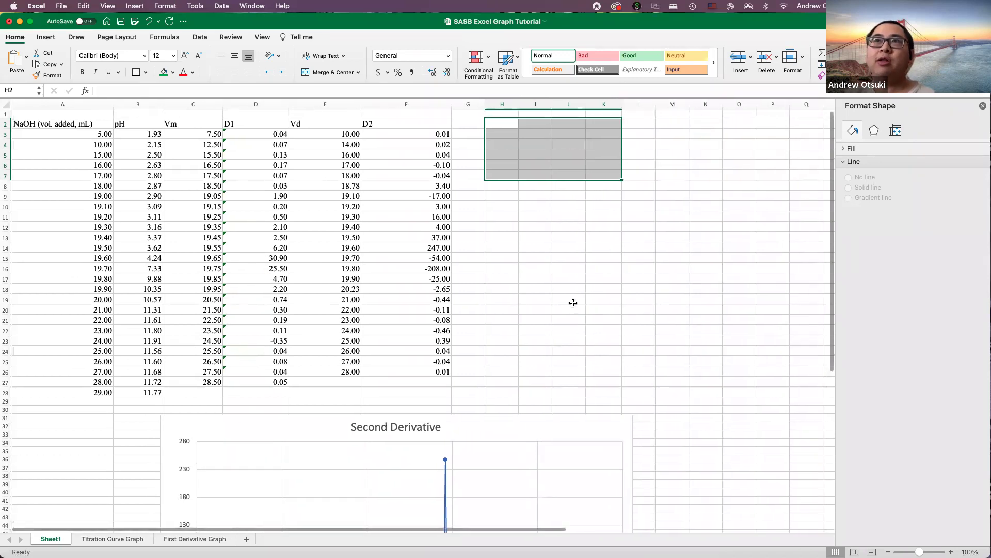
scroll(573, 303, down, 1)
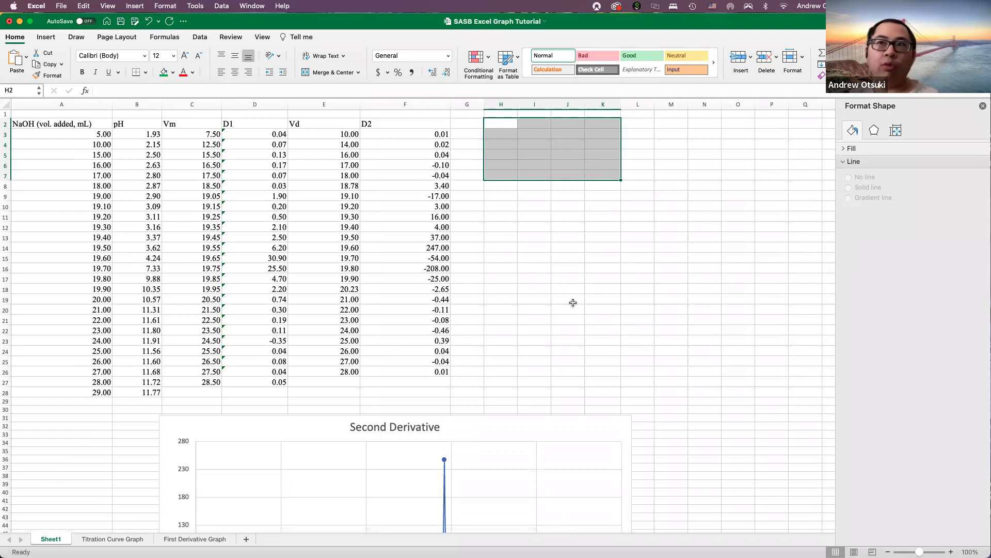
scroll(572, 302, down, 10)
scroll(565, 279, up, 2)
click(535, 194)
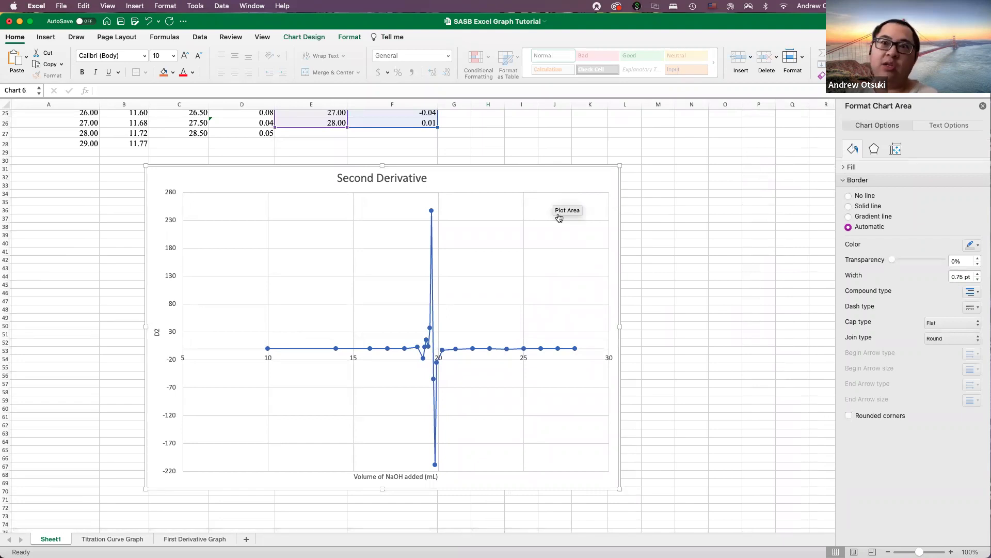
click(687, 186)
click(653, 176)
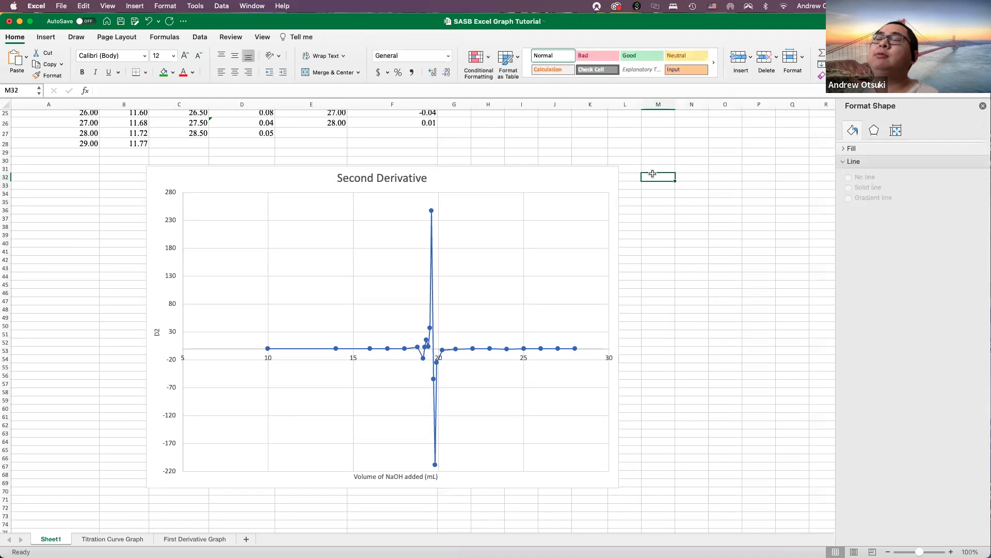